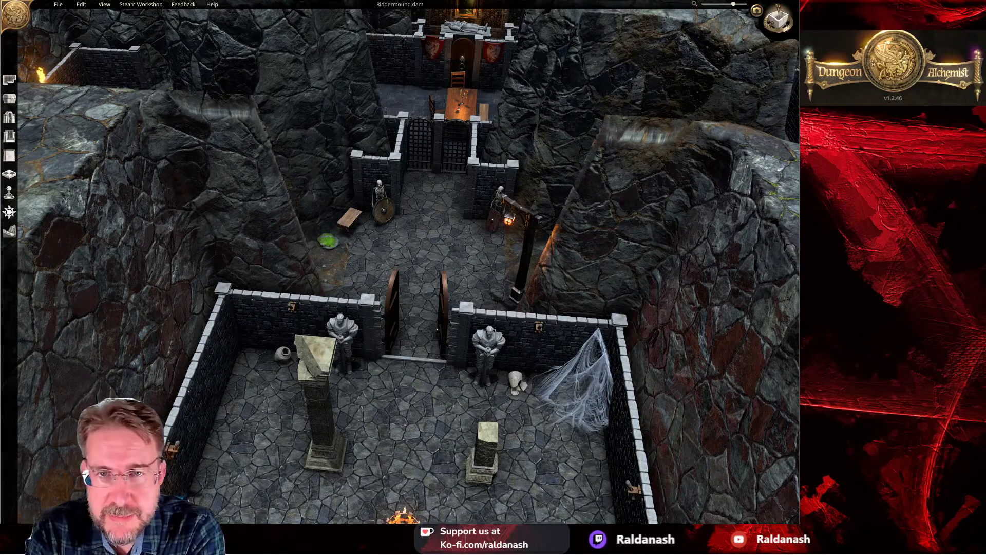
Step: Examine the Riddermound map's entrance hall, corridor and surrounding burial rooms from several angles
right_click_drag(456, 399, 463, 302)
middle_click_drag(464, 302, 444, 252)
scroll(444, 251, "down", 4)
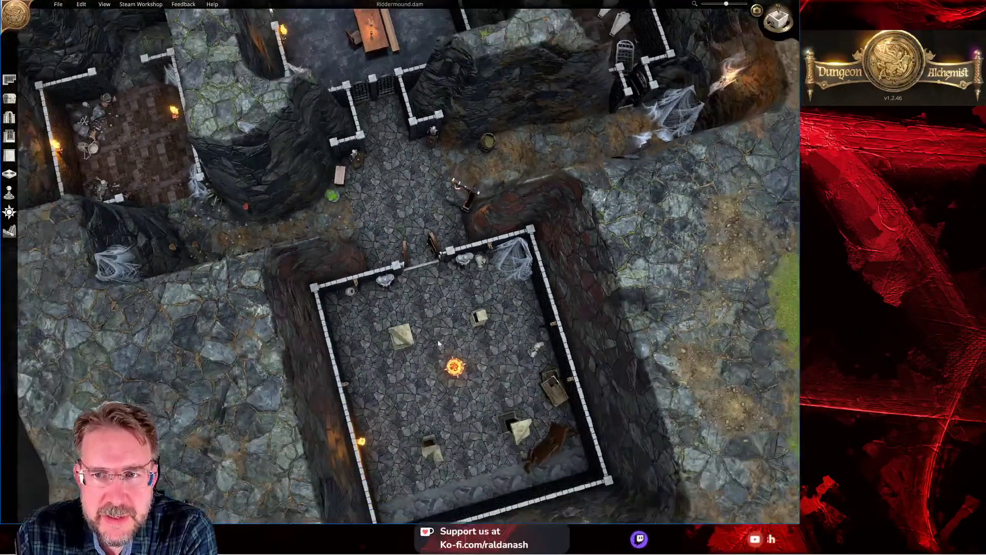
right_click_drag(439, 343, 600, 406)
middle_click_drag(601, 406, 658, 286)
right_click_drag(480, 129, 515, 339)
middle_click_drag(466, 336, 325, 326)
right_click_drag(325, 326, 381, 316)
middle_click_drag(381, 316, 401, 325)
right_click_drag(401, 325, 429, 314)
scroll(404, 340, "down", 3)
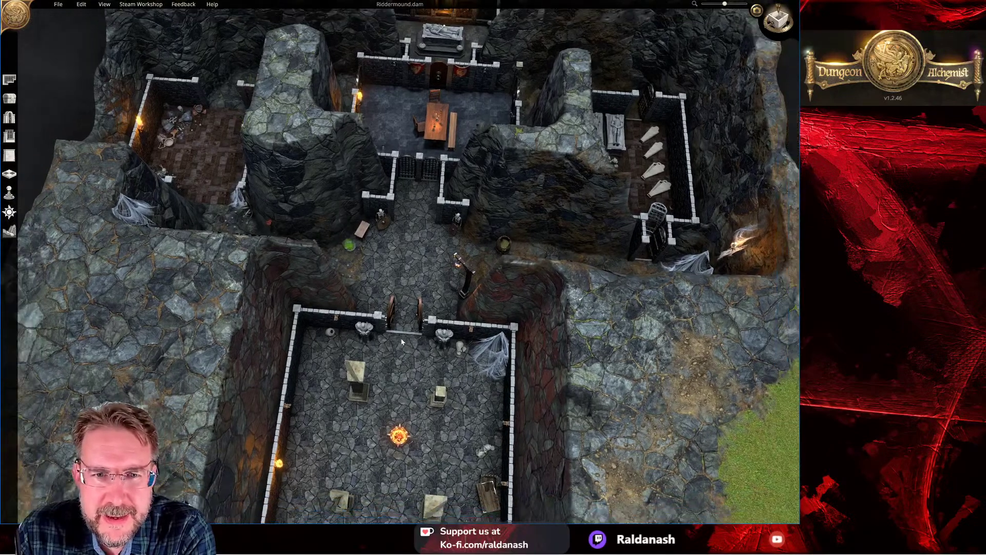
Step: Examine the table hall up close and the tomb chamber behind its arched wooden door
scroll(455, 343, "up", 1)
right_click_drag(460, 339, 413, 416)
scroll(412, 416, "up", 5)
scroll(414, 416, "up", 3)
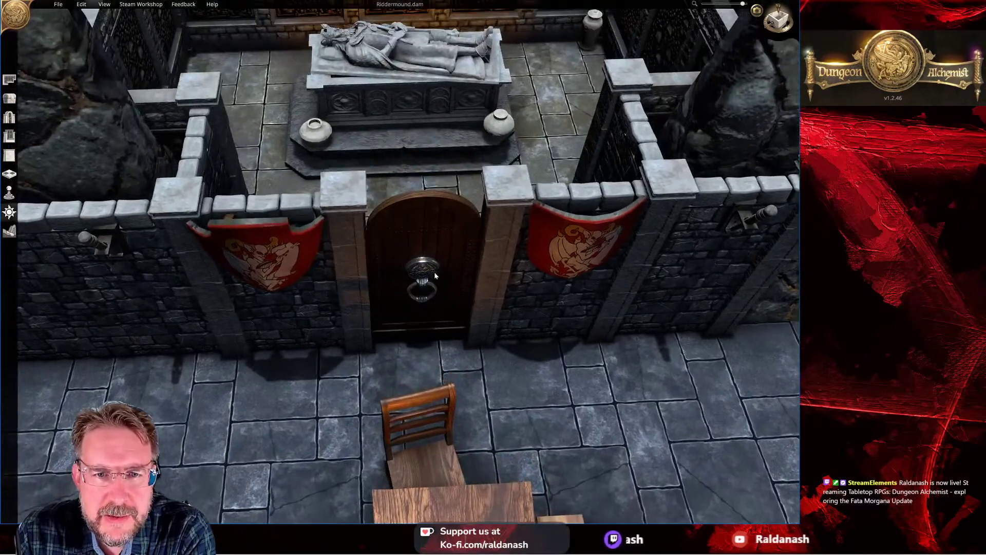
left_click(447, 296)
left_click(417, 369)
middle_click_drag(534, 350, 530, 311)
right_click_drag(531, 313, 661, 515)
key("r")
right_click_drag(551, 347, 543, 385)
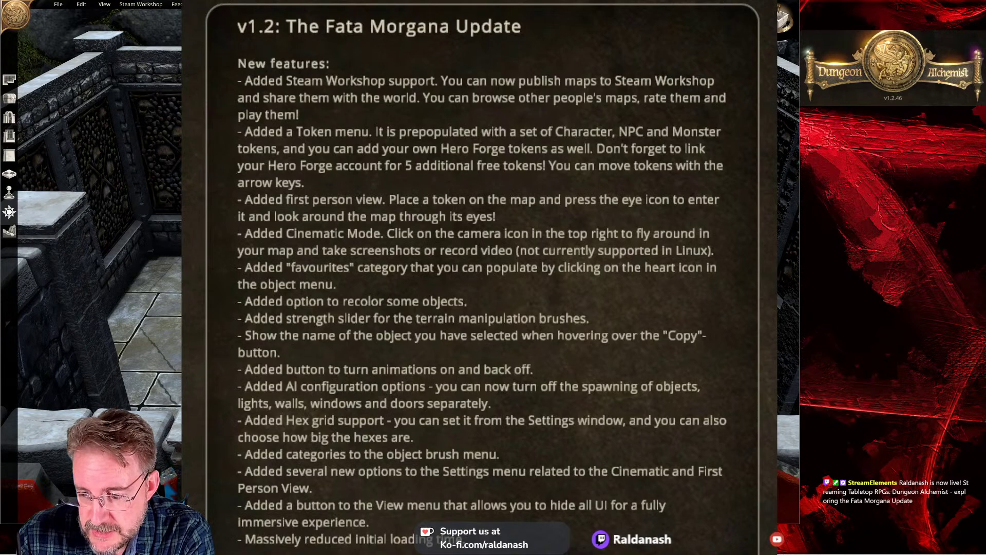
key("Escape")
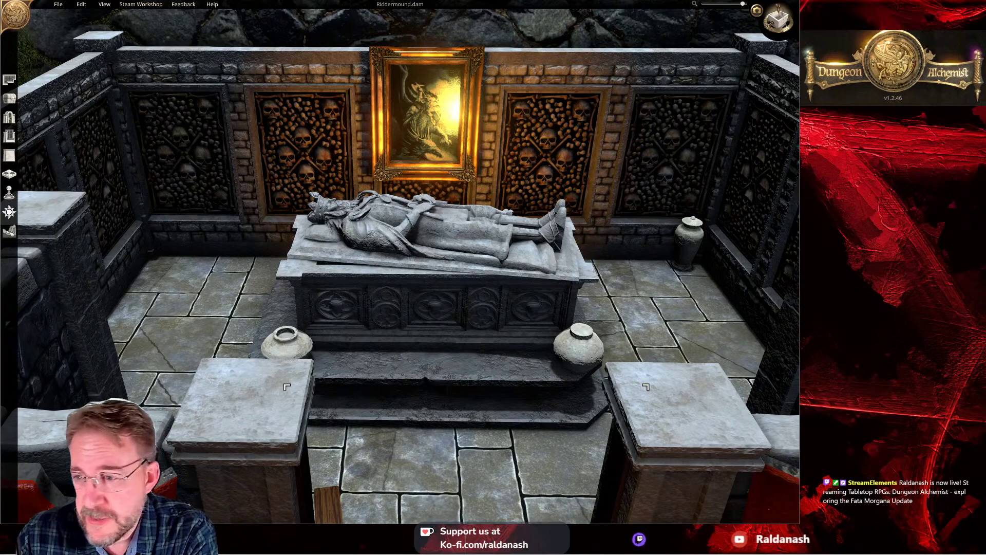
Step: Create a new map with Desert terrain, Dunes elevation and Oasis vegetation
left_click(59, 4)
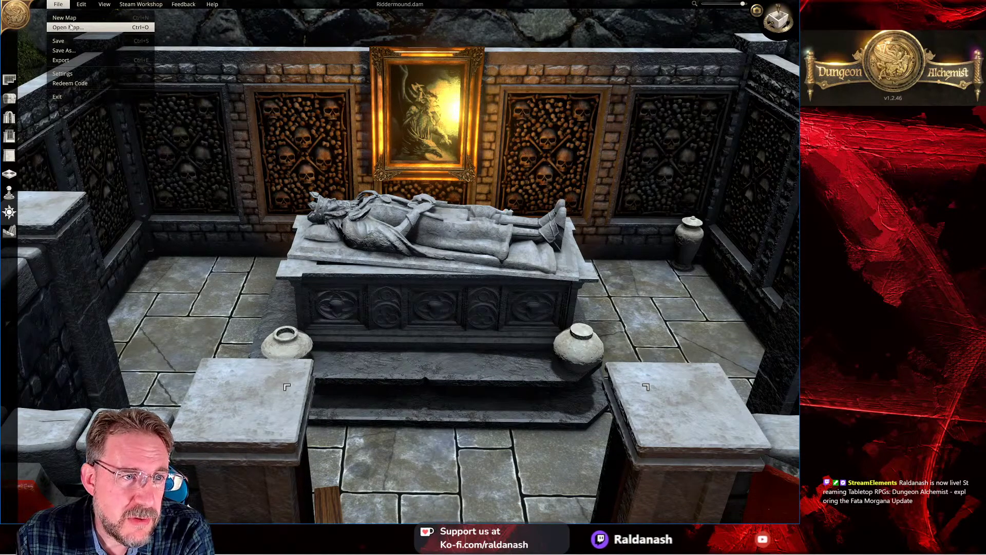
left_click(65, 17)
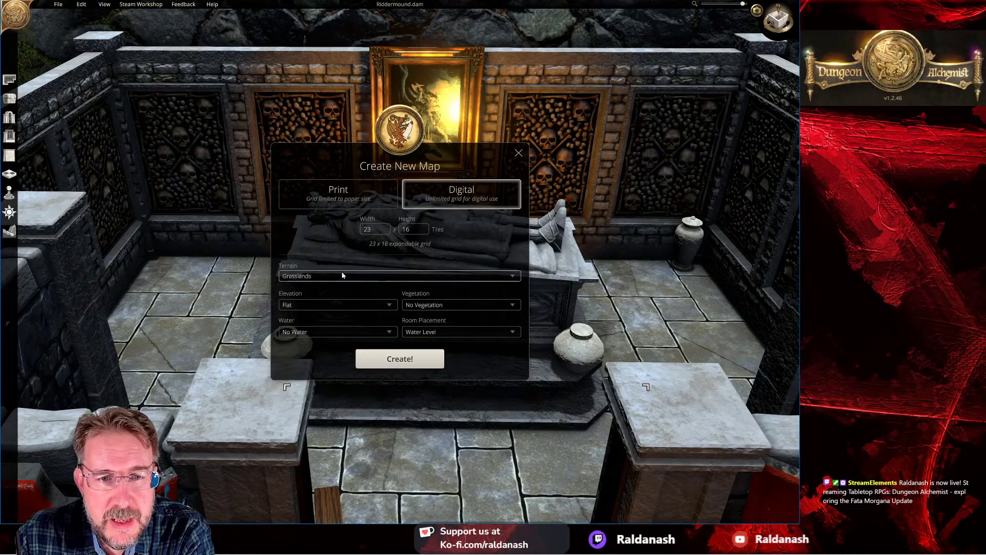
left_click(321, 278)
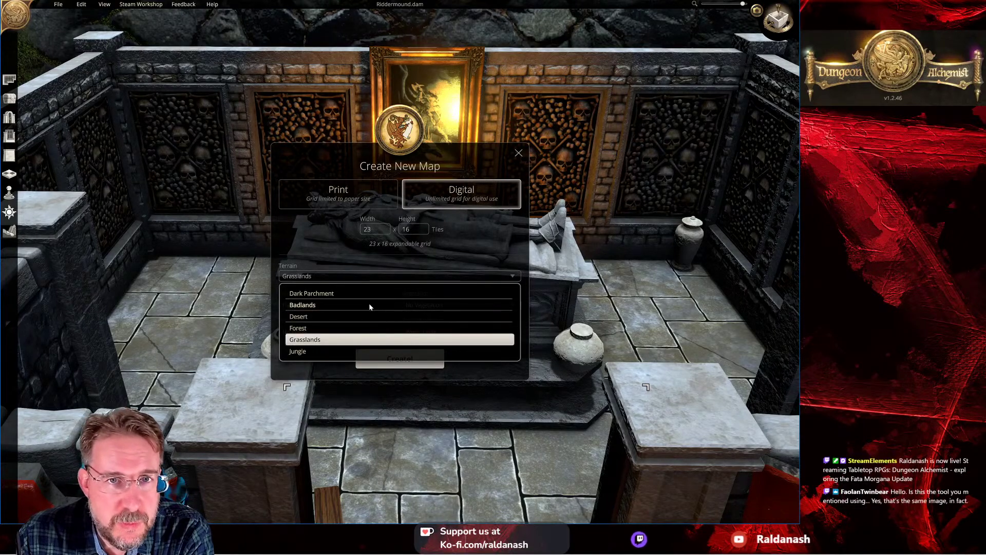
left_click(300, 317)
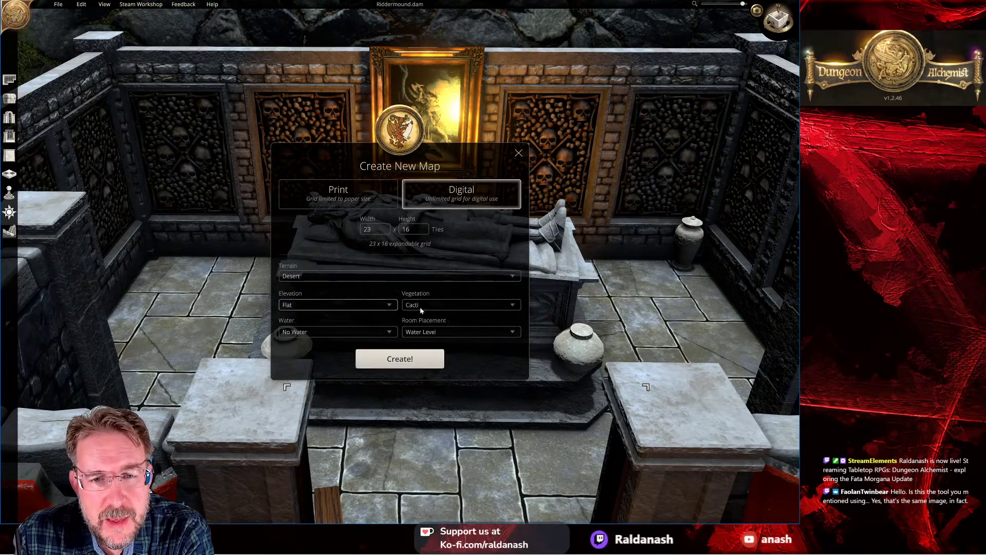
left_click(385, 305)
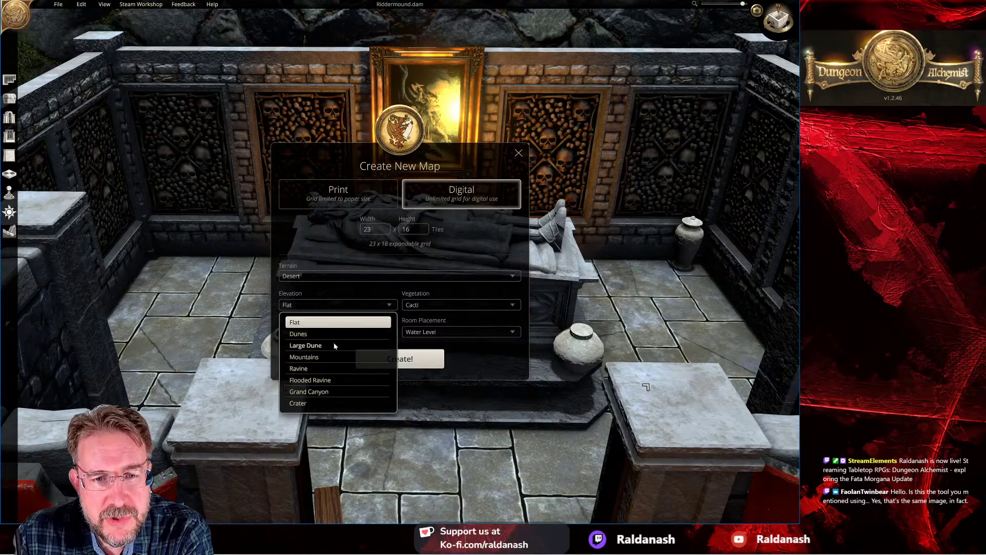
left_click(318, 333)
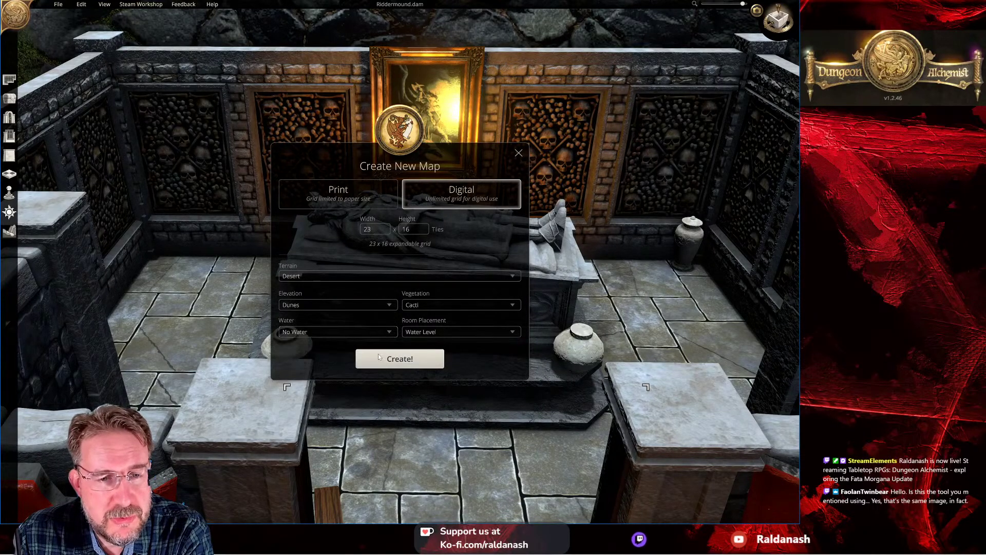
left_click(445, 309)
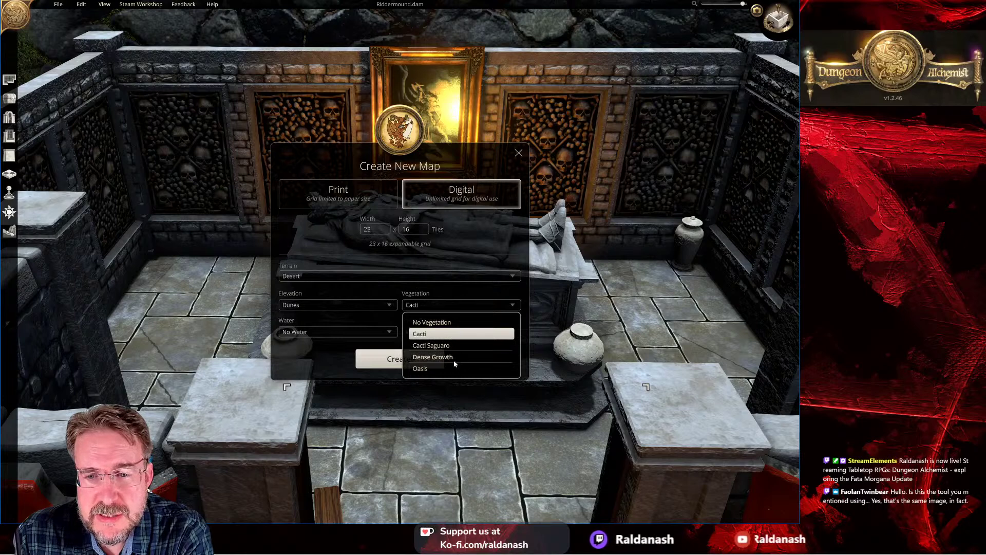
left_click(441, 367)
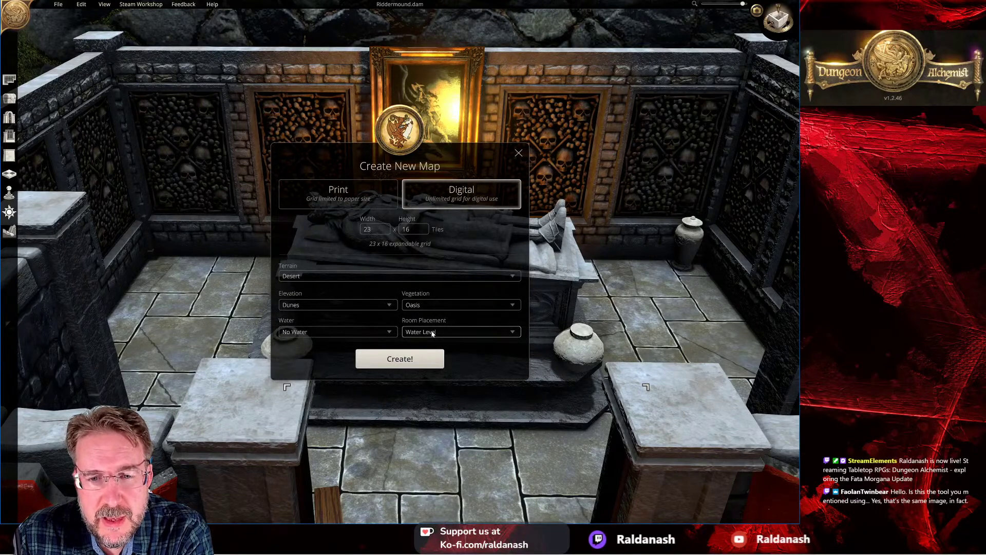
left_click(414, 359)
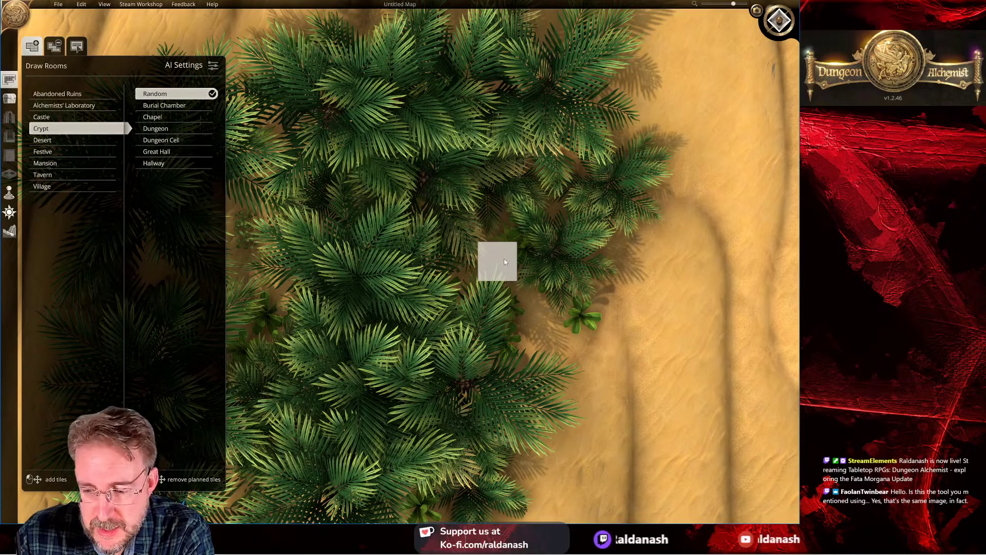
Step: Switch to the perspective view and examine the palm oasis and the surrounding dunes from all sides
key("Tab")
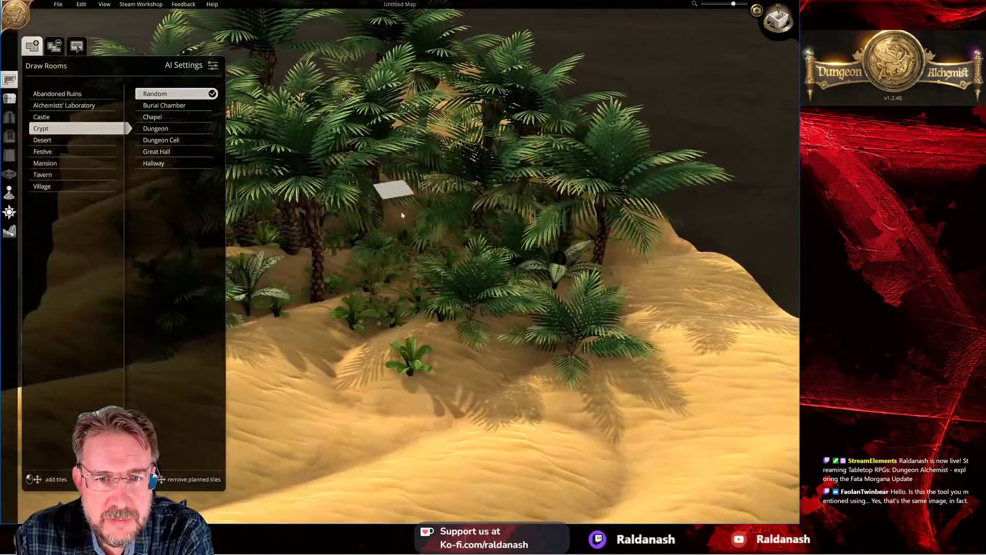
middle_click_drag(402, 215, 487, 173)
key("q")
key("q")
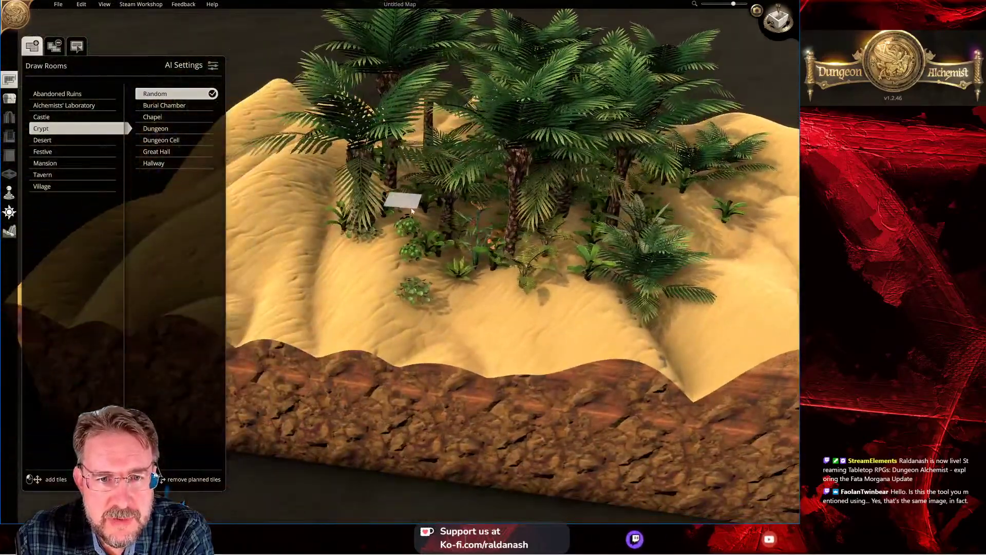
key("q")
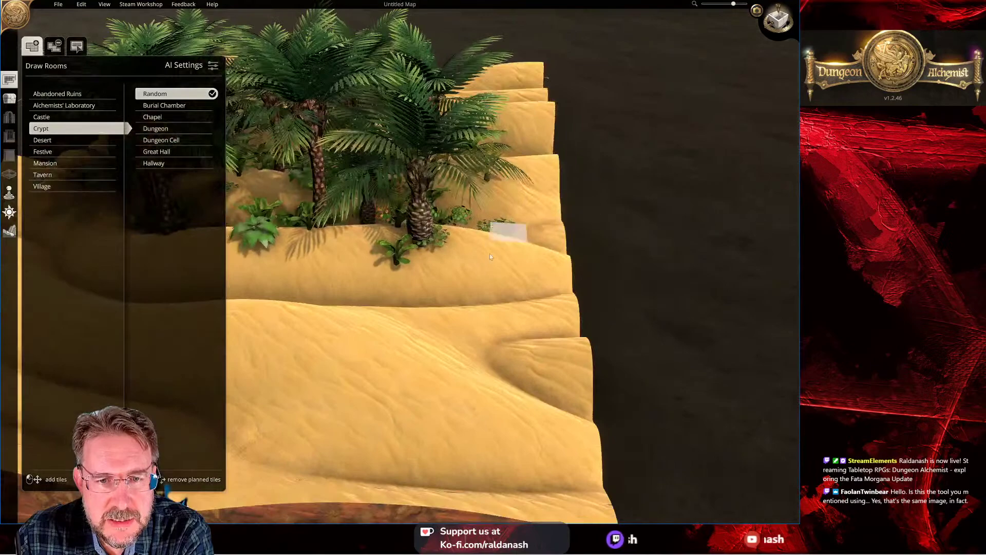
middle_click_drag(489, 254, 603, 247)
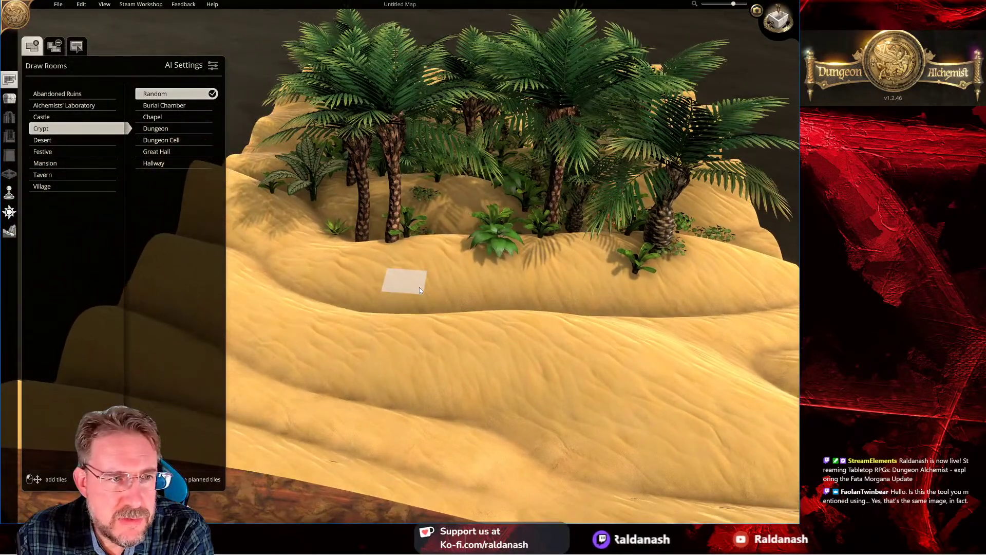
scroll(419, 289, "up", 3)
scroll(421, 288, "down", 3)
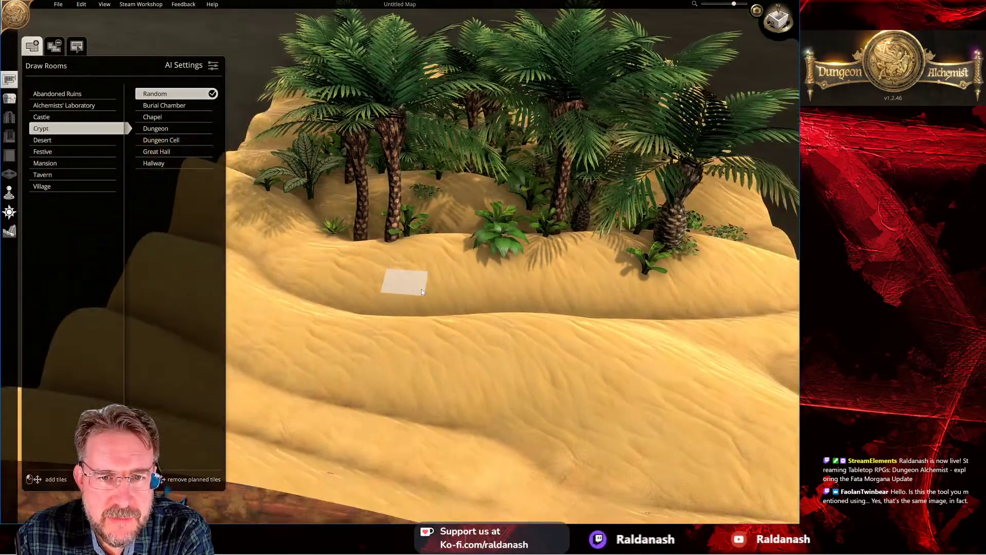
scroll(405, 298, "down", 1)
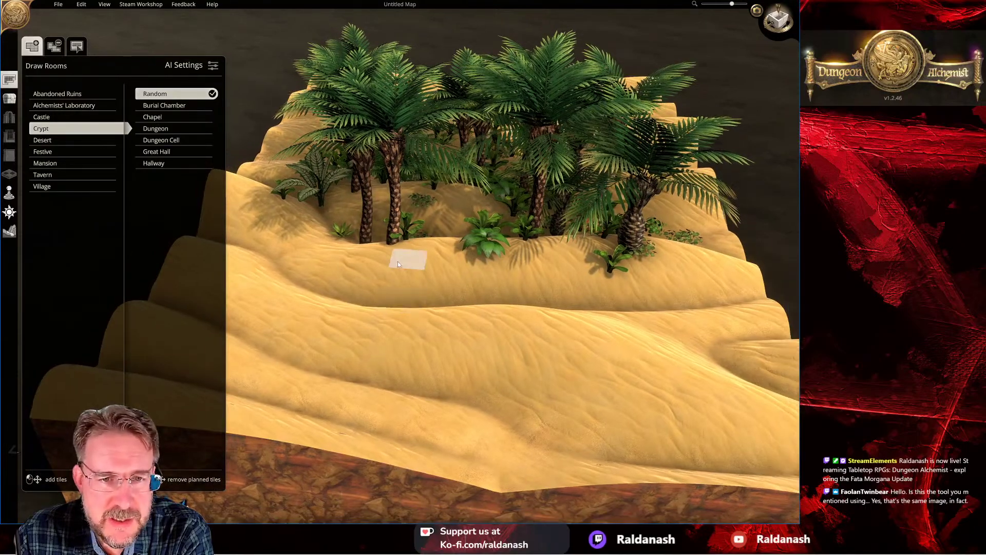
middle_click_drag(398, 257, 399, 310)
middle_click_drag(356, 282, 472, 286)
right_click_drag(471, 286, 407, 313)
scroll(407, 313, "up", 2)
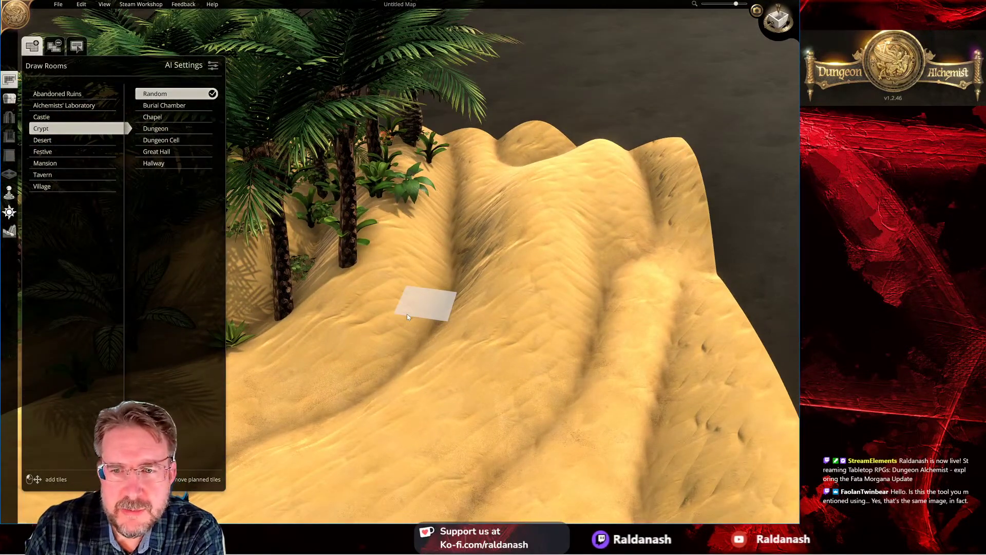
scroll(425, 311, "down", 1)
scroll(426, 314, "down", 1)
middle_click_drag(425, 314, 690, 274)
right_click_drag(689, 270, 456, 290)
right_click_drag(399, 241, 584, 353)
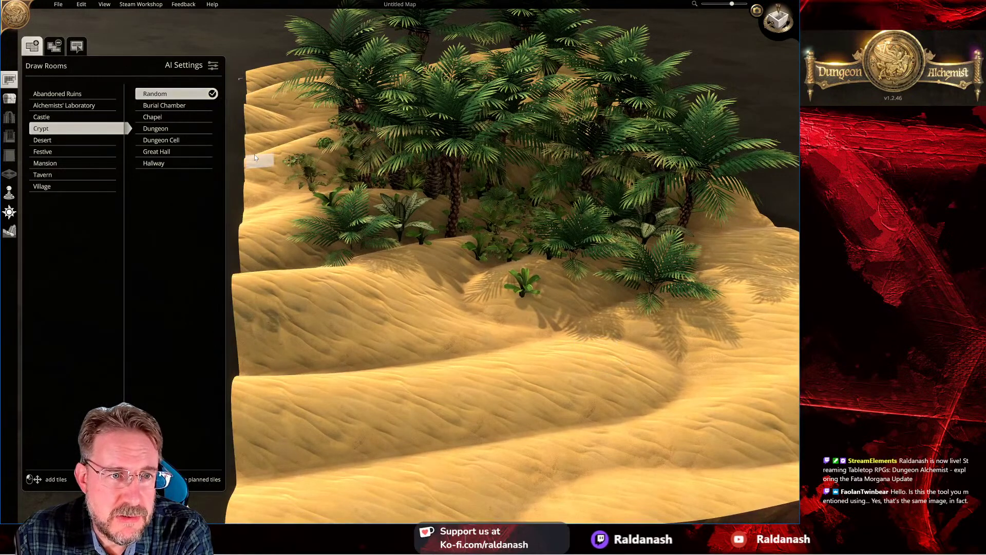
Step: Draw a rectangular Hovel room from the Desert theme on the dunes beside the palm trees
left_click(54, 141)
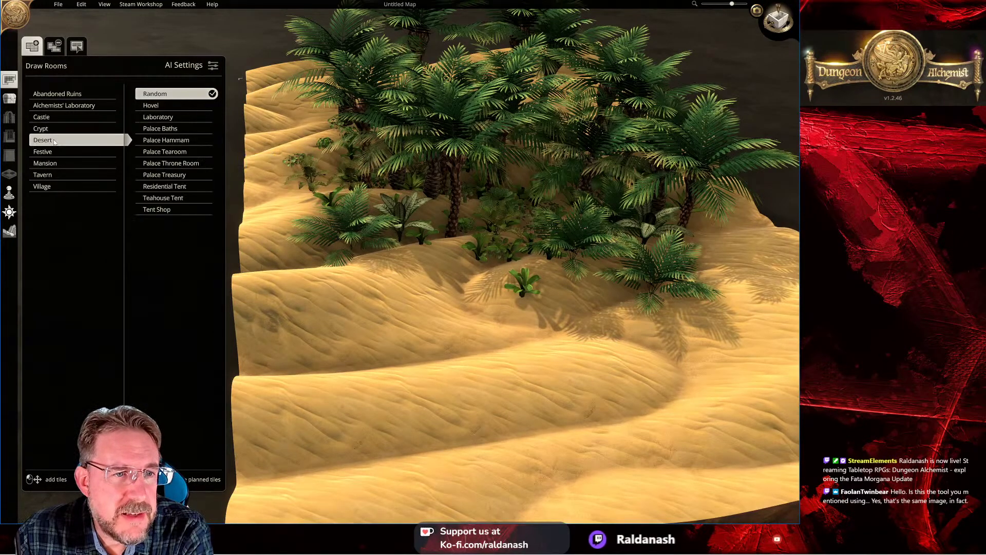
left_click(162, 107)
mouse_move(411, 269)
middle_mouse_down()
mouse_move(407, 139)
mouse_move(383, 186)
middle_mouse_up()
mouse_move(314, 203)
left_mouse_down()
mouse_move(428, 295)
mouse_move(440, 272)
left_mouse_up()
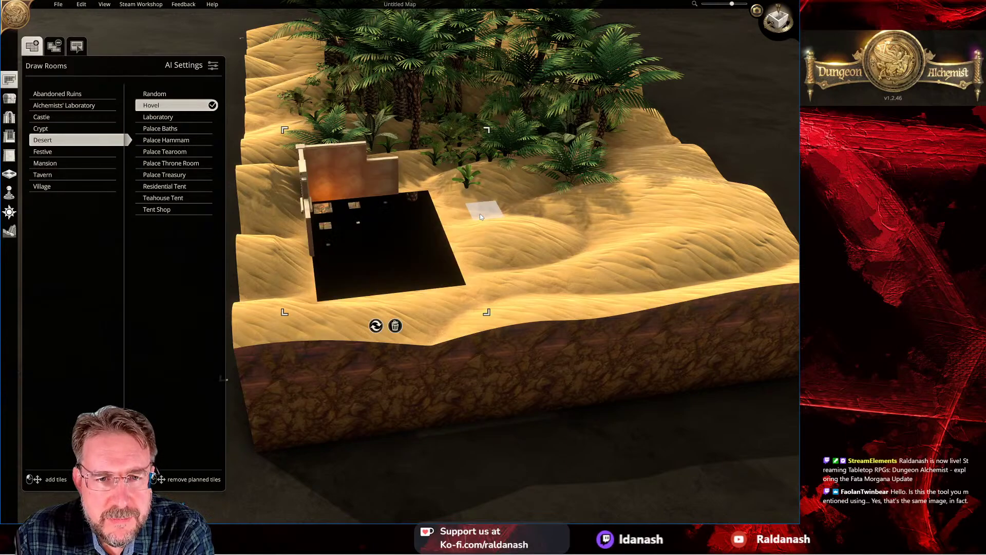
Step: Examine the generated hovel's walls, windows, furnishings and position in the dunes from several angles
middle_click_drag(480, 216, 543, 300)
right_click_drag(543, 300, 386, 217)
middle_click_drag(386, 217, 384, 248)
right_click_drag(384, 249, 407, 279)
scroll(408, 279, "up", 5)
scroll(405, 278, "down", 2)
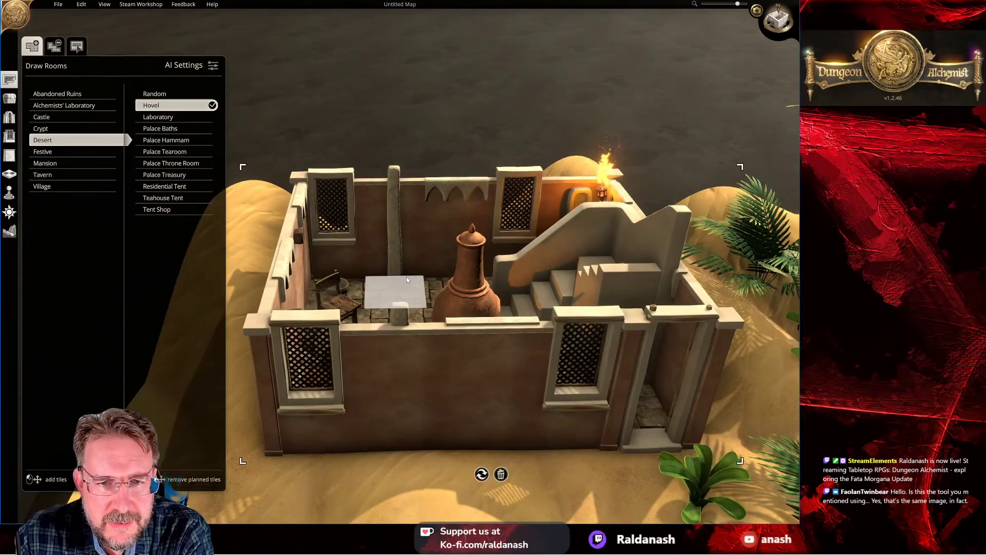
scroll(458, 317, "down", 2)
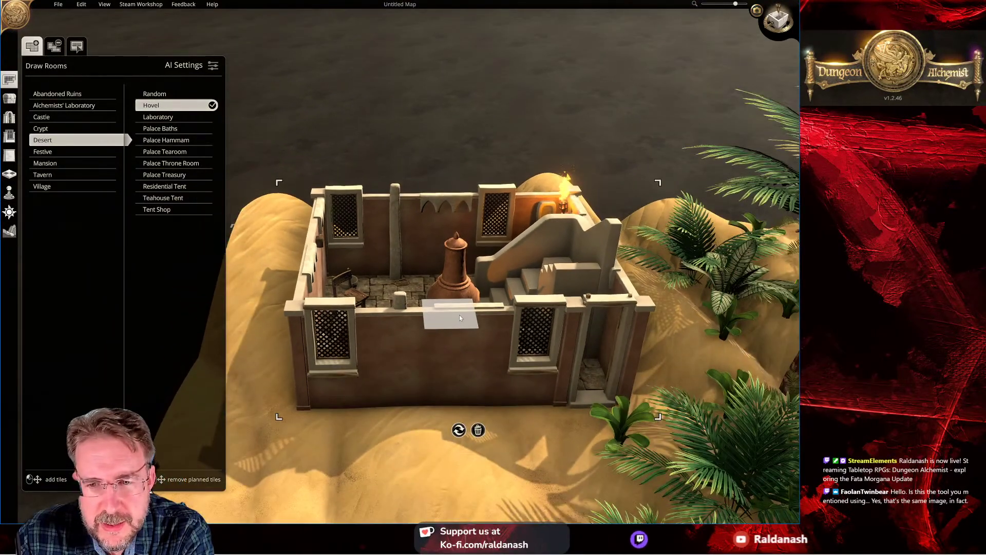
right_click_drag(435, 277, 532, 286)
middle_click_drag(532, 286, 500, 322)
right_click_drag(595, 288, 411, 241)
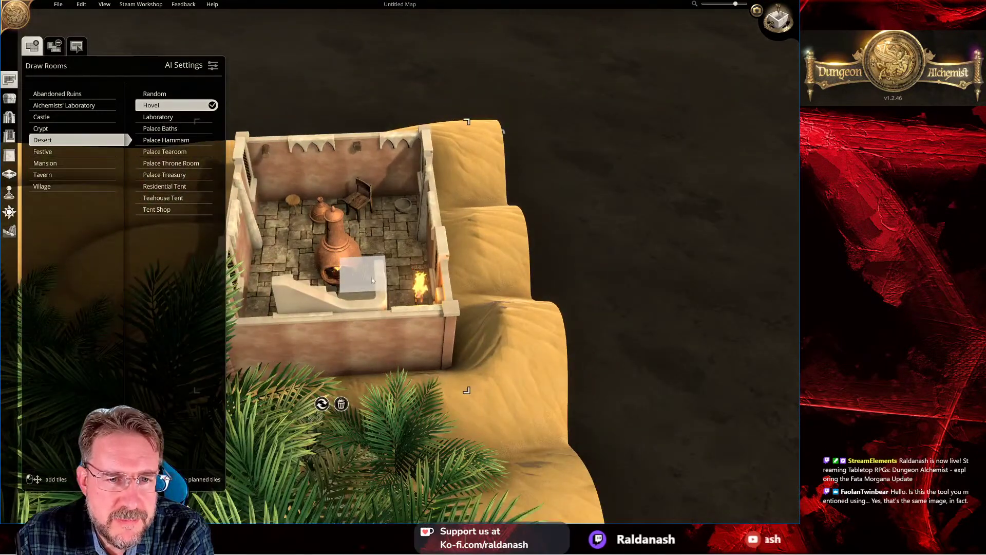
right_click_drag(424, 201, 392, 208)
middle_click_drag(392, 207, 414, 271)
right_click_drag(409, 273, 529, 245)
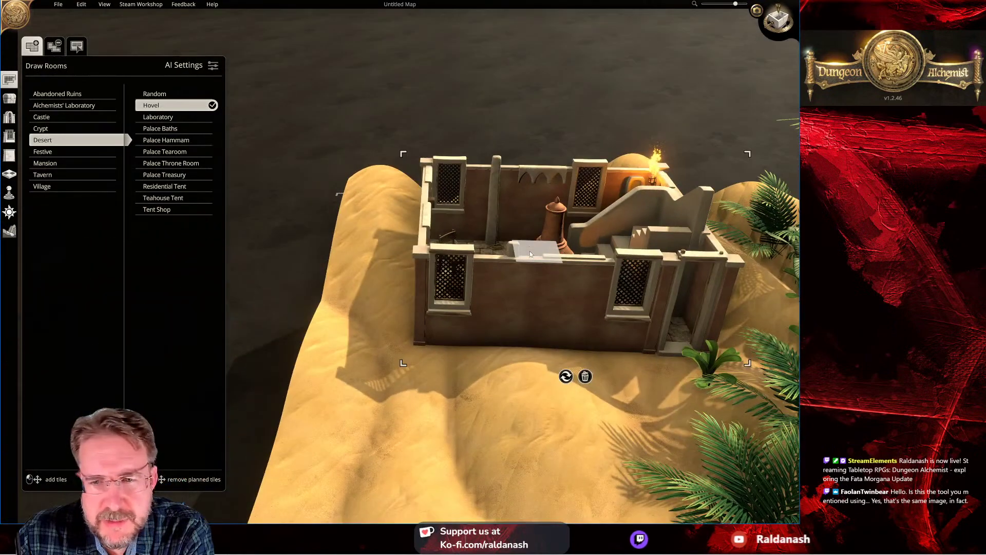
Step: Draw a rectangular Laboratory room from the Desert theme near the map's edge, a short distance from the hovel
middle_click_drag(534, 303, 465, 248)
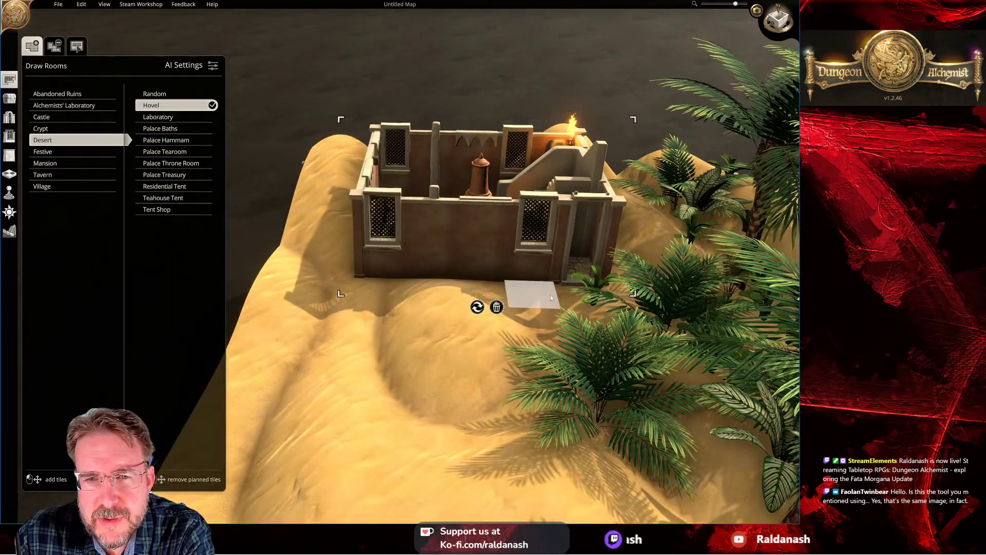
scroll(500, 157, "down", 3)
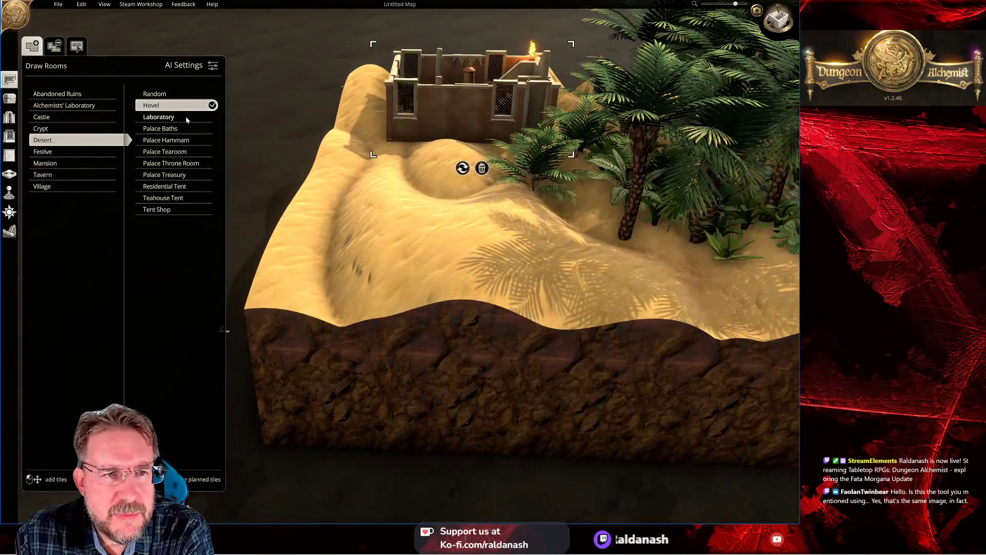
left_click_drag(410, 240, 554, 393)
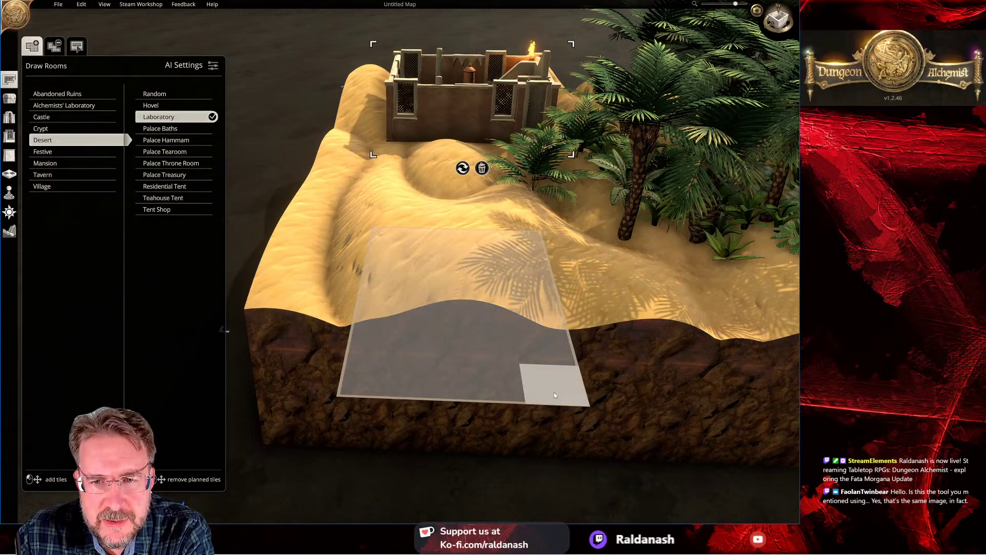
Step: Switch to object placement and rotate the large brass furnace in the laboratory so its hatch faces the doorway wall
middle_click_drag(609, 278, 593, 339)
right_click_drag(593, 338, 593, 308)
scroll(594, 308, "up", 5)
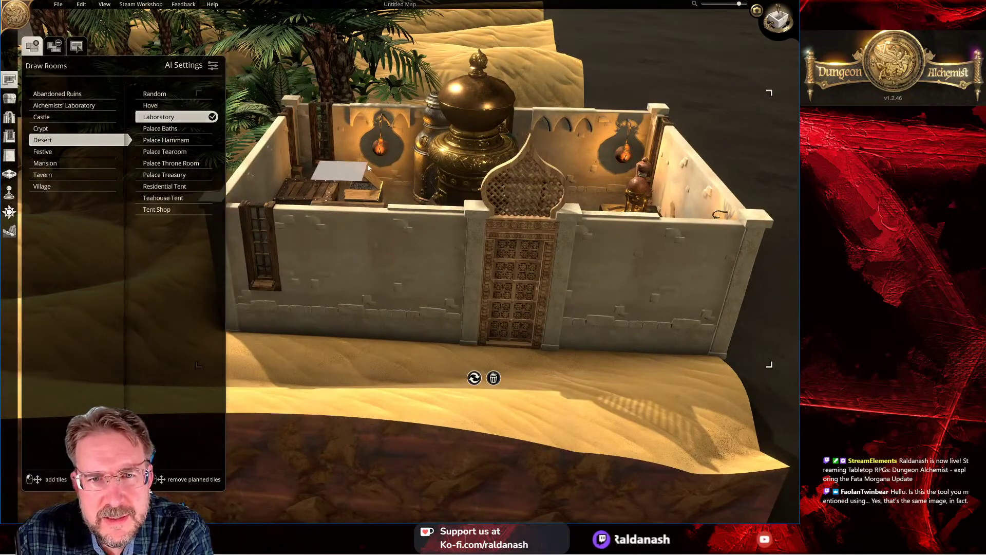
scroll(377, 211, "up", 6)
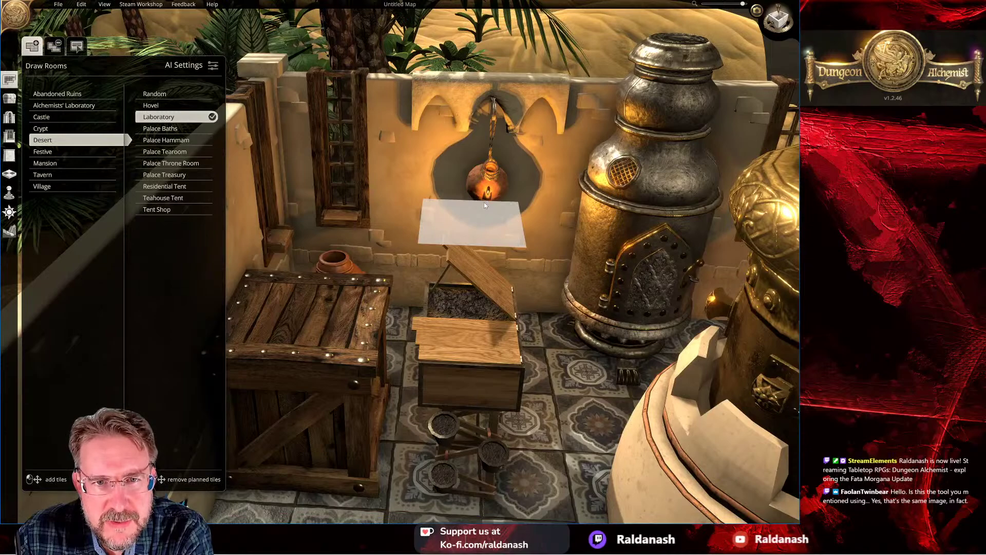
middle_click_drag(484, 205, 426, 207)
scroll(426, 207, "down", 4)
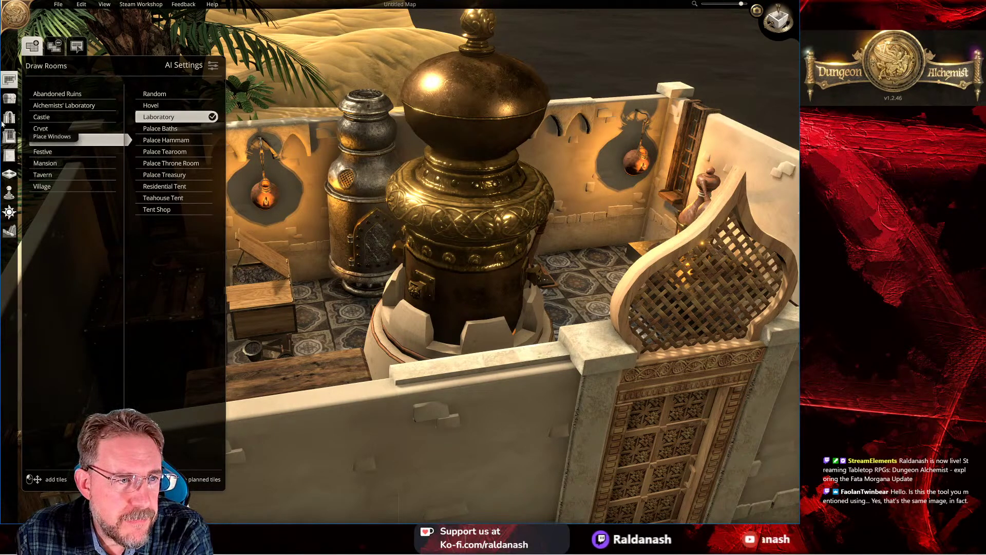
left_click(8, 100)
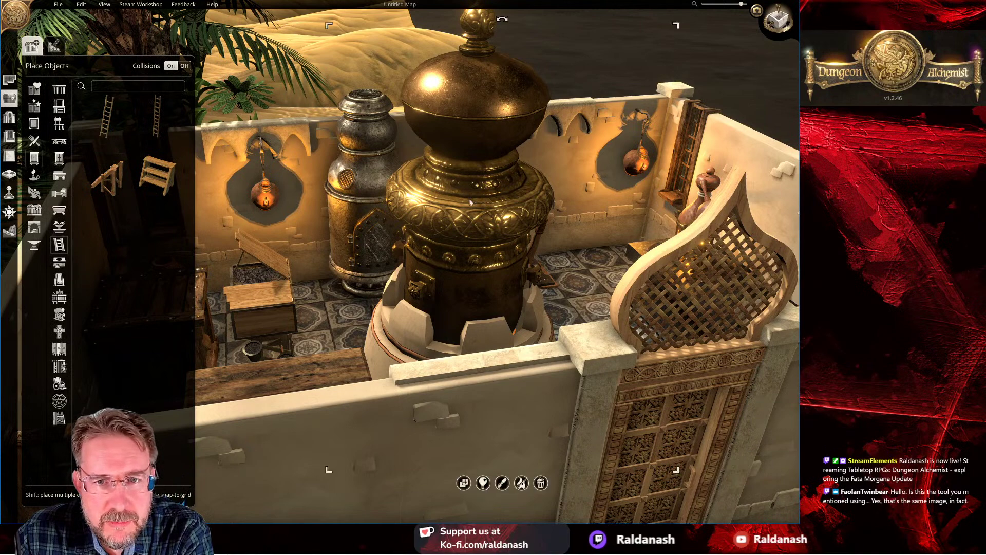
right_click_drag(545, 249, 468, 247)
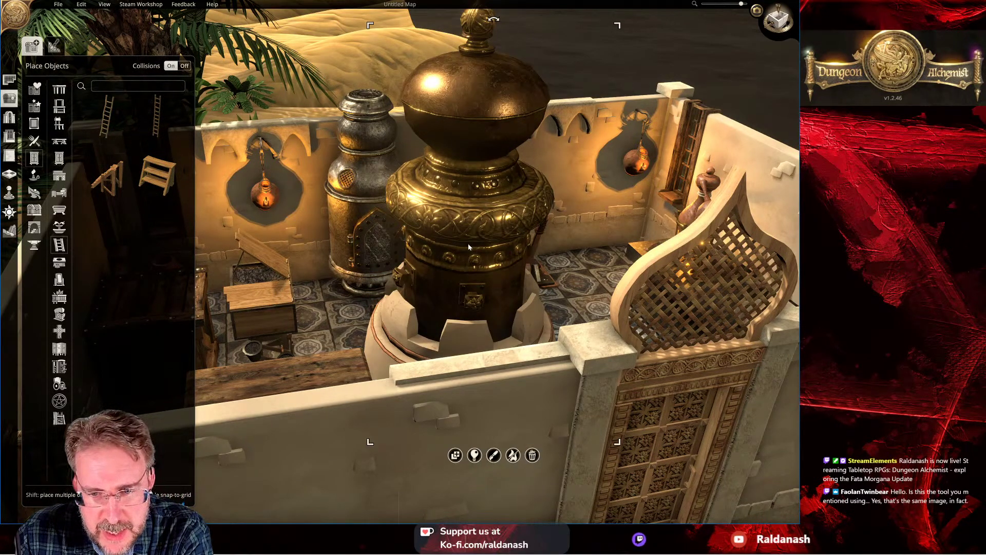
Step: Inspect the furnace's light color choices and tint options, and view it from the laboratory's other side
left_click(475, 455)
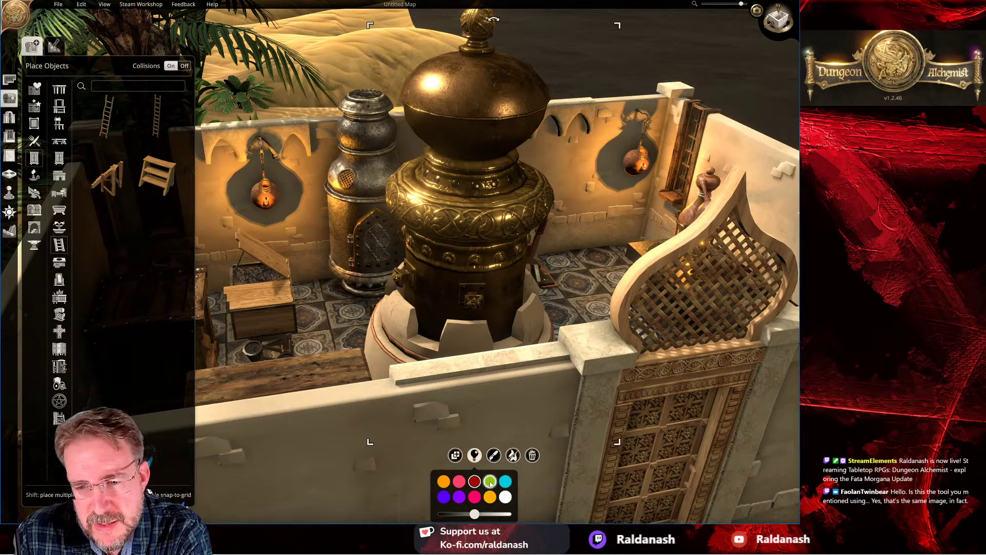
left_click(493, 456)
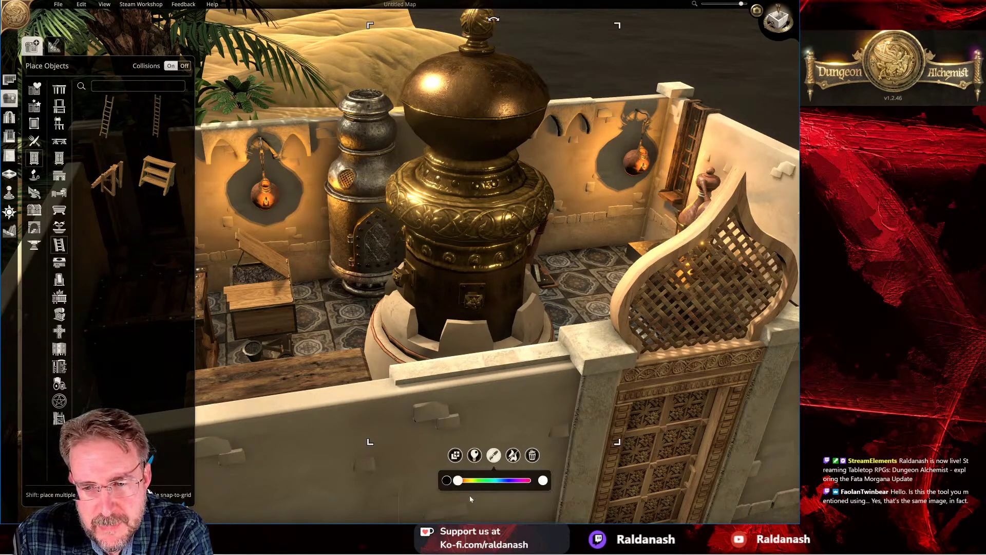
mouse_move(465, 480)
left_mouse_down()
mouse_move(513, 480)
mouse_move(483, 471)
mouse_move(513, 471)
mouse_move(490, 472)
mouse_move(515, 482)
mouse_move(484, 481)
left_mouse_up()
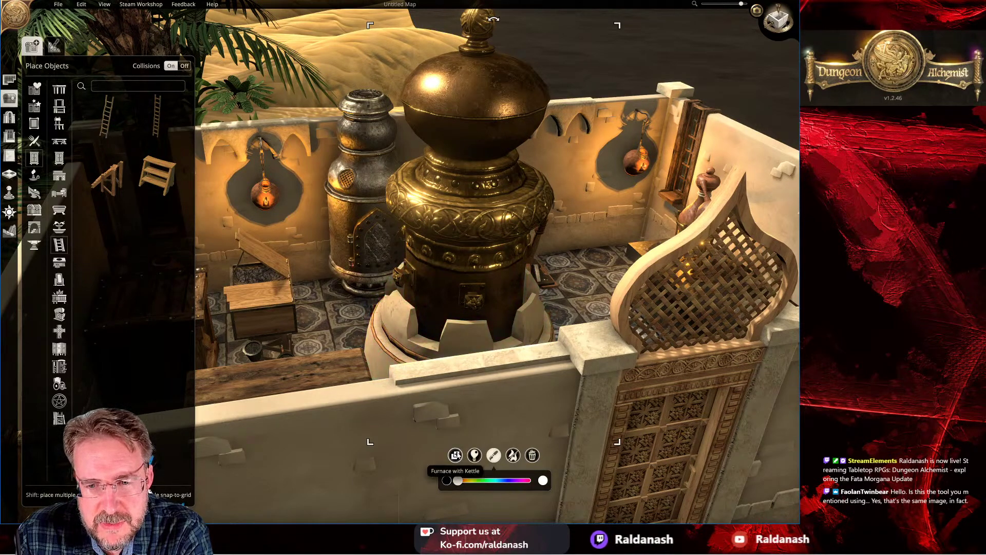
middle_click_drag(345, 219, 576, 328)
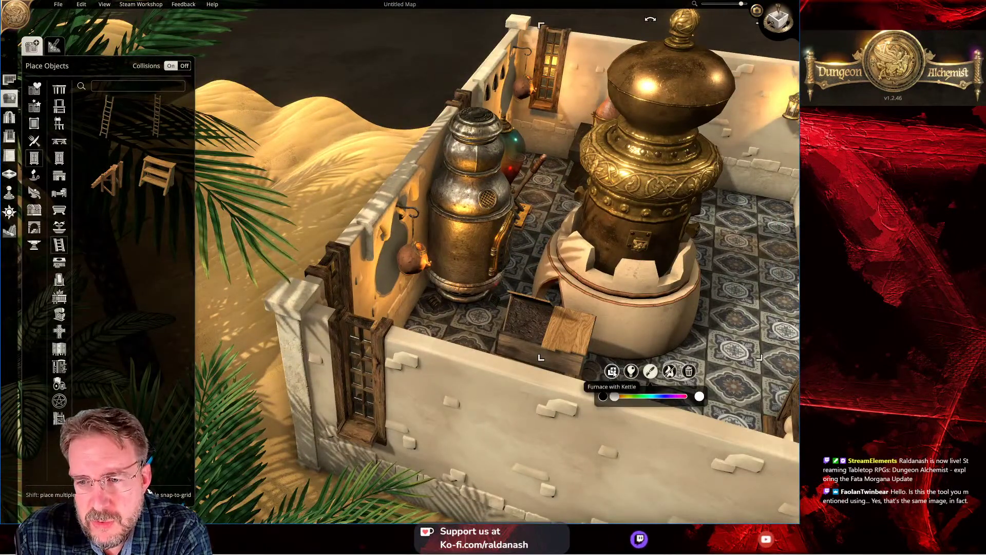
Step: Duplicate the Conductor and place the copy on the open floor between the brass furnace and the alembic table
right_click_drag(593, 251, 513, 197)
left_click(504, 230)
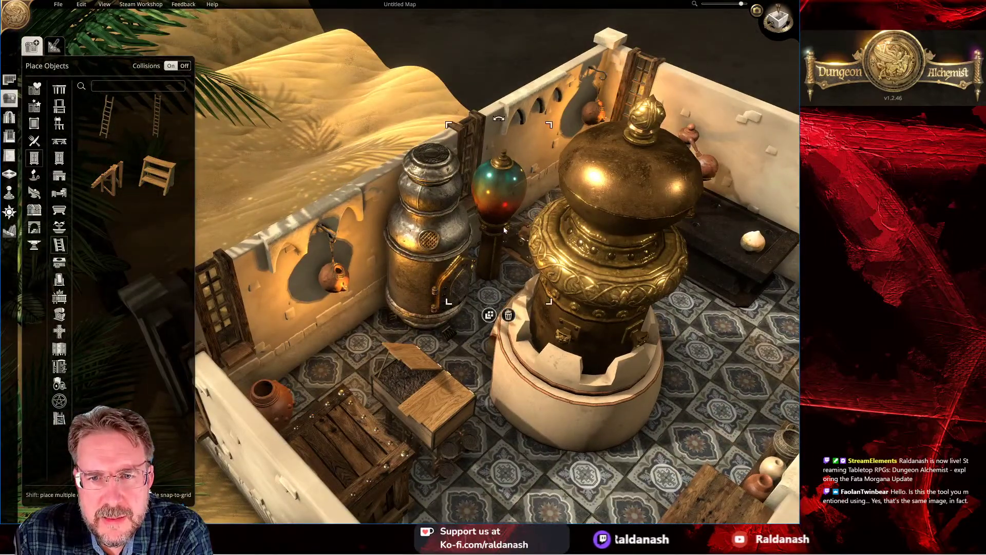
left_click(492, 315)
left_click(715, 349)
right_click_drag(715, 350, 575, 330)
middle_click_drag(576, 330, 652, 334)
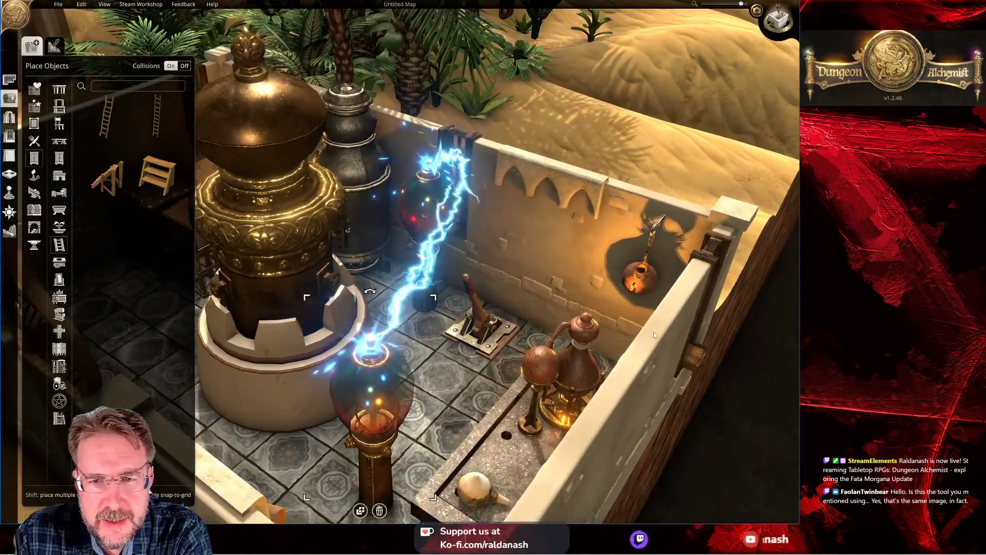
left_click_drag(385, 405, 475, 300)
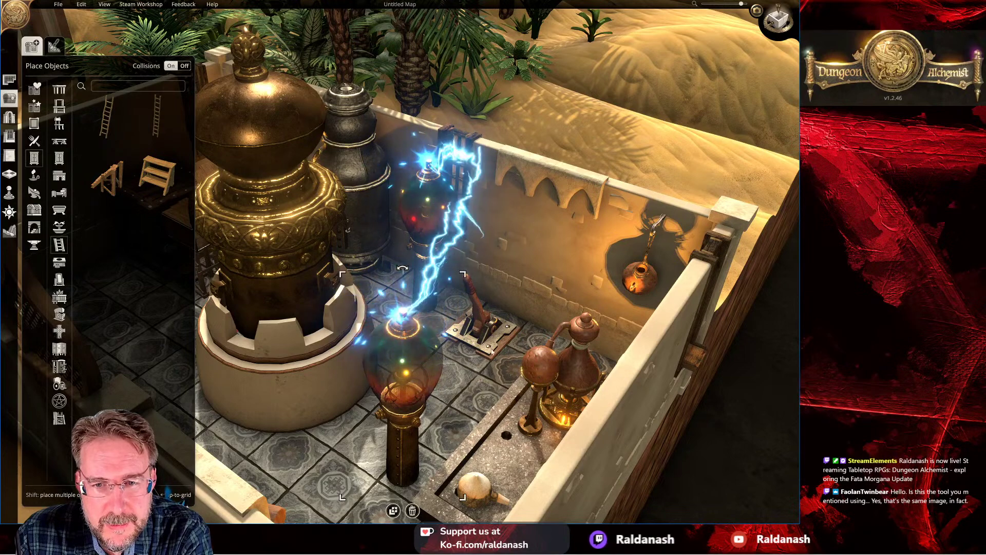
Step: Shift the floor lever slightly and rotate it so its handle points toward the wall, away from the conductors
left_click(479, 322)
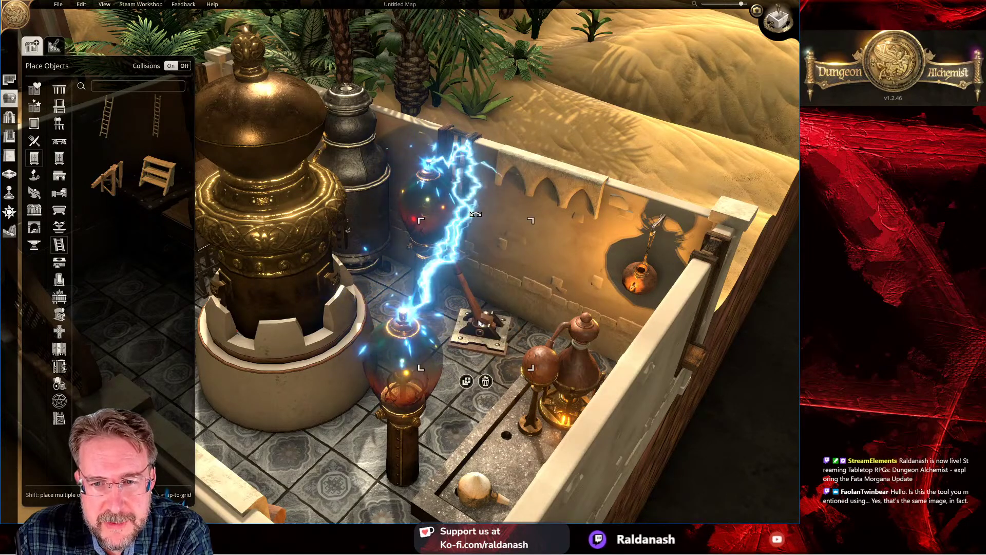
key("period")
key("period")
key("period")
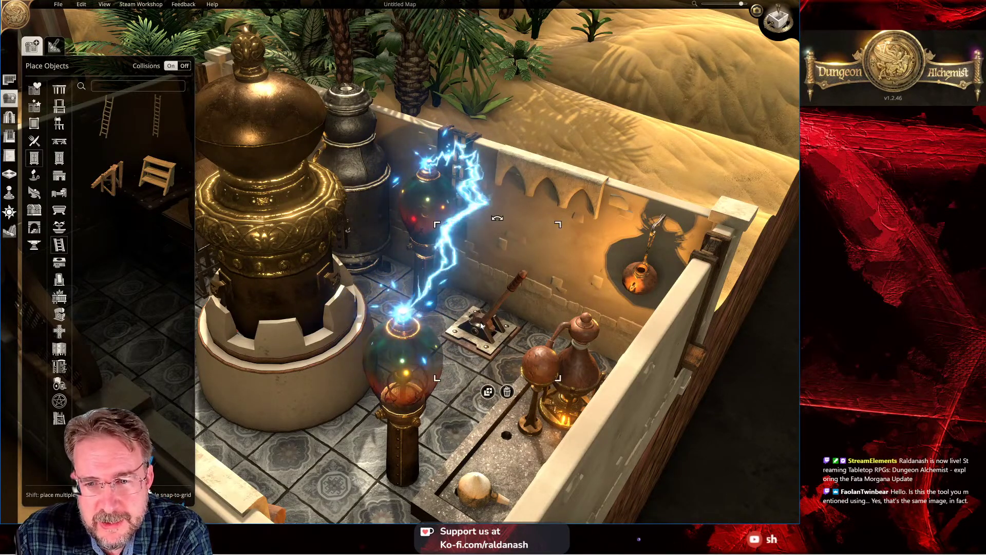
left_click(560, 244)
Step: Examine the furnished laboratory, its linked conductors and the surrounding dunes from several angles
scroll(560, 243, "down", 5)
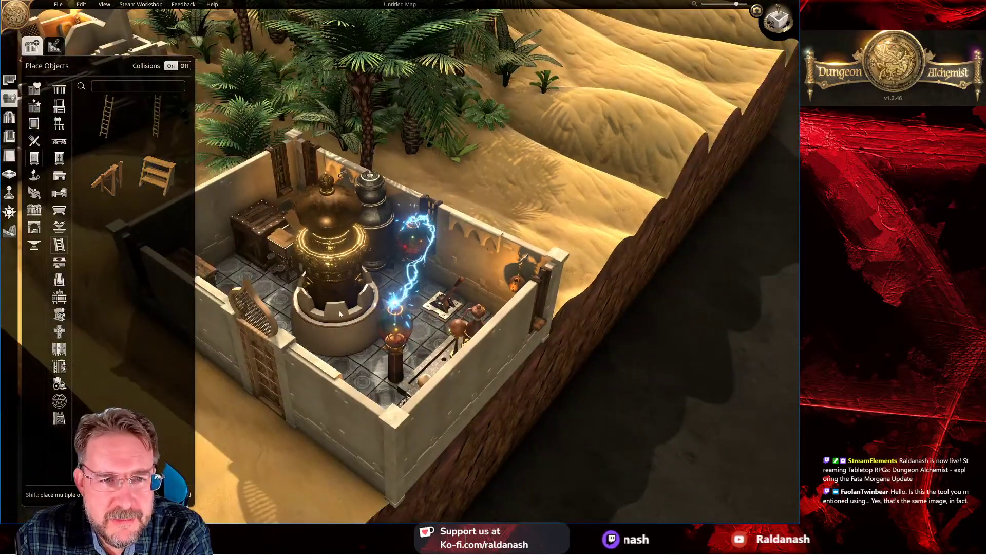
scroll(338, 312, "up", 2)
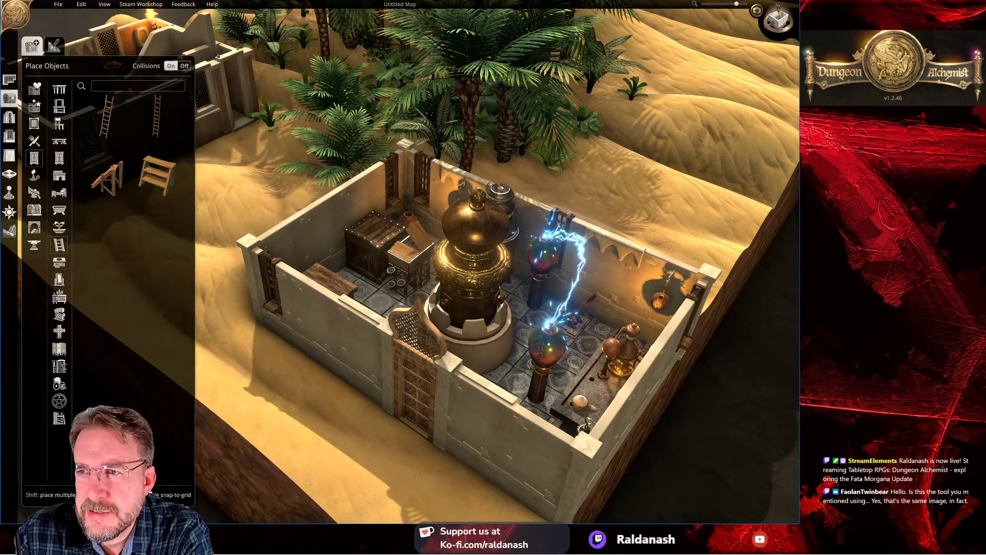
middle_click_drag(381, 137, 445, 164)
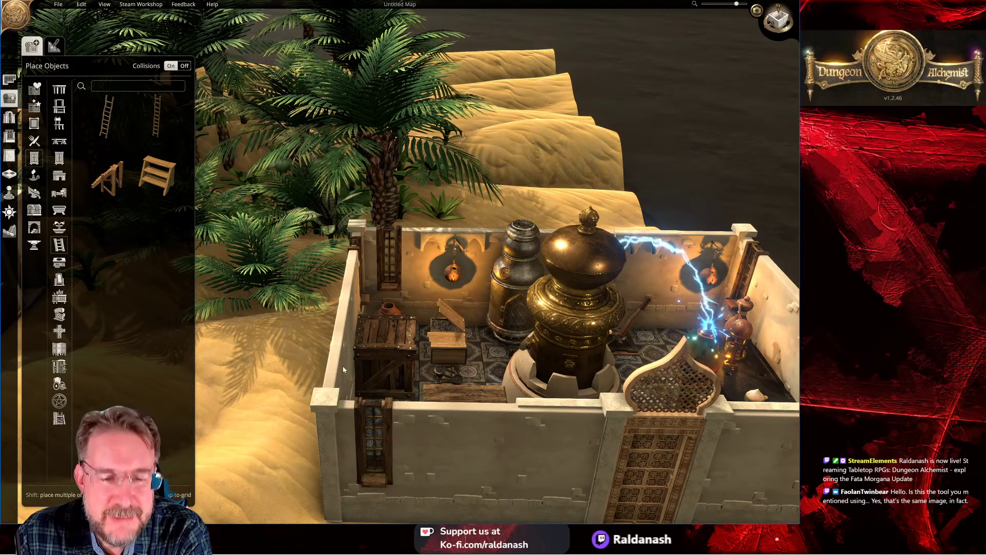
scroll(359, 339, "down", 3)
right_click_drag(363, 131, 366, 288)
middle_click_drag(366, 286, 252, 297)
right_click_drag(318, 303, 497, 254)
middle_click_drag(497, 254, 392, 252)
right_click_drag(393, 252, 440, 211)
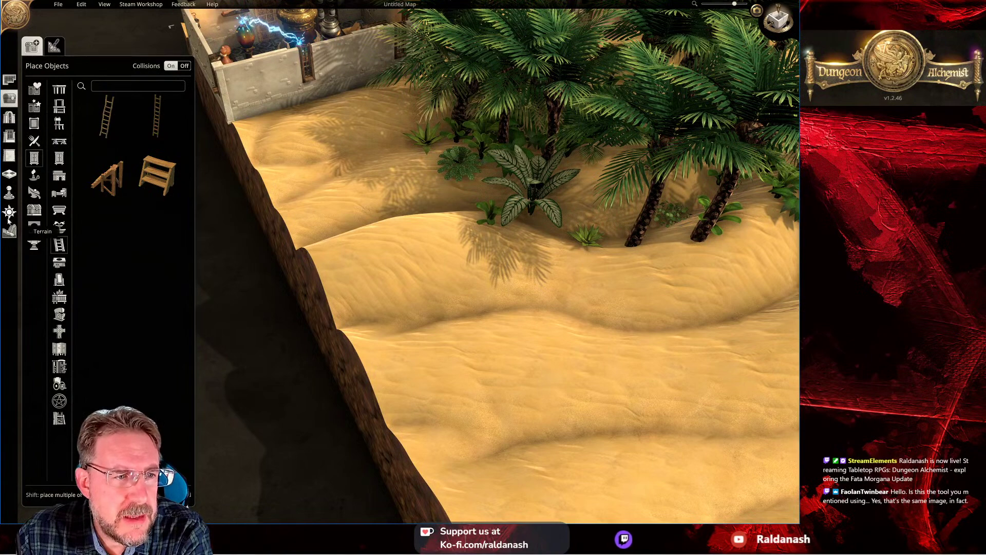
Step: Draw a rectangular Palace Baths room from the Desert theme on the dunes at the map's edge, near the laboratory
left_click(9, 81)
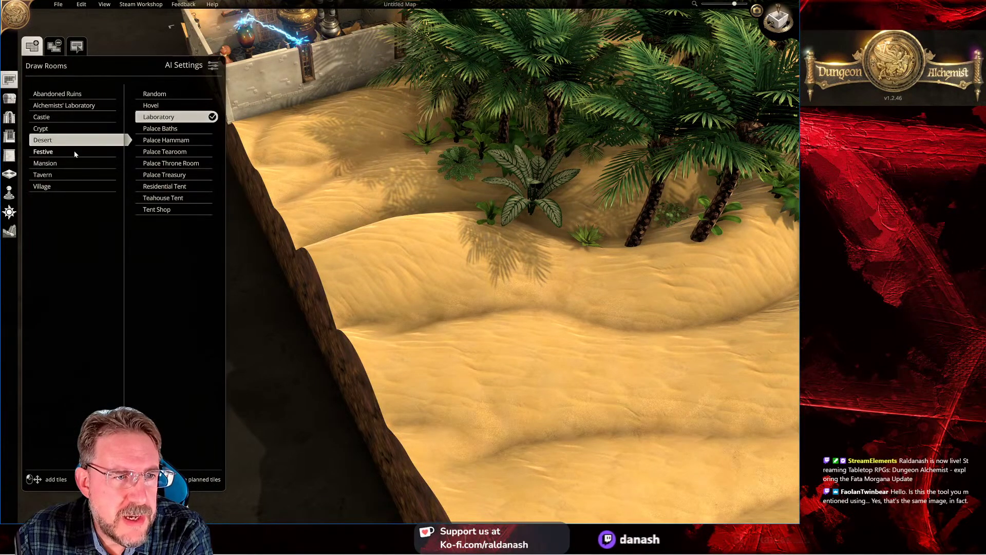
left_click(181, 129)
scroll(463, 222, "down", 4)
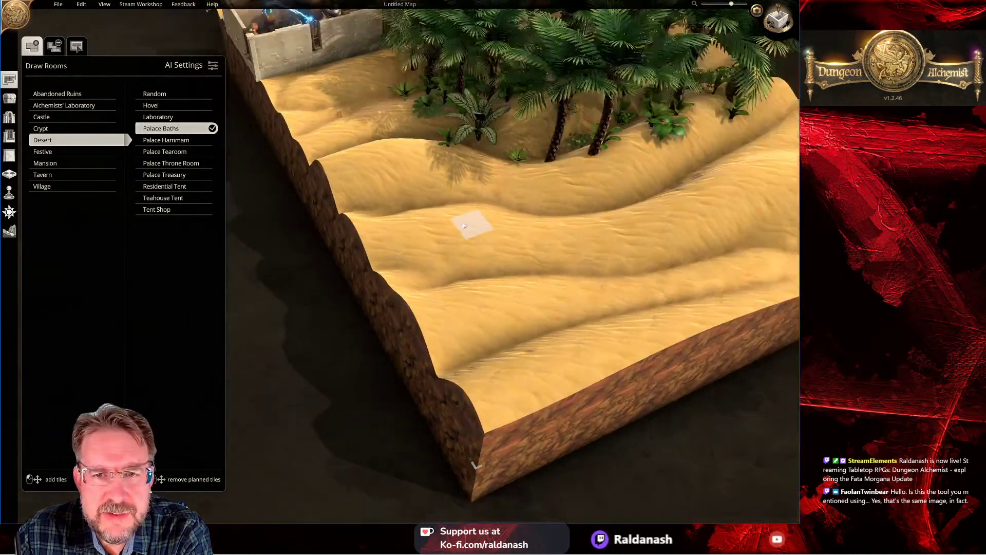
scroll(465, 232, "down", 5)
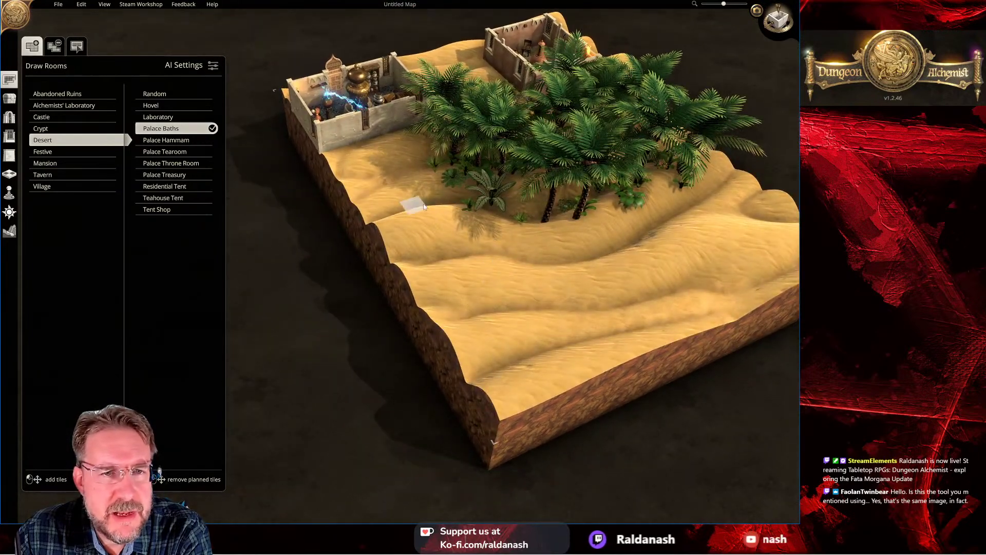
left_click_drag(512, 310, 357, 351)
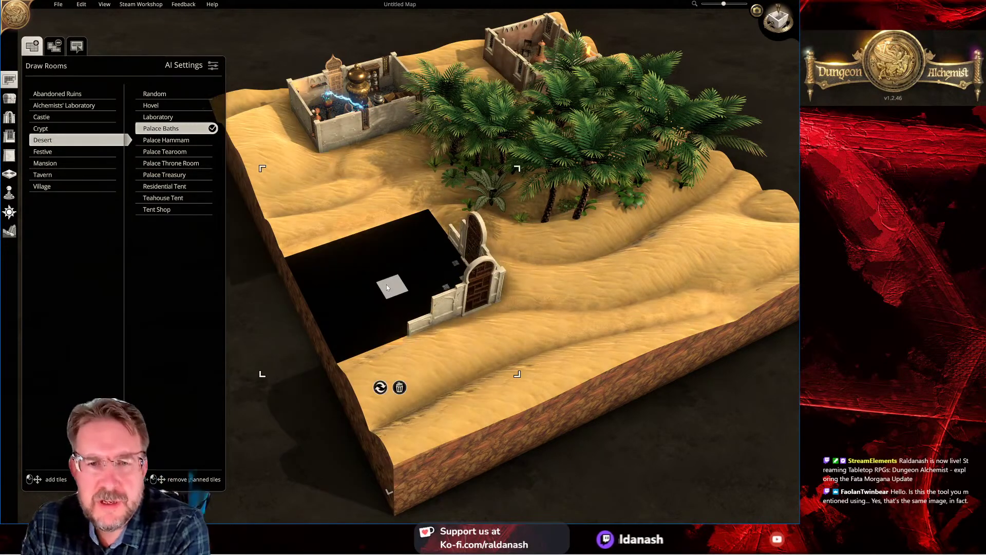
Step: Examine the Palace Baths room's doors, benches, planters, lamps and patterned floor from above and up close
middle_click_drag(424, 200, 455, 181)
right_click_drag(455, 181, 476, 260)
middle_click_drag(476, 260, 496, 255)
right_click_drag(496, 255, 475, 261)
scroll(436, 344, "up", 5)
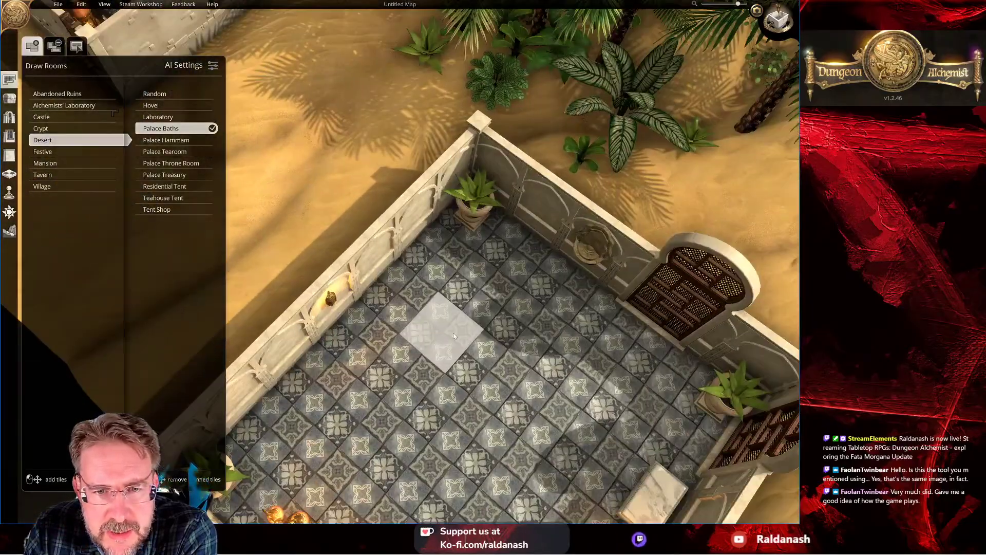
middle_click_drag(454, 336, 407, 262)
right_click_drag(407, 262, 450, 271)
right_click_drag(442, 233, 364, 243)
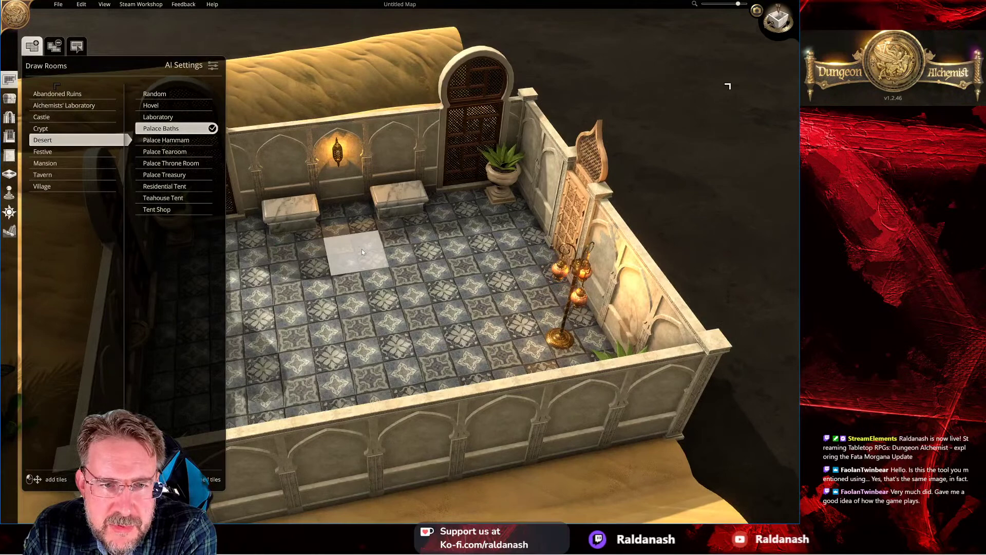
Step: Draw a rectangular Palace Hammam room from the Desert theme adjoining the wall of the Palace Baths
scroll(362, 246, "down", 1)
left_click(186, 140)
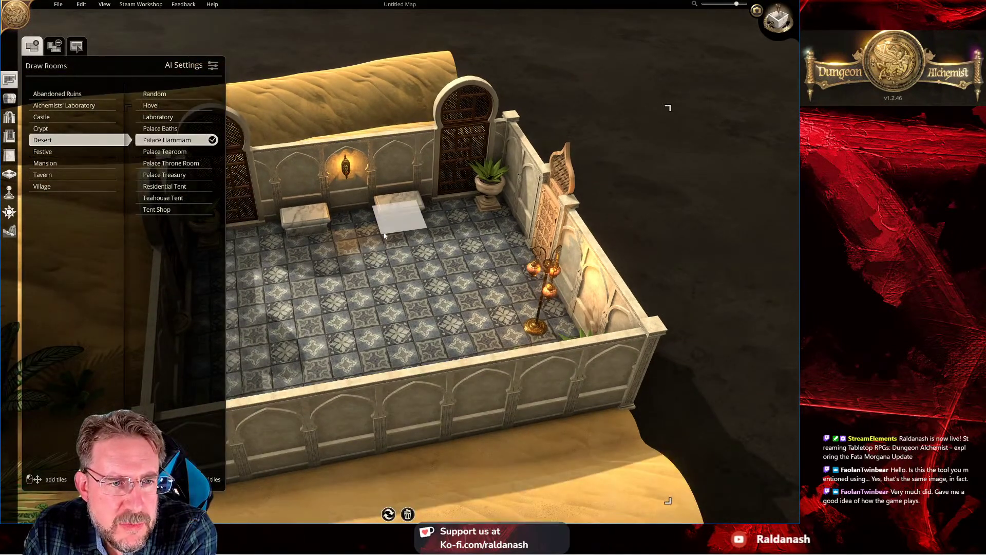
scroll(359, 308, "up", 3)
left_click_drag(608, 386, 319, 149)
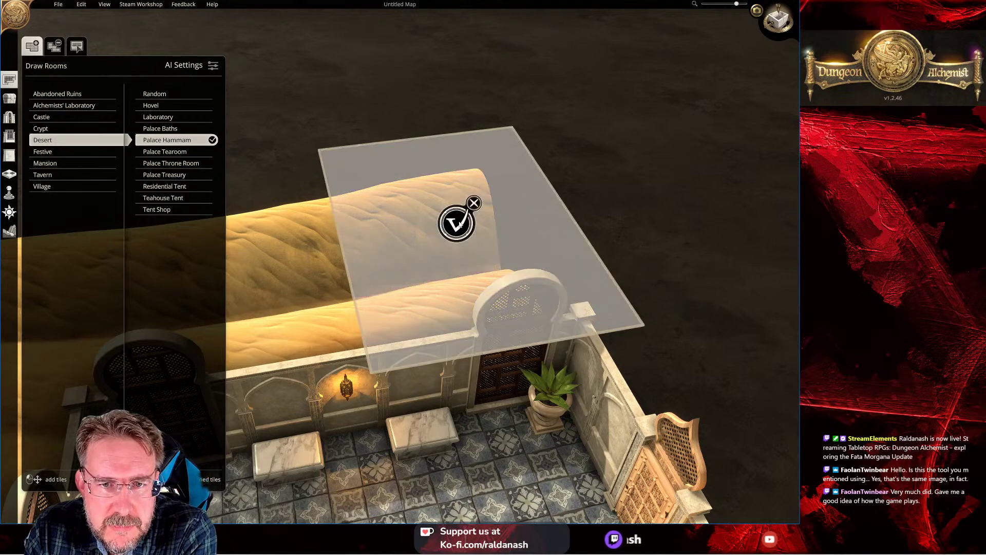
left_click(457, 226)
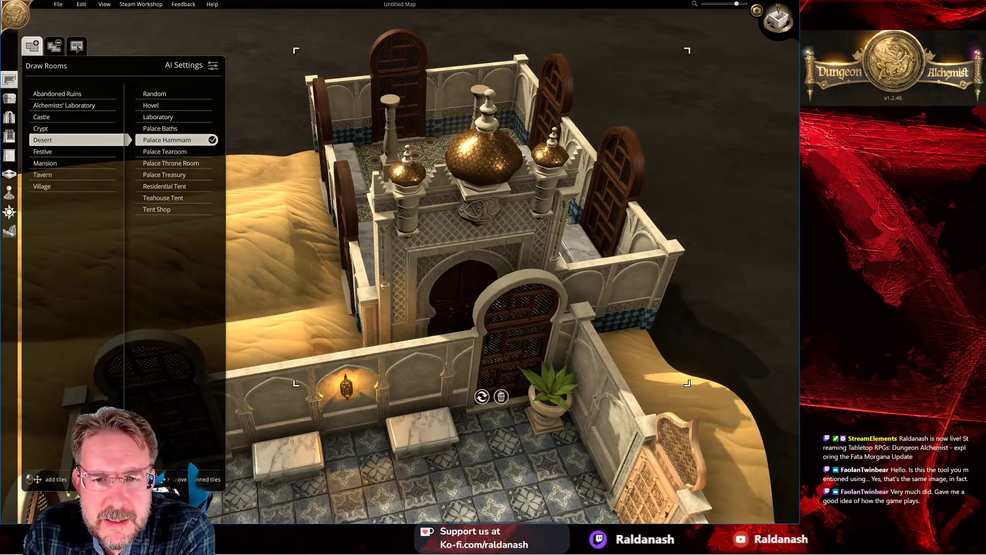
Step: Examine the hammam's domed entrance, fountain, columns, marble benches and tiled floor, with the room-drawing options closed
middle_click_drag(447, 369, 583, 399)
right_click_drag(457, 379, 660, 433)
scroll(637, 411, "up", 3)
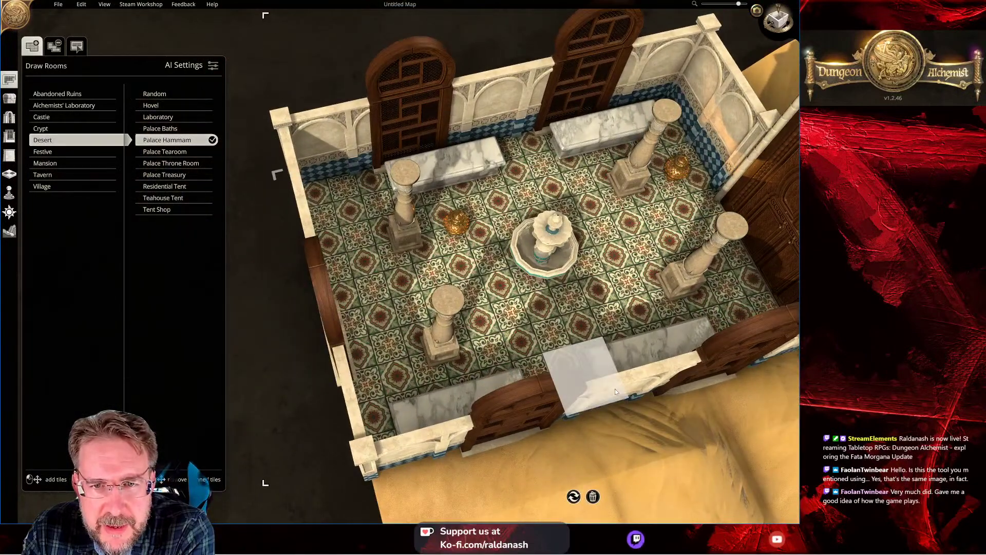
scroll(614, 389, "up", 5)
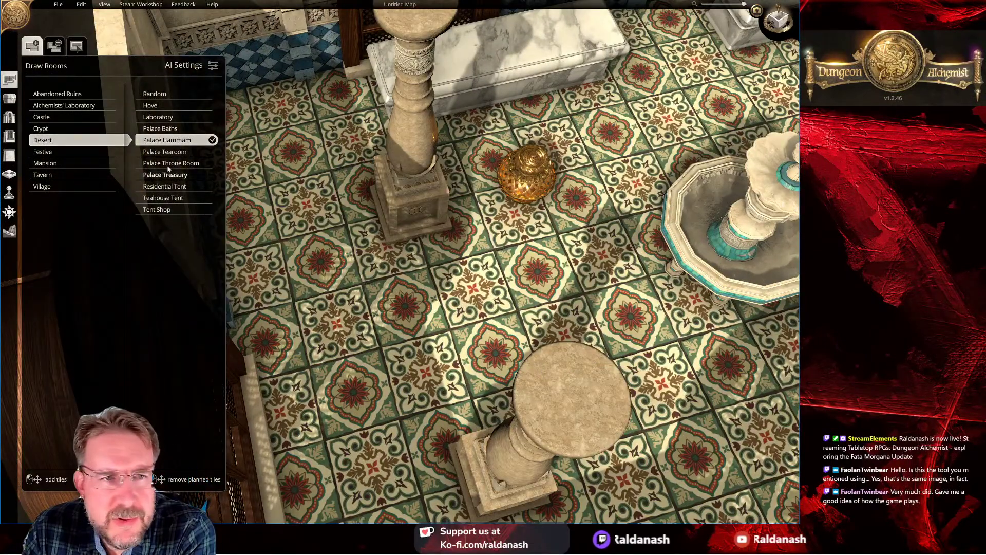
left_click(13, 82)
mouse_move(52, 226)
right_mouse_down()
mouse_move(72, 190)
mouse_move(93, 242)
right_mouse_up()
right_click_drag(488, 216, 585, 193)
middle_click_drag(585, 193, 515, 343)
right_click_drag(515, 343, 491, 303)
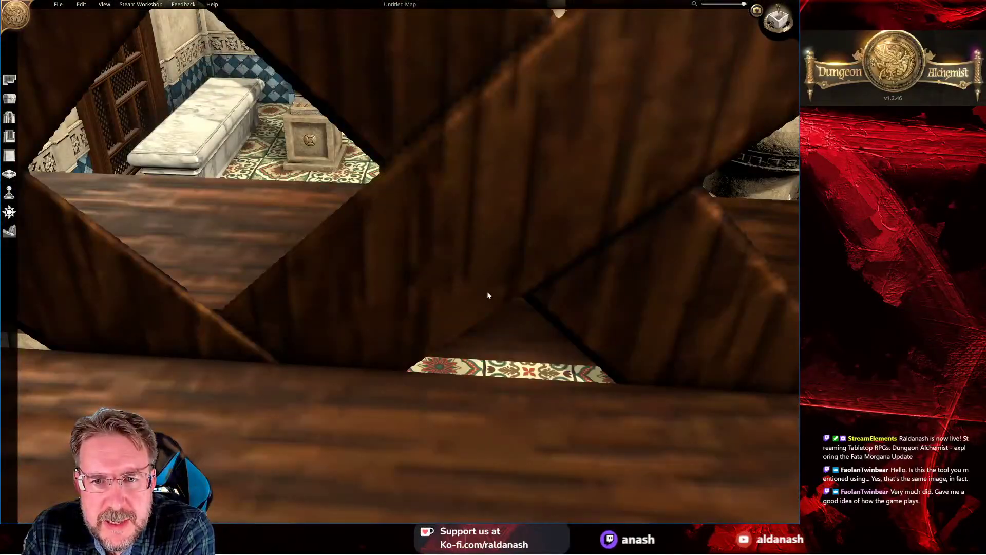
scroll(490, 296, "down", 5)
right_click_drag(480, 310, 429, 297)
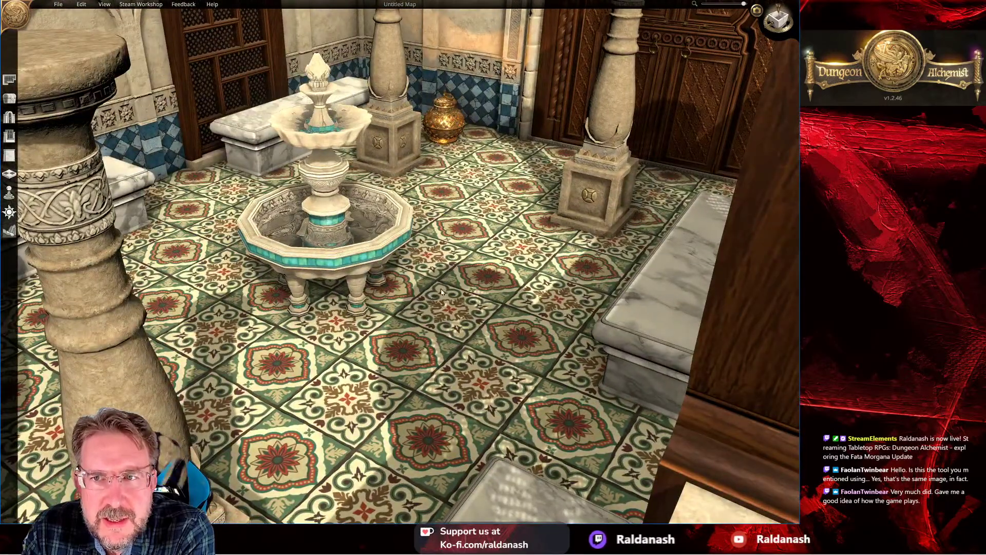
Step: Enter Cinematic Mode, dismiss the welcome guide and look around the hammam from eye level
left_click(777, 20)
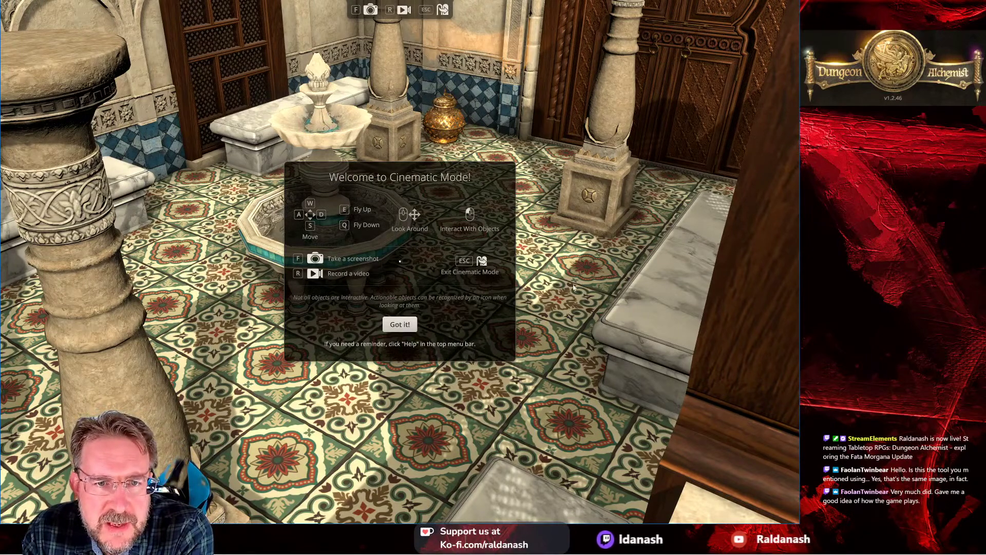
left_click(400, 325)
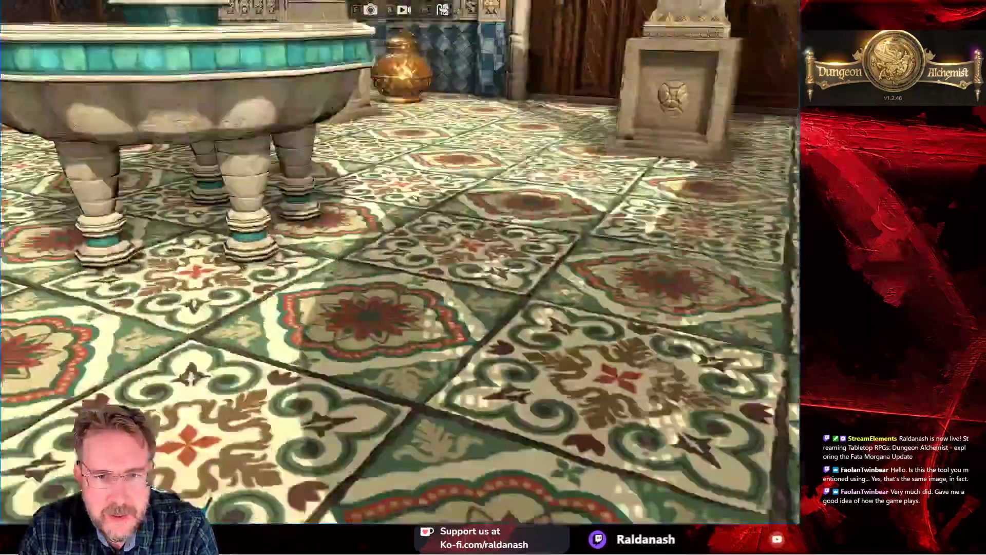
key("s")
key("w")
key("d")
key("w")
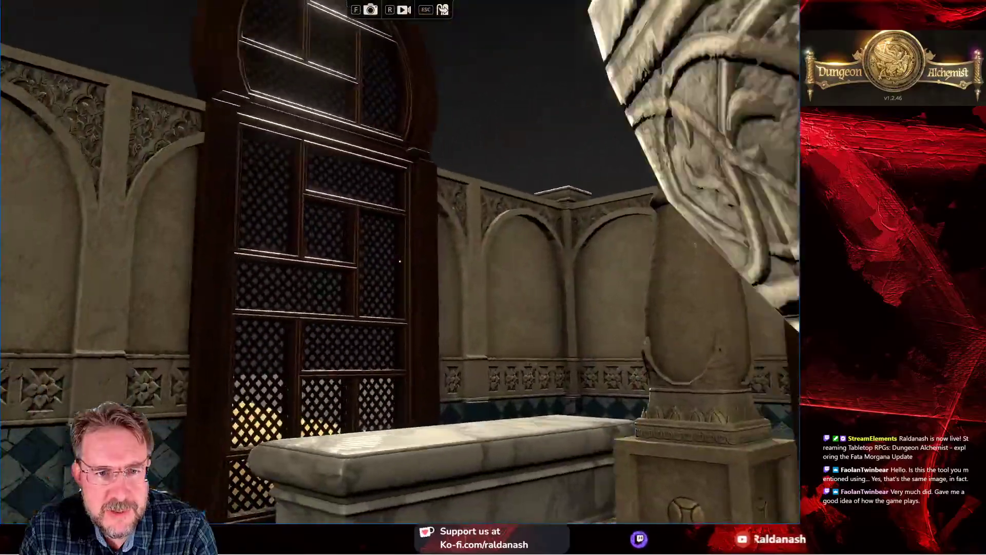
key("w")
key("s")
key("a")
key("w")
key("s")
Step: Open the hammam's large entrance door and walk through into the Palace Baths, viewing the domed gateway from inside
left_click(399, 261)
key("a")
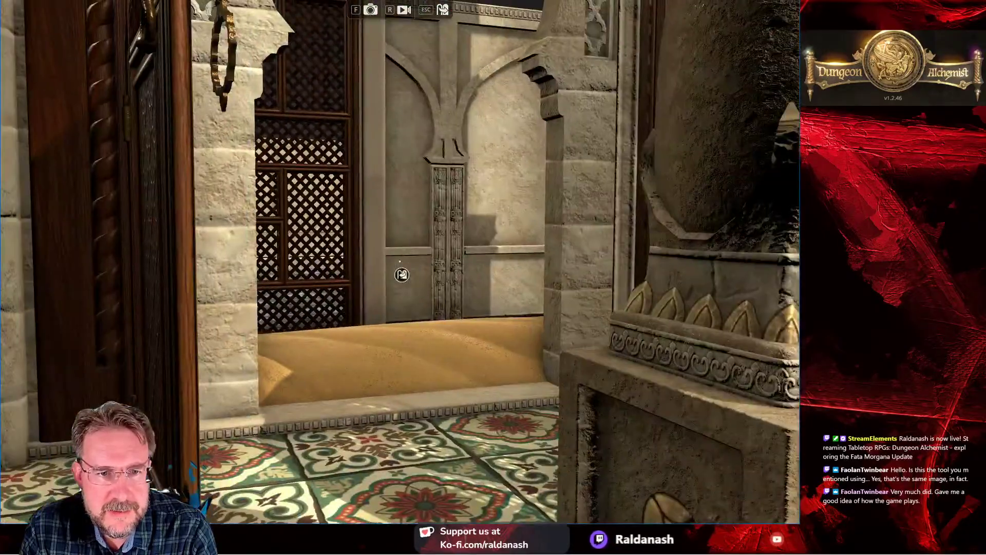
key("w")
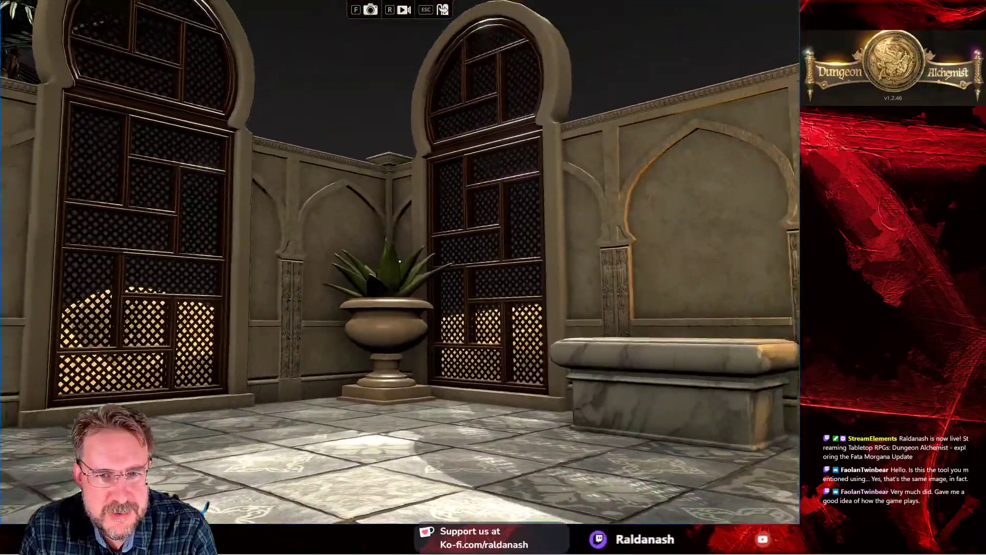
key("s")
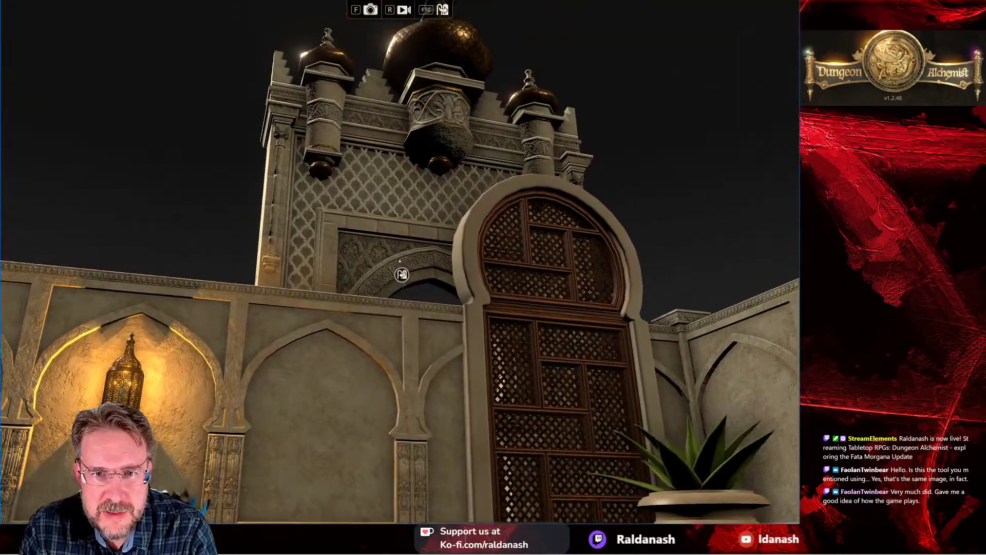
key("s")
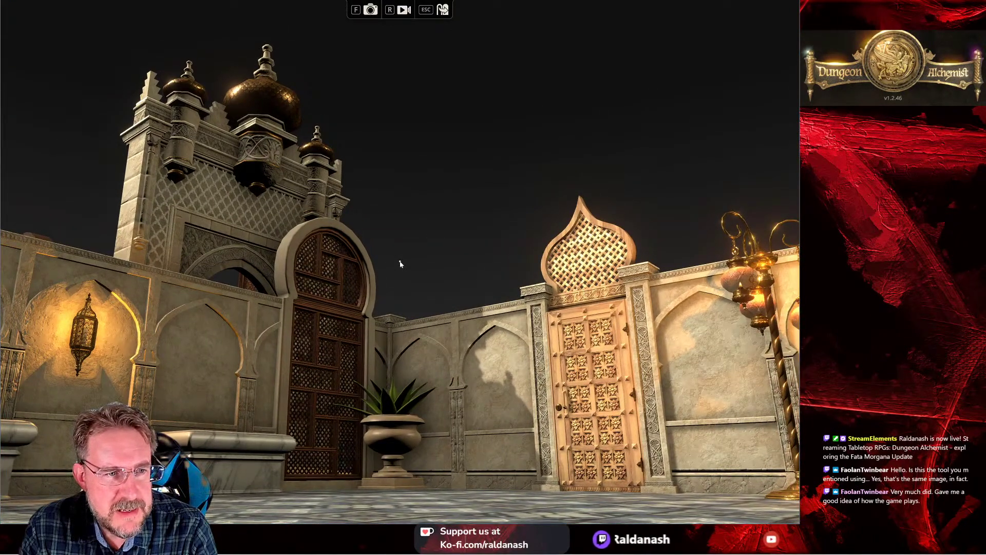
Step: Resume the cinematic walkthrough and approach the standing brass lamp beside the carved wooden door
left_click(434, 266)
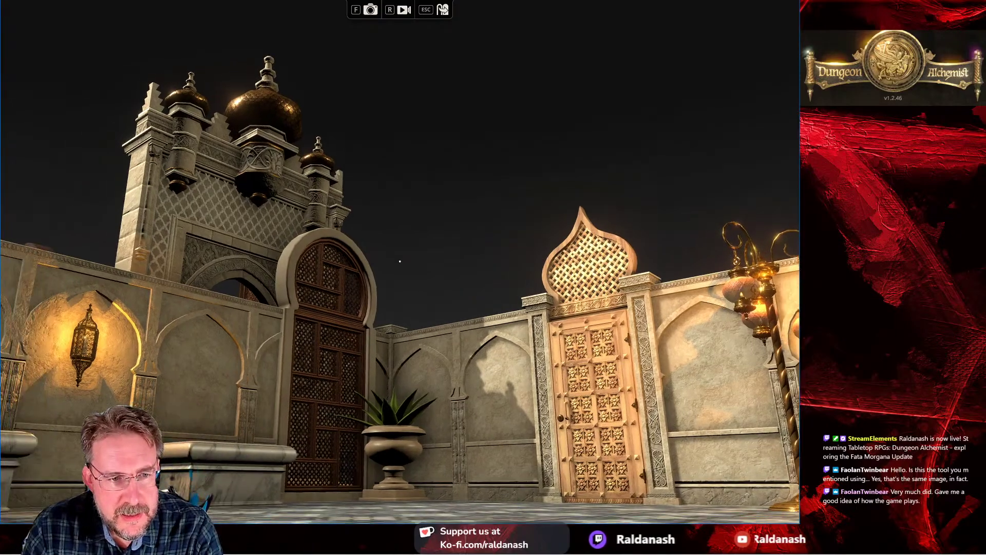
key("s")
key("w")
key("w")
key("w")
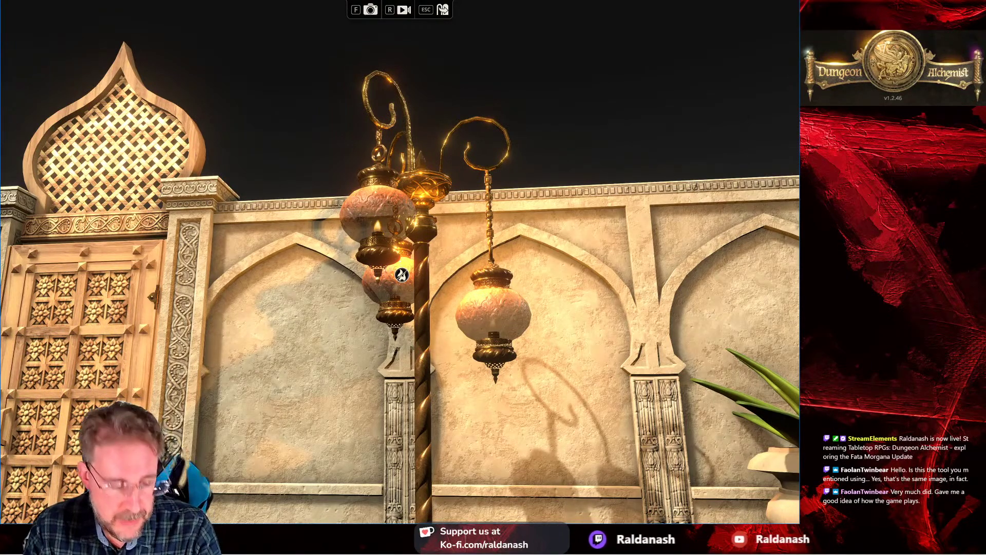
Step: Leave Cinematic Mode and survey the whole oasis map of desert rooms at an angle and straight down
key("s")
key("Escape")
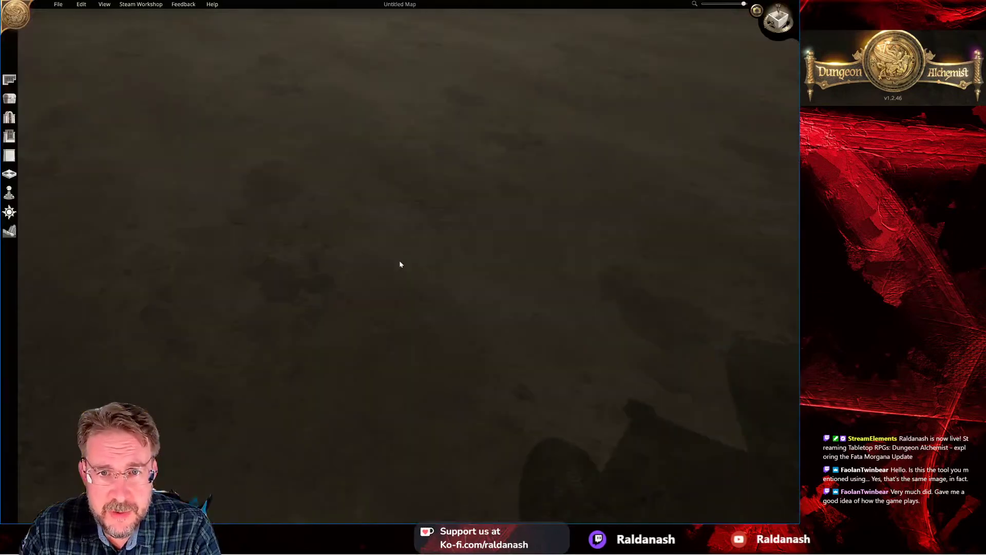
middle_click_drag(522, 224, 186, 172)
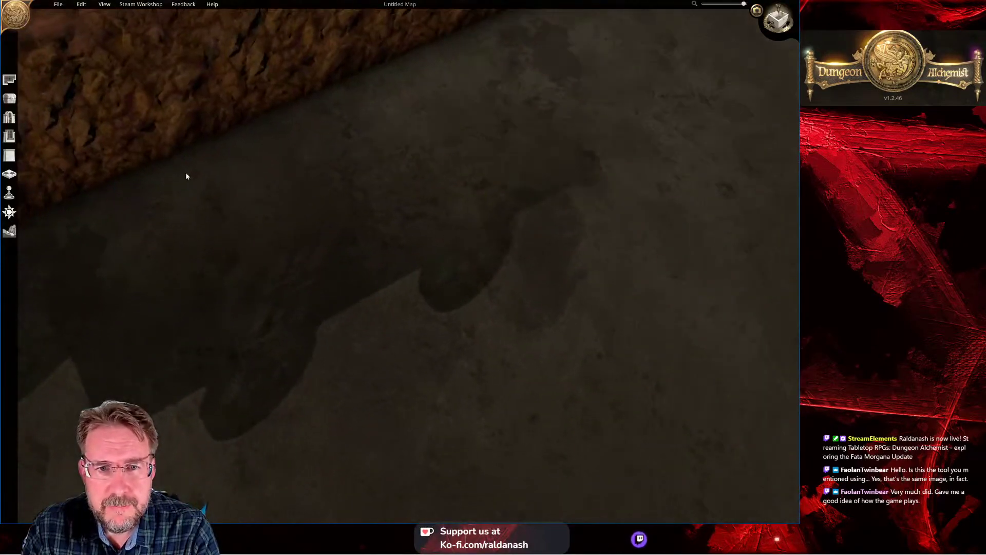
scroll(255, 212, "down", 6)
scroll(290, 238, "down", 5)
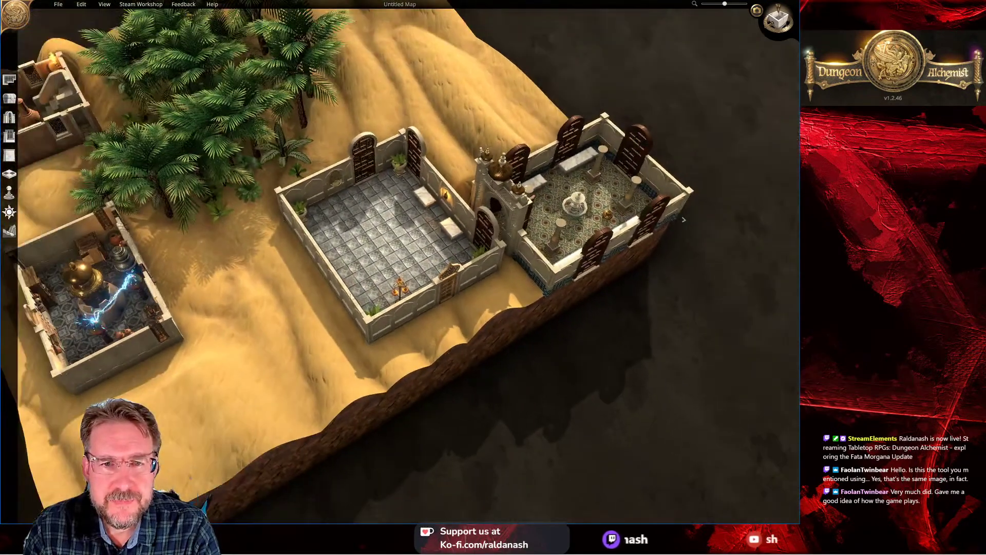
right_click_drag(339, 243, 504, 331)
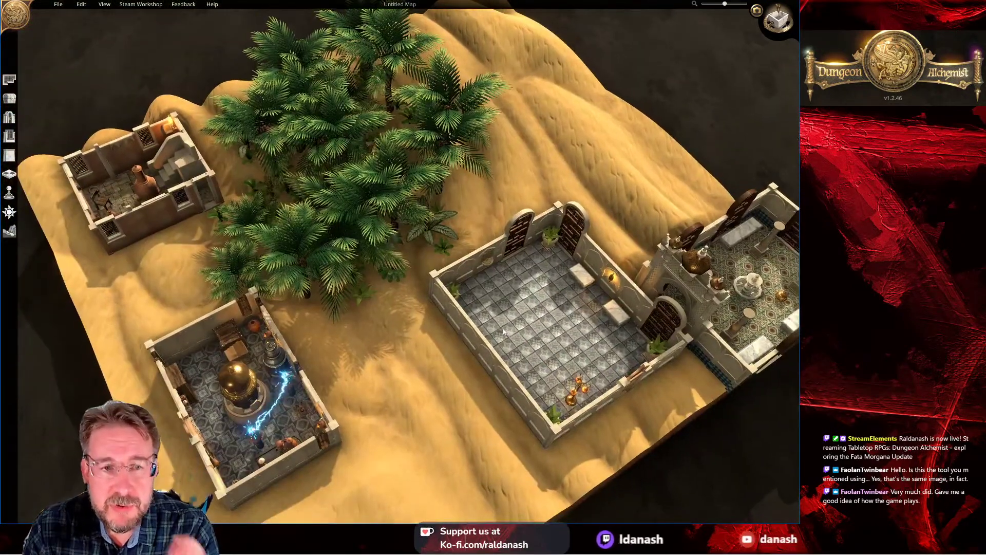
left_click(779, 23)
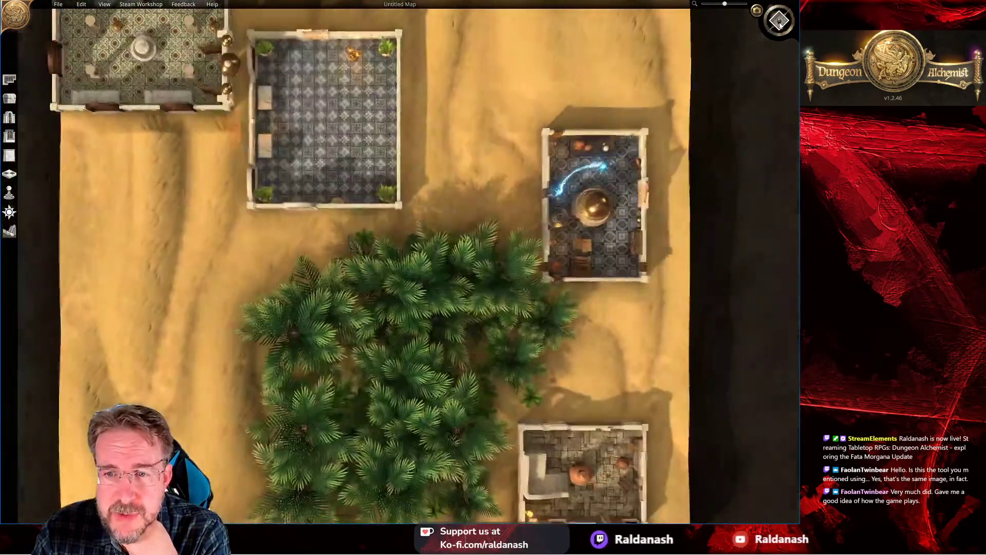
left_click(779, 23)
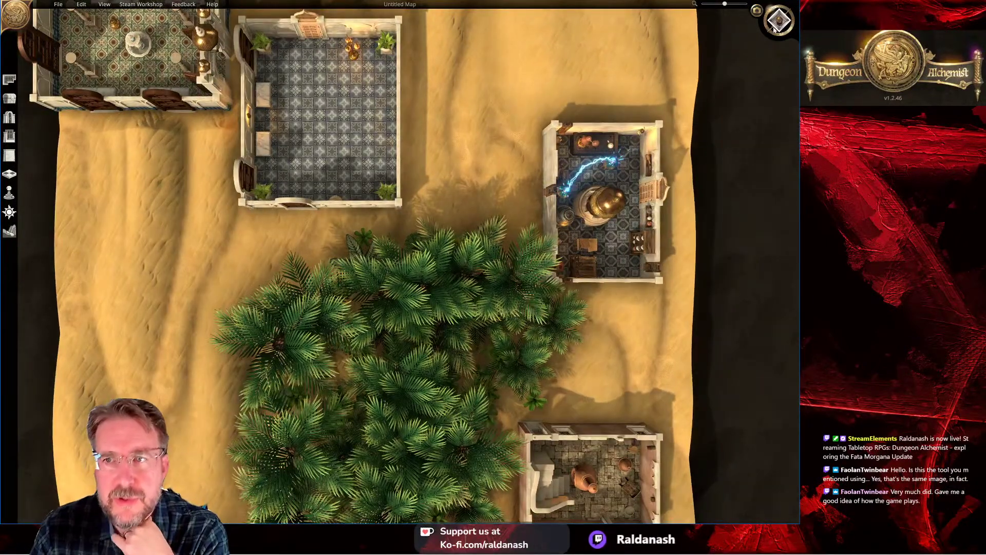
Step: Generate a Desert Palace Tearoom on the open sand directly alongside the hammam, extending to the map's edge
middle_click_drag(377, 229, 247, 305)
right_click_drag(247, 306, 342, 173)
middle_click_drag(341, 173, 413, 192)
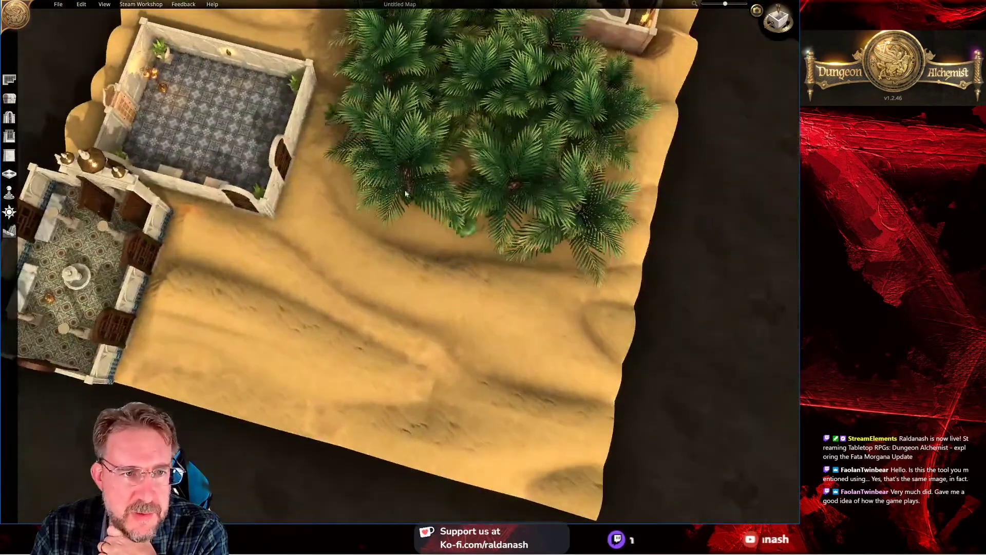
left_click(9, 81)
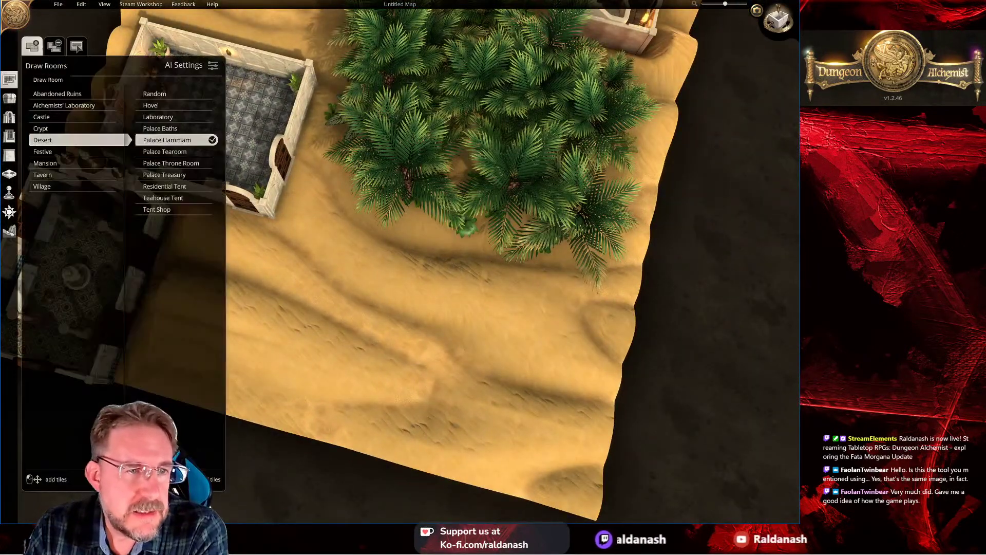
left_click(177, 152)
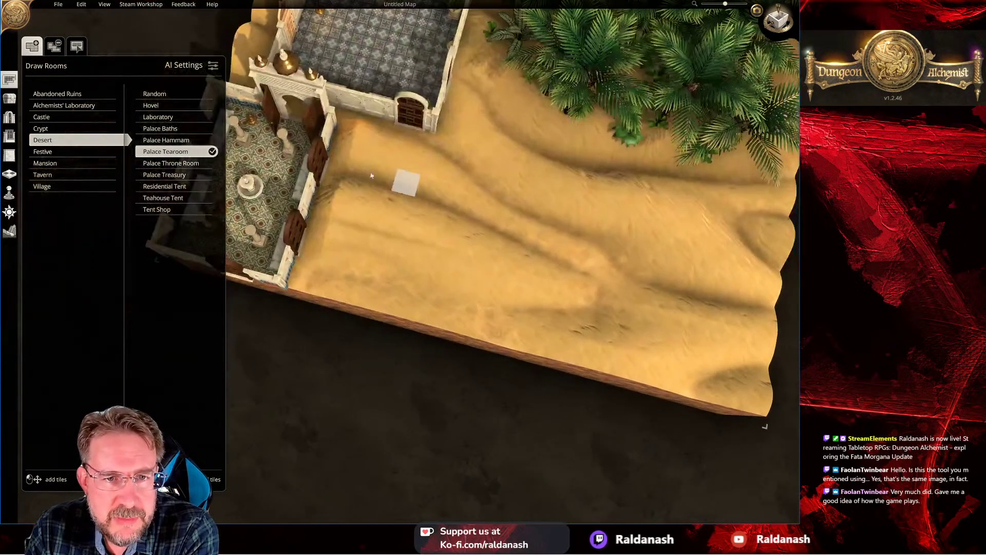
left_click_drag(352, 155, 411, 348)
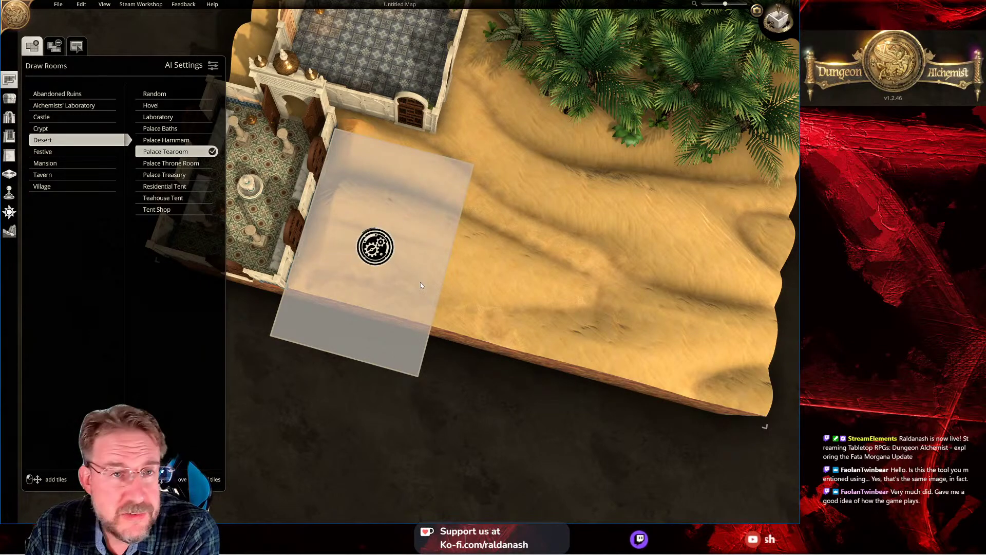
Step: Examine the tearoom's cushions, round rug, brass samovars, wooden pedestals, upholstered benches and wall lanterns up close
scroll(420, 282, "up", 5)
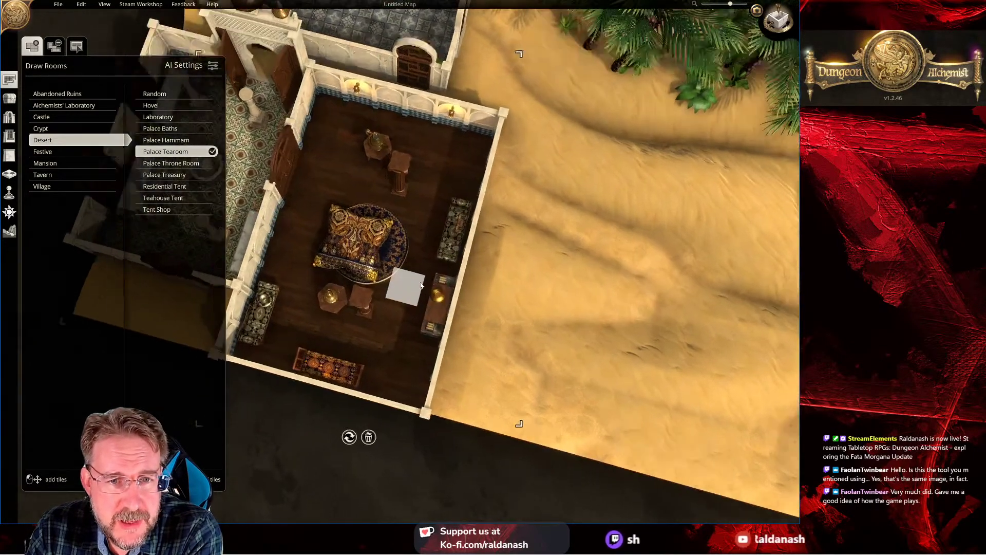
scroll(554, 248, "up", 5)
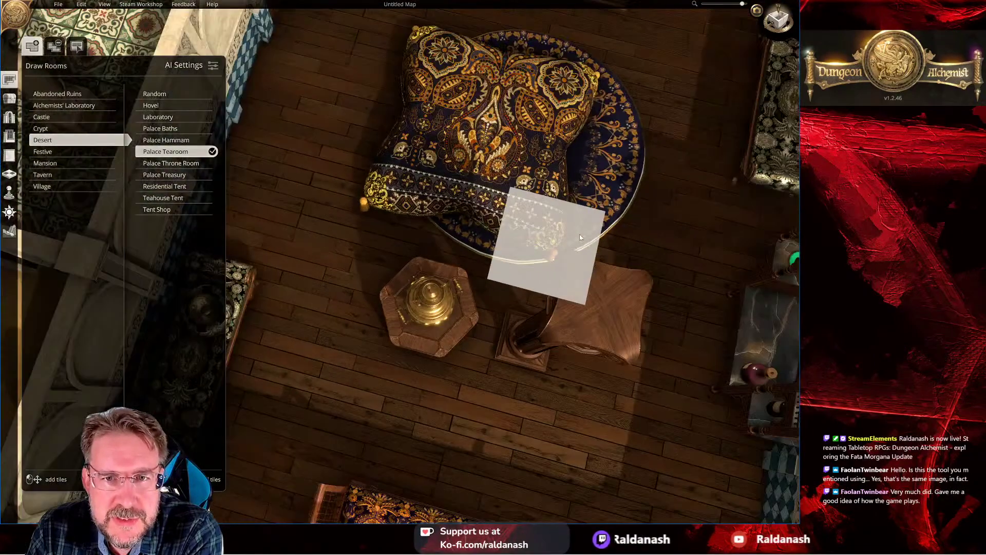
scroll(579, 234, "down", 3)
scroll(633, 192, "up", 1)
middle_click_drag(634, 192, 581, 342)
scroll(570, 367, "down", 4)
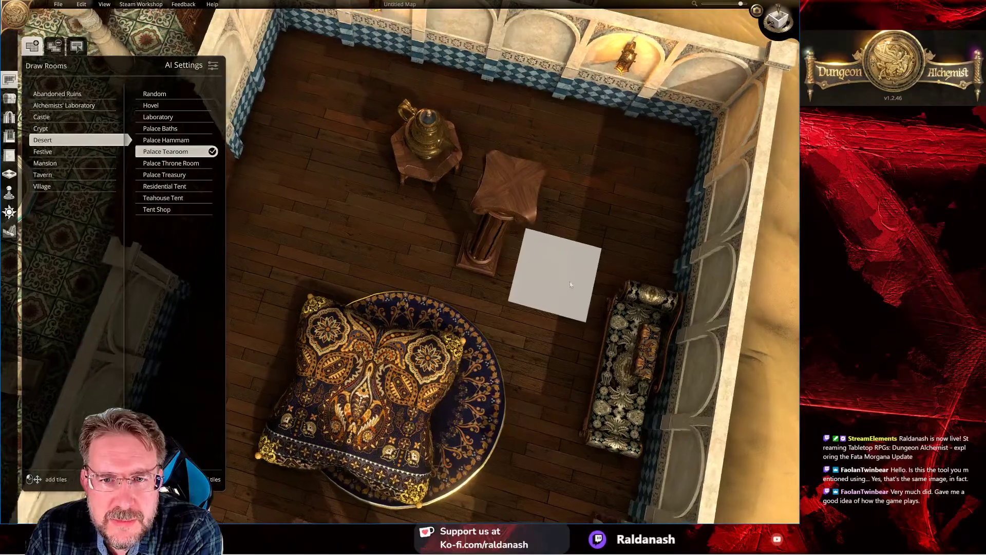
scroll(560, 270, "up", 4)
middle_click_drag(551, 256, 478, 326)
middle_click_drag(560, 221, 553, 375)
scroll(553, 374, "up", 2)
scroll(553, 374, "up", 2)
right_click_drag(568, 374, 609, 346)
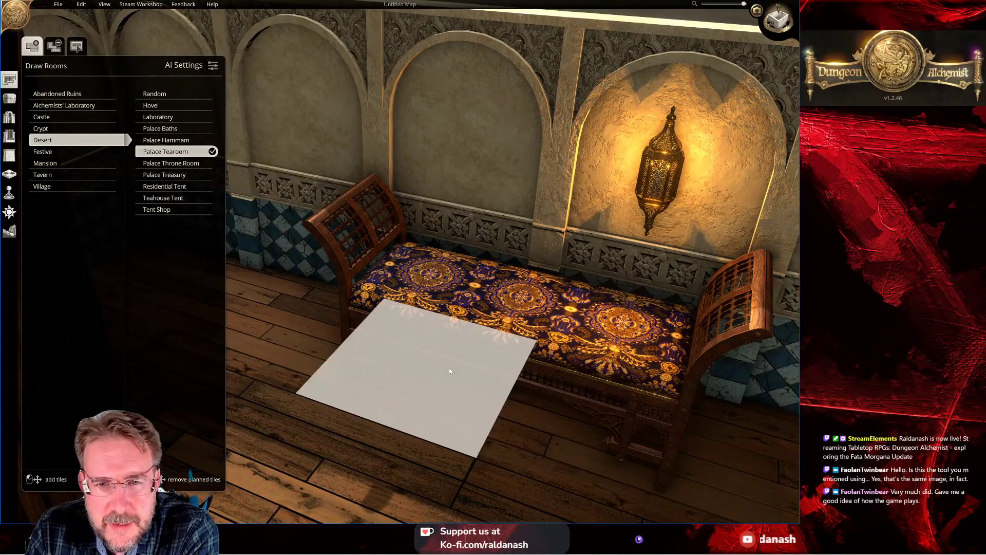
scroll(350, 291, "down", 10)
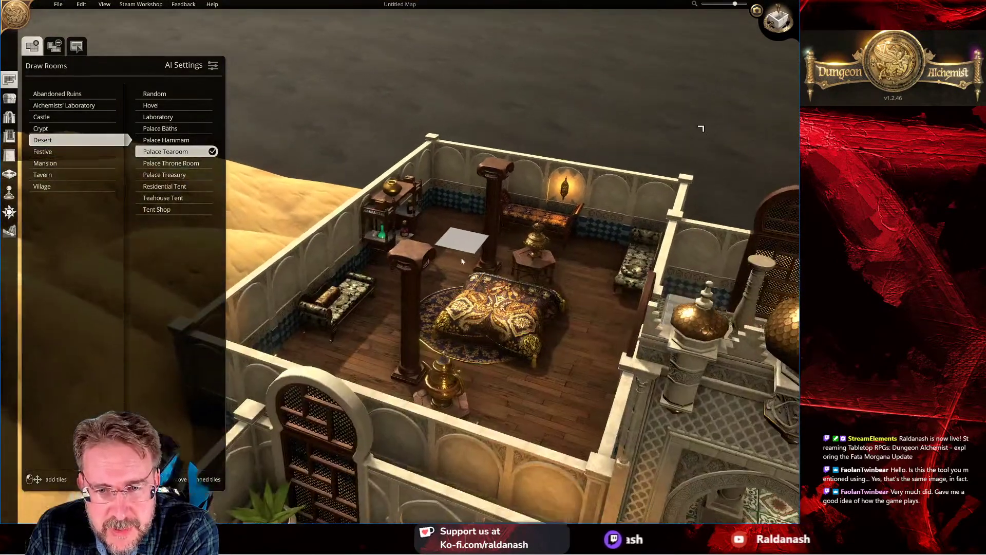
Step: Generate a large Desert Palace Throne Room on the sand adjoining the tearoom
middle_click_drag(462, 261, 613, 319)
left_click(174, 167)
middle_click_drag(400, 199, 746, 317)
left_click_drag(447, 100, 633, 398)
left_click(530, 211)
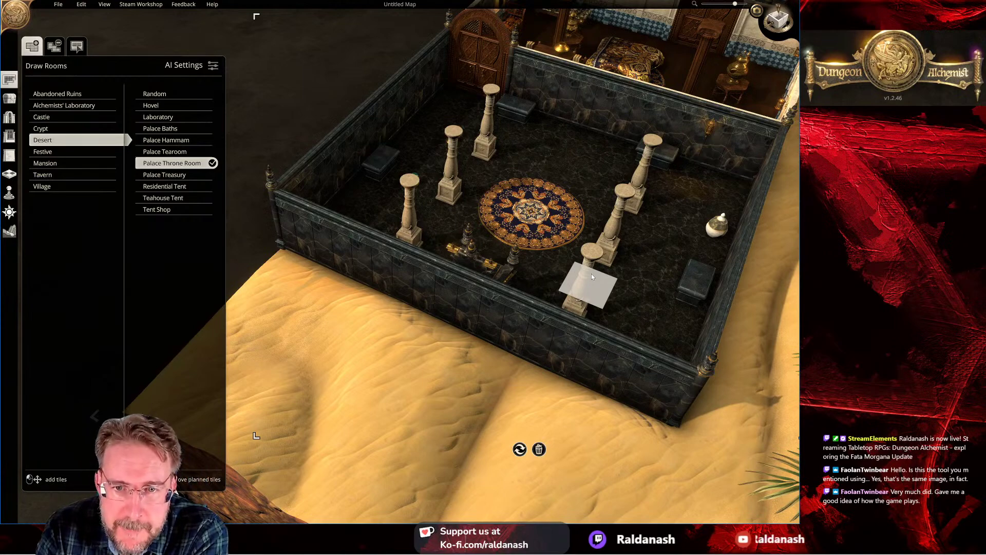
Step: Examine the throne room's ornate throne, round carpet, stone columns, marble floor and dark walls from several angles
right_click_drag(639, 199, 625, 310)
middle_click_drag(625, 310, 354, 301)
right_click_drag(353, 301, 535, 403)
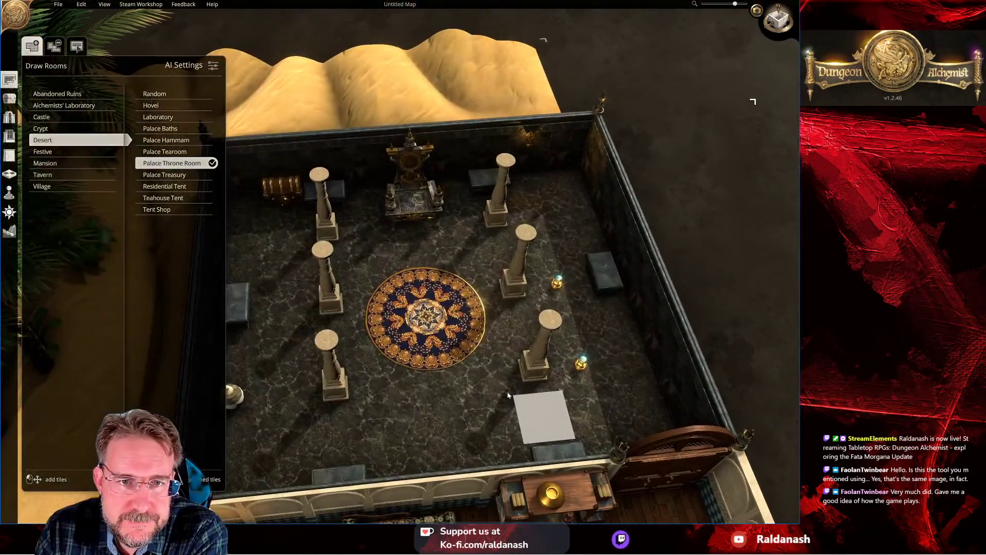
scroll(534, 399, "up", 10)
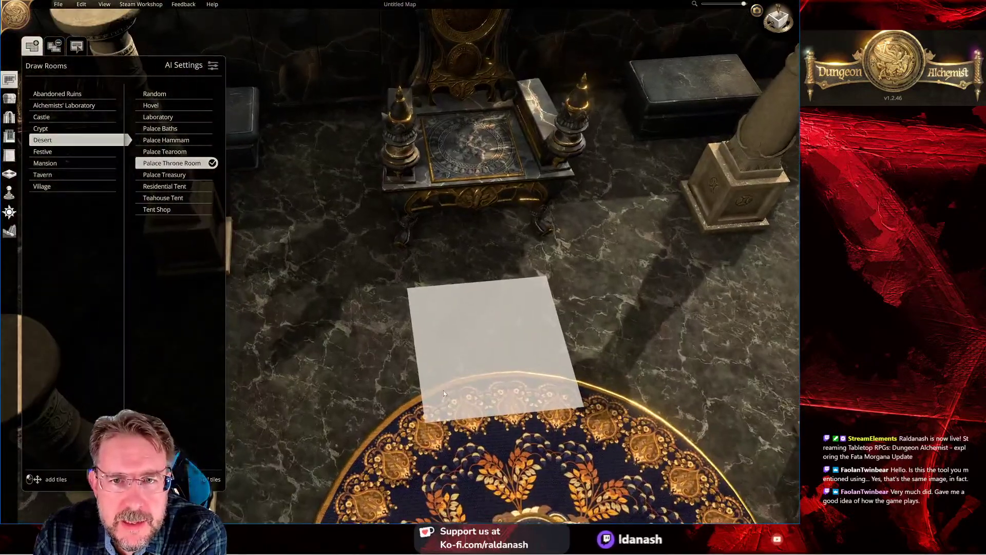
scroll(444, 393, "down", 5)
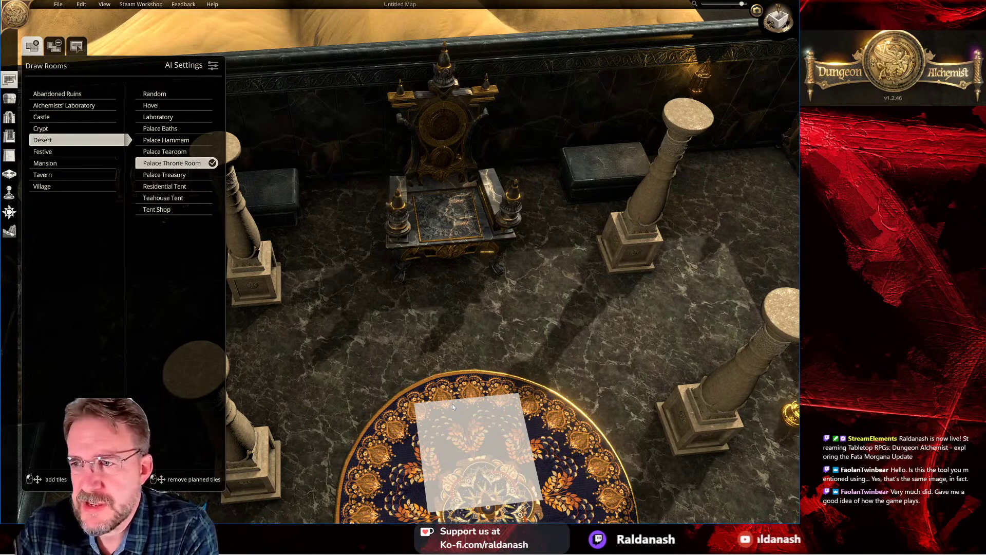
middle_click_drag(508, 368, 492, 309)
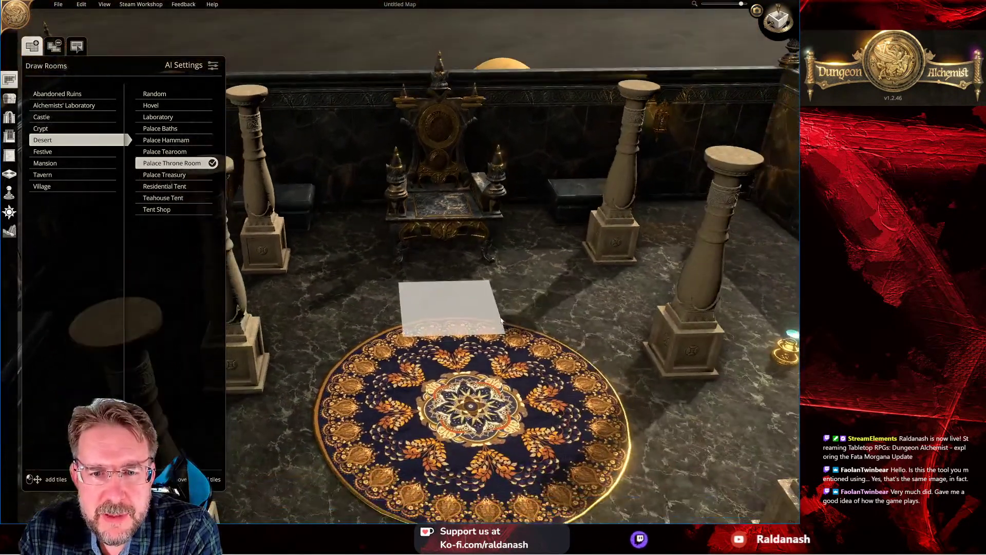
right_click_drag(501, 306, 556, 384)
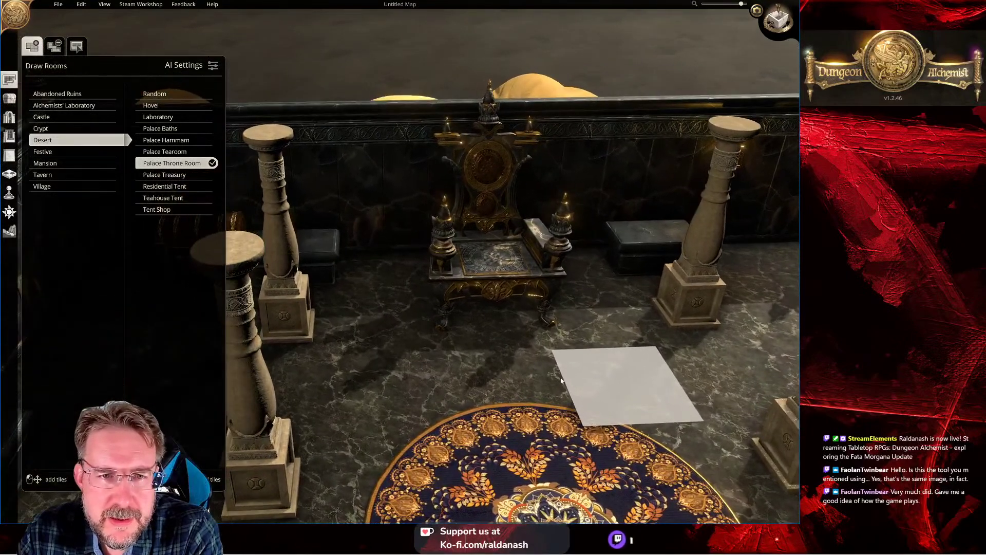
scroll(541, 362, "up", 2)
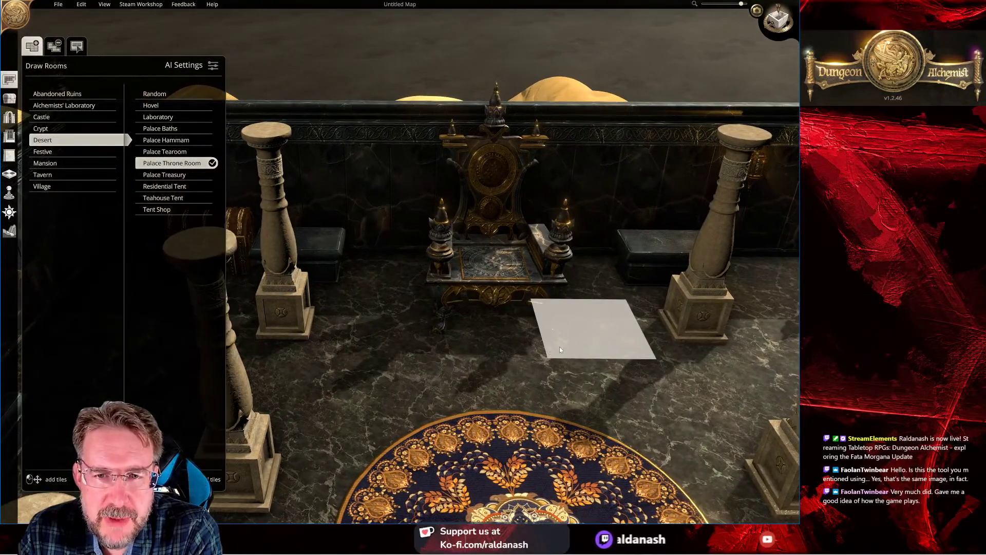
scroll(443, 341, "down", 3)
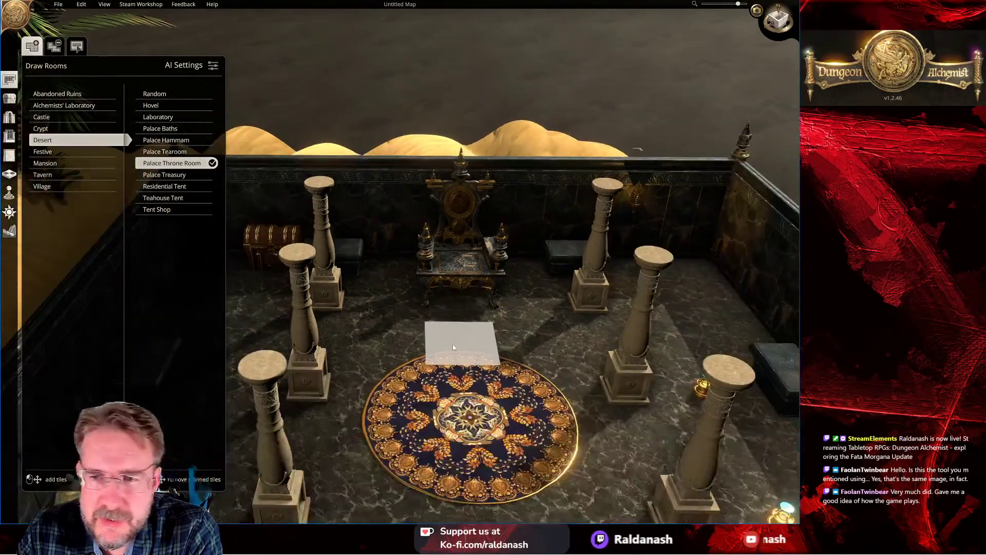
middle_click_drag(462, 341, 542, 303)
right_click_drag(542, 303, 460, 305)
middle_click_drag(491, 272, 623, 251)
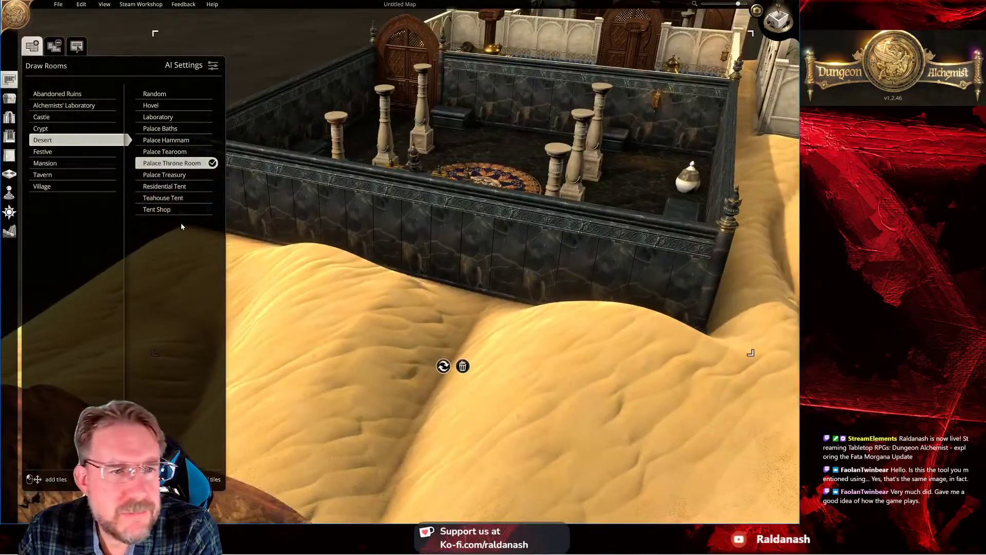
Step: Generate a Desert Palace Treasury on the sand against the outer wall of the throne room
left_click(176, 175)
scroll(431, 200, "down", 3)
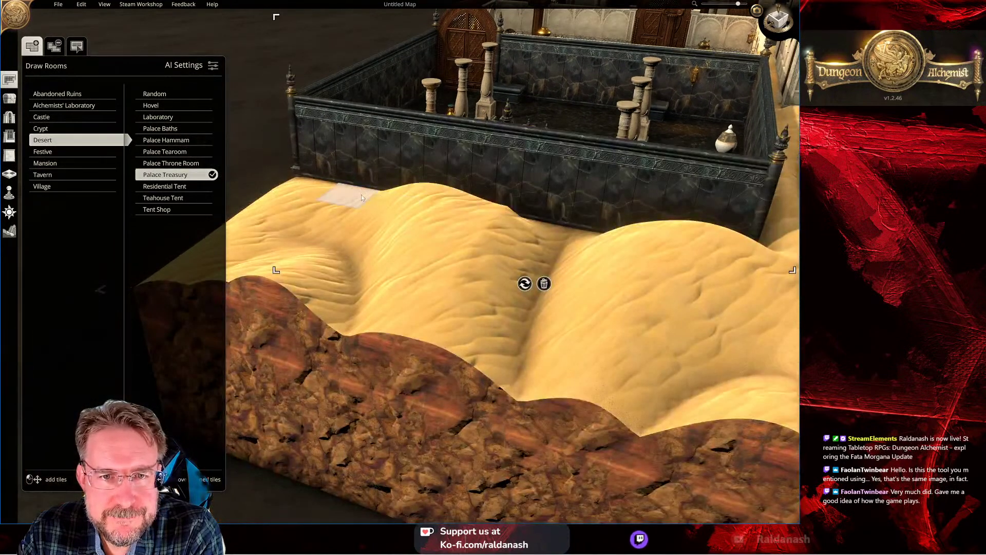
left_click_drag(361, 197, 494, 398)
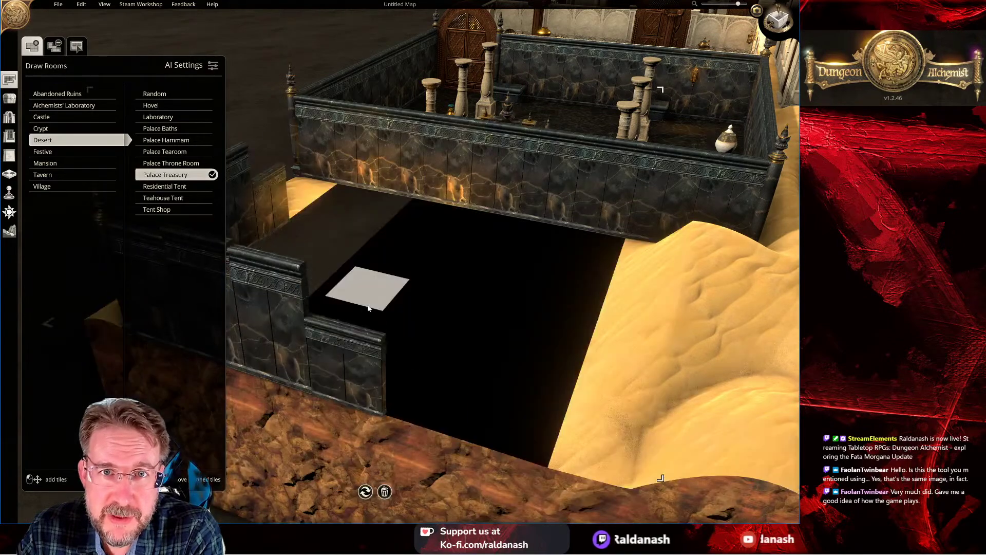
Step: Examine the treasury's gold coin piles, treasure chests, columns, candle stand and brass vessels
scroll(368, 311, "down", 4)
scroll(404, 335, "up", 1)
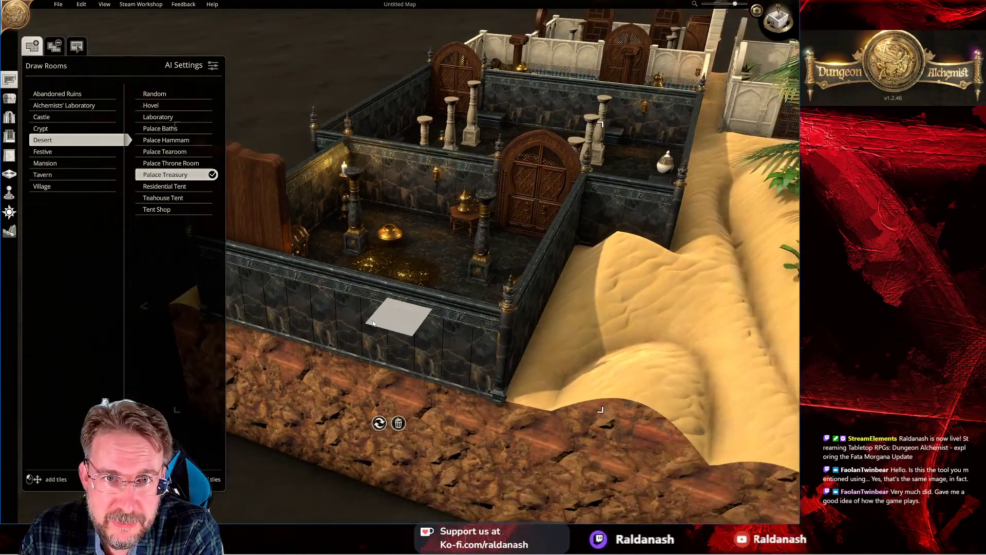
scroll(404, 334, "up", 1)
scroll(491, 308, "up", 3)
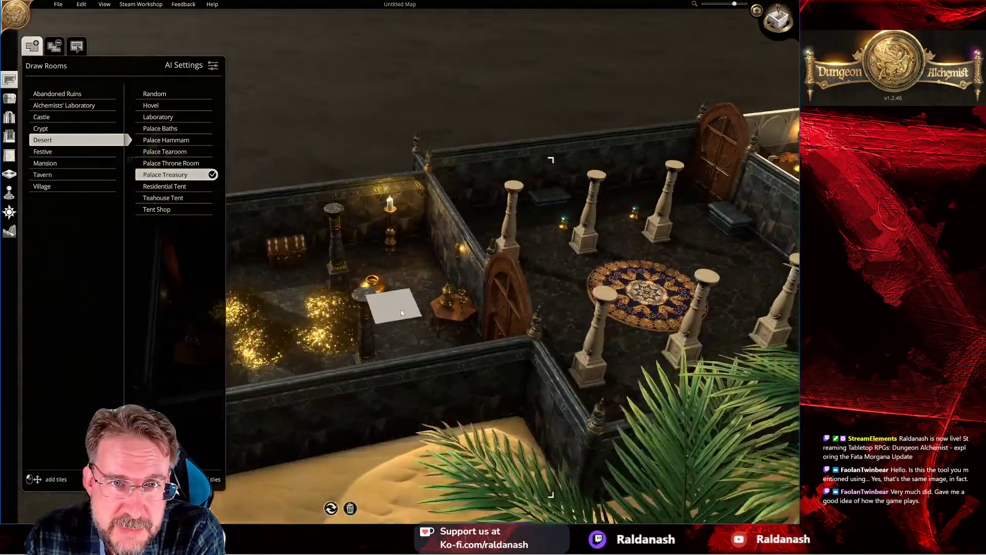
key("a")
middle_click_drag(484, 343, 565, 342)
middle_click_drag(359, 349, 442, 325)
scroll(444, 329, "up", 5)
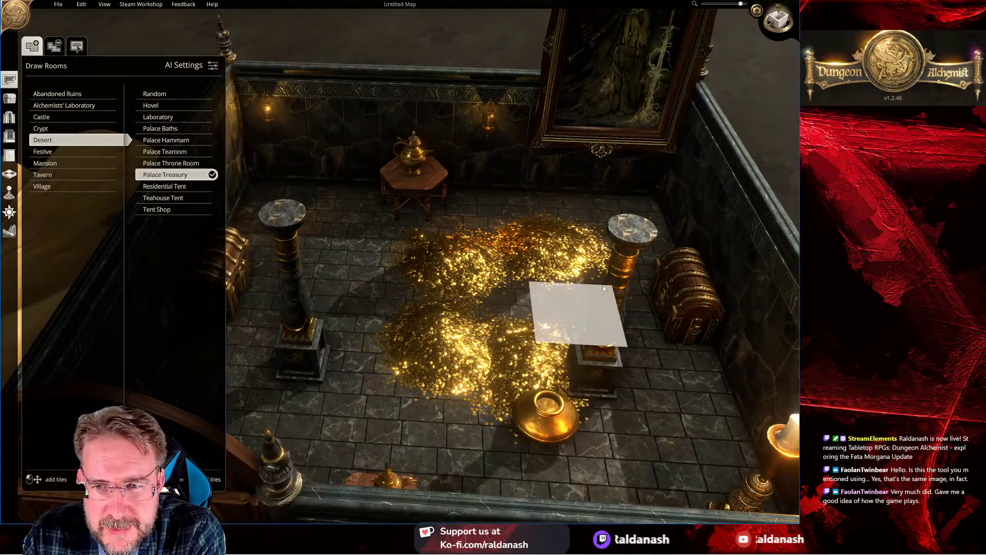
Step: Inspect the large framed painting of the crowned skeletal figure on the treasury wall up close
right_click_drag(621, 225, 499, 375)
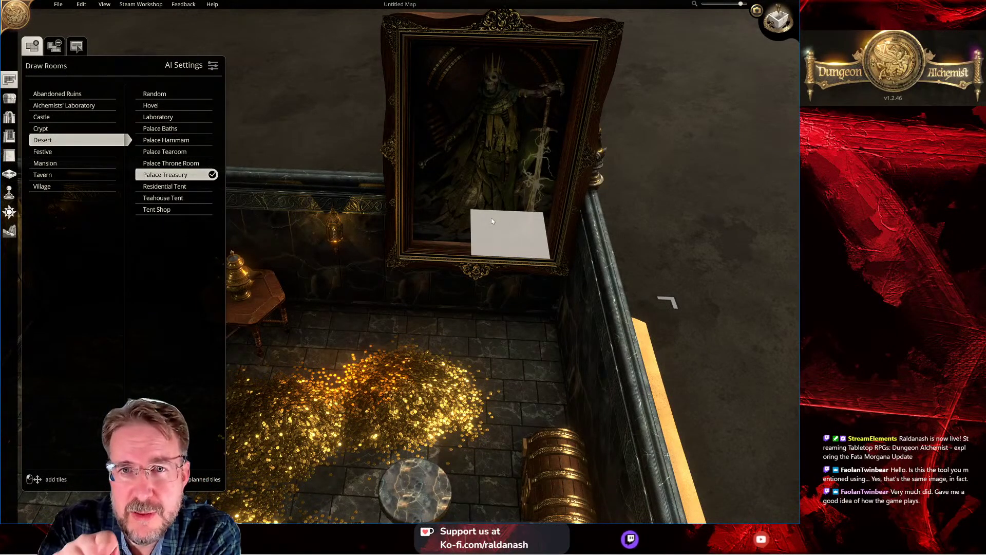
scroll(491, 219, "down", 3)
mouse_move(486, 276)
right_mouse_down()
mouse_move(538, 258)
mouse_move(472, 323)
right_mouse_up()
scroll(473, 323, "up", 5)
scroll(550, 304, "down", 3)
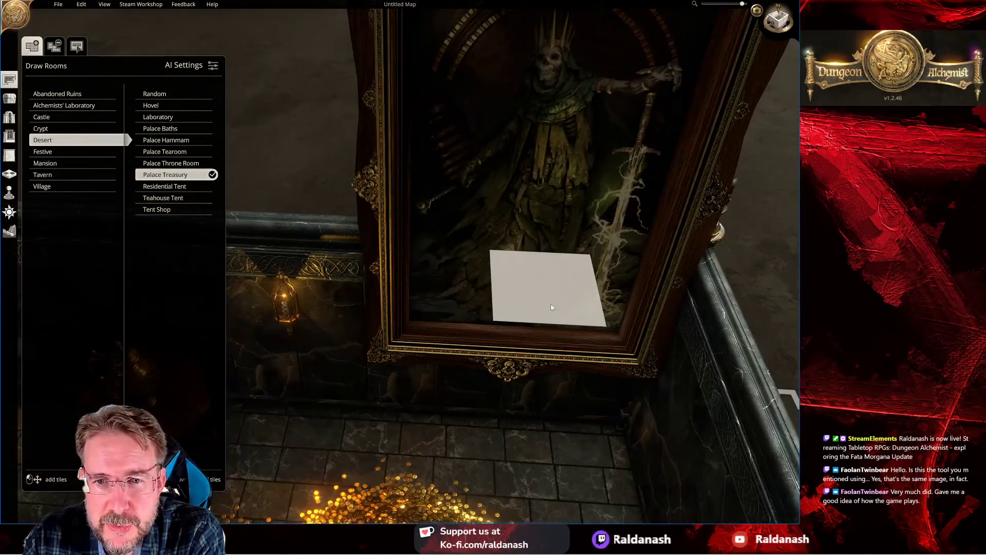
right_click_drag(551, 304, 501, 368)
scroll(501, 367, "up", 3)
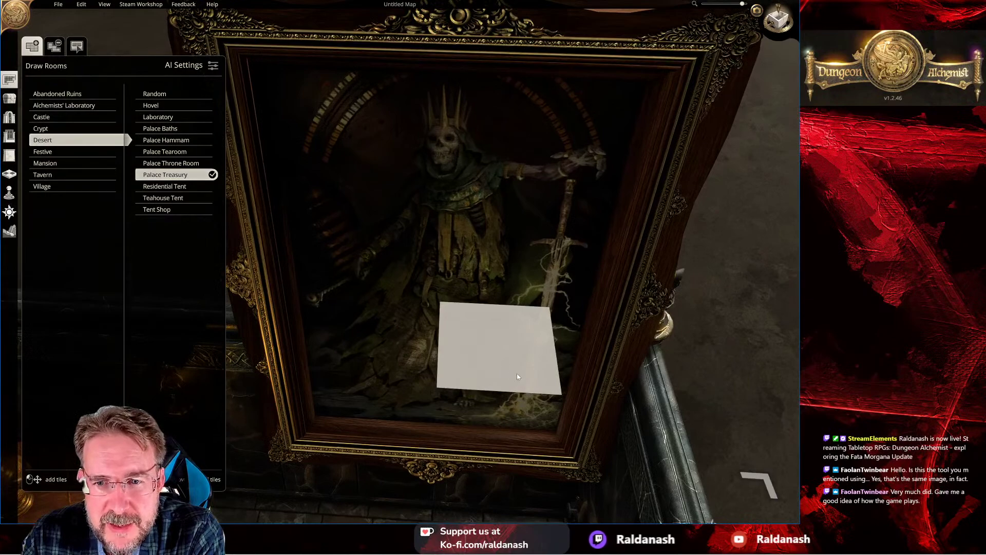
scroll(513, 374, "down", 4)
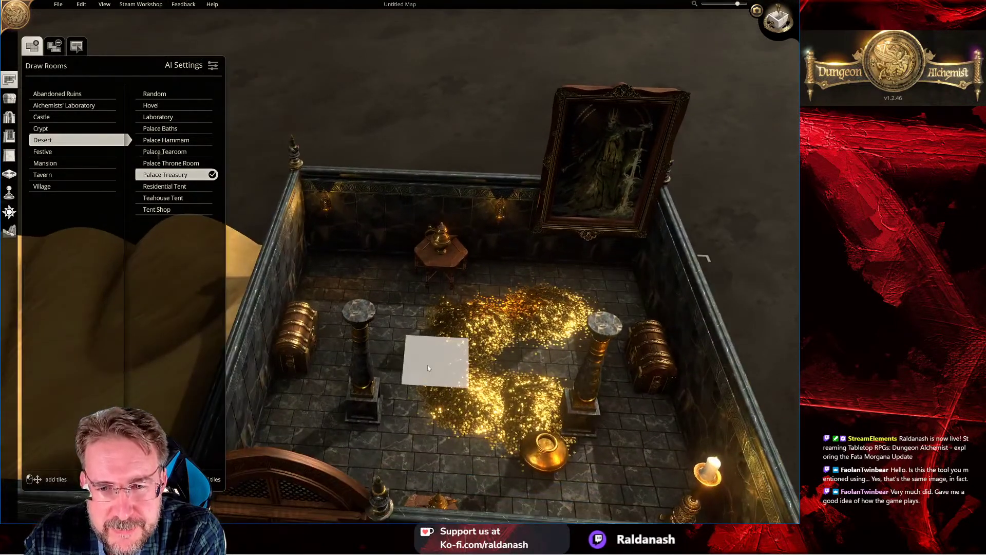
Step: Generate a Desert Residential Tent on the sand between the palm grove and the map edge, near the hovel
right_click_drag(294, 393, 396, 405)
middle_click_drag(396, 405, 416, 372)
right_click_drag(416, 374, 390, 381)
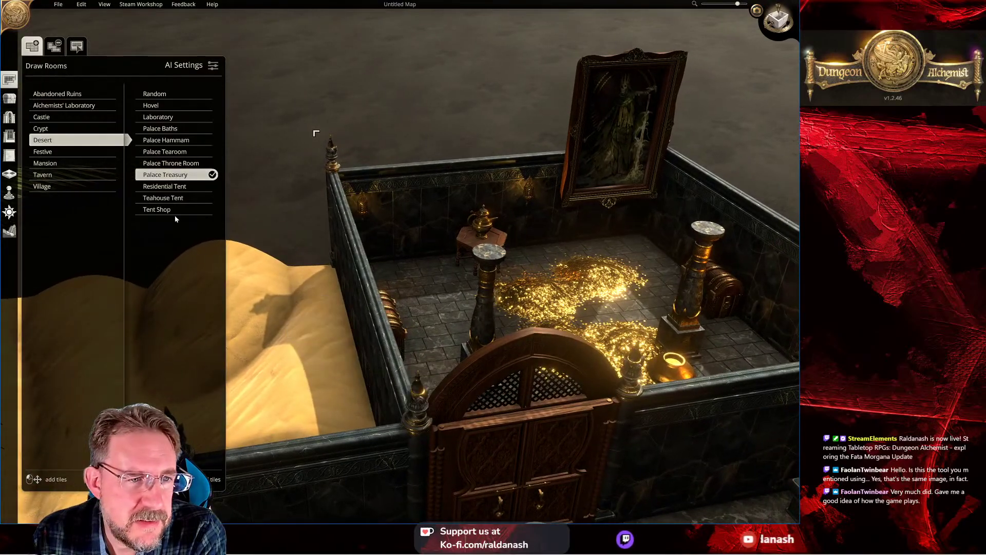
scroll(428, 336, "down", 5)
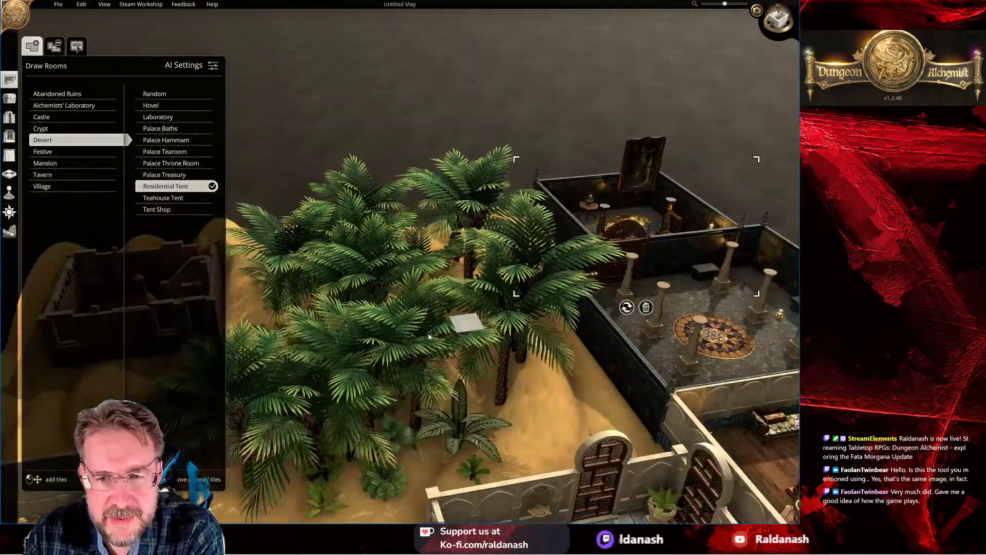
middle_click_drag(430, 337, 610, 289)
right_click_drag(601, 290, 399, 267)
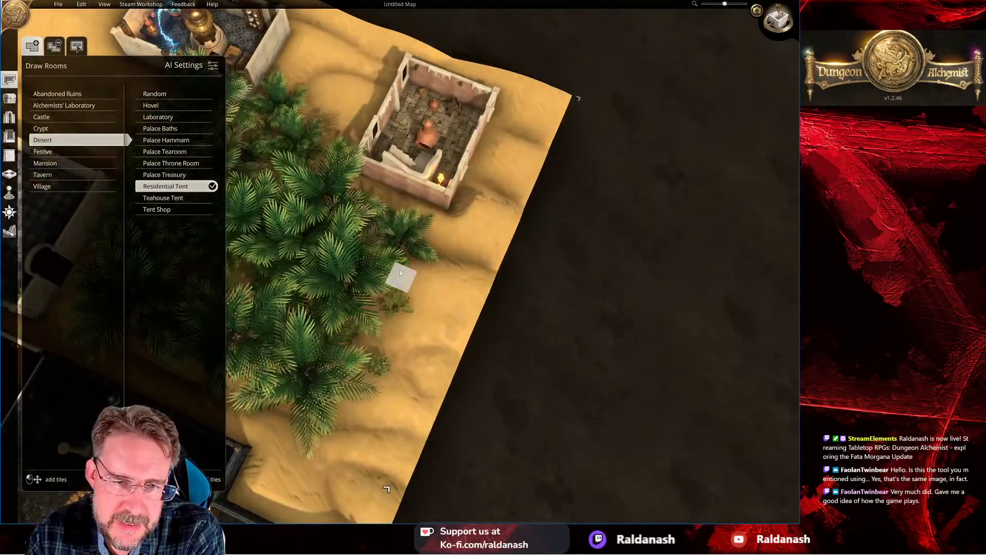
mouse_move(485, 369)
left_mouse_down()
mouse_move(471, 395)
mouse_move(439, 388)
left_mouse_up()
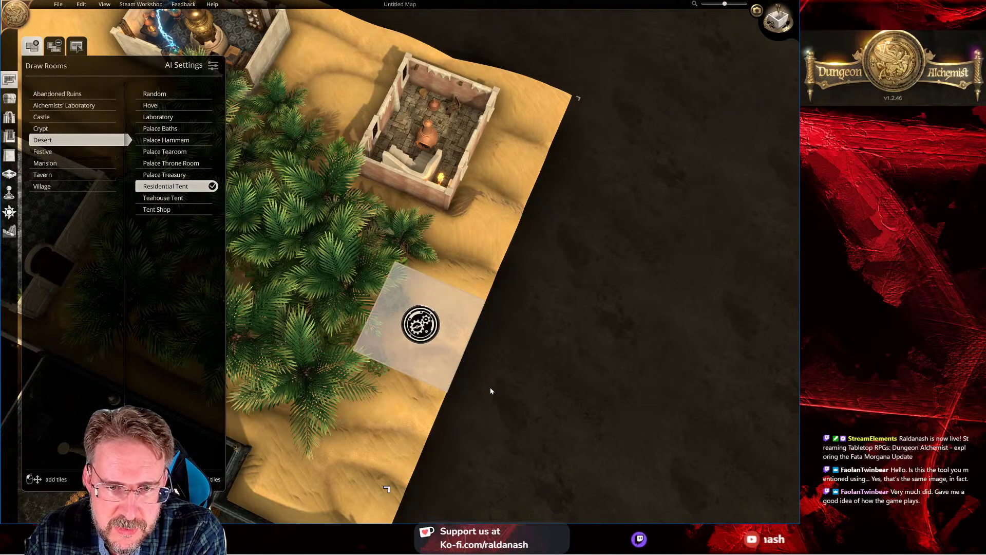
mouse_move(489, 388)
right_mouse_down()
mouse_move(394, 302)
mouse_move(349, 341)
mouse_move(425, 267)
right_mouse_up()
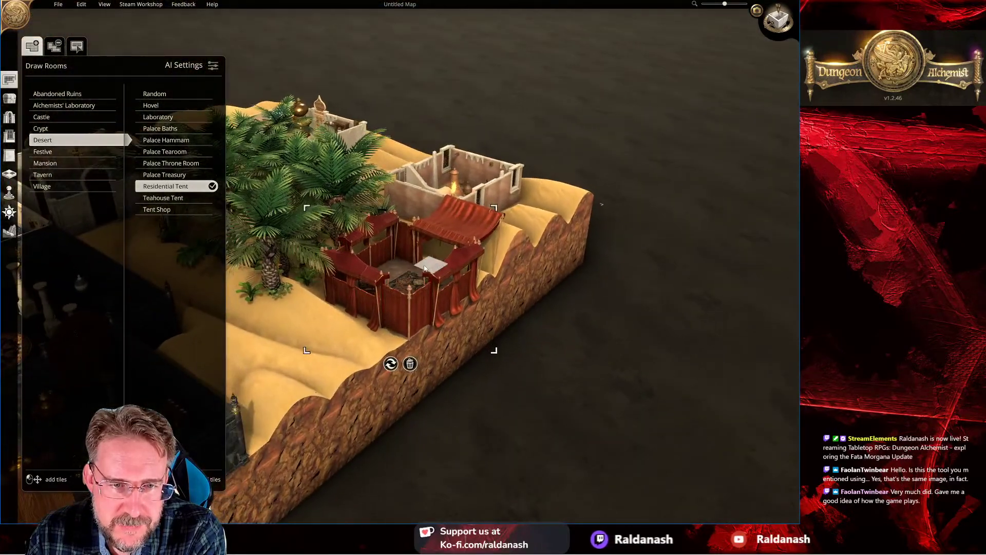
Step: Generate a Desert Teahouse Tent on the sand beside the residential tent and look over its furnishings
mouse_move(325, 304)
left_mouse_down()
mouse_move(403, 397)
mouse_move(331, 418)
left_mouse_up()
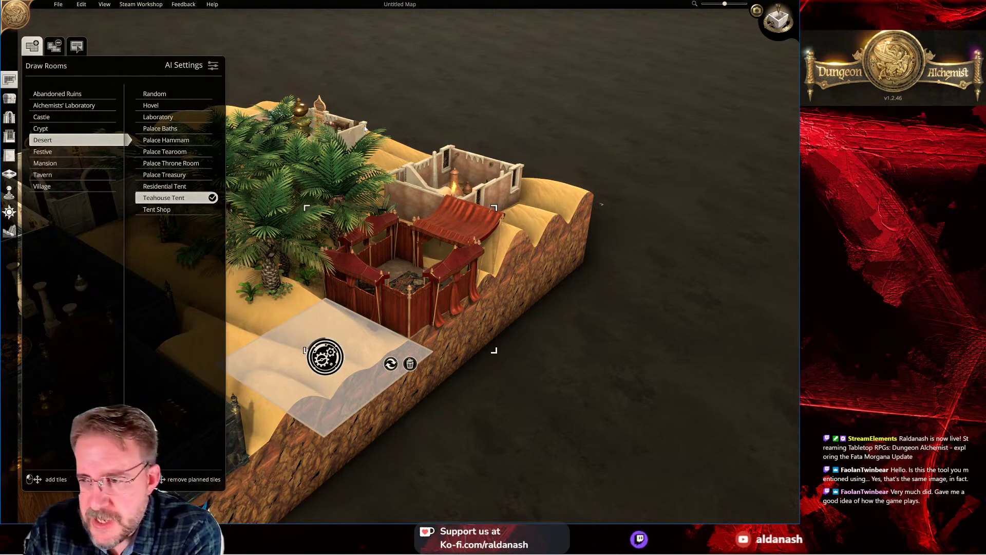
right_click_drag(395, 224, 412, 259)
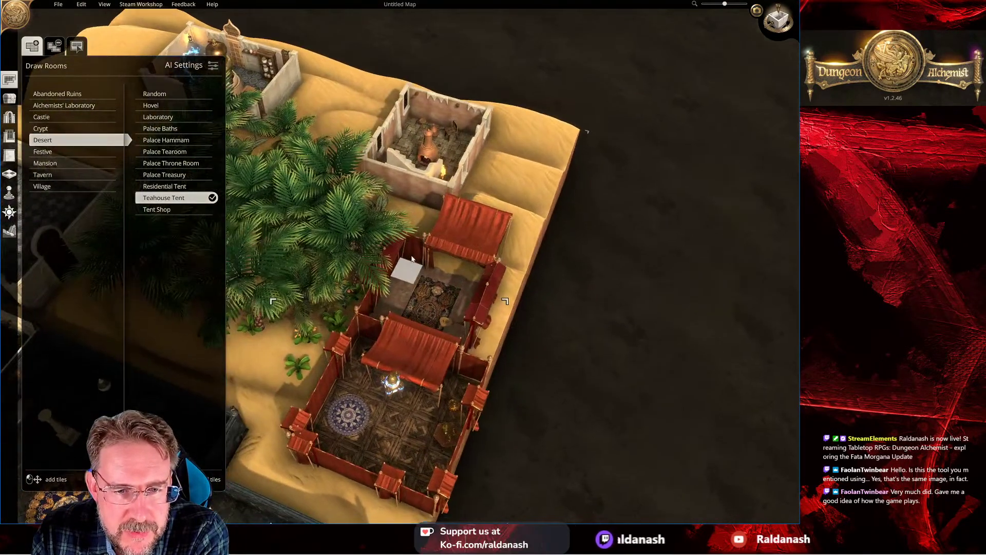
scroll(413, 258, "up", 5)
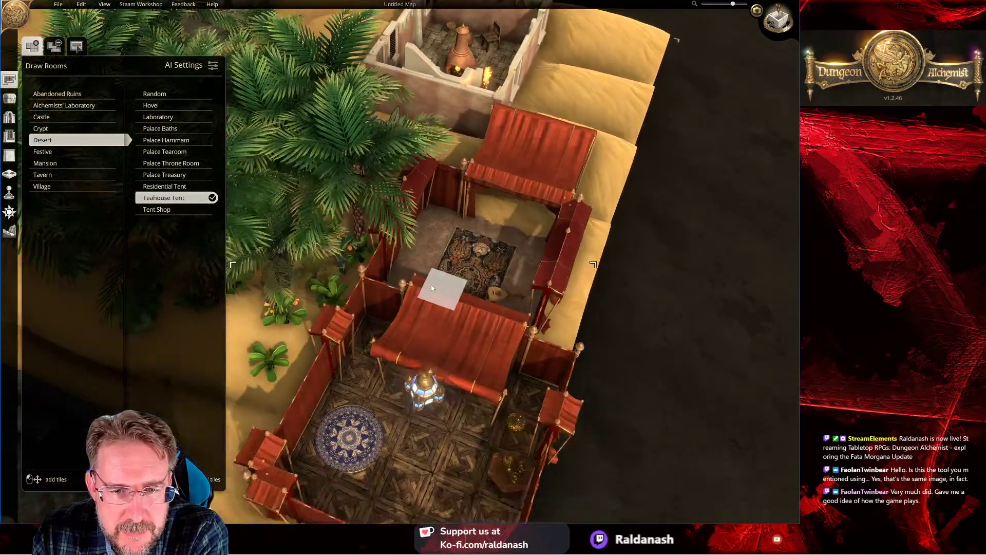
scroll(432, 288, "down", 5)
right_click_drag(440, 259, 430, 194)
scroll(379, 231, "up", 4)
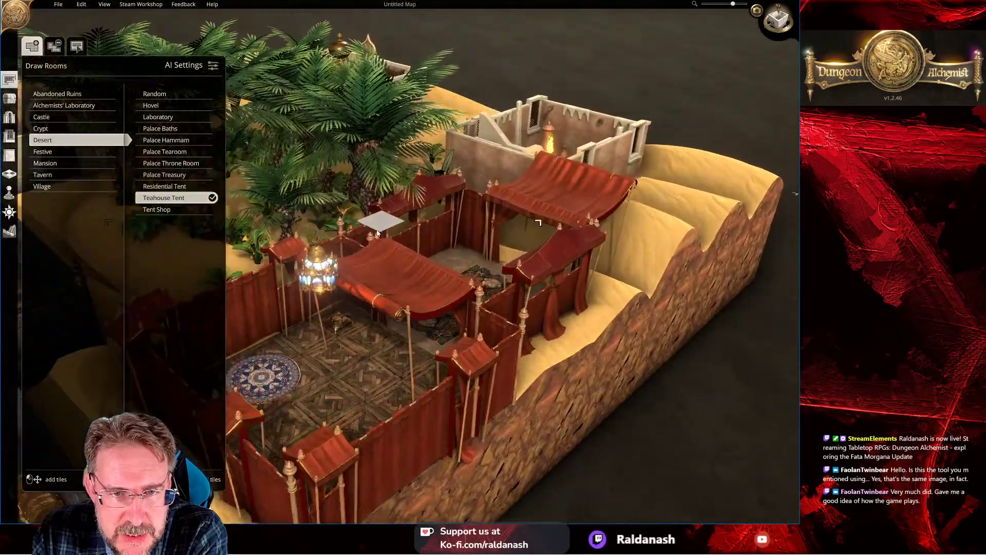
right_click_drag(378, 233, 322, 212)
Step: Generate a Desert Tent Shop among the palm trees beside the throne room's outer wall and view its interior
left_click(164, 209)
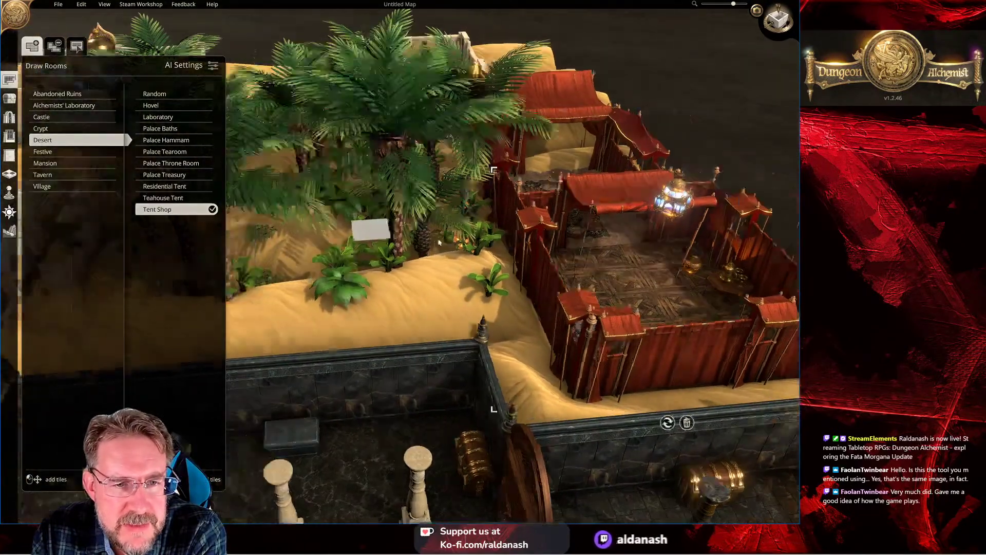
left_click_drag(321, 227, 596, 316)
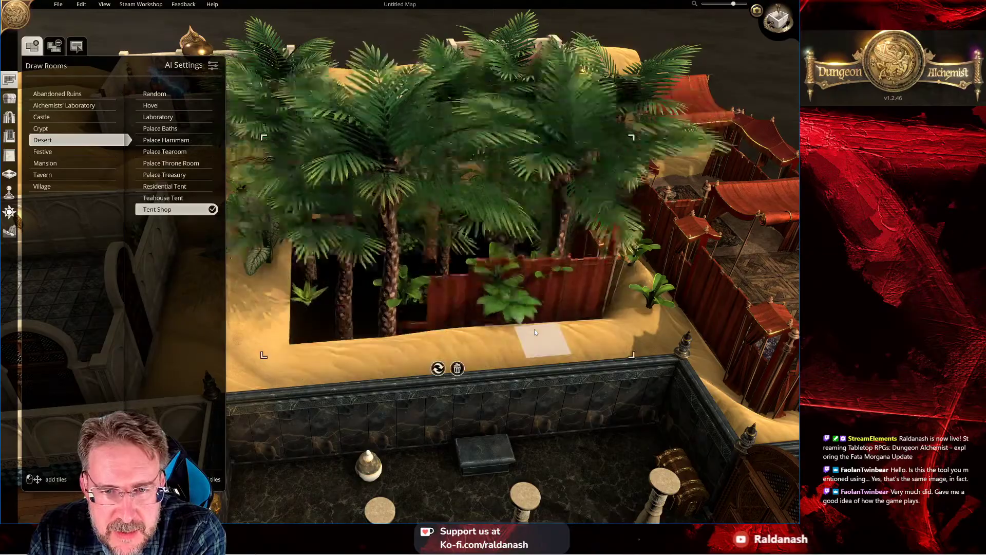
middle_click_drag(419, 290, 393, 359)
right_click_drag(394, 358, 565, 261)
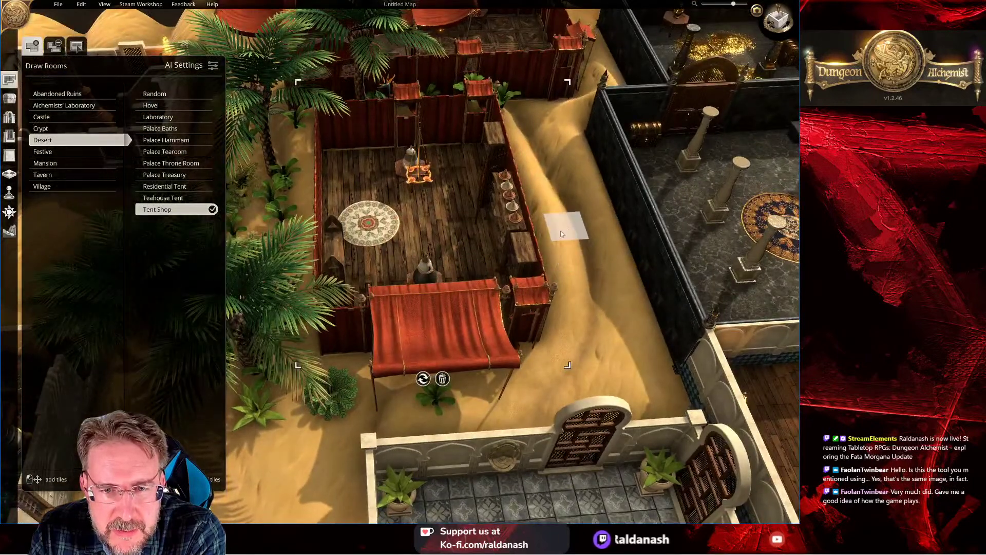
Step: Flip the tent shop's red entrance awning back and forth, leaving it on the inner side of the wall
left_click(11, 99)
middle_click_drag(440, 345, 421, 278)
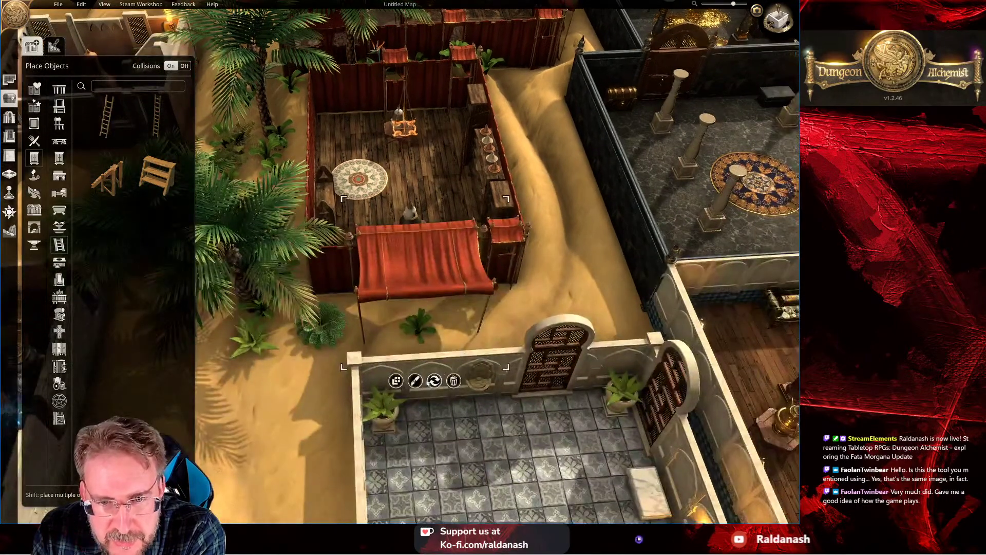
left_click(435, 381)
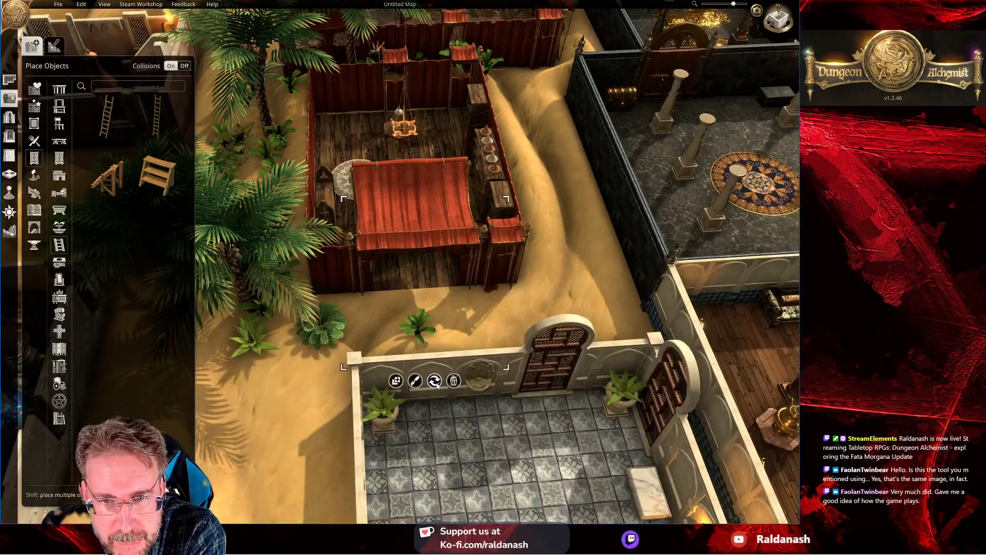
left_click(436, 384)
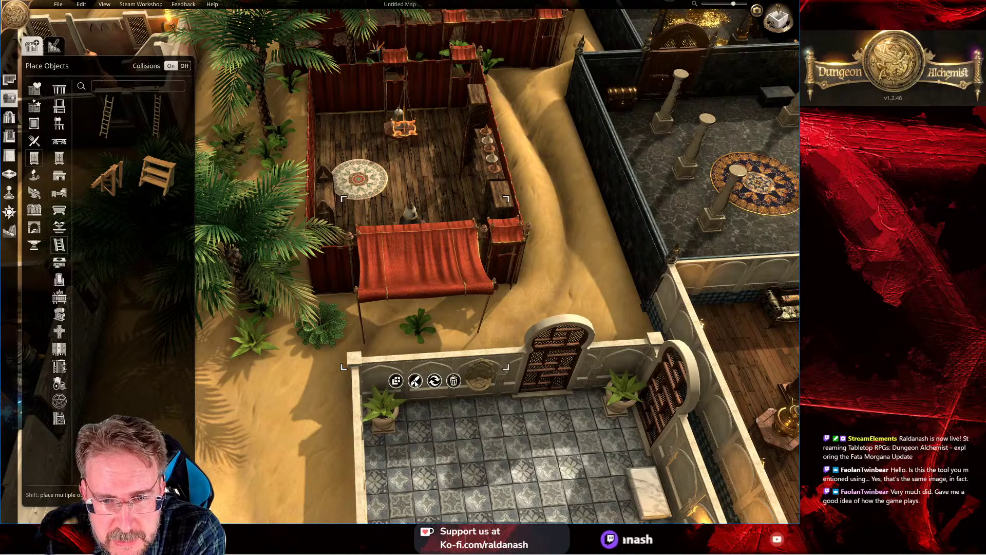
right_click_drag(428, 282, 343, 236)
scroll(435, 212, "up", 3)
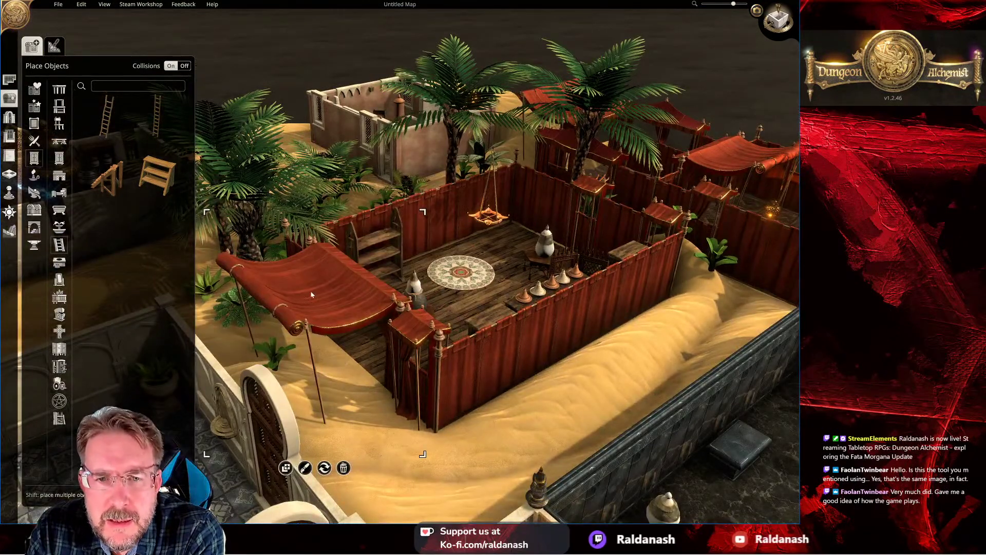
left_click_drag(311, 294, 318, 295)
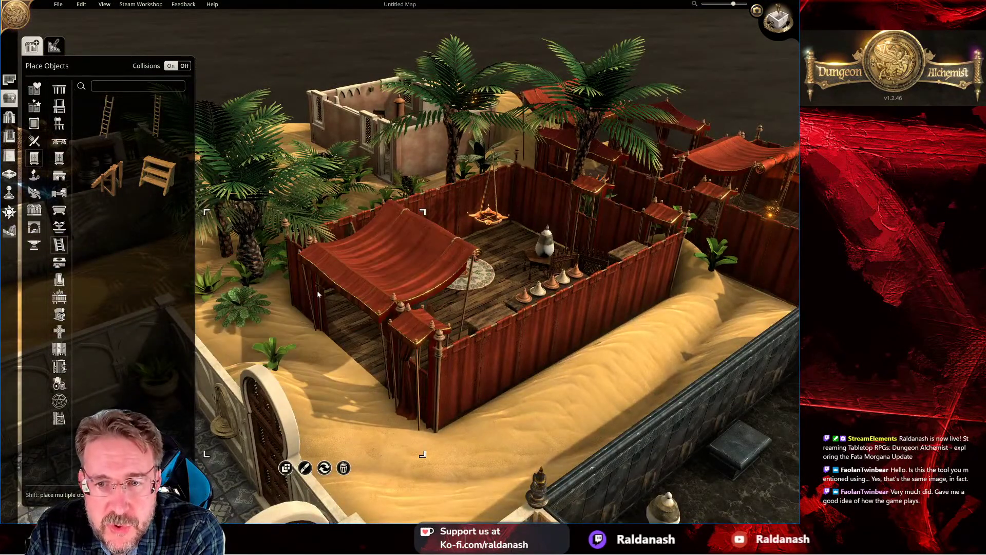
Step: Open and close the arched double doors between the fountain room and the wooden-floored tearoom
middle_click_drag(420, 458, 539, 311)
left_click(517, 355)
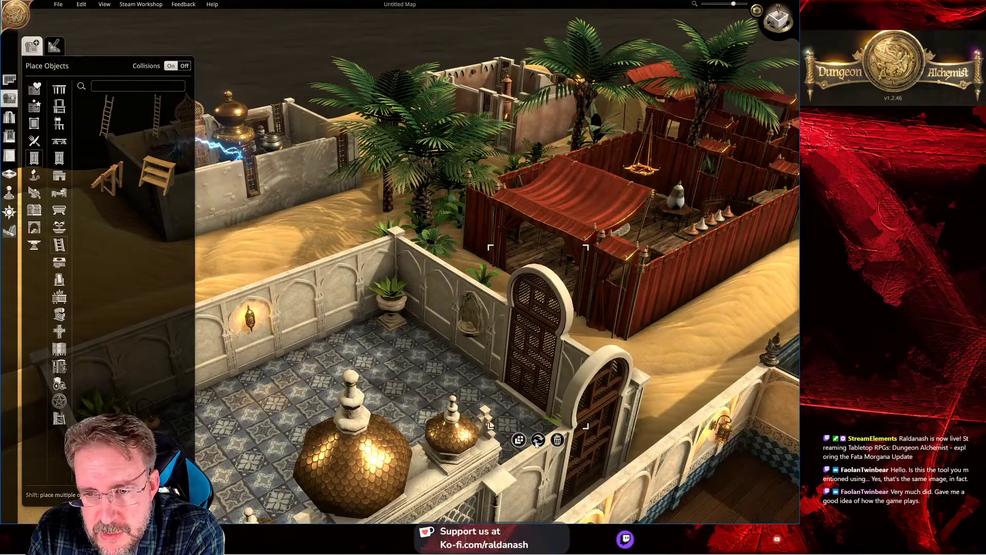
middle_click_drag(372, 309, 61, 332)
middle_click_drag(431, 233, 189, 402)
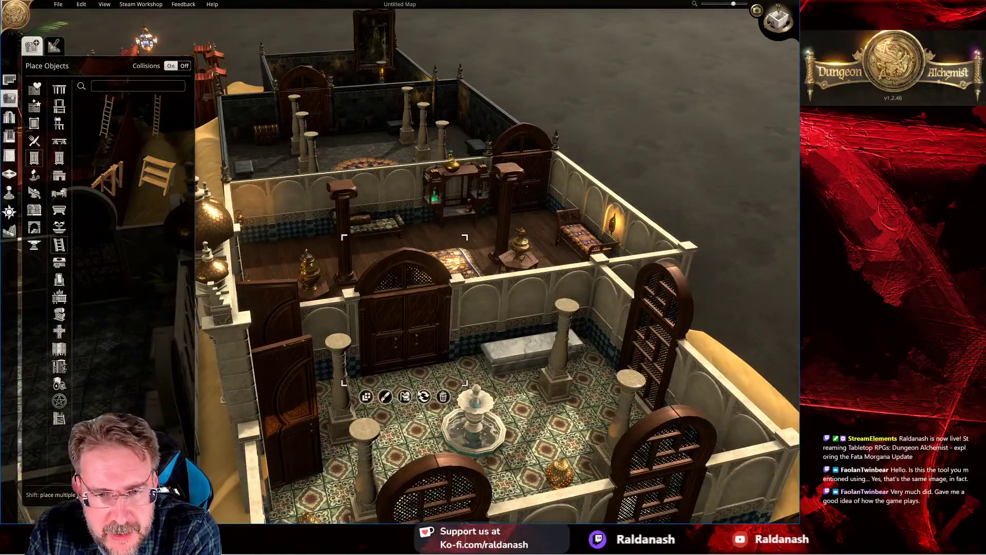
left_click(406, 398)
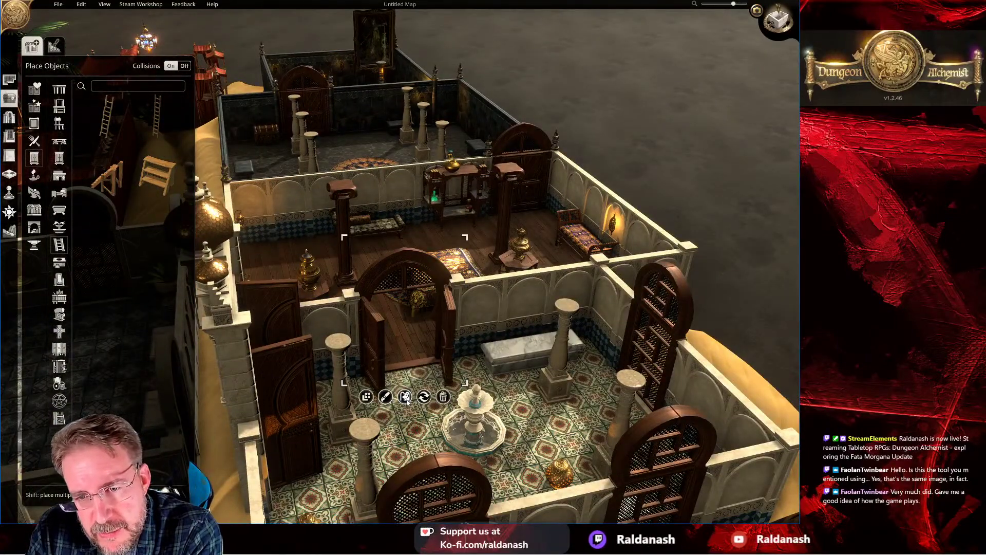
left_click(407, 401)
middle_click_drag(407, 401, 448, 348)
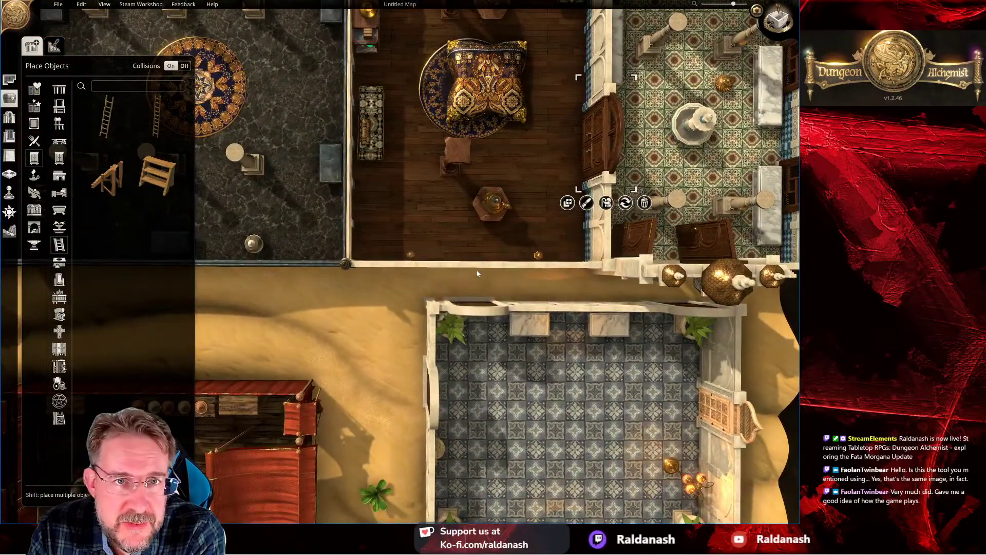
Step: Survey the tearoom, the tent shop and the neighbouring tents from above
middle_click_drag(455, 225, 446, 314)
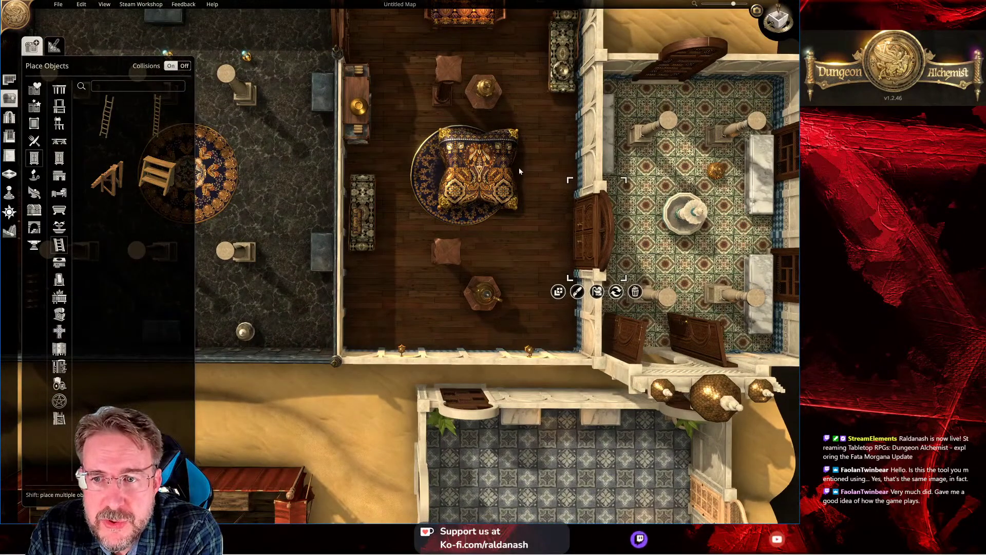
right_click_drag(329, 211, 473, 147)
middle_click_drag(473, 147, 433, 210)
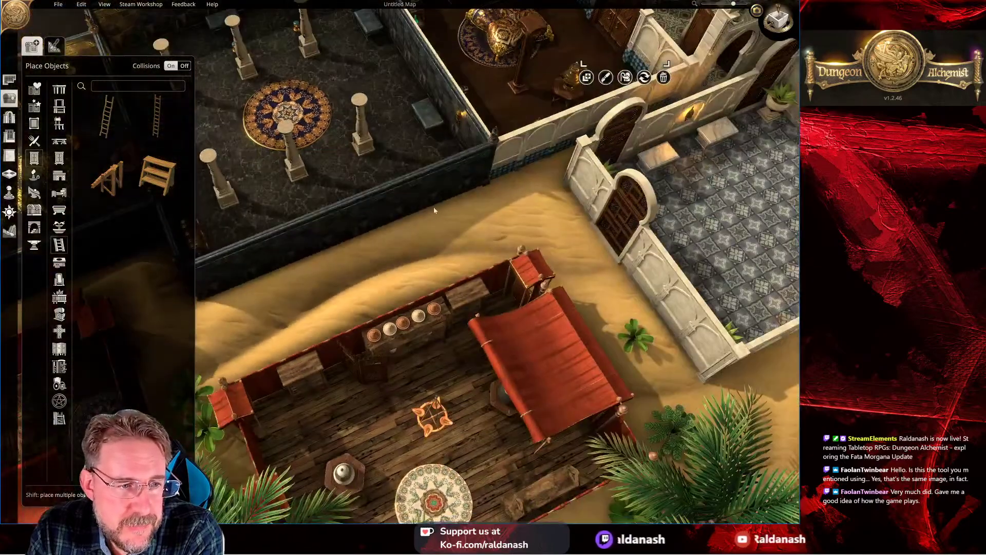
right_click_drag(434, 210, 507, 90)
right_click_drag(164, 210, 314, 124)
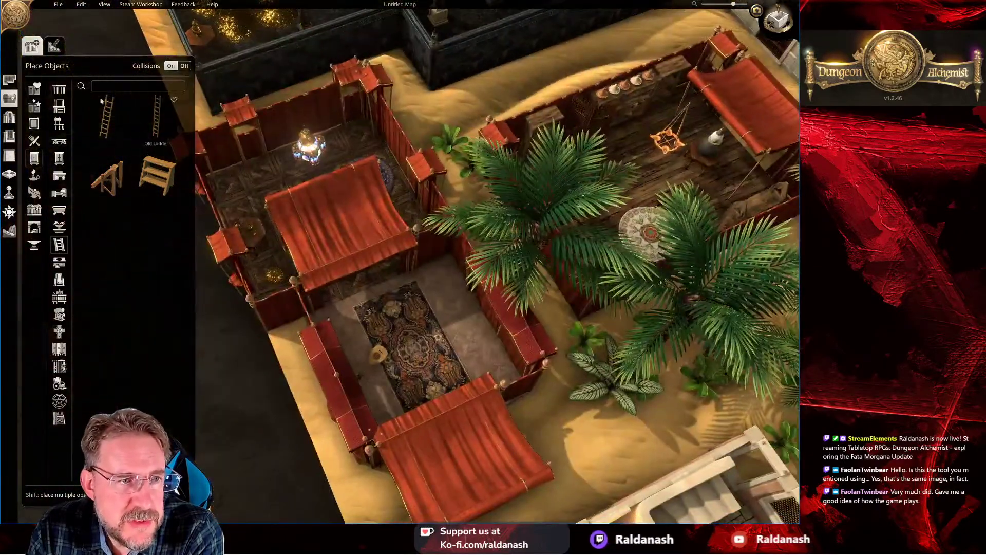
Step: Browse the door catalogue for the desert arches, palace doors, tent entrances and vault door
left_click(9, 118)
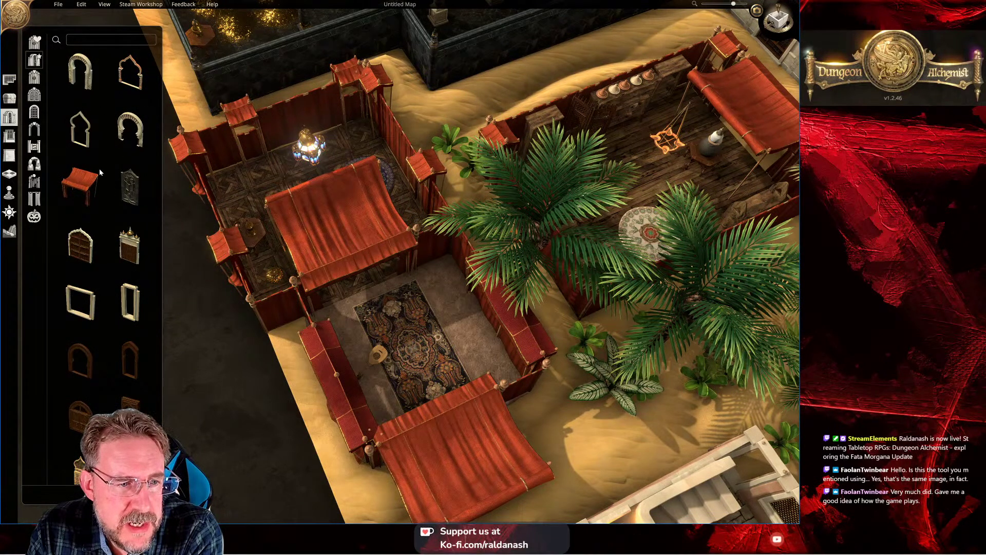
scroll(107, 239, "down", 3)
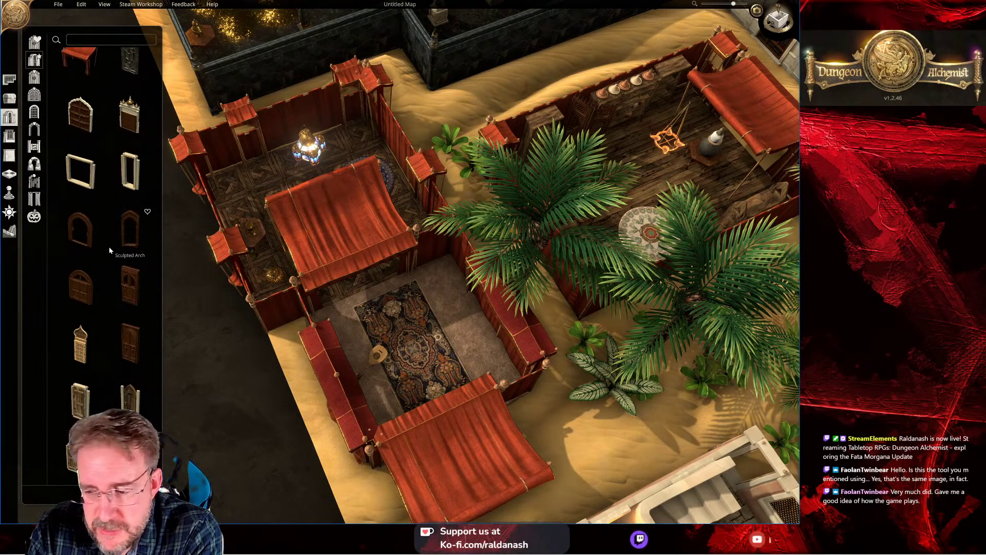
scroll(107, 252, "down", 1)
scroll(106, 255, "down", 2)
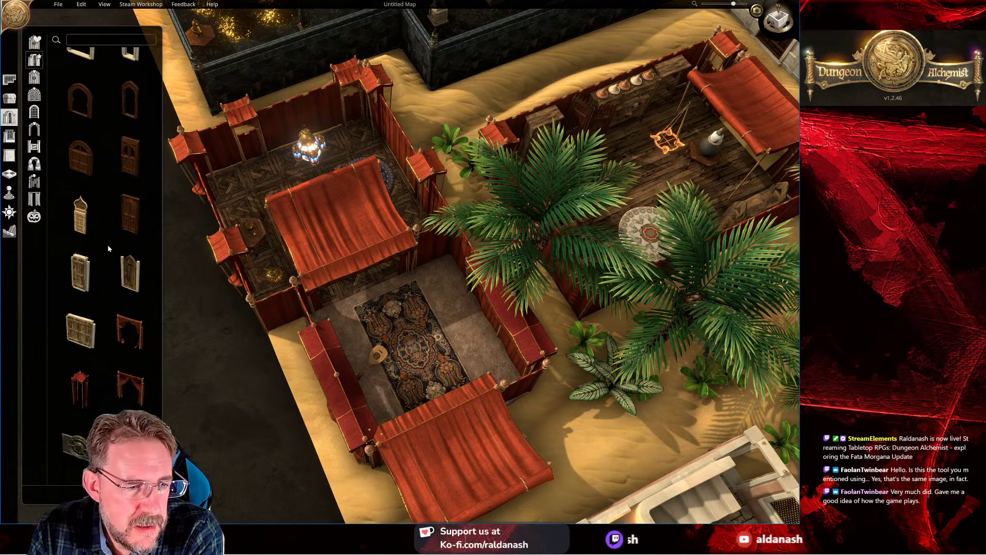
scroll(108, 248, "up", 1)
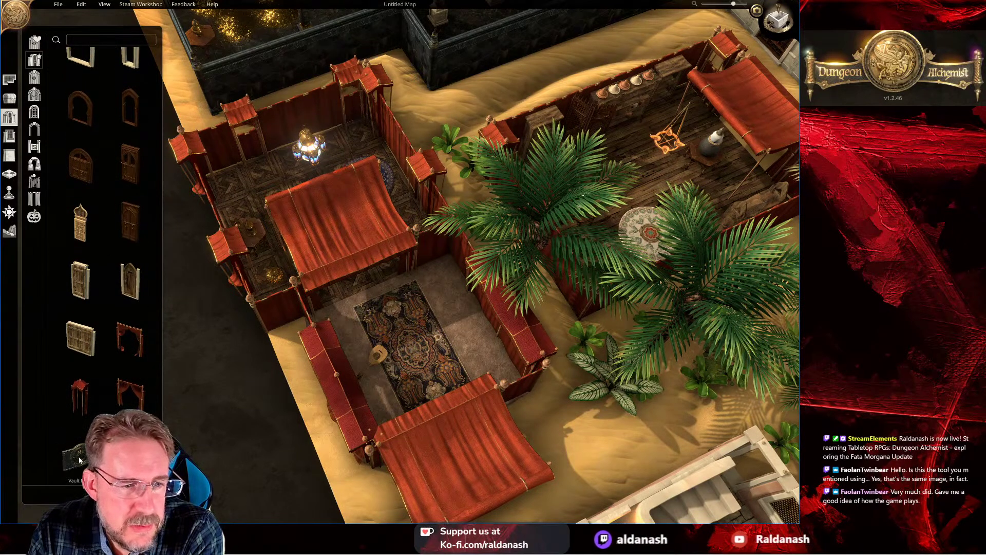
scroll(82, 451, "down", 1)
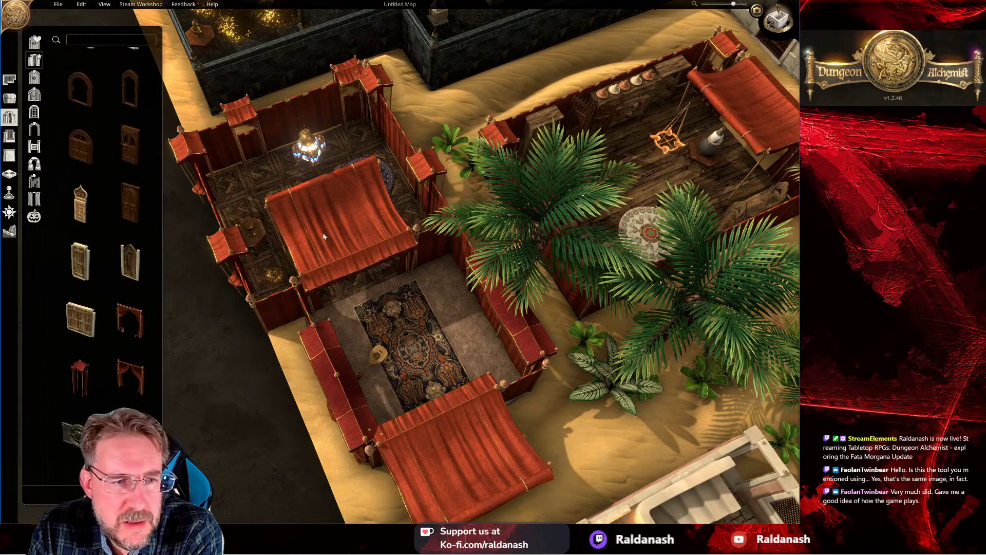
Step: Replace the arched double doors between the throne room and the treasury with the round vault door
key("w")
middle_click_drag(346, 223, 128, 55)
right_click_drag(610, 246, 497, 314)
left_click(442, 285)
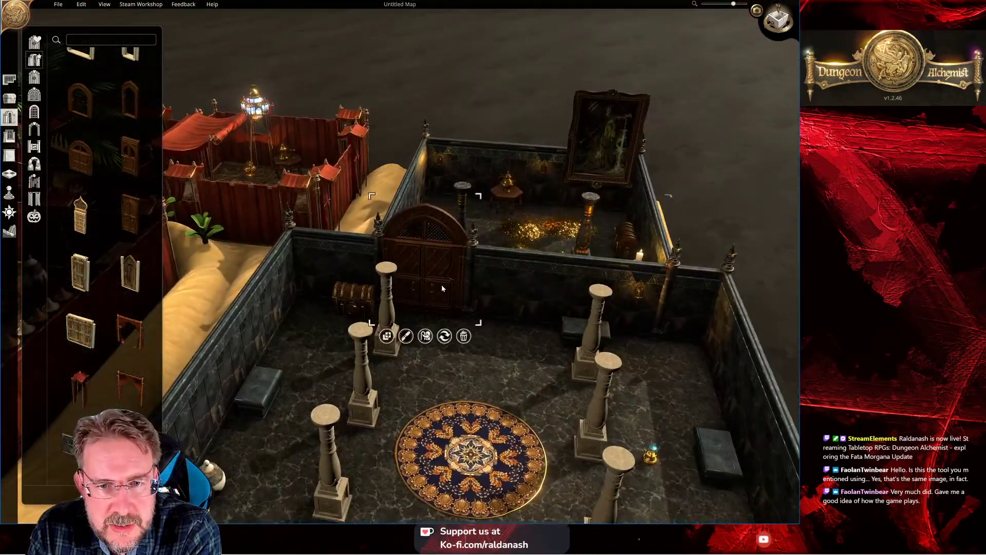
key("Delete")
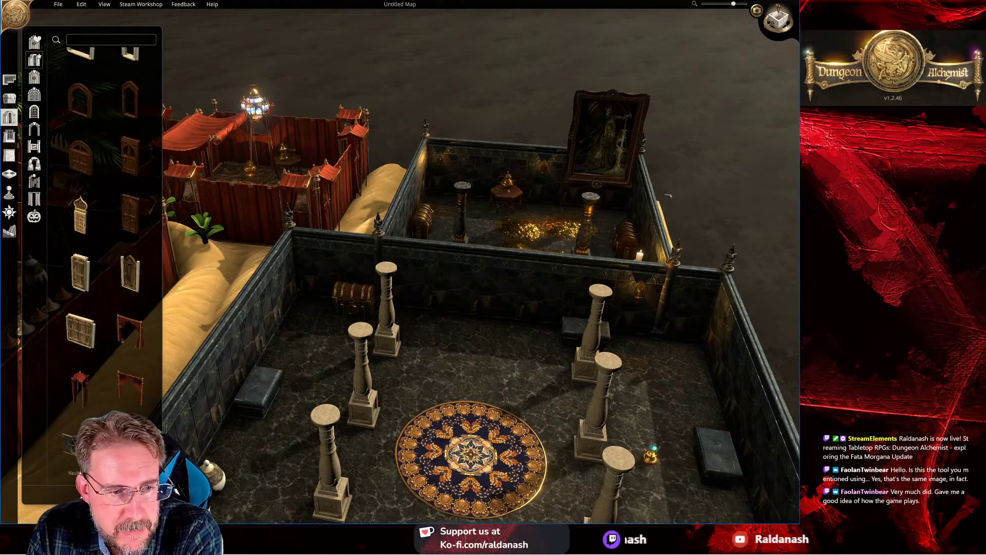
left_click(489, 293)
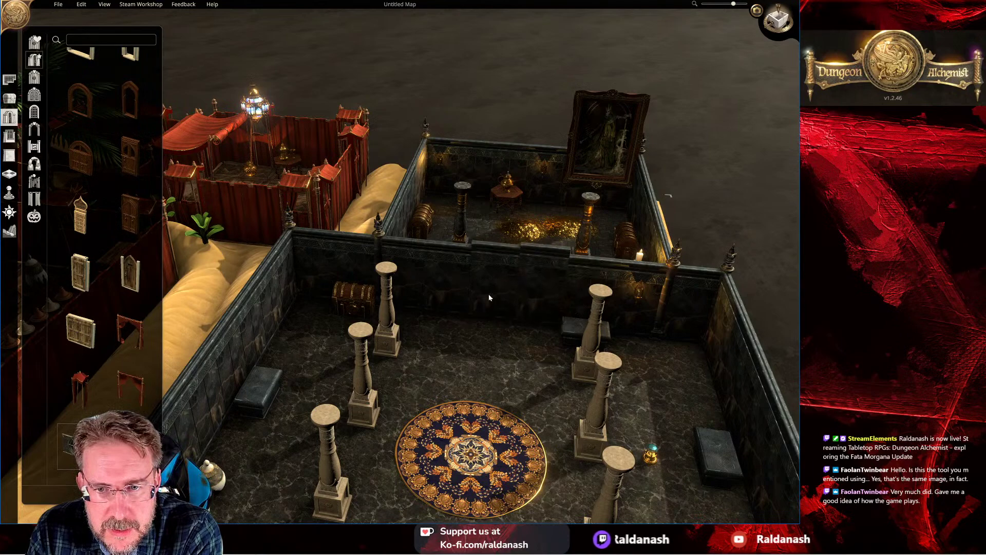
left_click(509, 334)
scroll(513, 336, "up", 5)
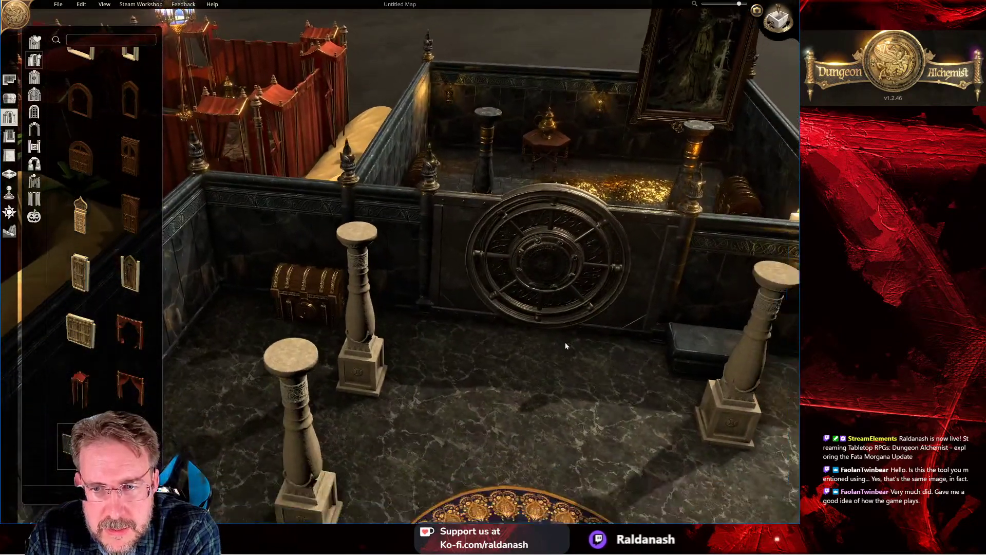
key("d")
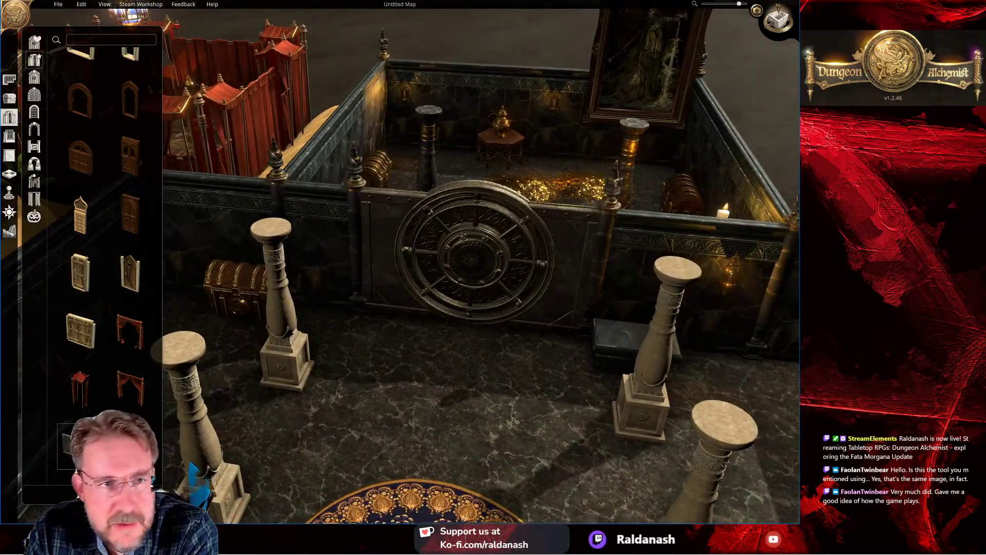
Step: Open the round vault door between the throne room and the treasury
left_click(7, 102)
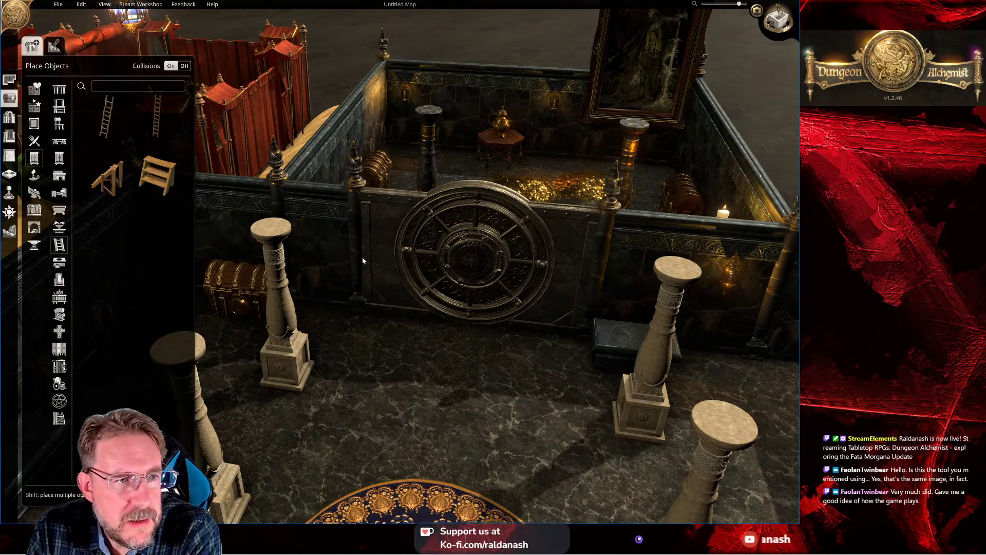
mouse_move(498, 258)
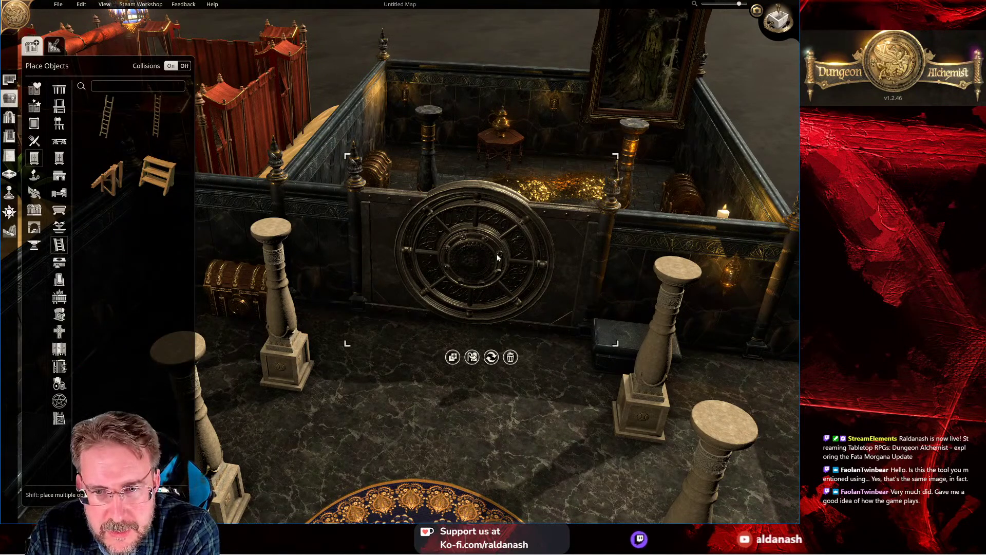
left_click(471, 358)
middle_click_drag(432, 329, 460, 186)
key("r")
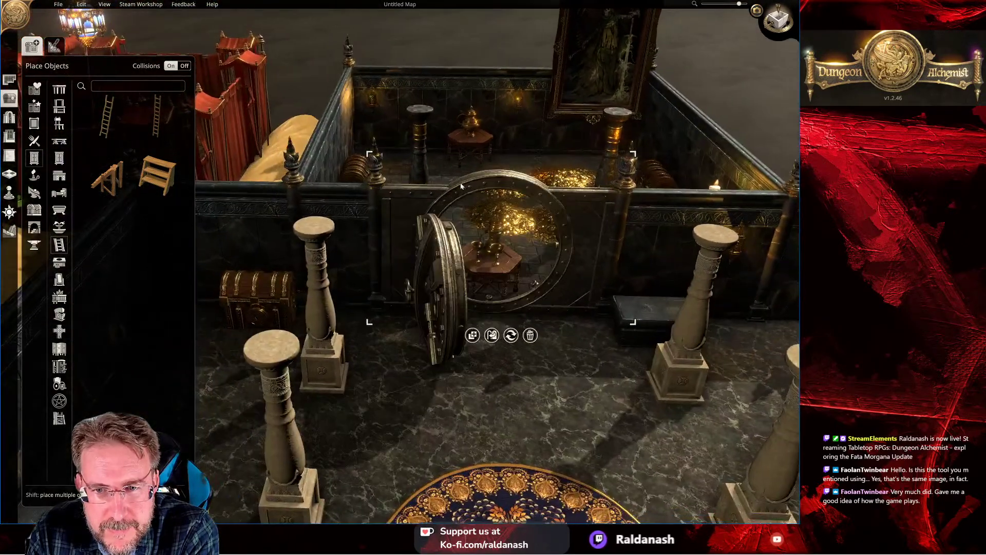
Step: Enter the first-person view and examine the open vault door and the treasury beyond it from several angles
left_click(757, 11)
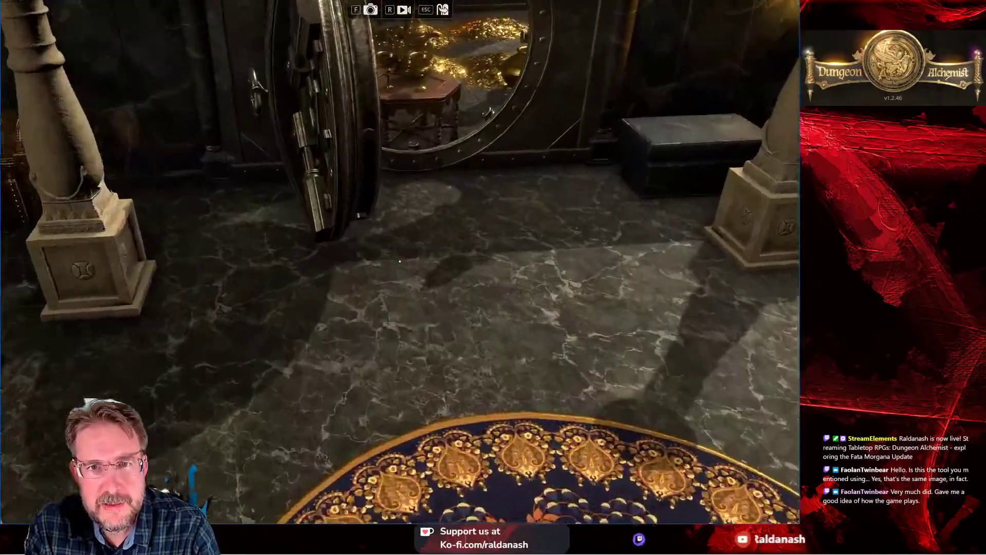
key("s")
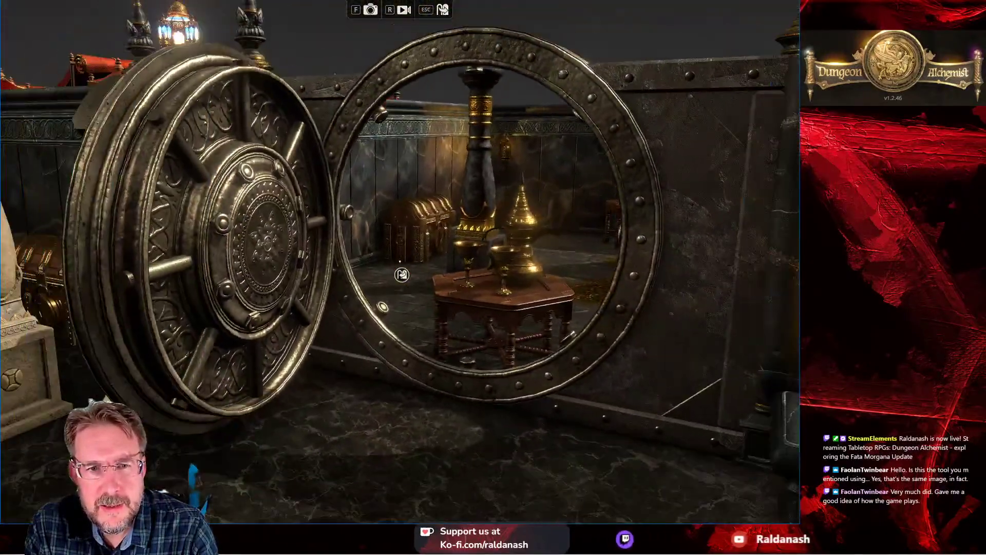
key("d")
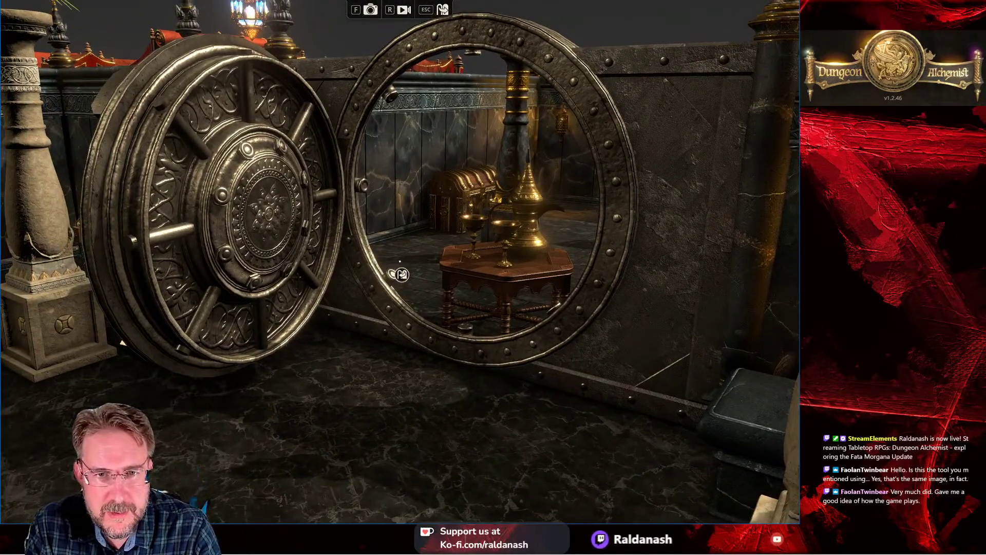
key("a")
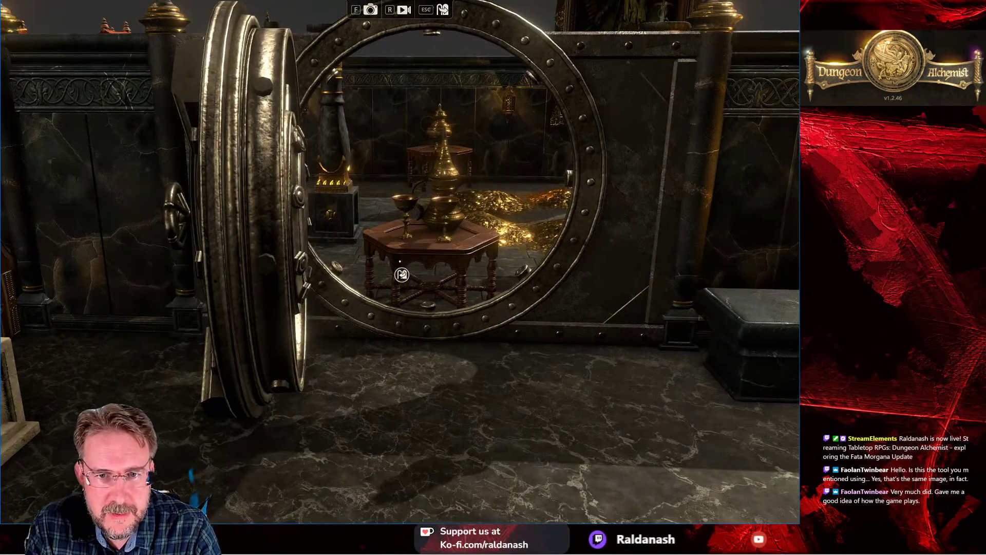
Step: Examine the open vault door from side to side in first person and leave the first-person view
key("d")
key("a")
key("d")
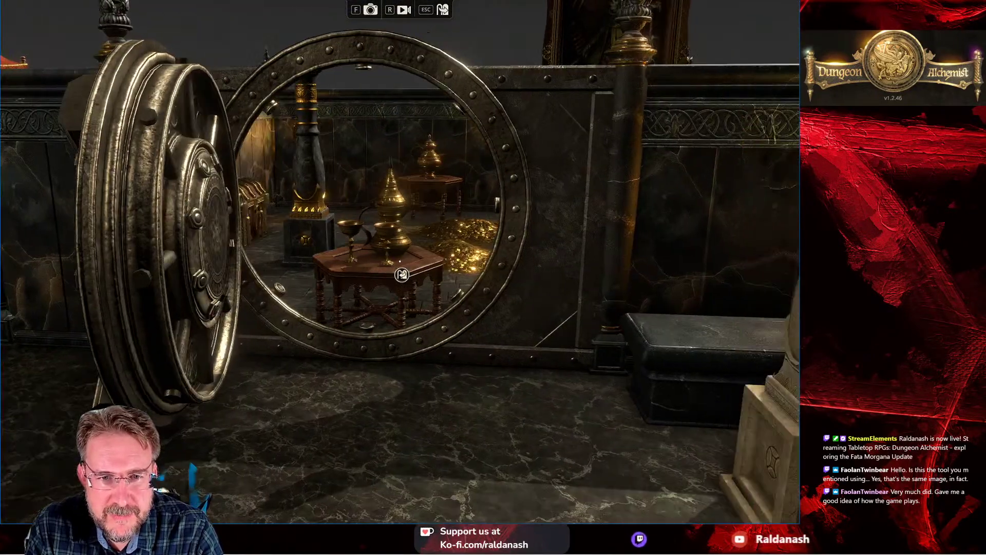
key("Escape")
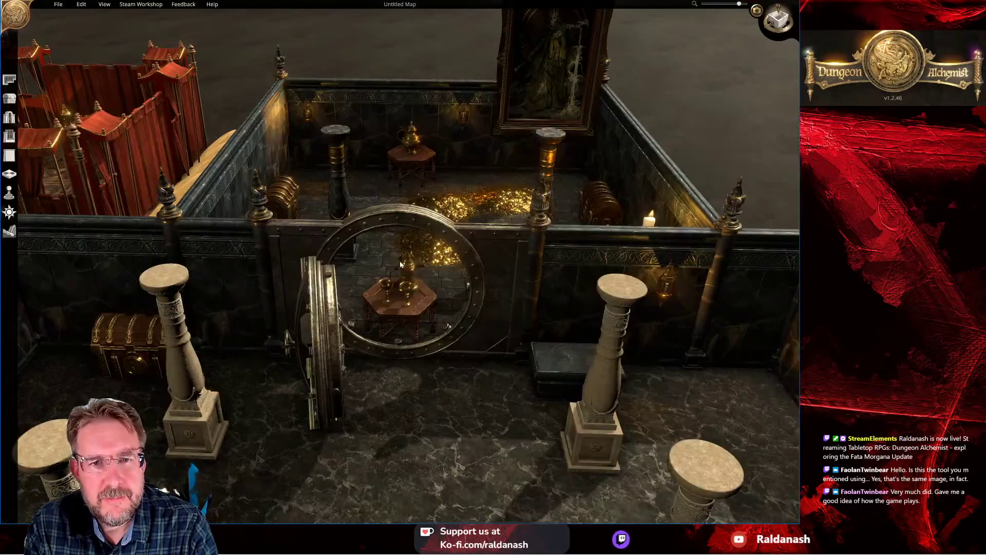
Step: Browse the hero and monster tokens and place a Skeleton token on the throne room floor in front of the vault door
scroll(232, 281, "down", 1)
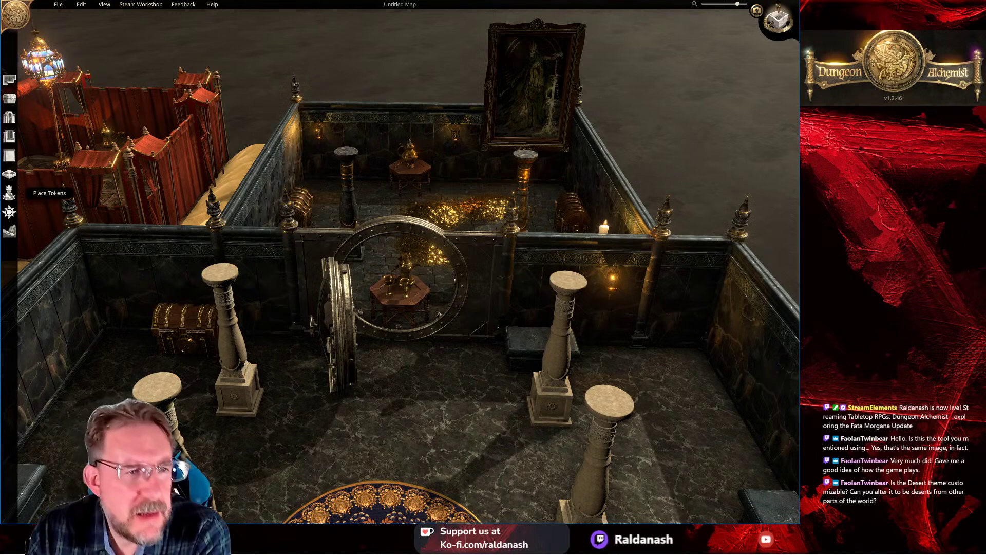
left_click(9, 193)
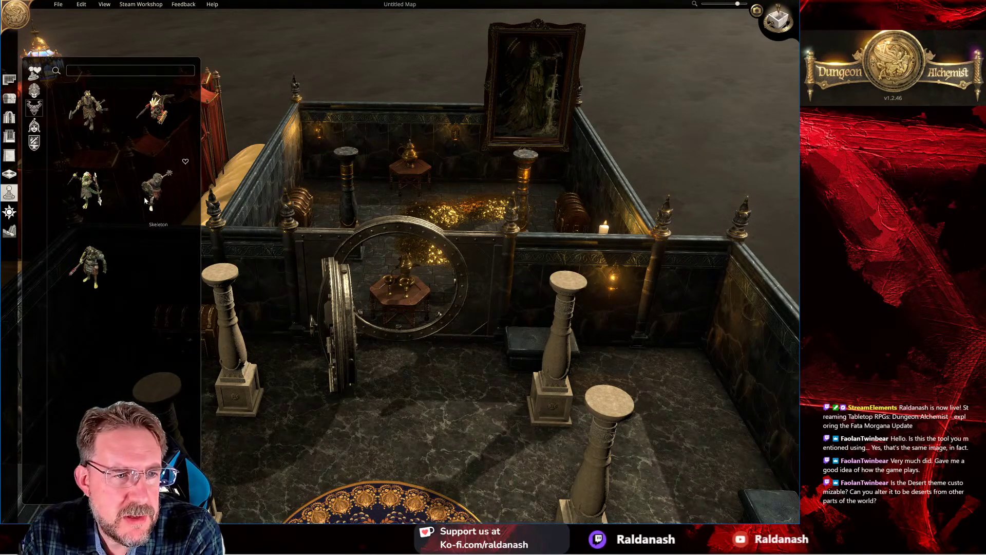
left_click(34, 95)
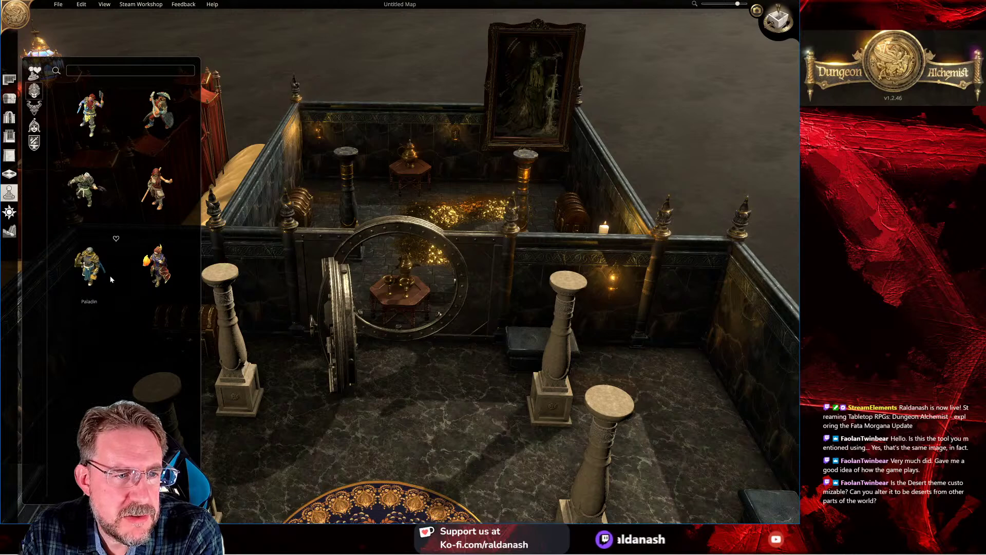
left_click(34, 107)
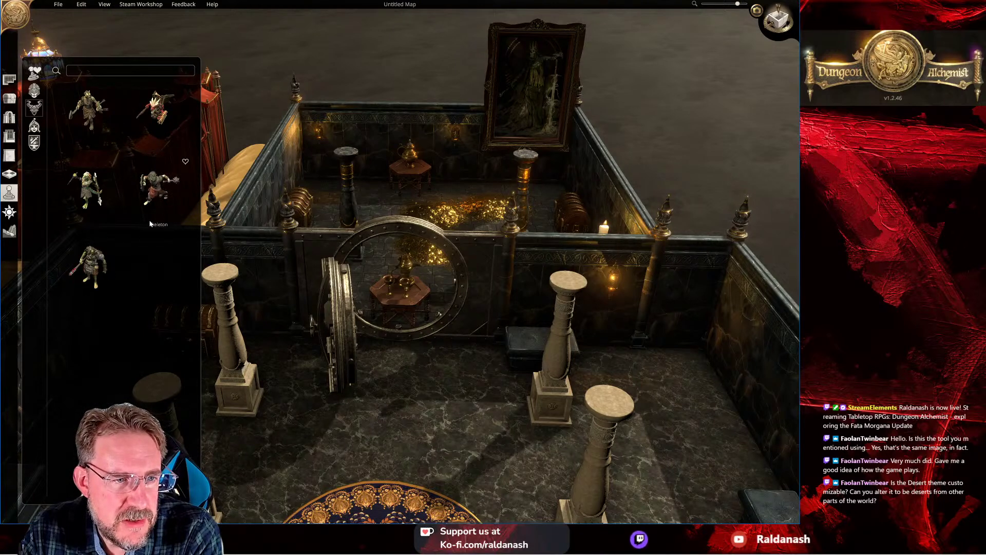
left_click(159, 185)
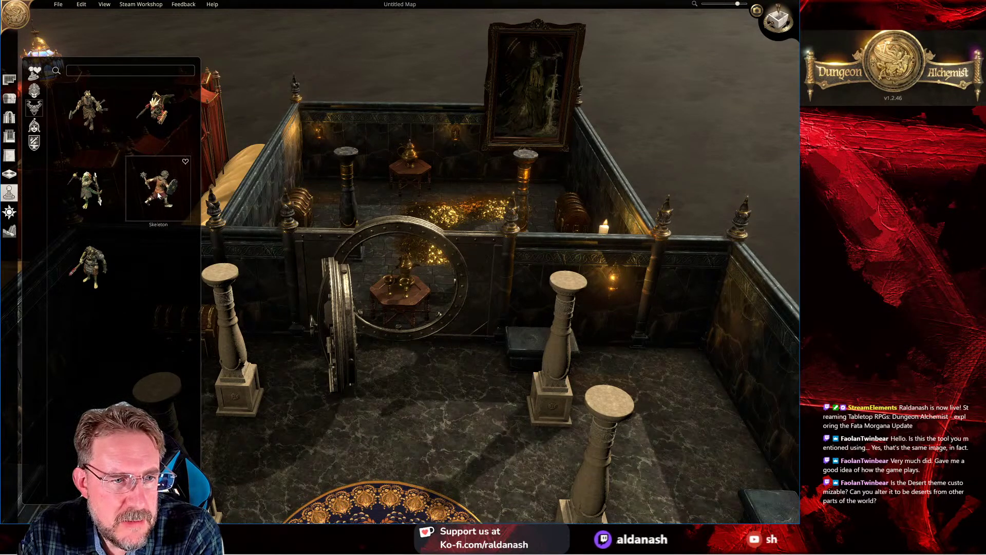
left_click(448, 405)
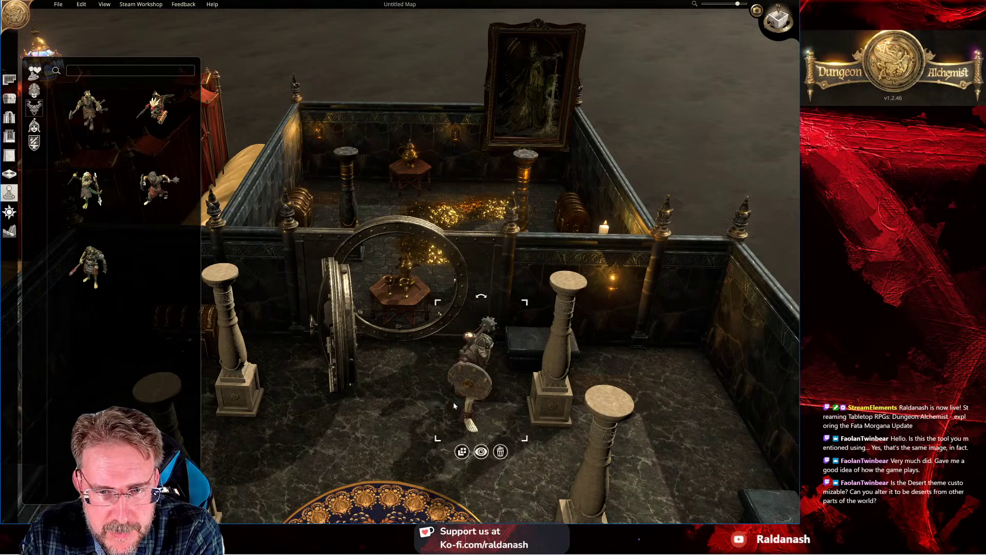
Step: Enter the skeleton token's first-person view and look around the throne room while walking and jumping among the columns
left_click(484, 461)
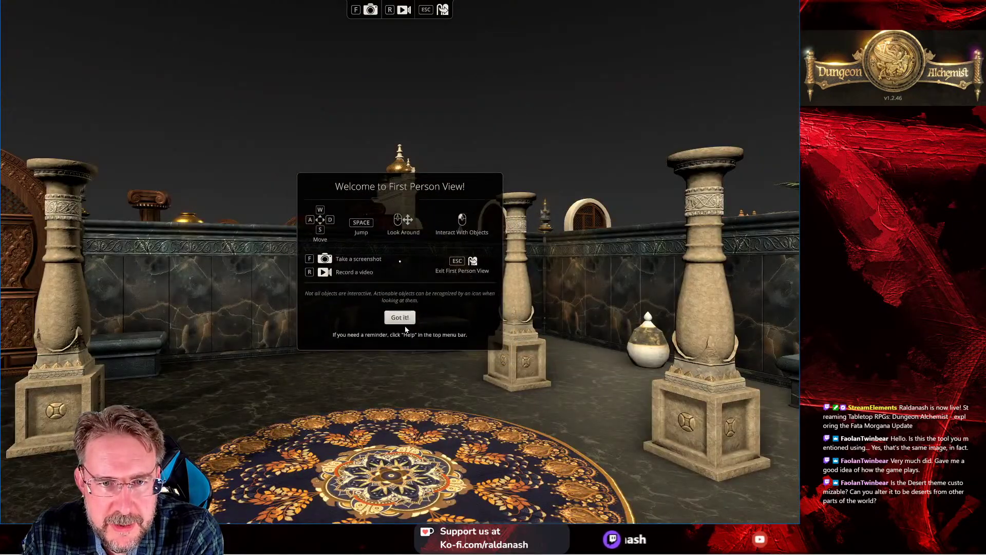
left_click(399, 322)
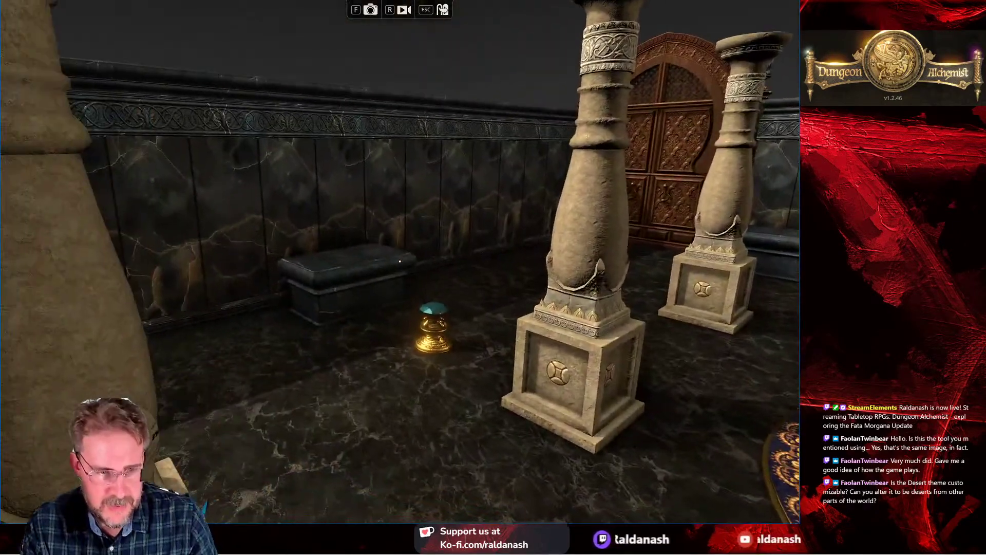
key("w")
key("space")
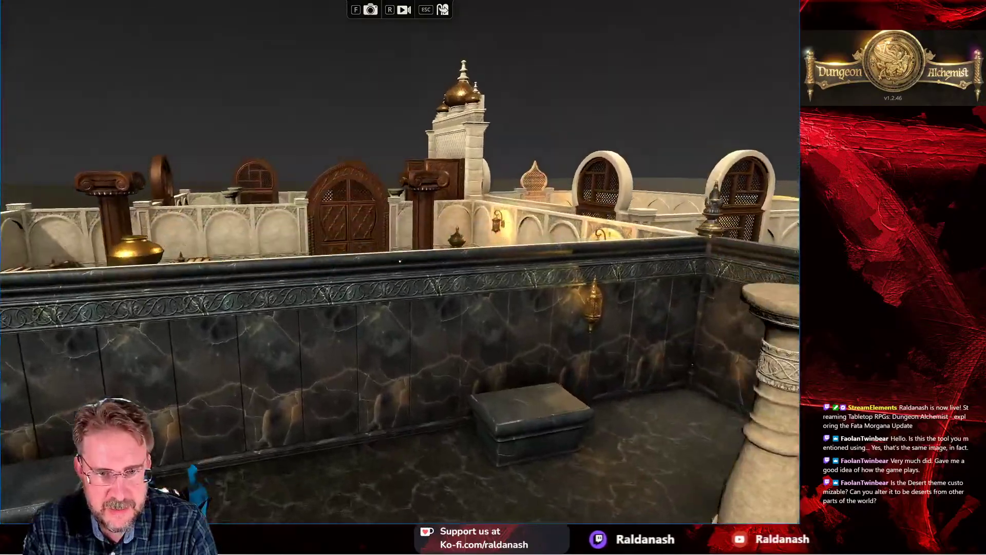
key("w")
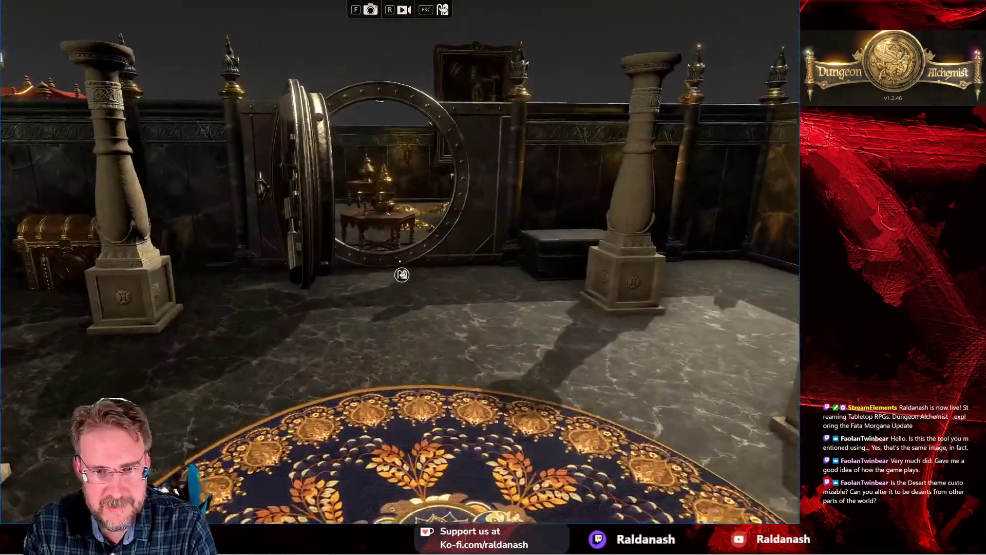
Step: Walk the skeleton around in front of the open vault door, viewing it from several angles, and exit the first-person view
key("w")
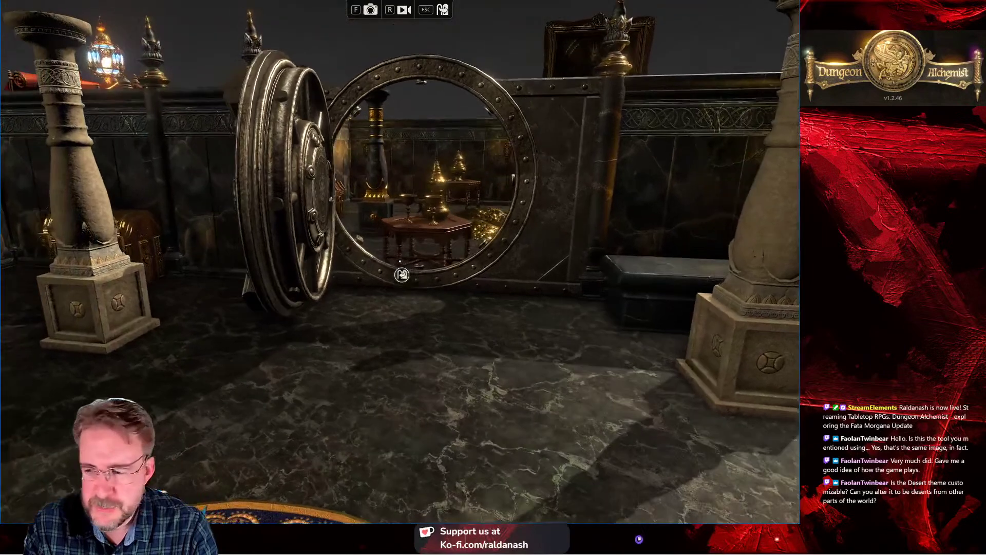
key("s")
key("a")
key("w")
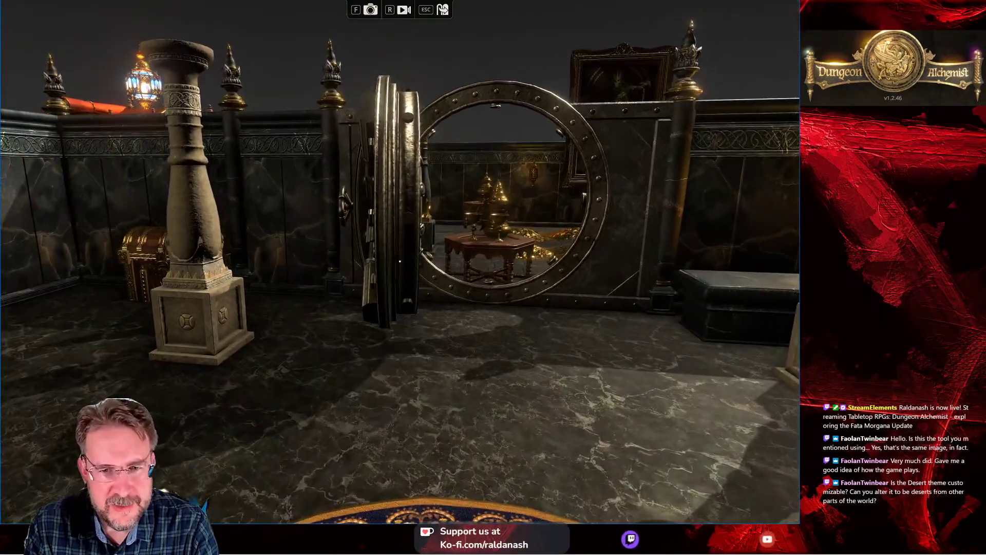
key("d")
key("a")
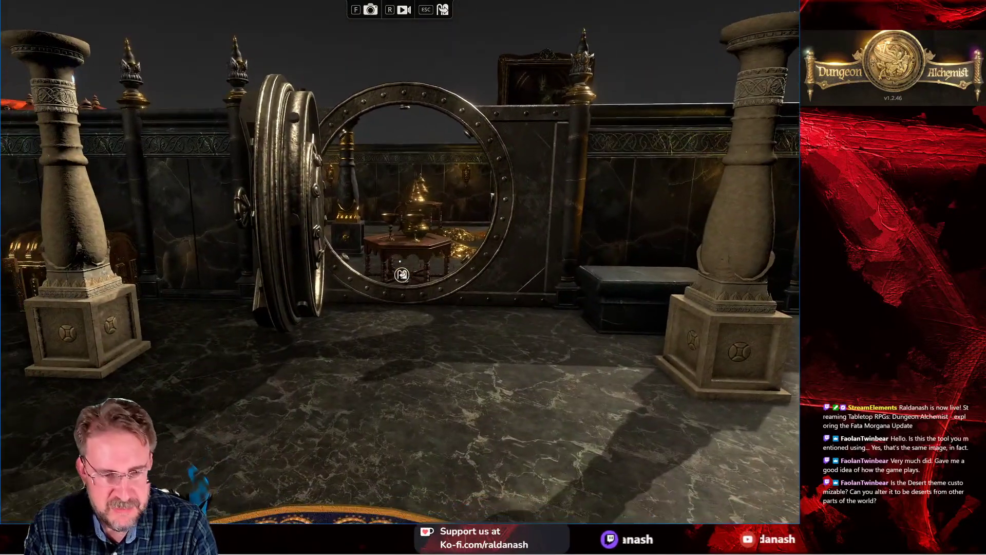
mouse_move(399, 261)
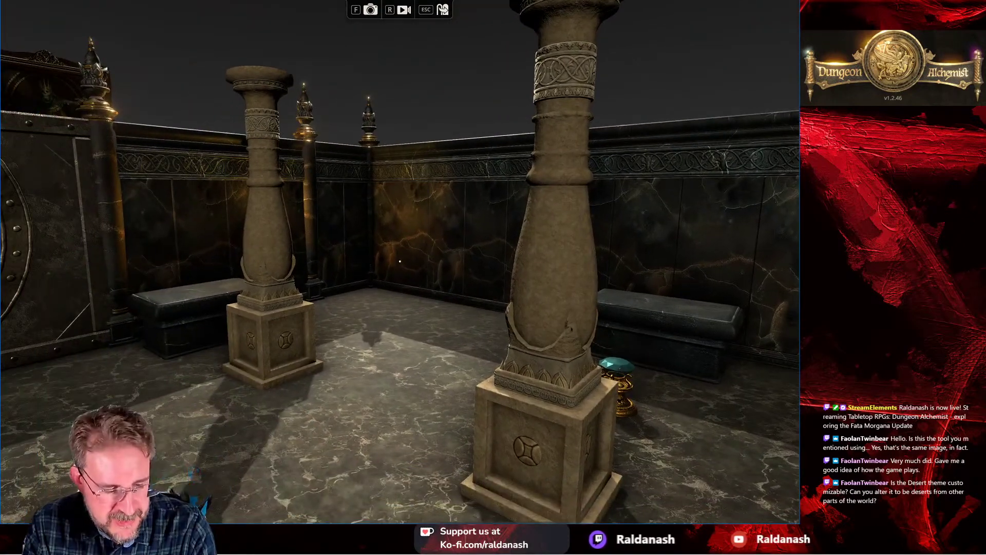
key("Escape")
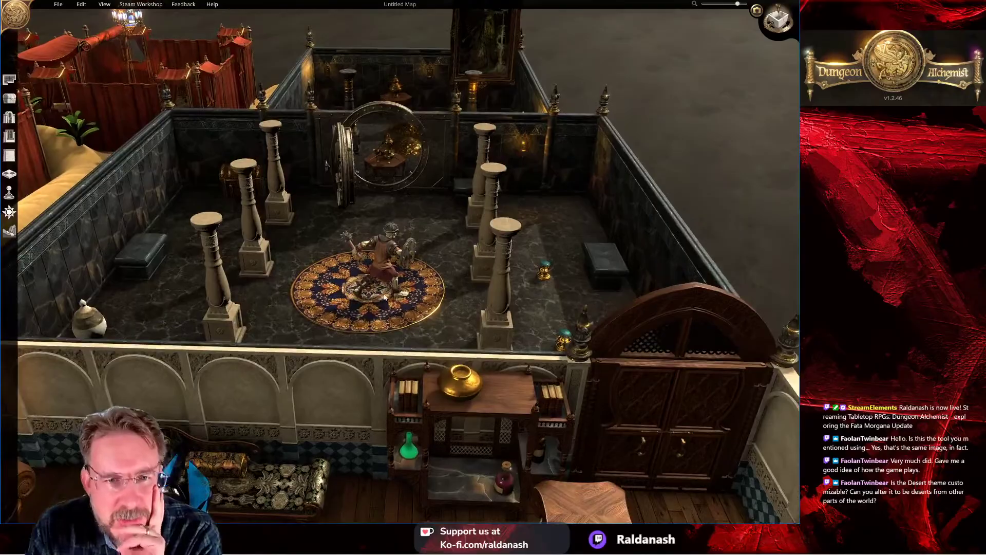
Step: Examine the skeleton token on the round carpet up close from the vault door's side
scroll(384, 296, "up", 5)
middle_click_drag(381, 295, 126, 255)
mouse_move(168, 213)
middle_mouse_down()
mouse_move(130, 247)
mouse_move(184, 199)
mouse_move(156, 198)
middle_mouse_up()
scroll(223, 200, "down", 3)
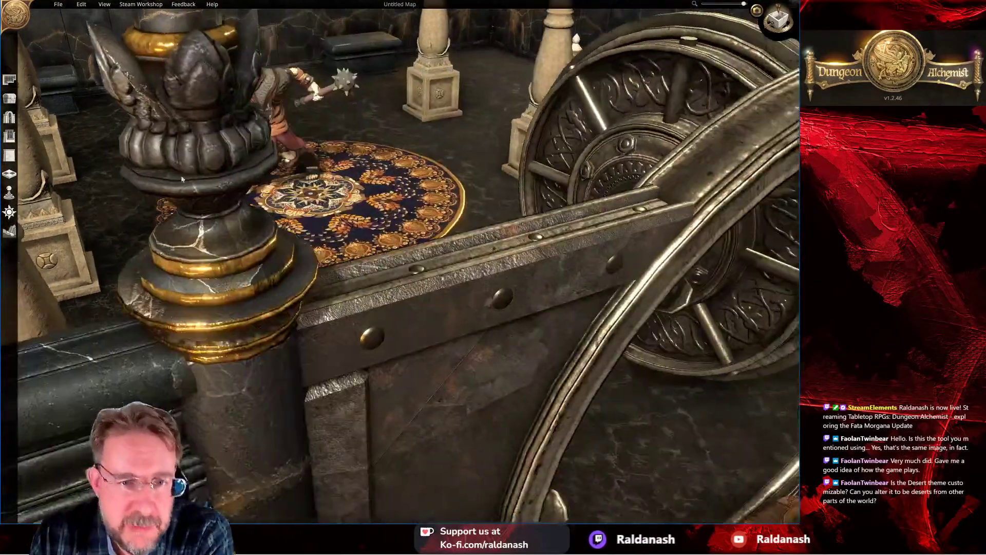
scroll(231, 204, "up", 4)
right_click_drag(270, 222, 353, 258)
scroll(374, 300, "down", 3)
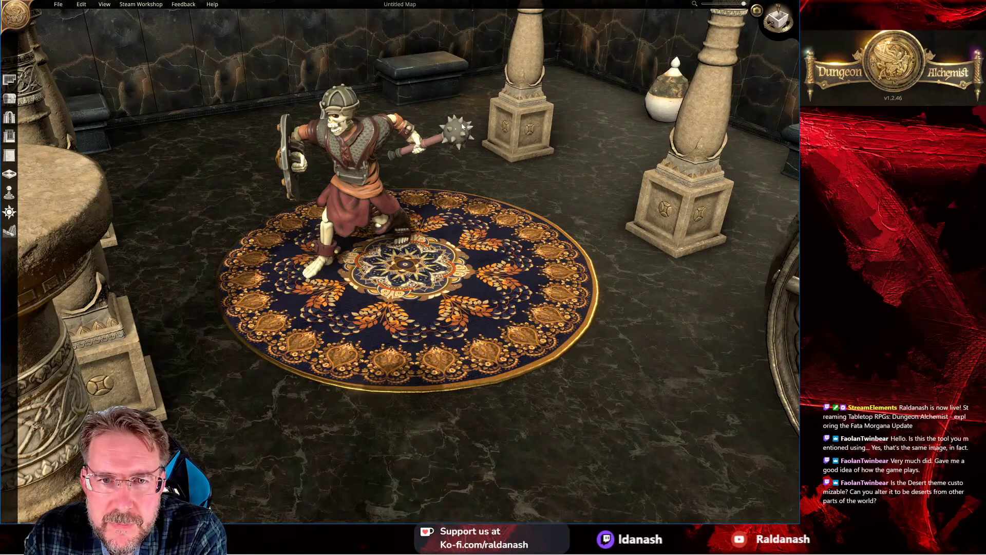
middle_click_drag(451, 120, 473, 128)
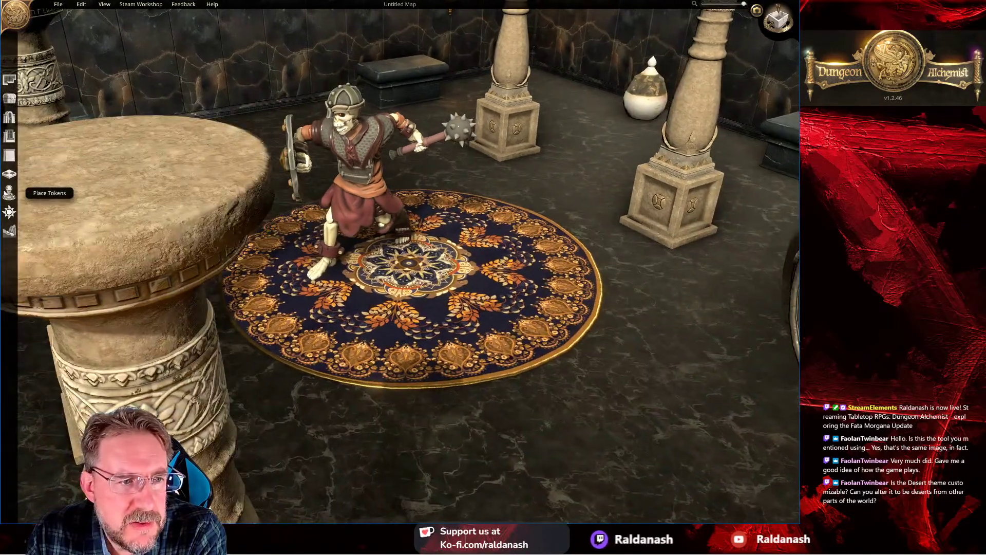
Step: Place a Troll monster token and an Alchemist NPC token beside the skeleton at the edge of the round carpet
left_click(10, 193)
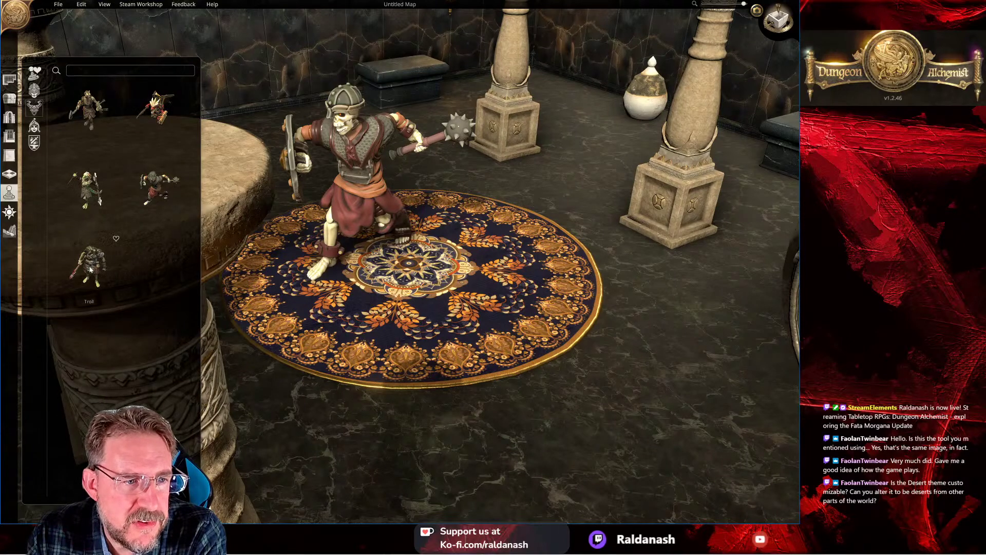
left_click_drag(94, 268, 580, 290)
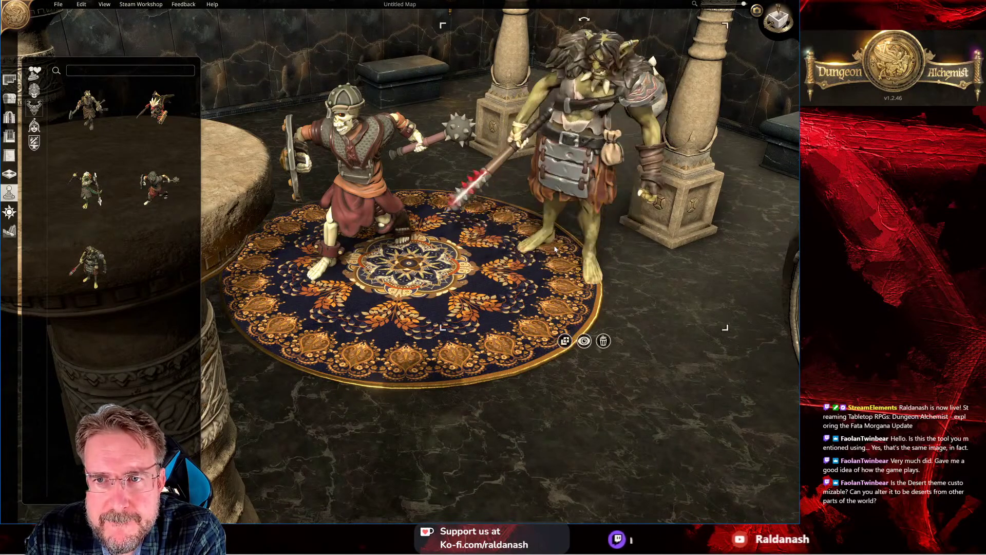
left_click(34, 125)
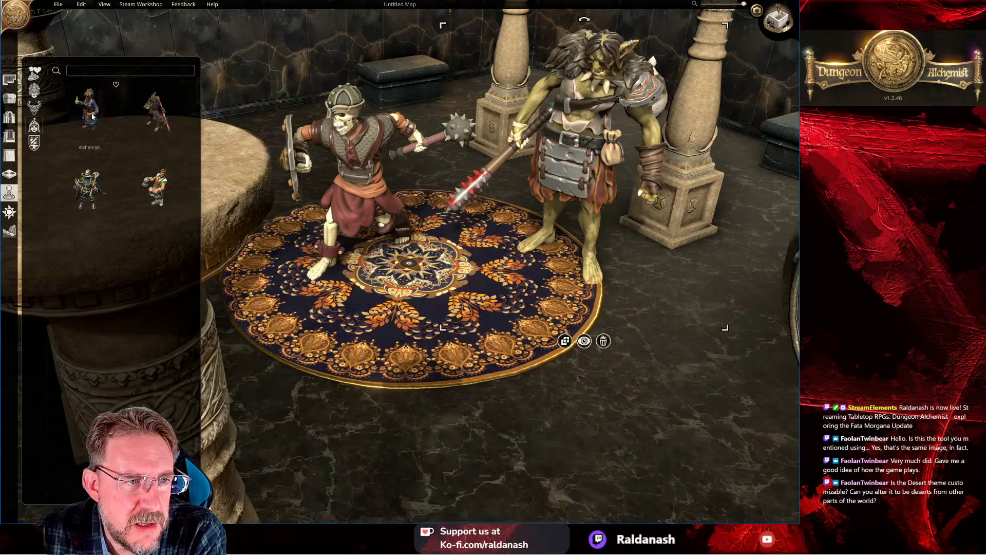
left_click_drag(93, 117, 590, 368)
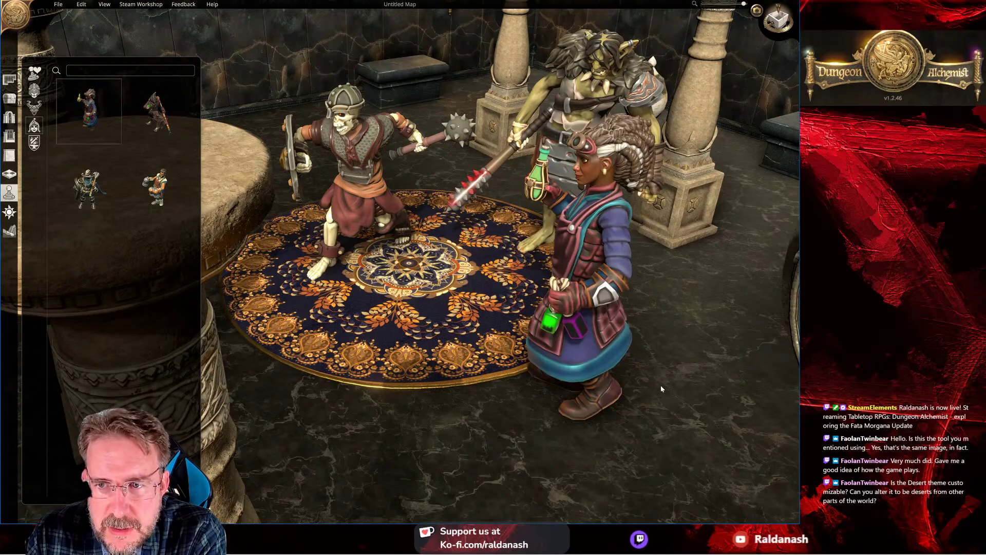
left_click(658, 384)
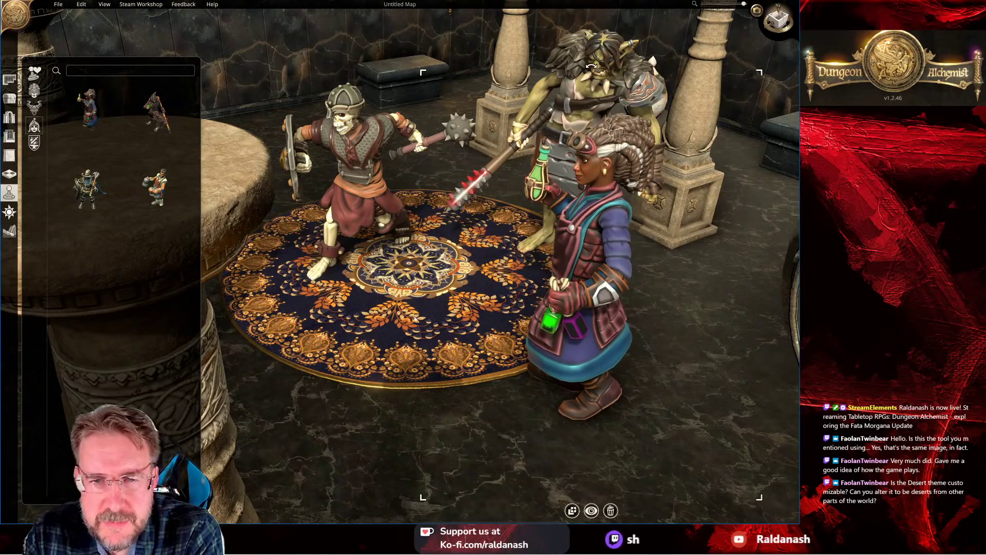
Step: Check the Hero Forge import page and the favourite tokens, and select the skeleton on the carpet
left_click(34, 142)
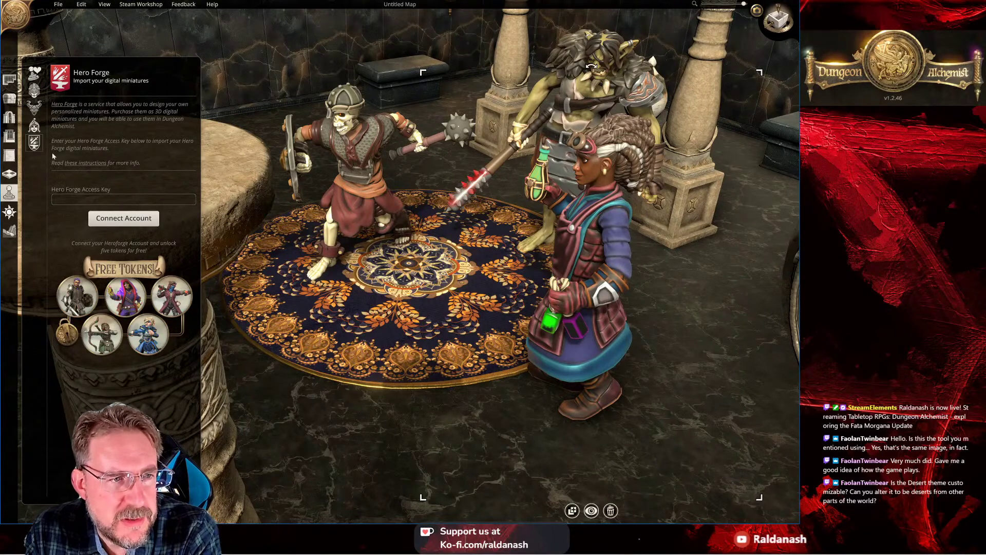
left_click(35, 73)
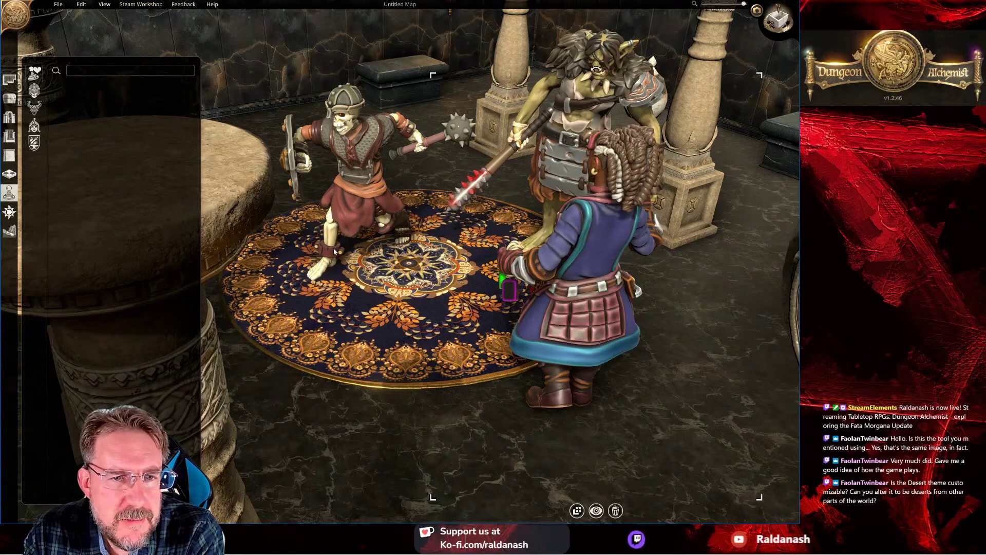
left_click(368, 274)
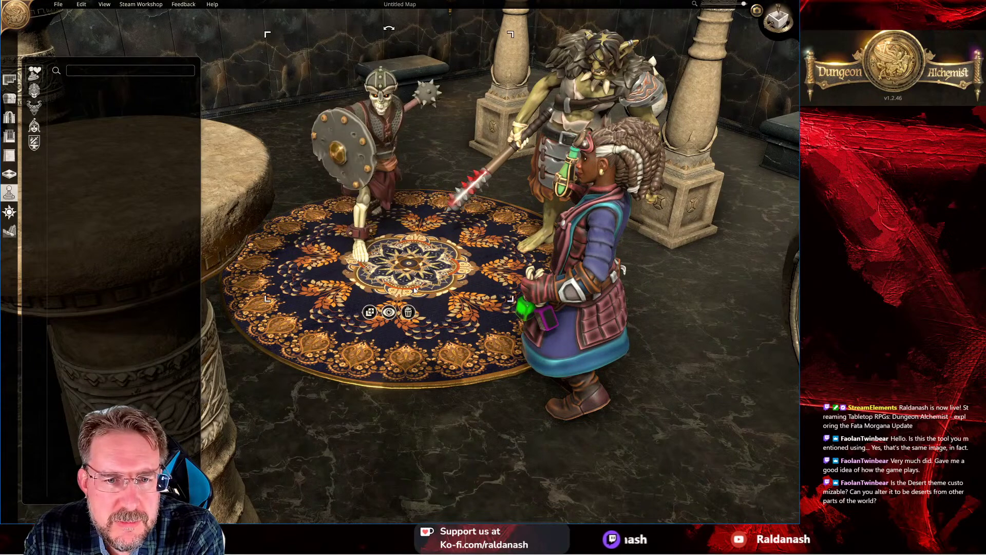
scroll(414, 283, "up", 2)
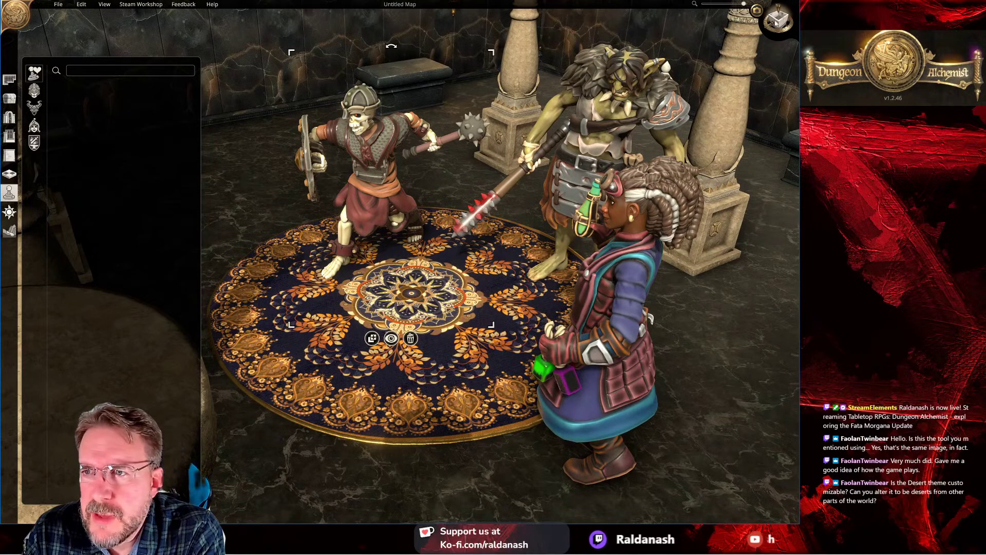
Step: View the three tokens from overhead, return to the 3D view and rotate the skeleton token on the carpet
left_click(777, 19)
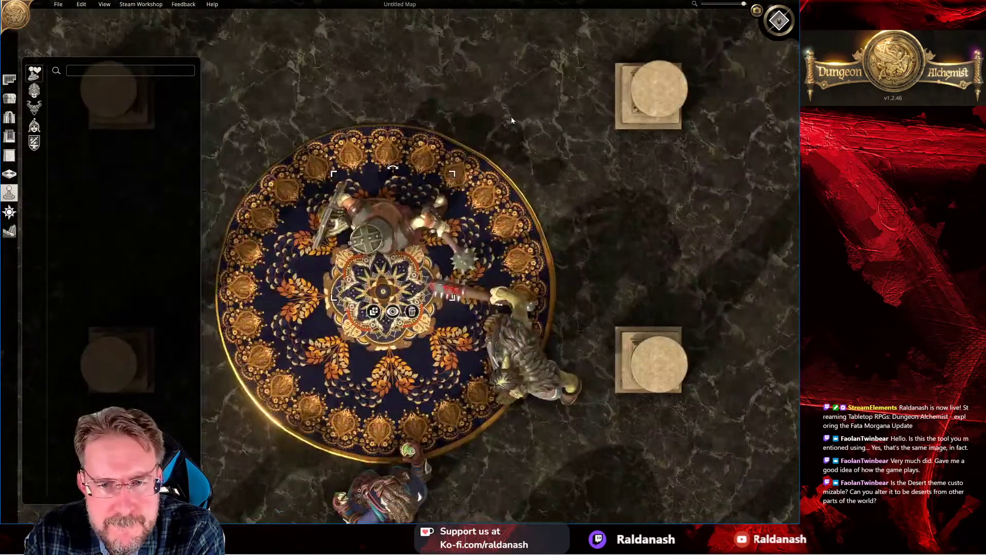
right_click_drag(456, 199, 485, 150)
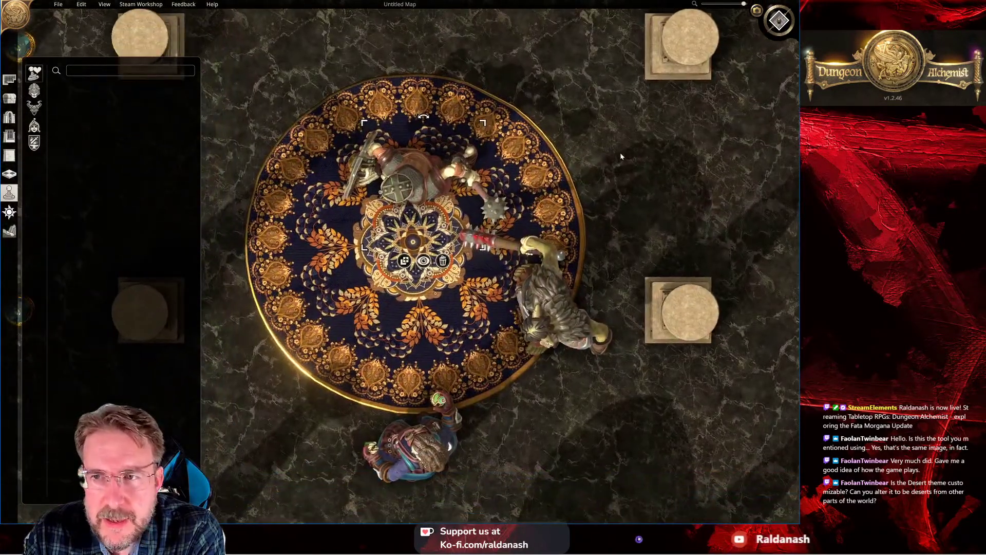
left_click(776, 22)
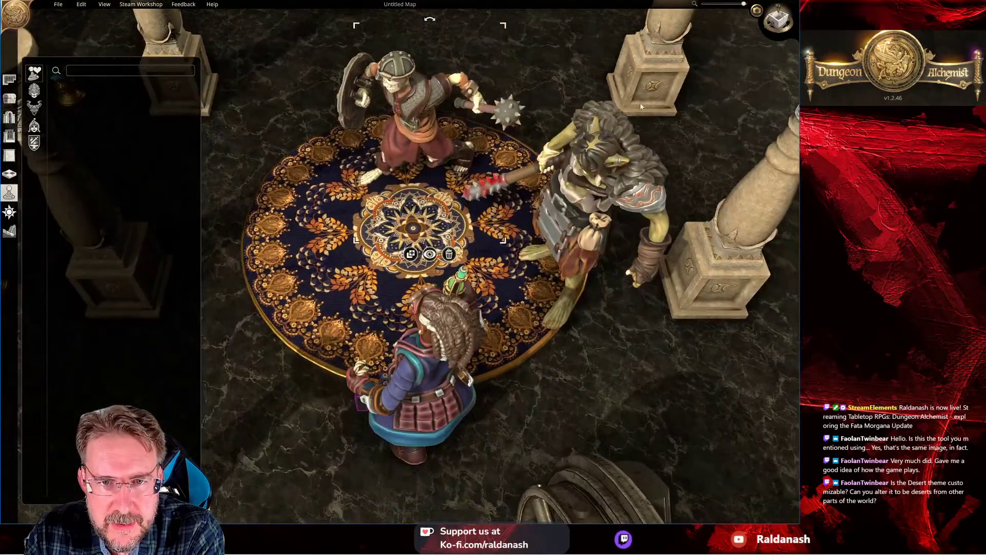
key("r")
key("r")
key("r")
left_click(514, 308)
key("r")
key("r")
key("r")
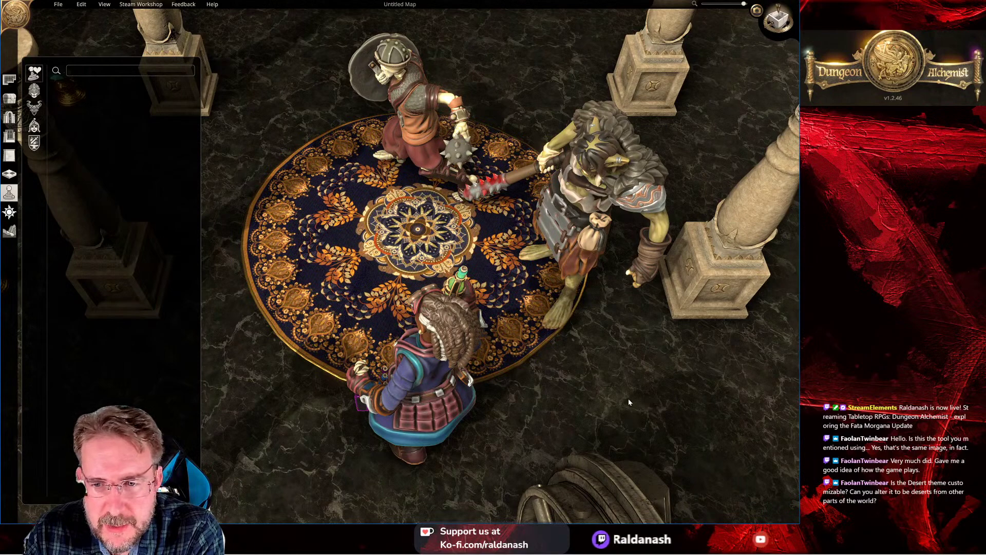
Step: Move the skeleton token in the overhead view off the carpet to the open floor on the side away from the vault door
scroll(628, 398, "down", 5)
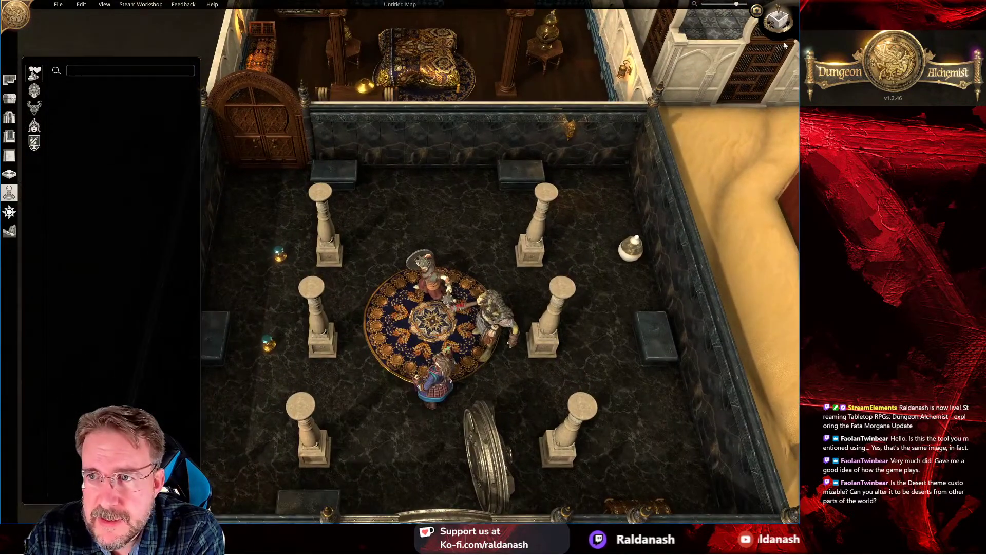
left_click(778, 19)
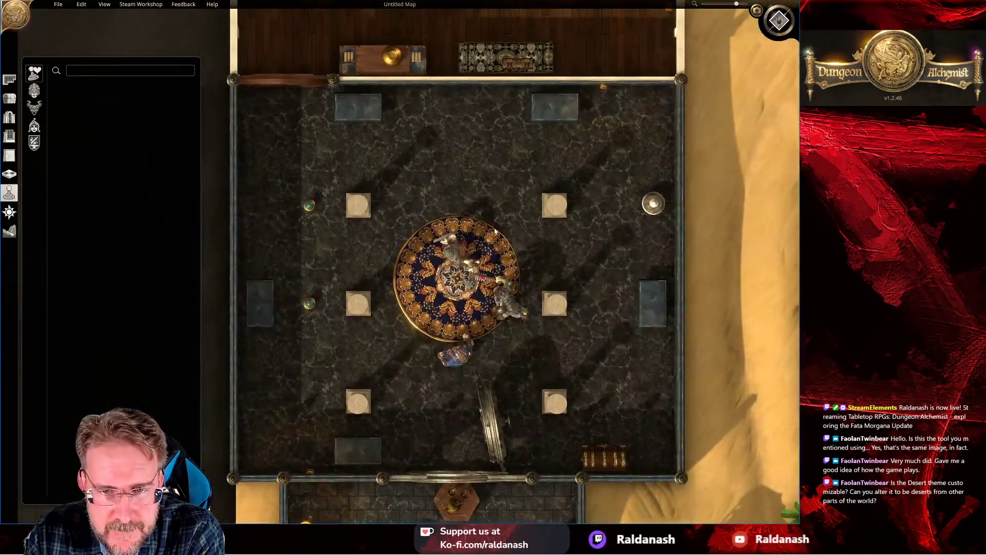
left_click_drag(451, 251, 455, 154)
left_click(518, 172)
scroll(520, 235, "up", 3)
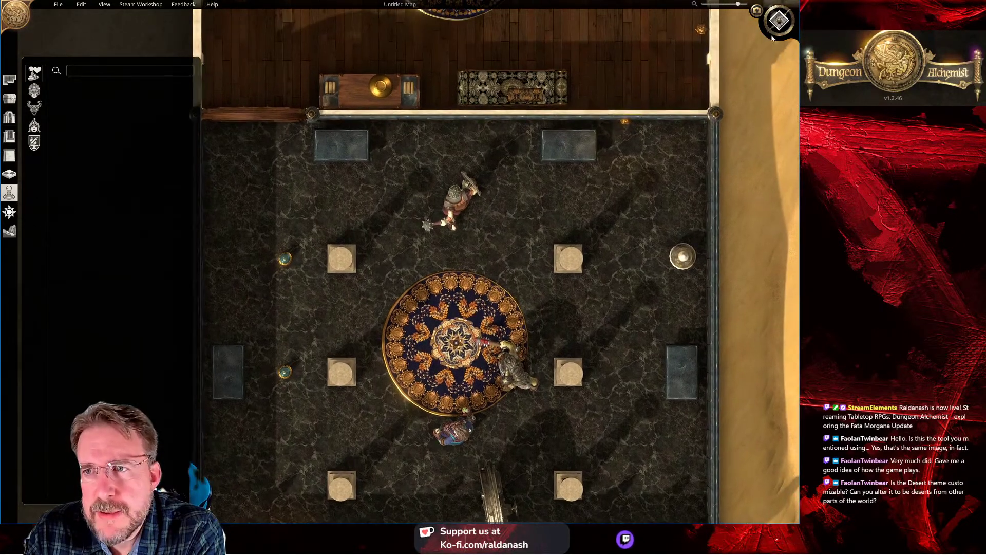
Step: Rotate the skeleton token on the open floor so its mace points away from the round carpet
scroll(505, 211, "up", 1)
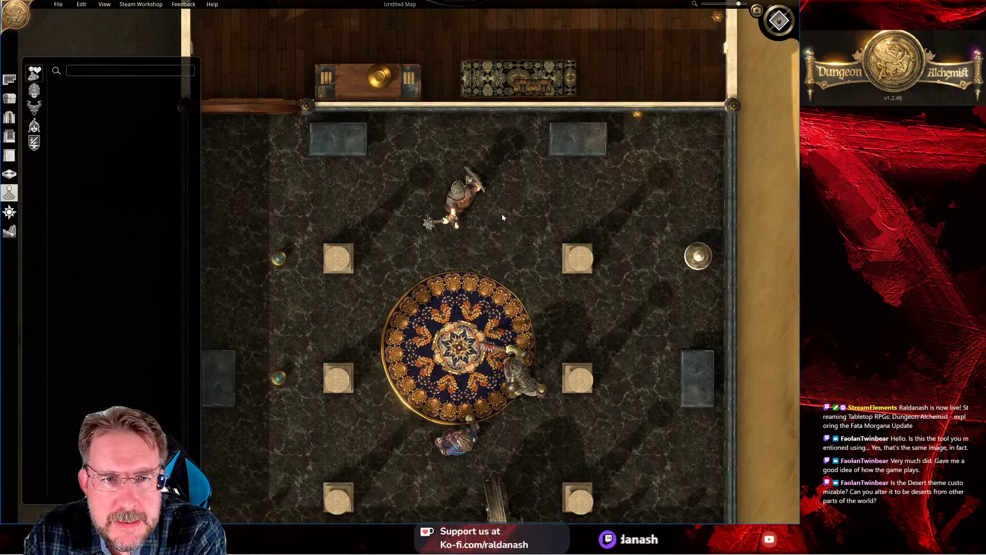
right_click_drag(521, 216, 572, 211)
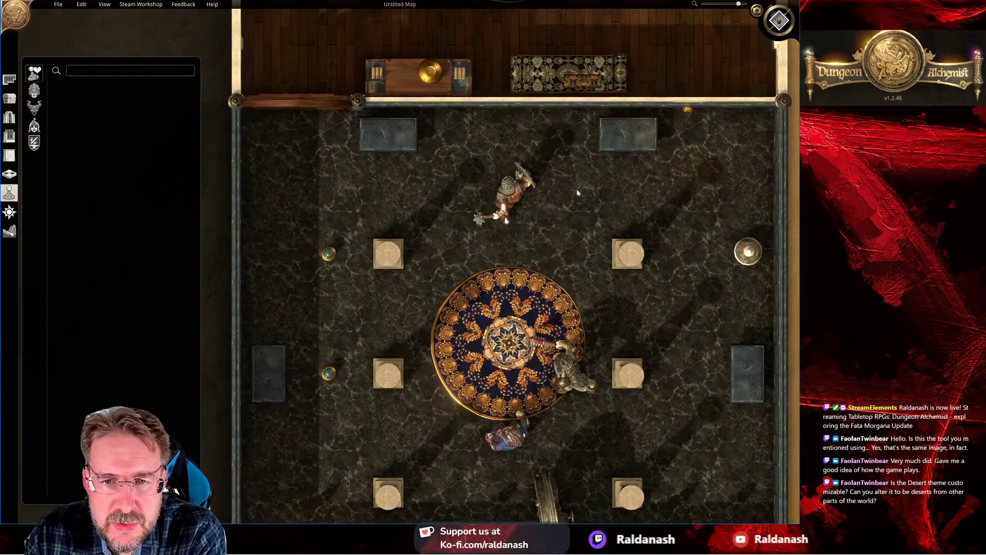
left_click(519, 196)
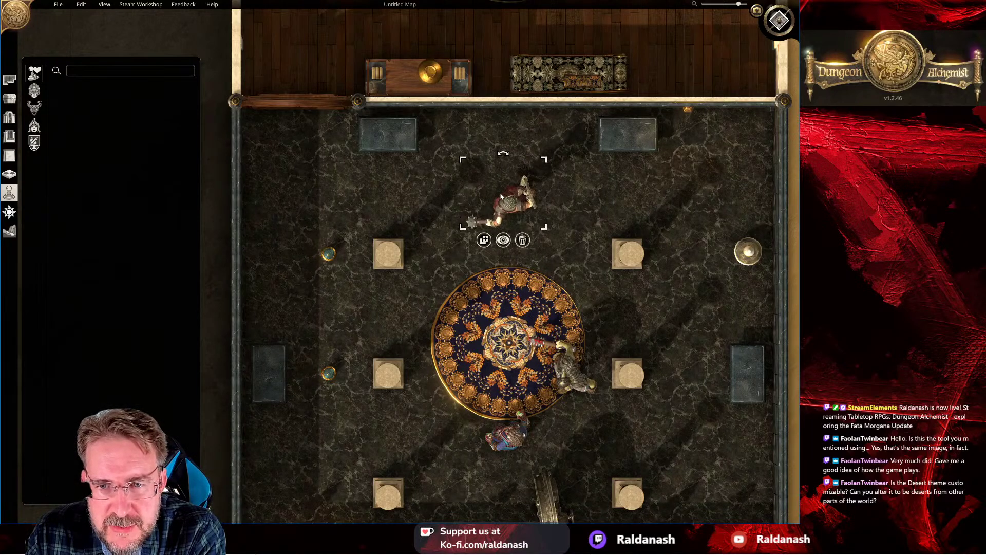
left_click_drag(500, 157, 580, 225)
left_click(457, 233)
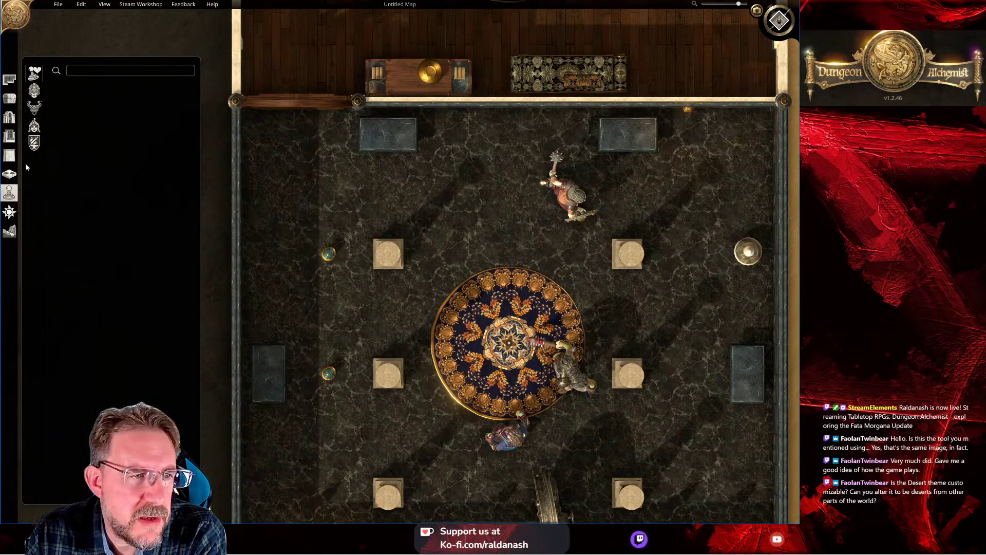
scroll(353, 150, "down", 3)
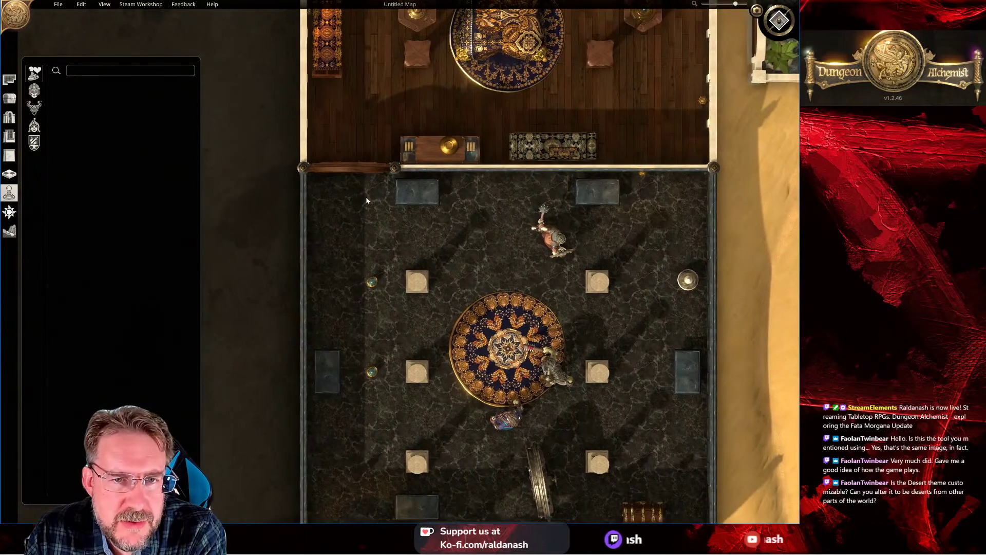
right_click_drag(374, 236, 152, 172)
right_click_drag(538, 139, 343, 192)
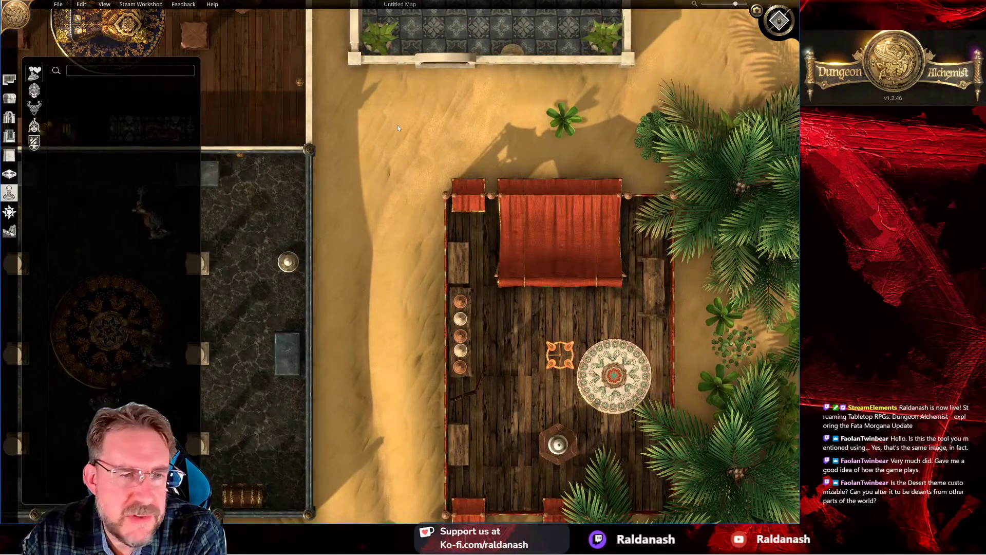
middle_click_drag(473, 127, 545, 119)
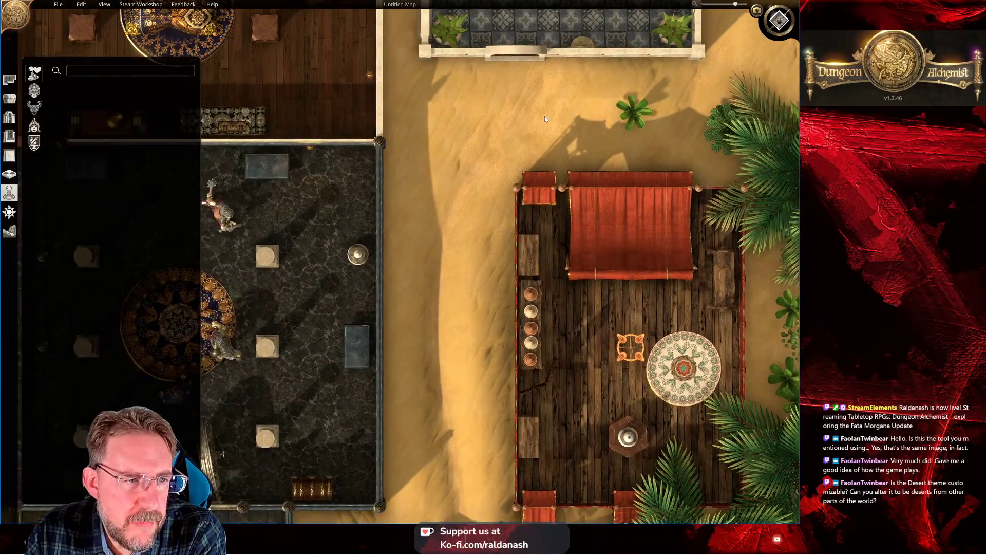
left_click(10, 213)
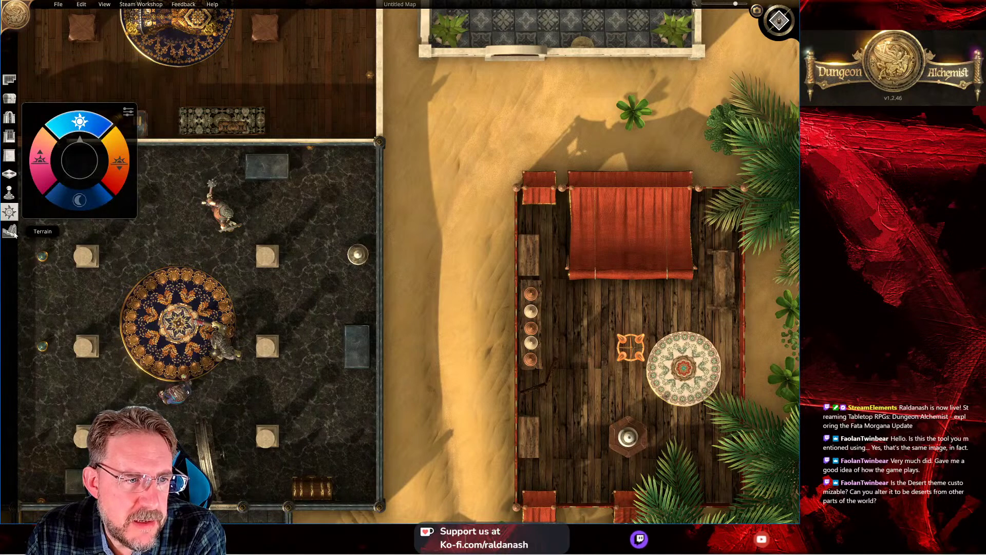
left_click(11, 232)
left_click(9, 80)
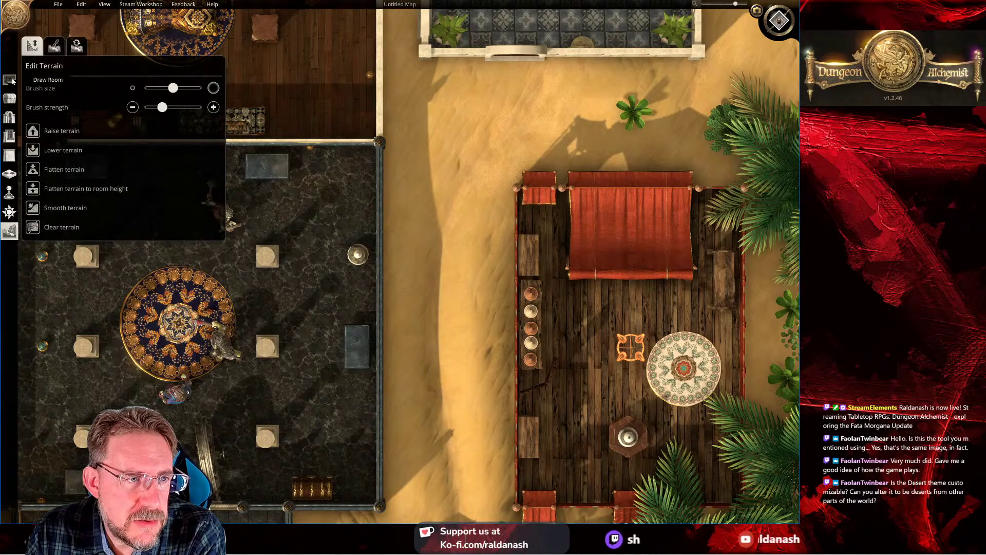
Step: Create a new digital Desert map with Grand Canyon elevation, Cacti Saguaro vegetation and Plateau room placement
left_click(58, 4)
left_click(79, 19)
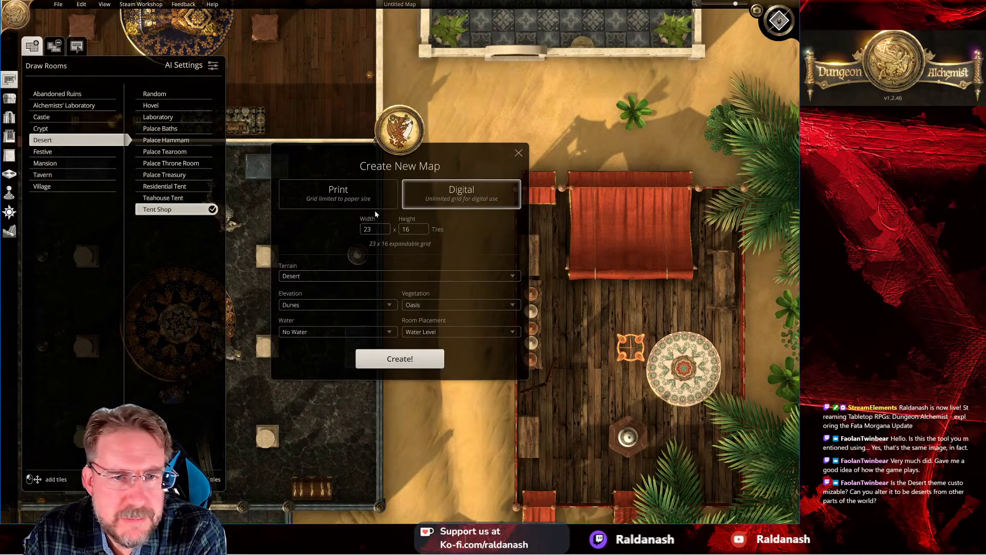
left_click(319, 305)
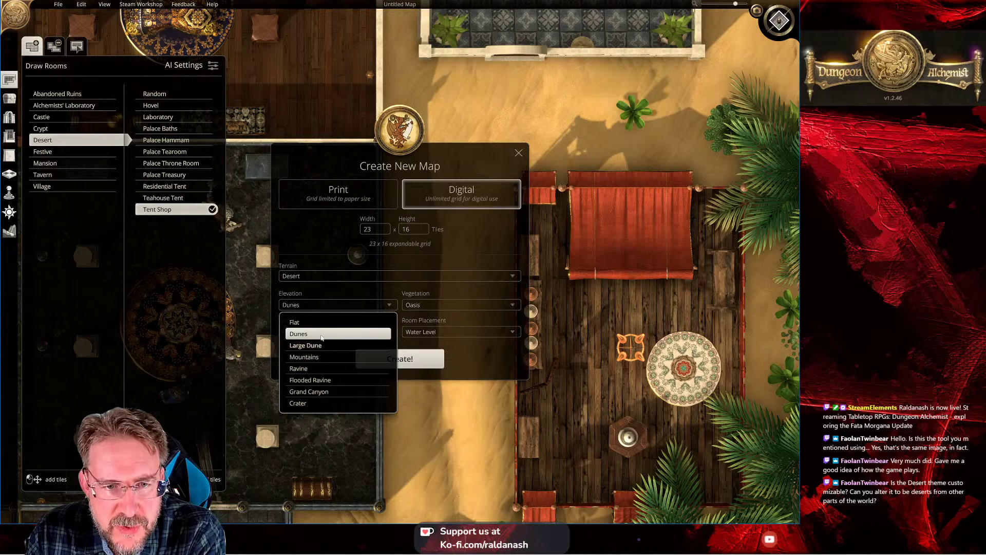
left_click(310, 392)
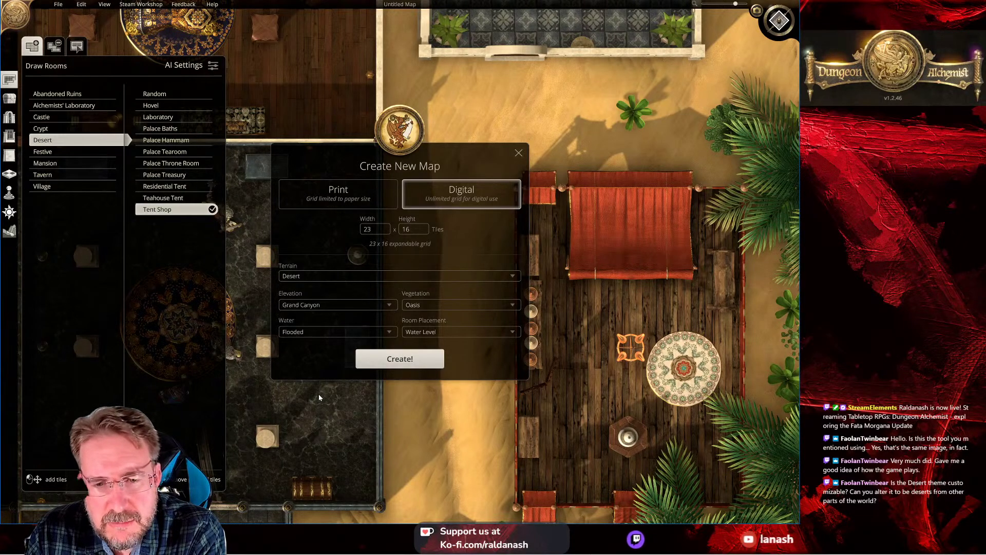
left_click(427, 306)
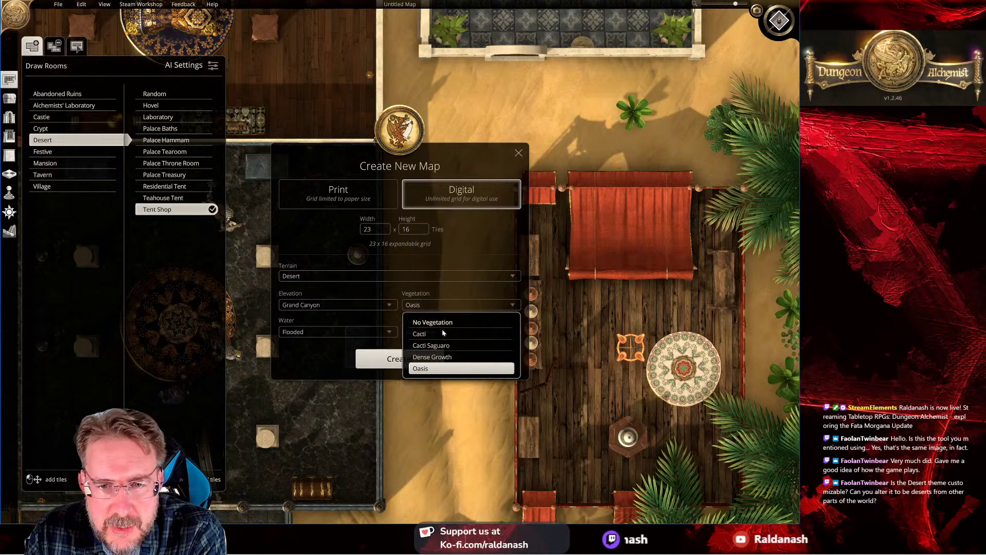
left_click(449, 346)
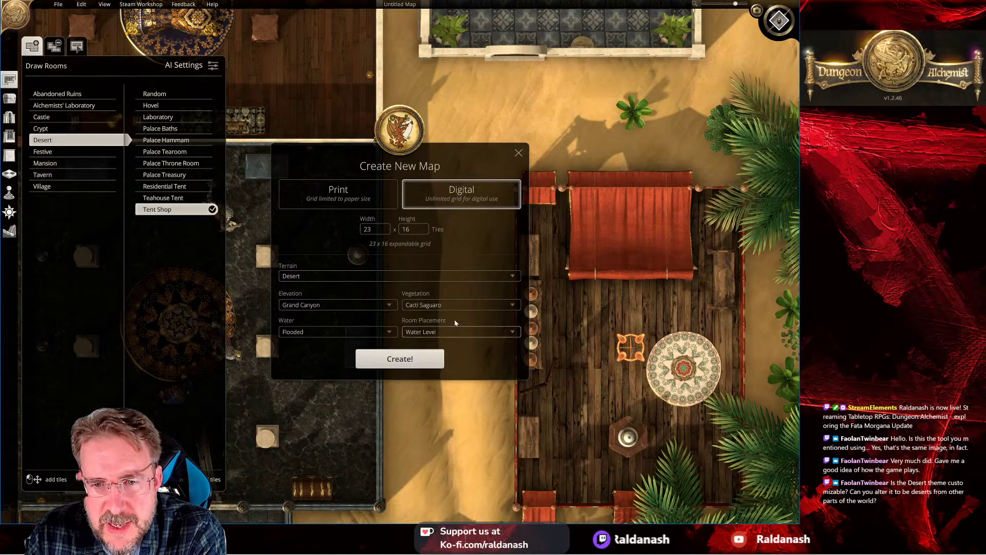
left_click(383, 334)
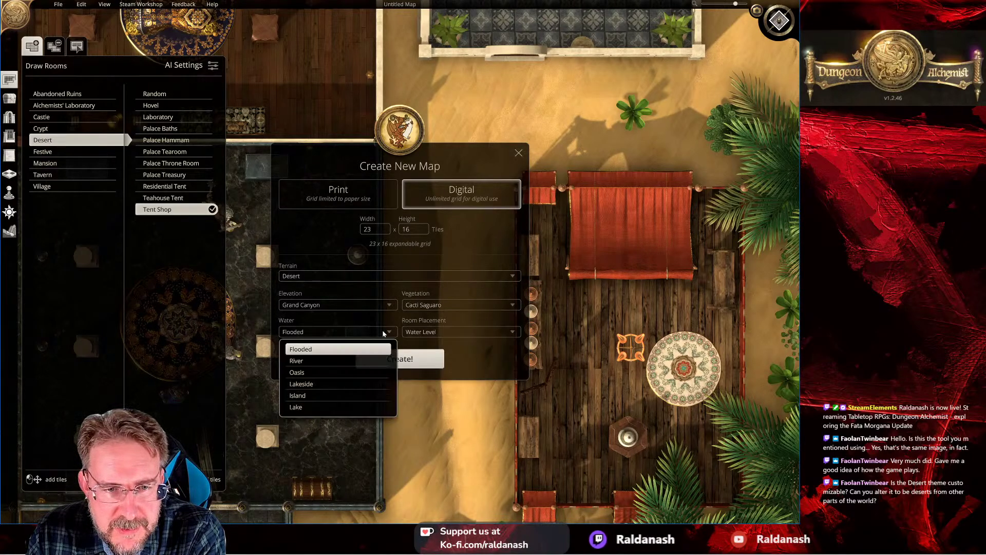
left_click(424, 333)
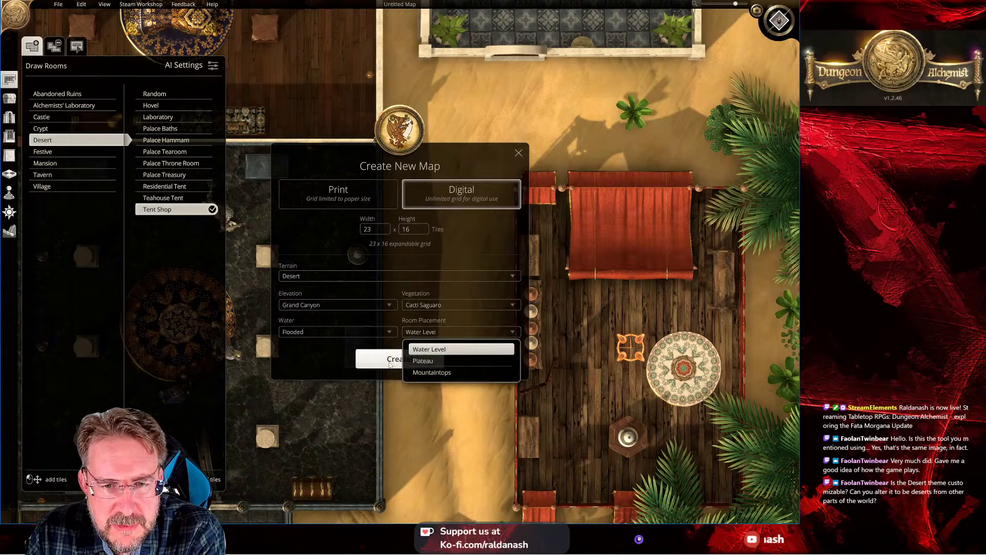
left_click(428, 361)
left_click(419, 363)
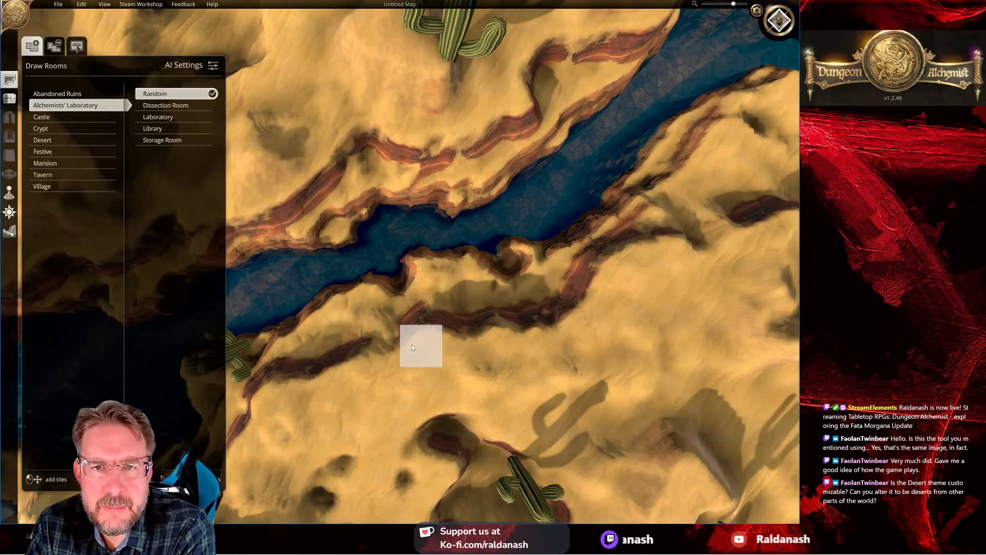
Step: Examine the flooded canyon's cliffs, water and sandy plateaus from several angles in the 3D view
middle_click_drag(412, 343, 323, 376)
right_click_drag(324, 376, 403, 411)
middle_click_drag(460, 378, 418, 402)
right_click_drag(419, 402, 405, 292)
middle_click_drag(359, 399, 311, 394)
right_click_drag(310, 394, 448, 384)
scroll(469, 426, "up", 1)
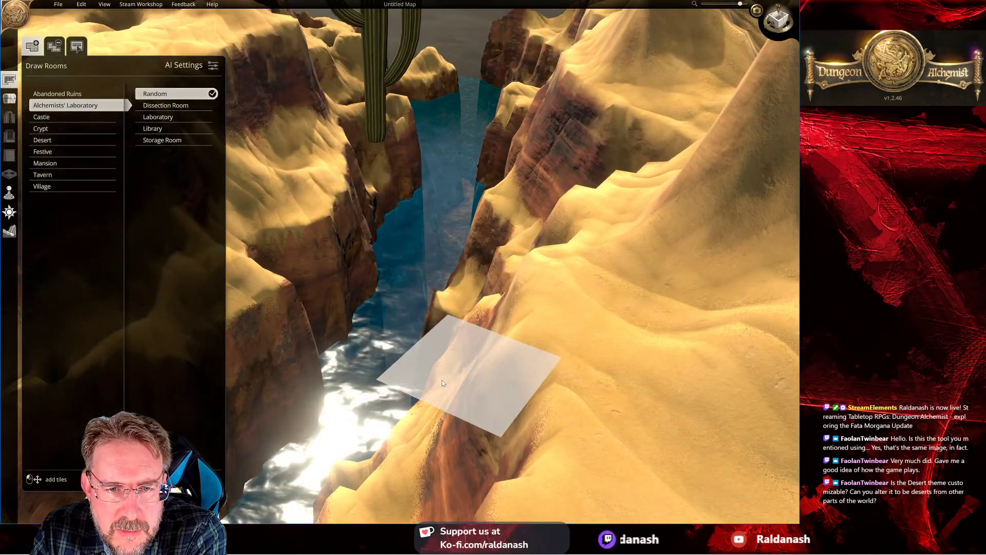
right_click_drag(442, 382, 689, 320)
right_click_drag(603, 333, 501, 470)
mouse_move(553, 301)
right_mouse_down()
mouse_move(587, 291)
mouse_move(434, 520)
mouse_move(497, 353)
mouse_move(503, 432)
mouse_move(571, 314)
mouse_move(391, 307)
mouse_move(681, 295)
mouse_move(778, 239)
mouse_move(546, 295)
right_mouse_up()
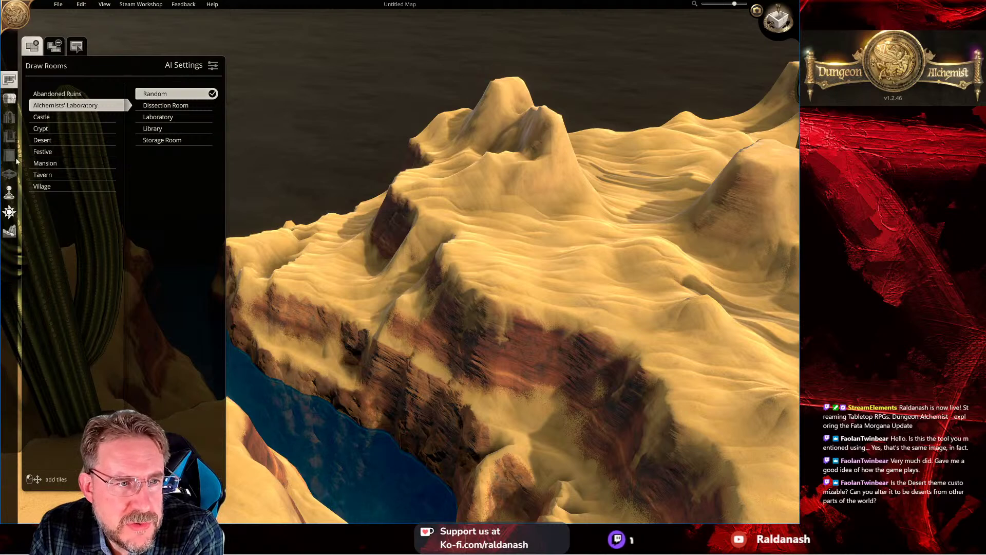
Step: Raise the terrain along the canyon rim and smooth the raised slope into the plateau
left_click(10, 231)
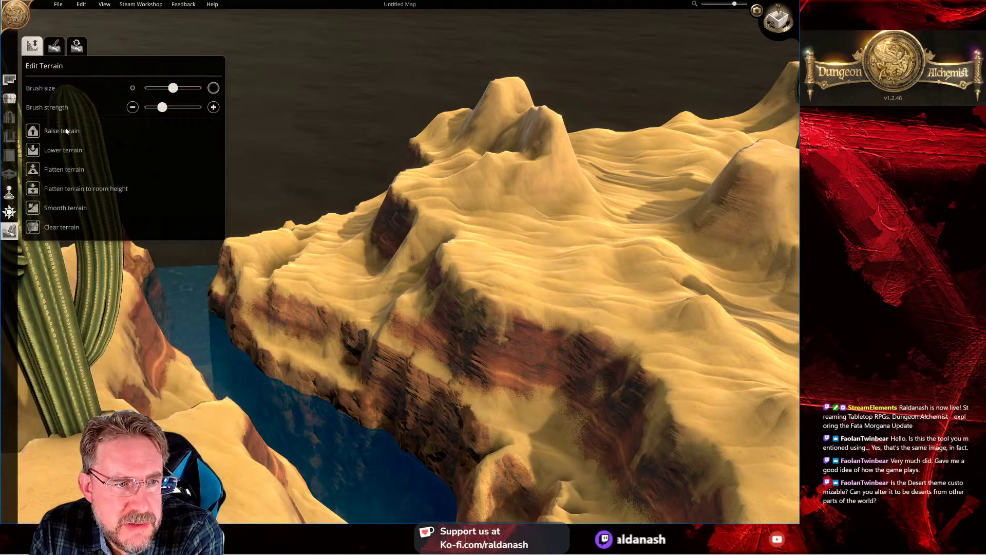
mouse_move(348, 295)
left_mouse_down()
mouse_move(319, 276)
mouse_move(318, 231)
mouse_move(442, 335)
mouse_move(445, 312)
mouse_move(384, 305)
left_mouse_up()
key("a")
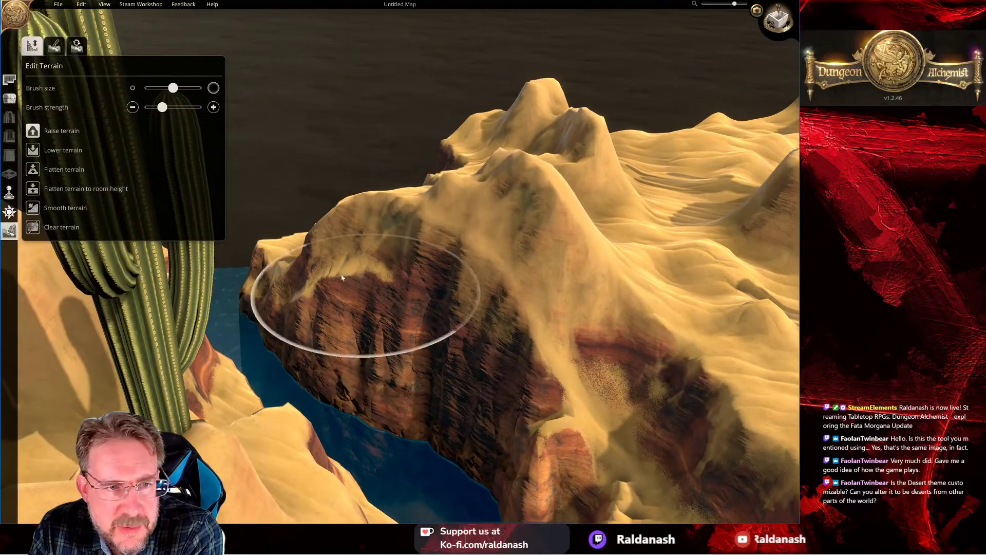
mouse_move(390, 246)
left_mouse_down()
mouse_move(473, 267)
mouse_move(525, 236)
mouse_move(531, 151)
mouse_move(661, 282)
mouse_move(698, 190)
mouse_move(551, 143)
mouse_move(446, 154)
left_mouse_up()
left_click(76, 211)
mouse_move(355, 244)
left_mouse_down()
mouse_move(370, 245)
mouse_move(405, 314)
mouse_move(457, 236)
mouse_move(550, 334)
mouse_move(560, 375)
mouse_move(451, 370)
mouse_move(319, 280)
mouse_move(324, 229)
left_mouse_up()
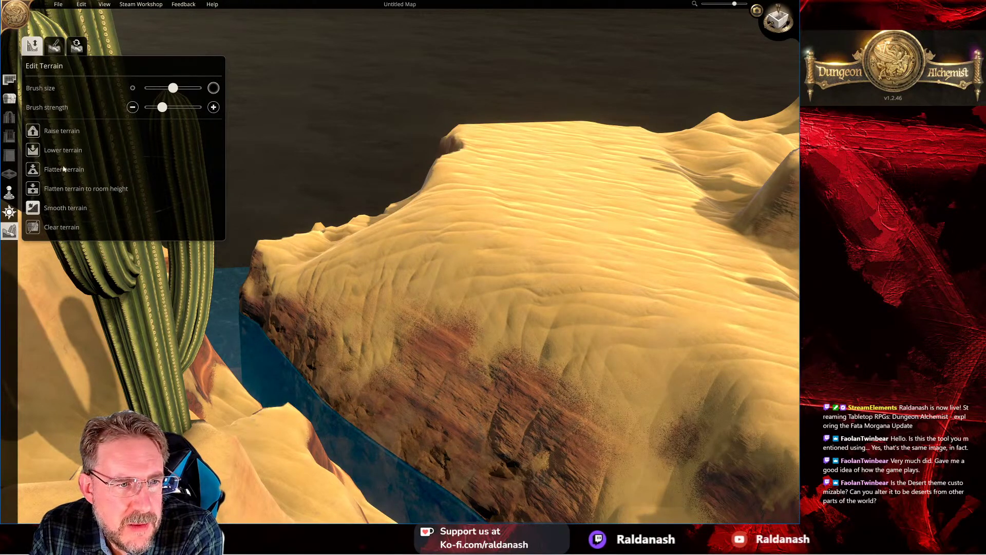
Step: Brush over the sandy plateau beside the canyon with the Clear terrain tool
left_click(70, 226)
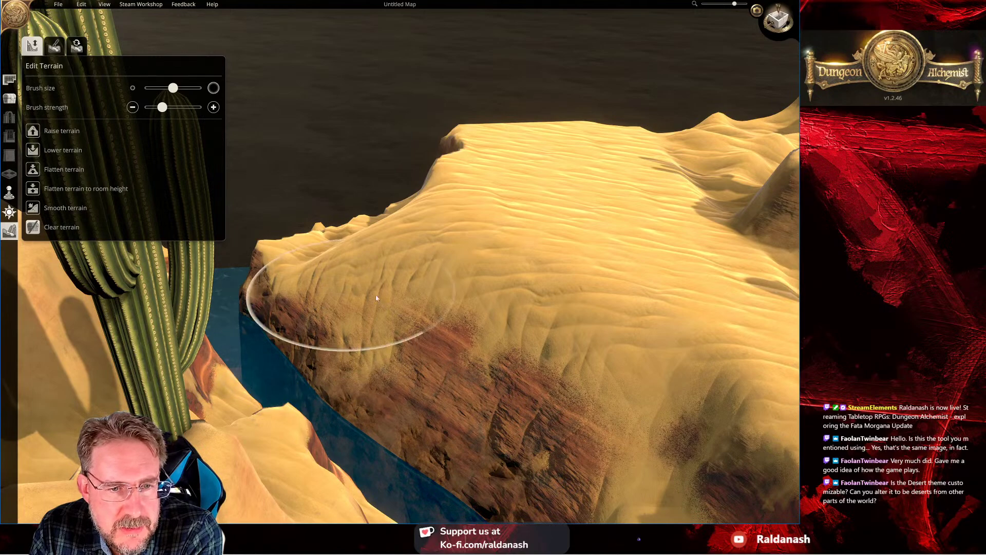
mouse_move(467, 300)
middle_mouse_down()
mouse_move(507, 269)
mouse_move(324, 326)
mouse_move(285, 224)
mouse_move(334, 482)
middle_mouse_up()
middle_click_drag(319, 241, 734, 339)
mouse_move(539, 293)
left_mouse_down()
mouse_move(478, 308)
mouse_move(500, 381)
left_mouse_up()
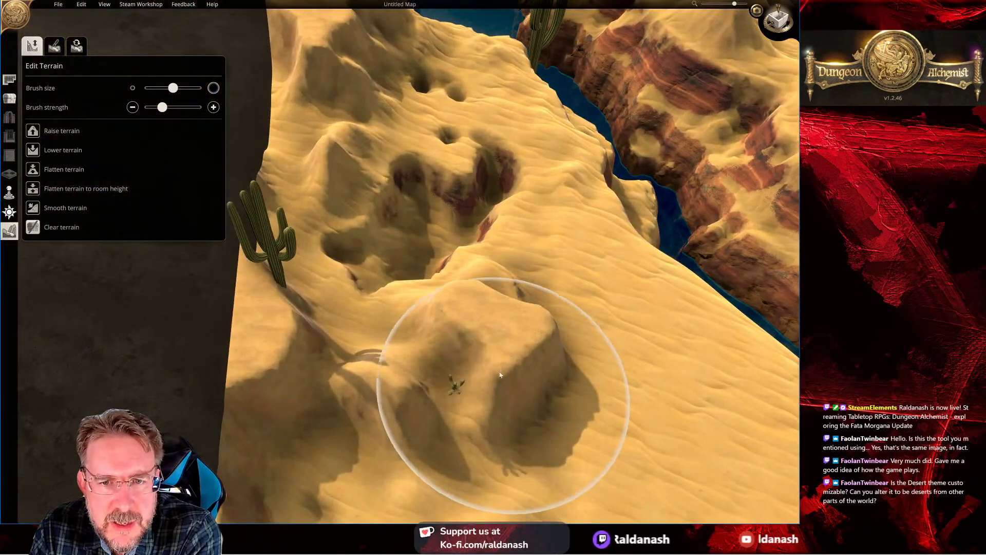
middle_click_drag(610, 266, 431, 200)
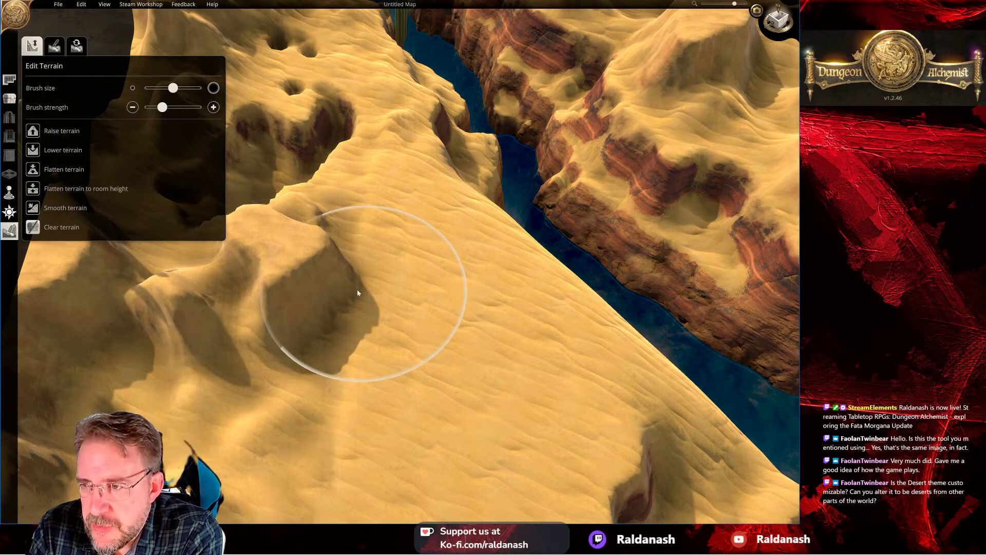
scroll(413, 173, "down", 5)
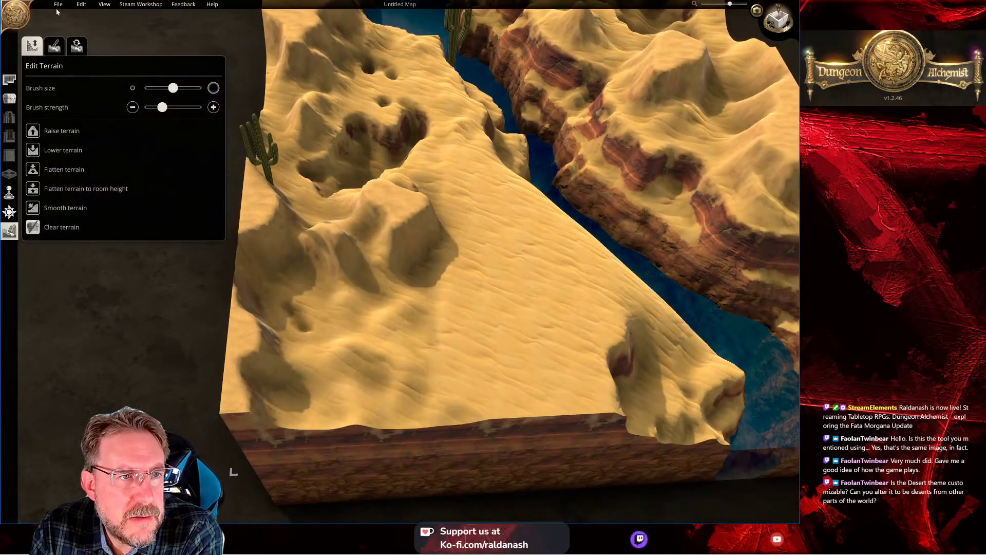
Step: Create a new digital map with Badlands terrain and Mesa elevation
left_click(57, 7)
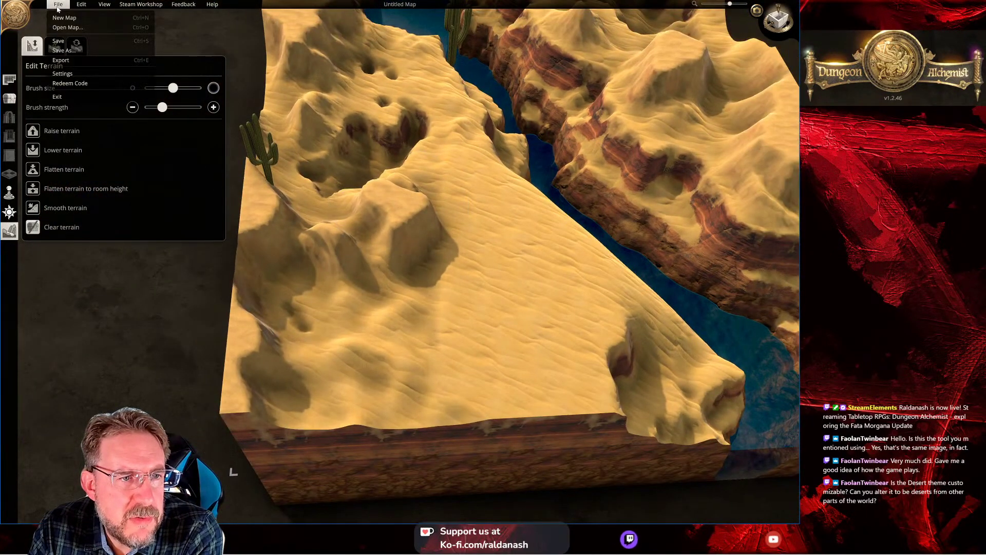
left_click(64, 18)
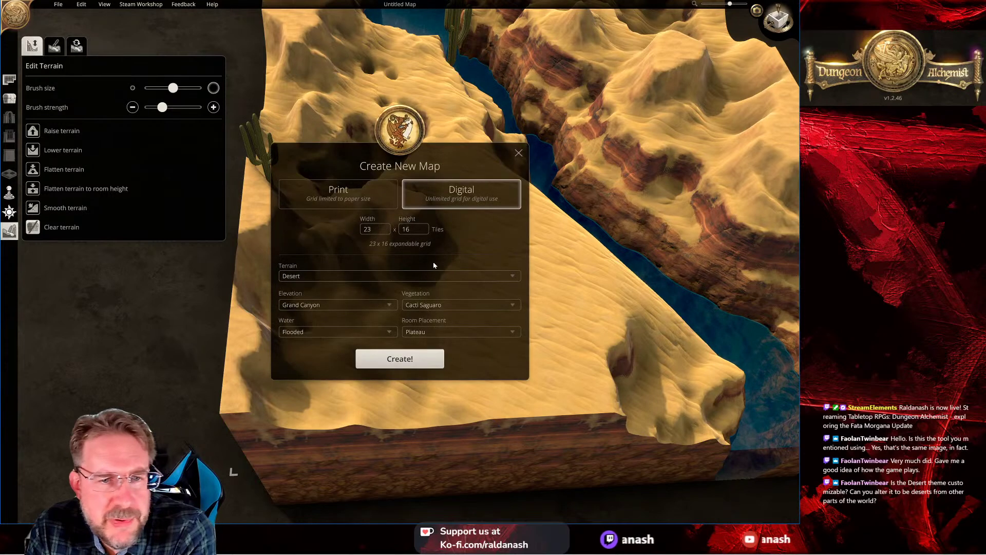
left_click(324, 278)
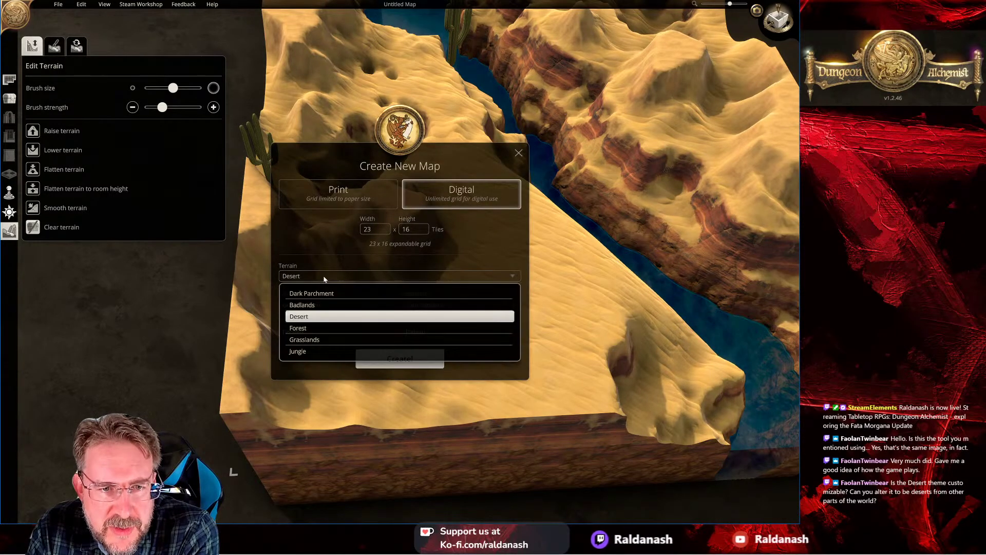
left_click(319, 306)
left_click(347, 306)
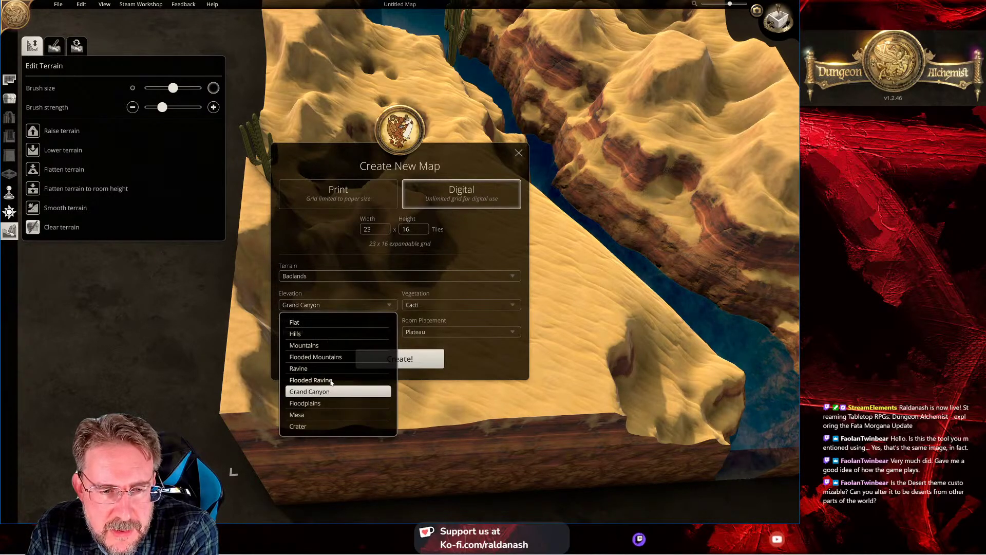
left_click(325, 415)
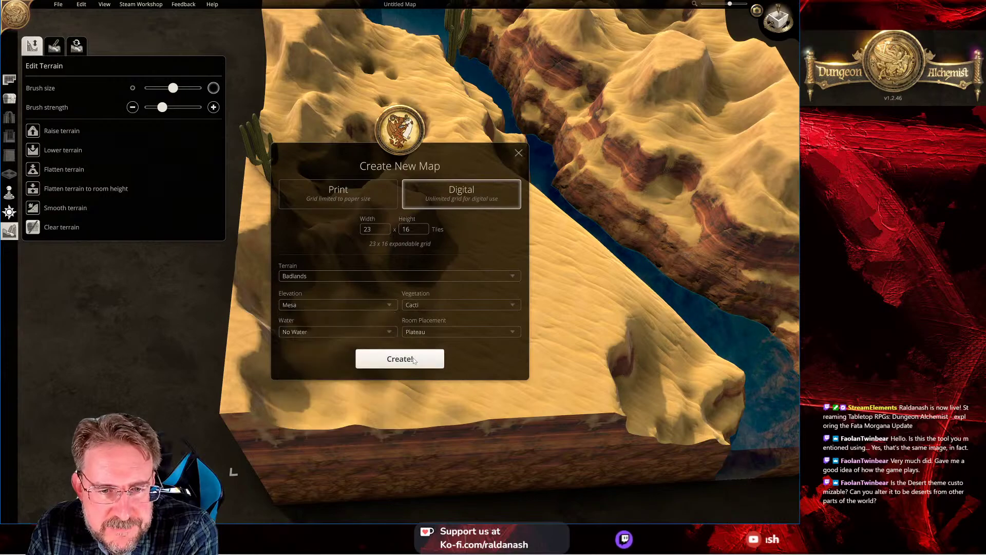
left_click(440, 354)
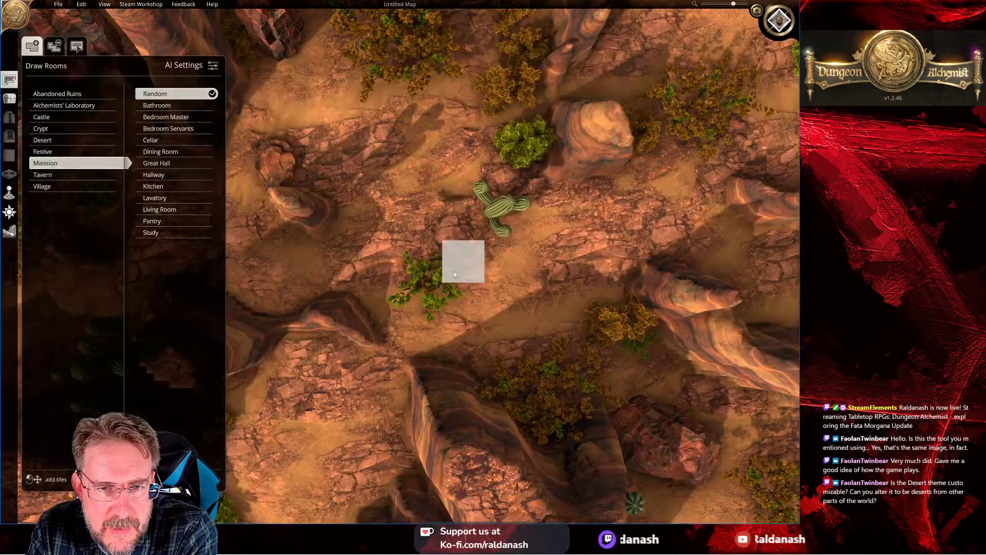
Step: Examine the badlands map's rock formations, cacti and shrubs from overhead and in the 3D view
middle_click_drag(458, 273, 420, 252)
scroll(532, 252, "down", 3)
right_click_drag(560, 256, 340, 299)
middle_click_drag(384, 291, 226, 279)
right_click_drag(376, 194, 466, 347)
right_click_drag(425, 264, 477, 260)
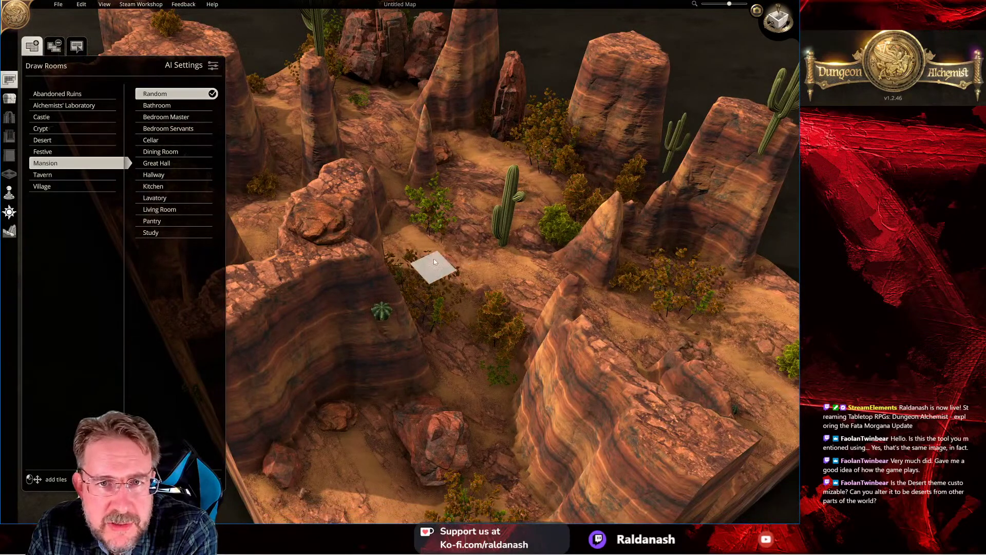
scroll(434, 262, "up", 5)
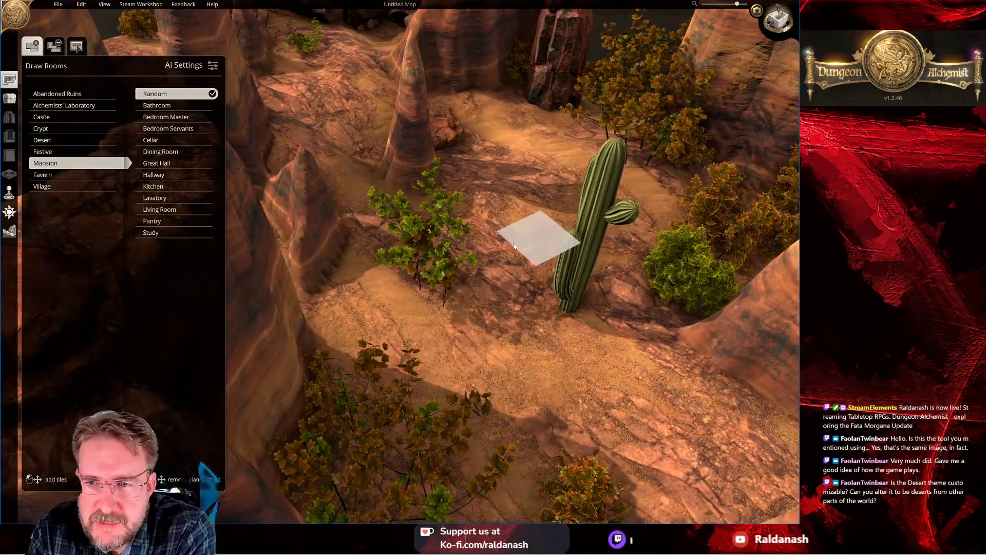
scroll(457, 261, "down", 3)
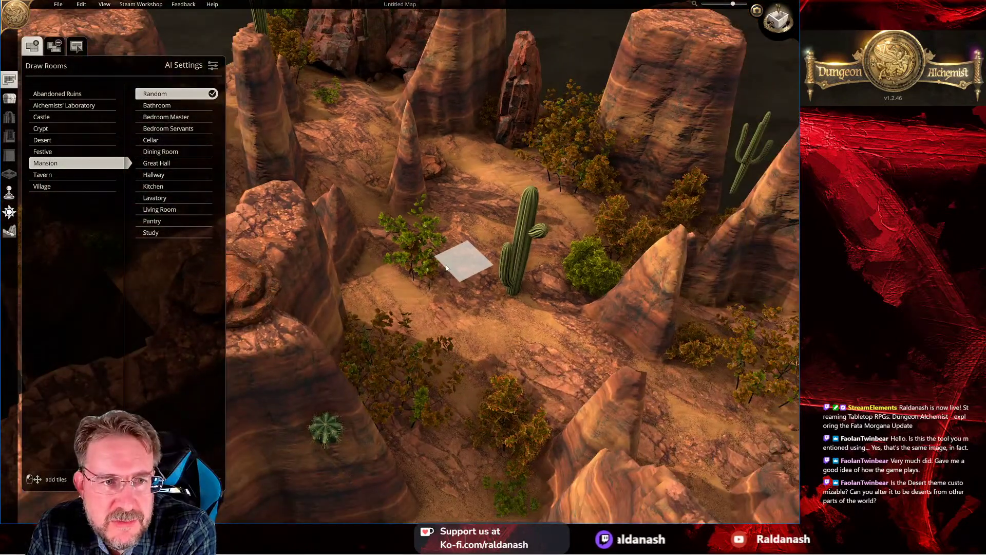
Step: Draw a Tent Shop room from the Desert theme on the open ground between the badlands rock spires
scroll(434, 262, "down", 1)
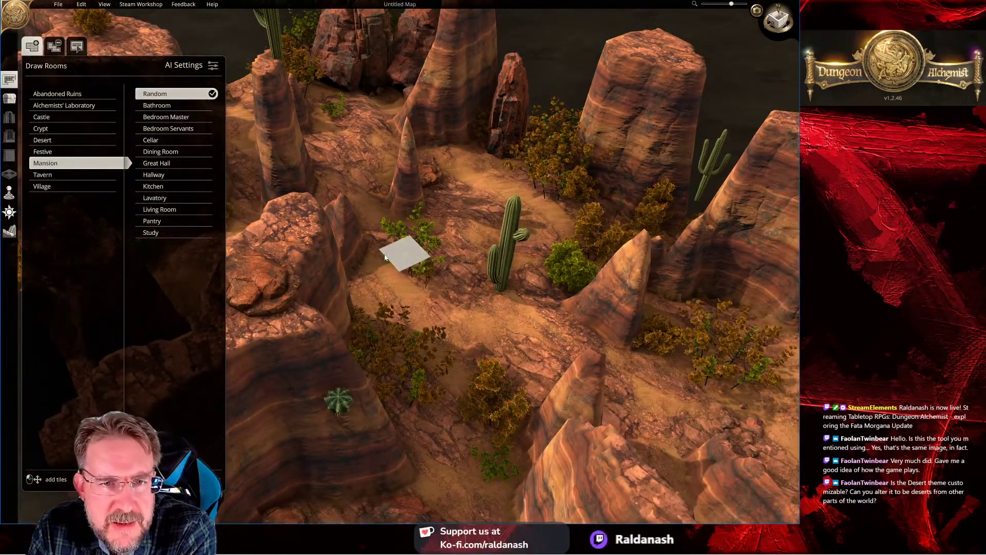
scroll(338, 213, "down", 1)
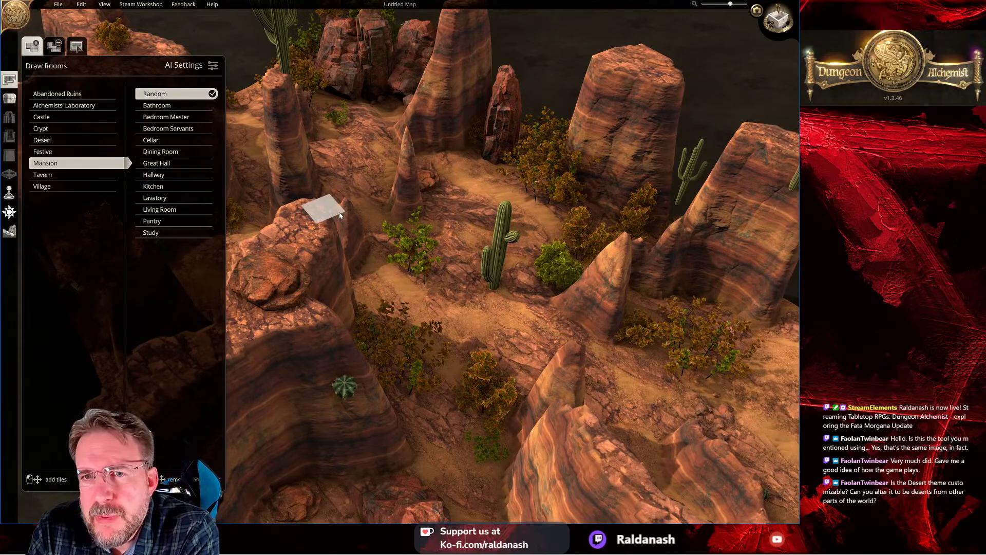
middle_click_drag(341, 216, 480, 225)
right_click_drag(480, 226, 506, 226)
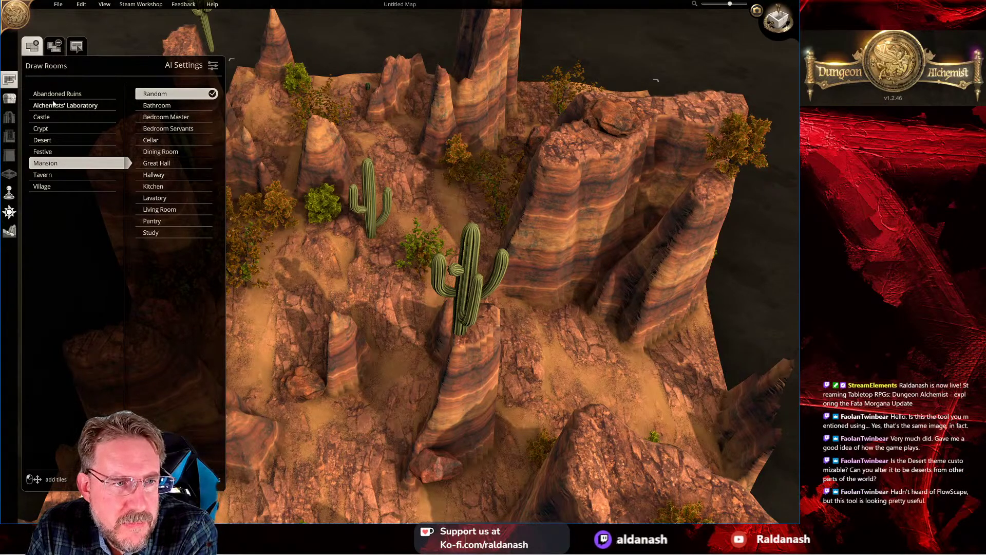
left_click(49, 141)
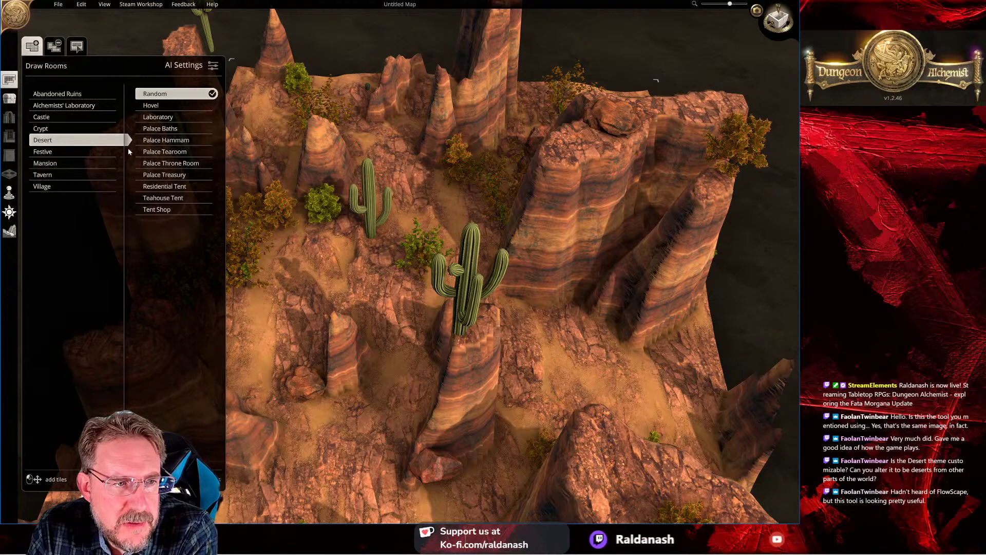
left_click(152, 210)
left_click_drag(311, 227, 409, 329)
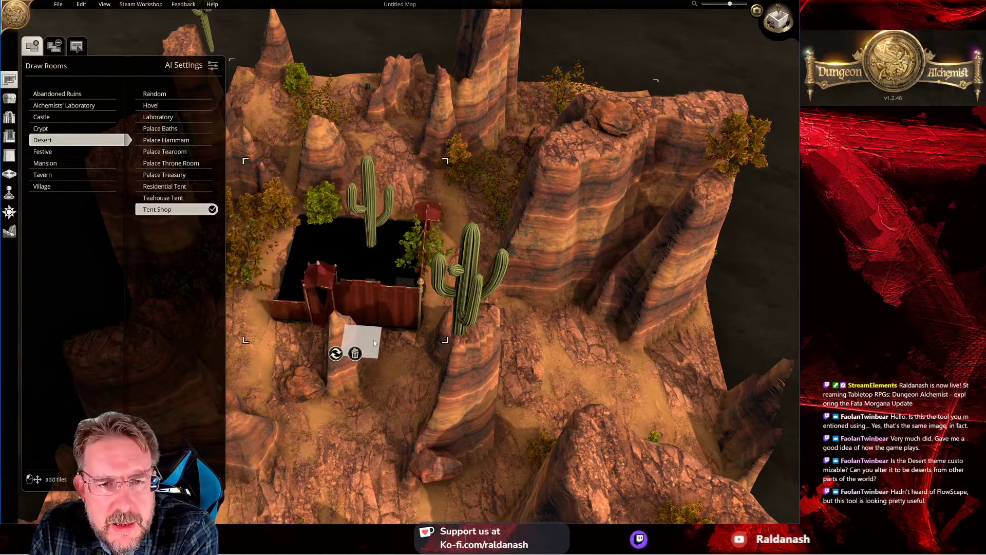
scroll(374, 340, "up", 3)
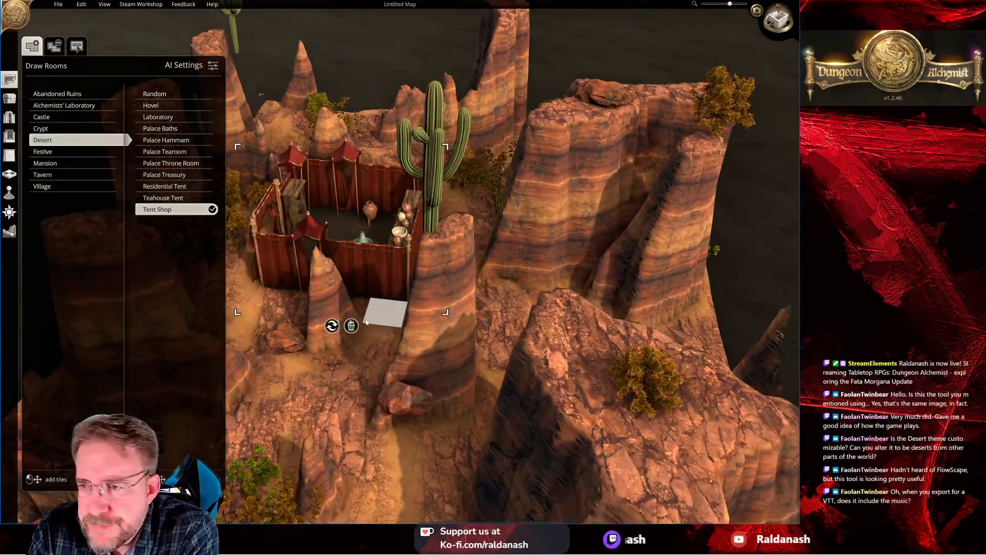
middle_click_drag(381, 324, 488, 380)
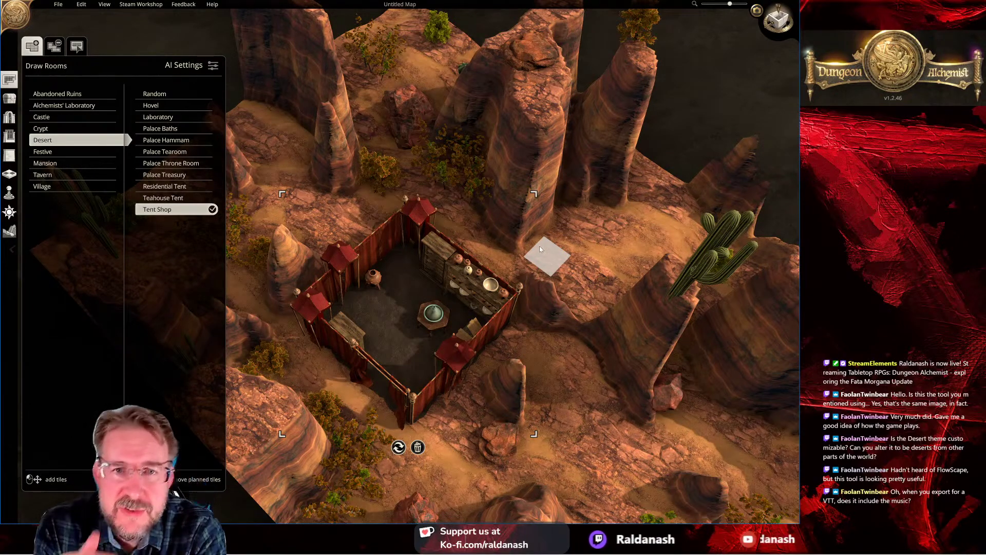
mouse_move(632, 219)
middle_mouse_down()
mouse_move(661, 200)
mouse_move(646, 213)
middle_mouse_up()
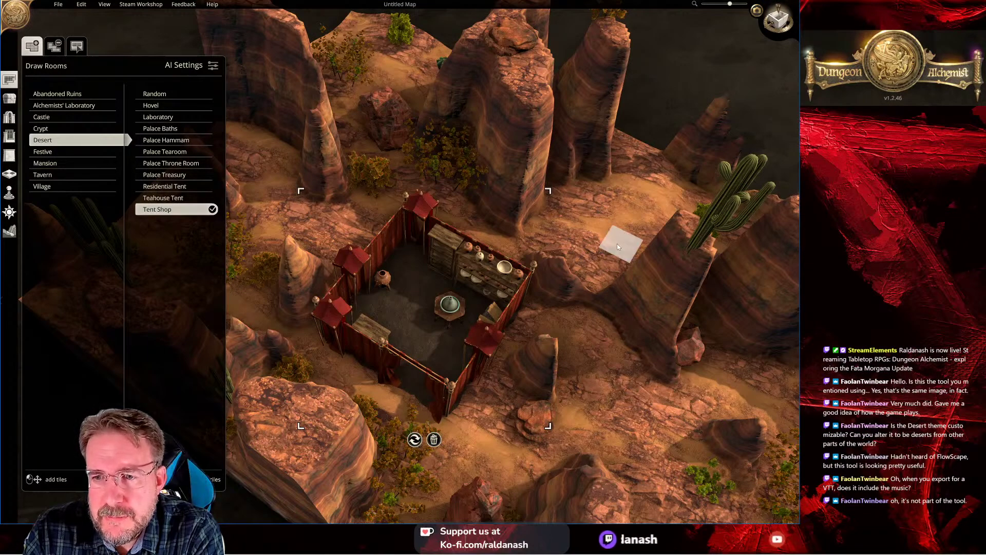
middle_click_drag(613, 245, 611, 252)
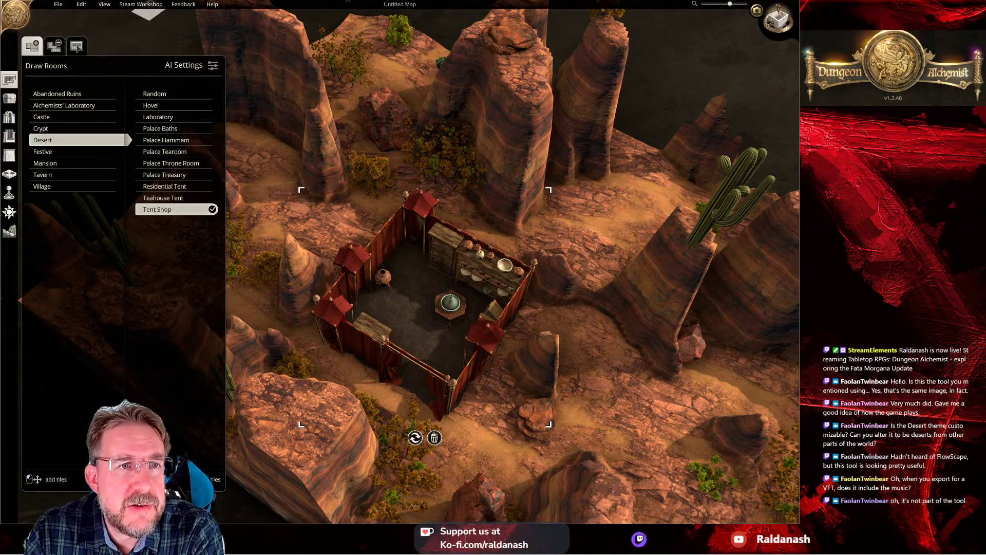
Step: Look through the Graphics, Controls and Grid settings and close them without saving changes
left_click(58, 4)
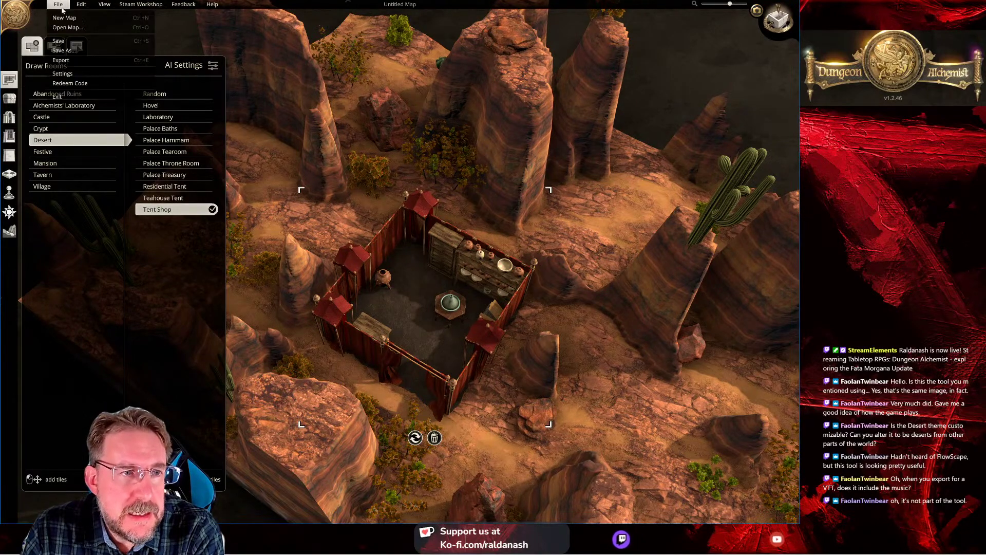
mouse_move(84, 6)
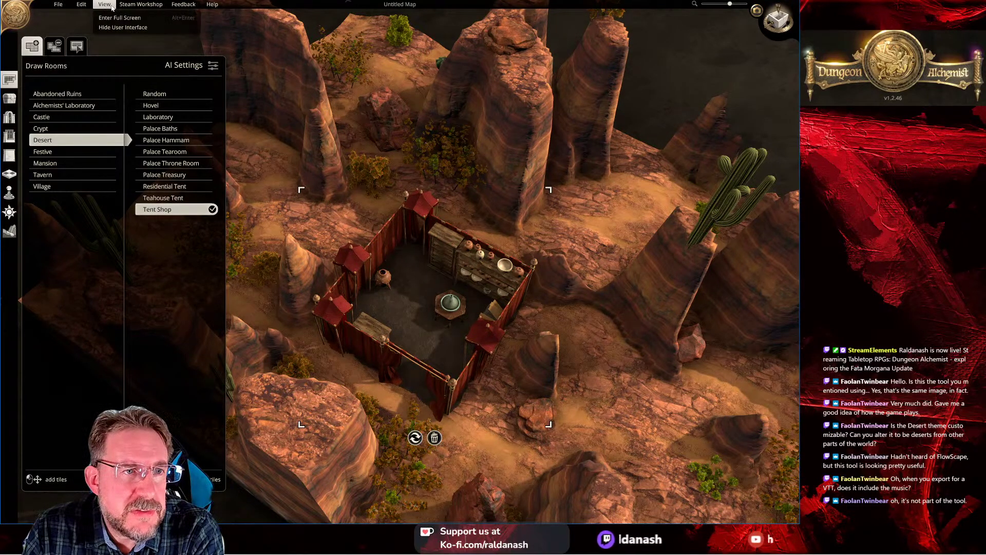
mouse_move(132, 10)
mouse_move(211, 6)
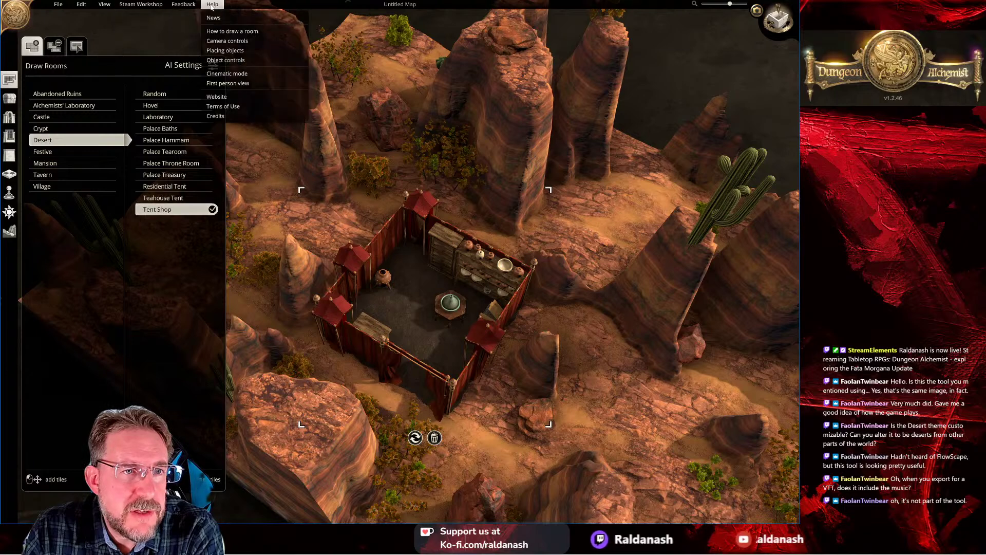
mouse_move(50, 5)
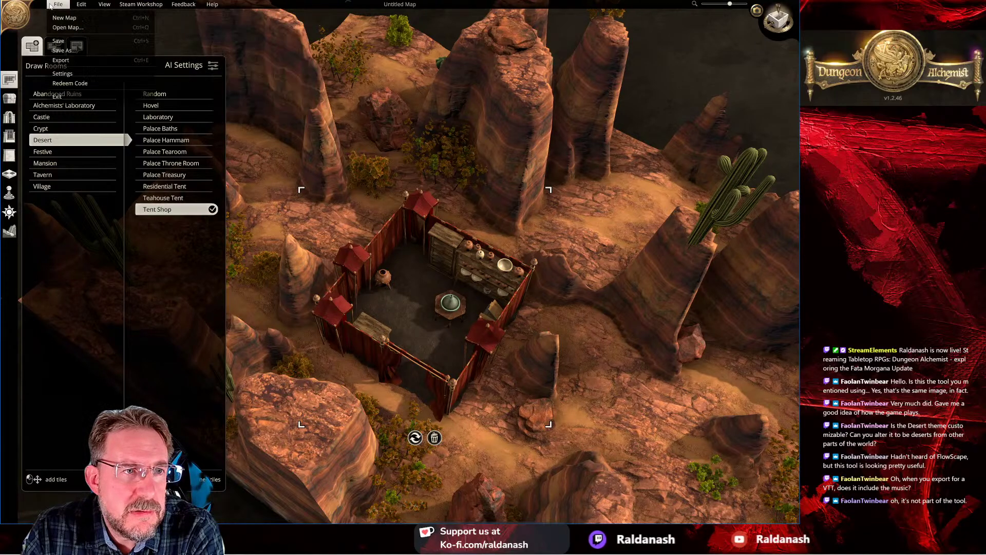
left_click(64, 74)
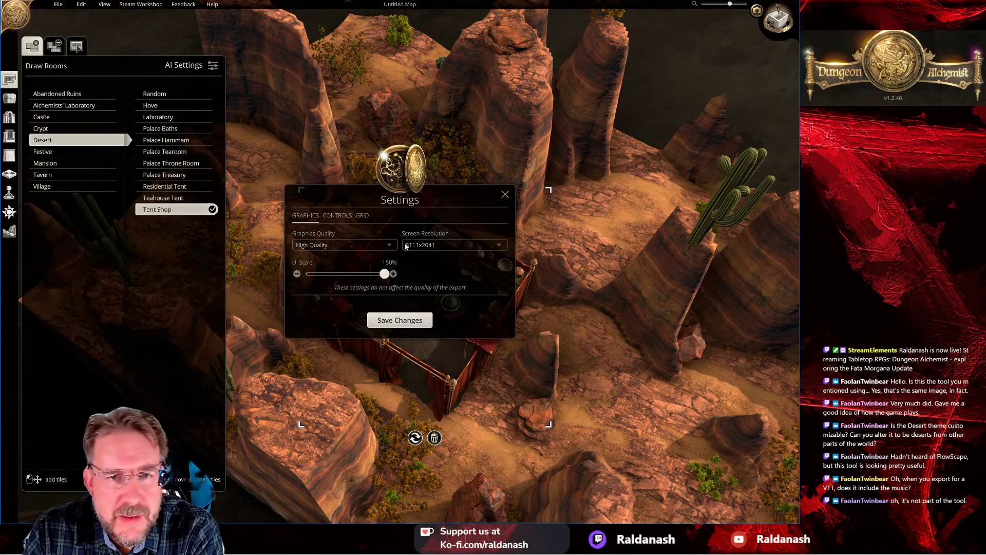
left_click(342, 220)
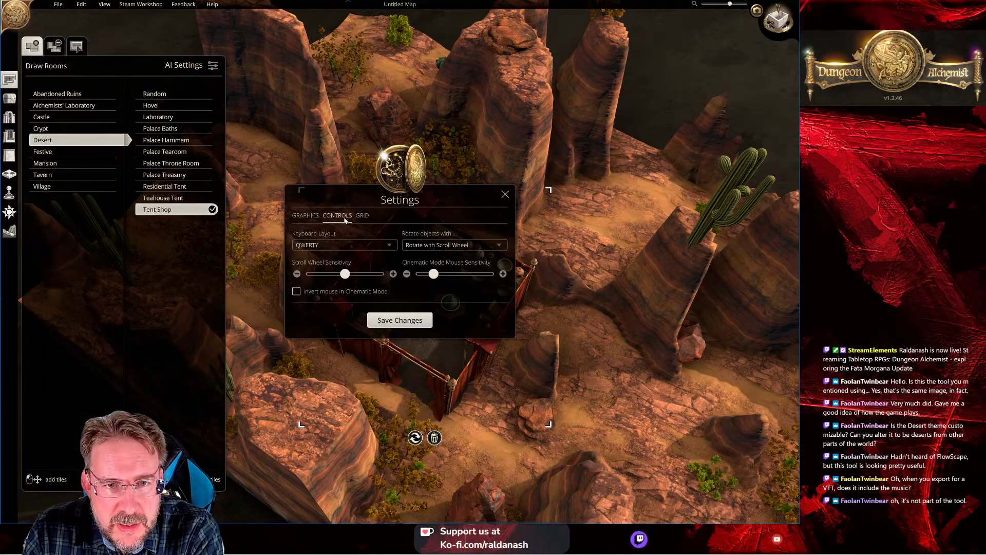
left_click(361, 221)
left_click(340, 218)
left_click(313, 217)
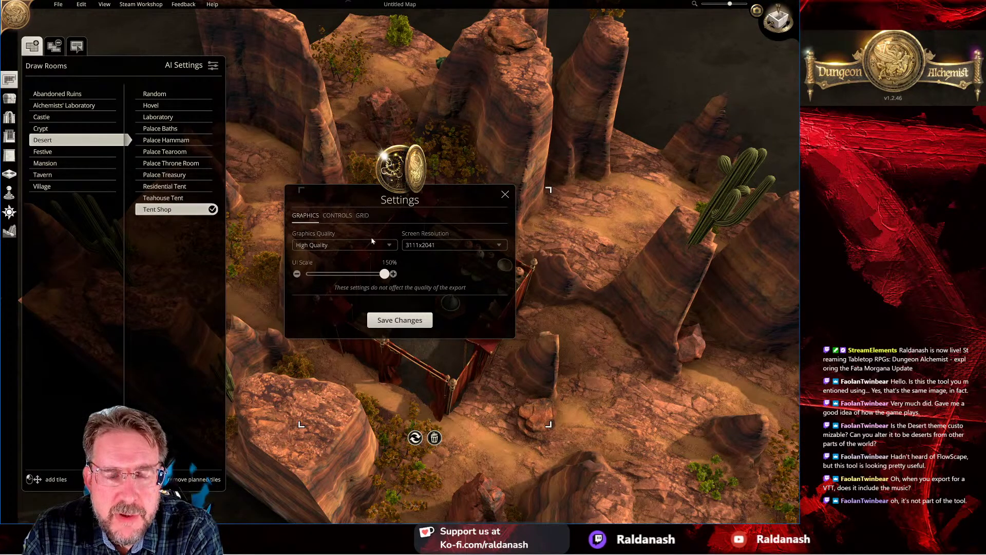
left_click(506, 196)
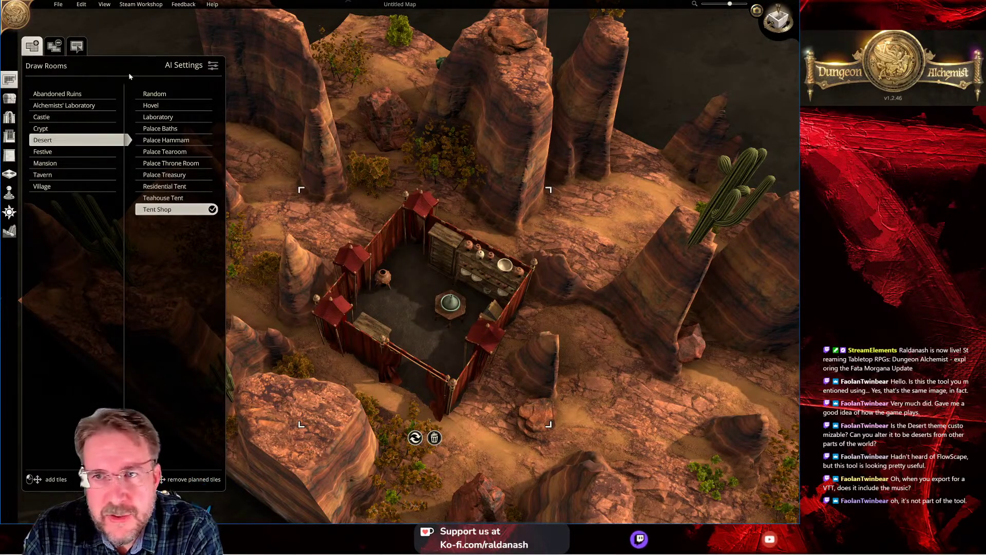
left_click(102, 5)
mouse_move(134, 6)
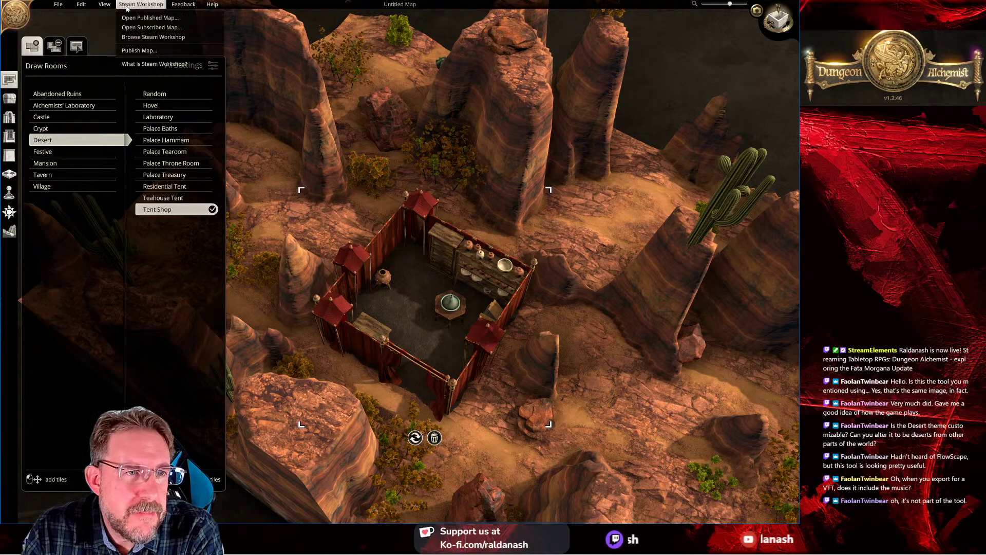
mouse_move(209, 8)
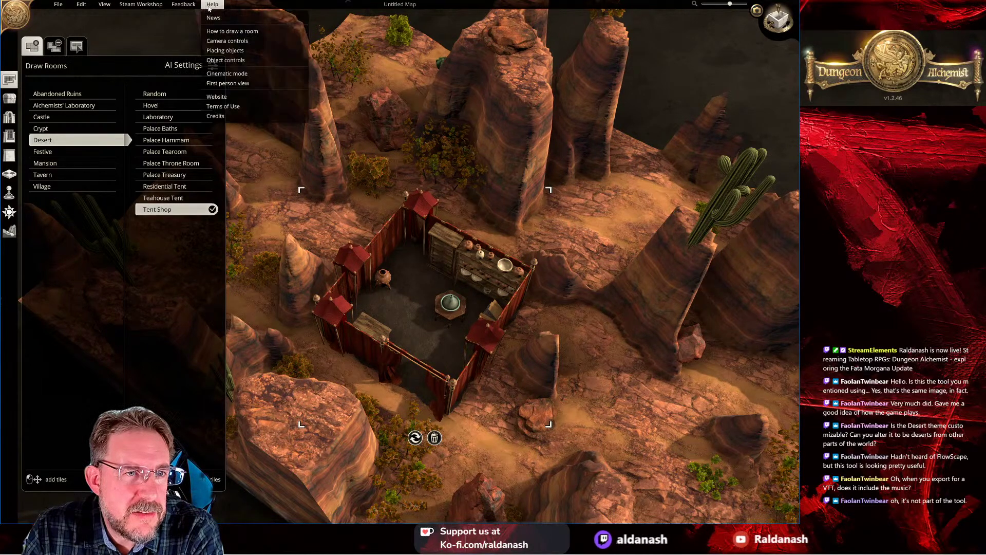
mouse_move(61, 6)
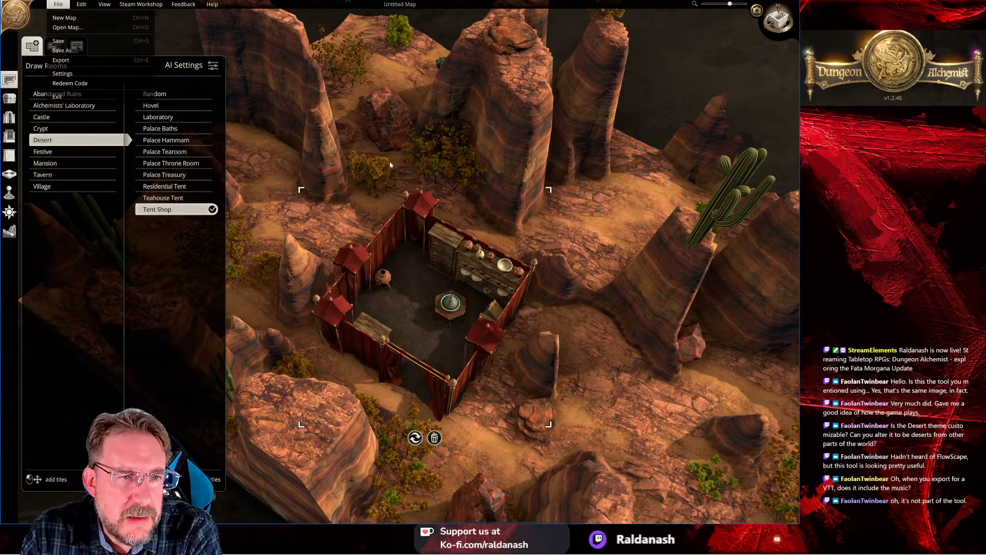
Step: Switch to object placement and examine the tent shop's curtain walls, shelves and furnishings up close from several angles
right_click_drag(330, 209, 476, 237)
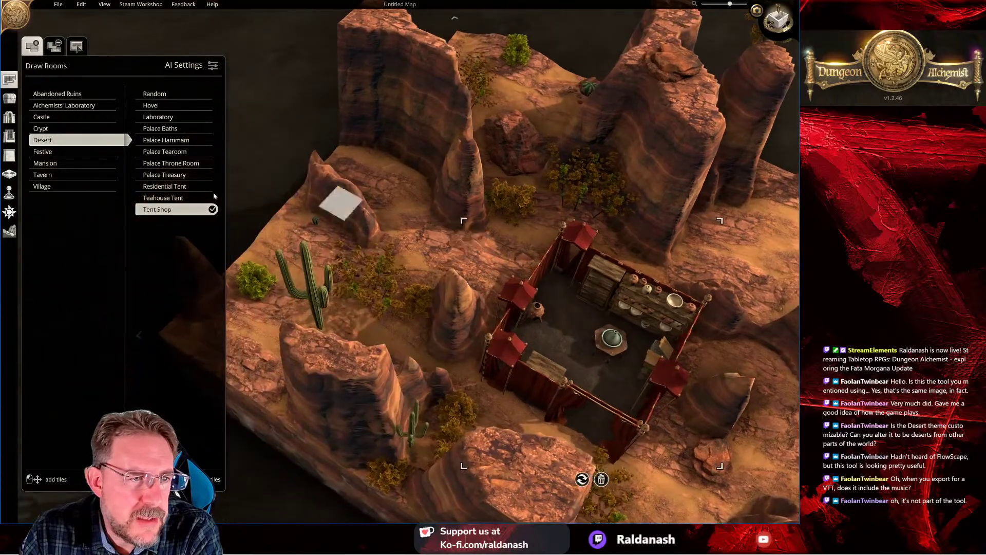
left_click(14, 100)
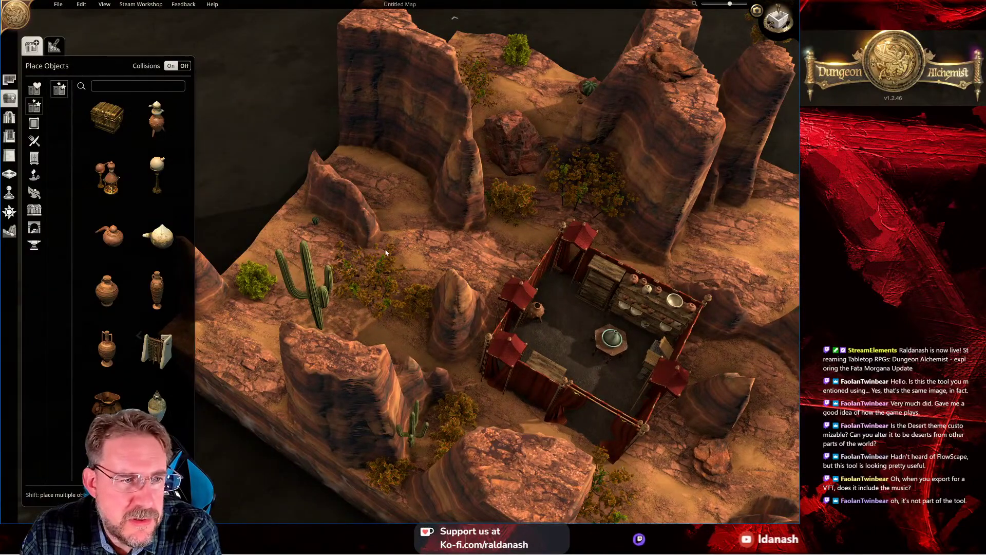
right_click_drag(400, 268, 297, 229)
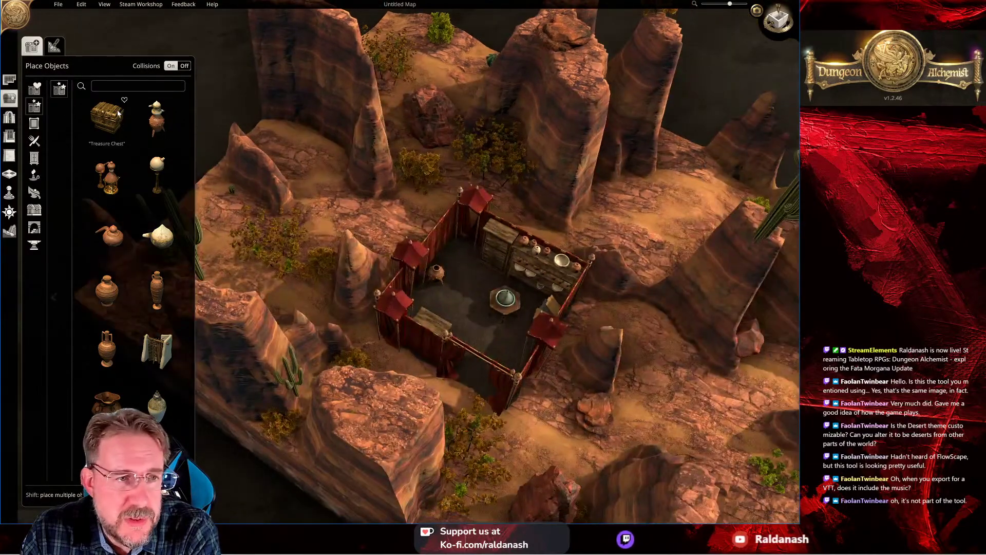
scroll(424, 239, "up", 5)
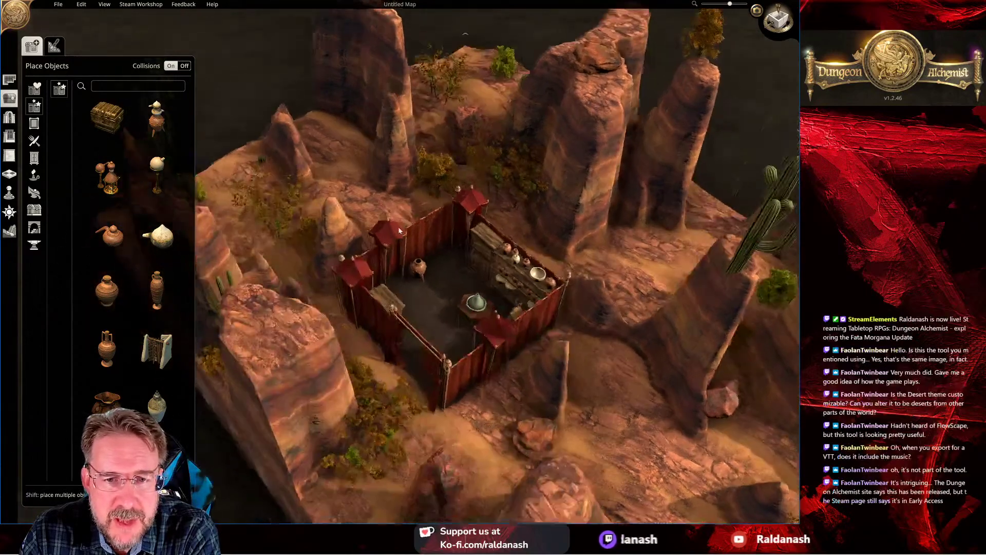
scroll(446, 239, "up", 2)
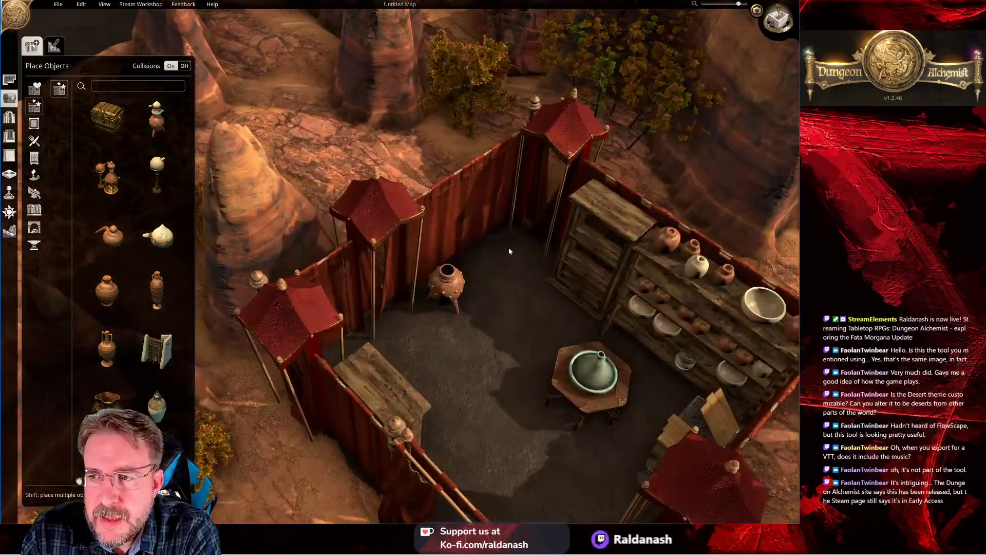
right_click_drag(517, 255, 465, 223)
middle_click_drag(465, 222, 425, 204)
right_click_drag(424, 203, 493, 230)
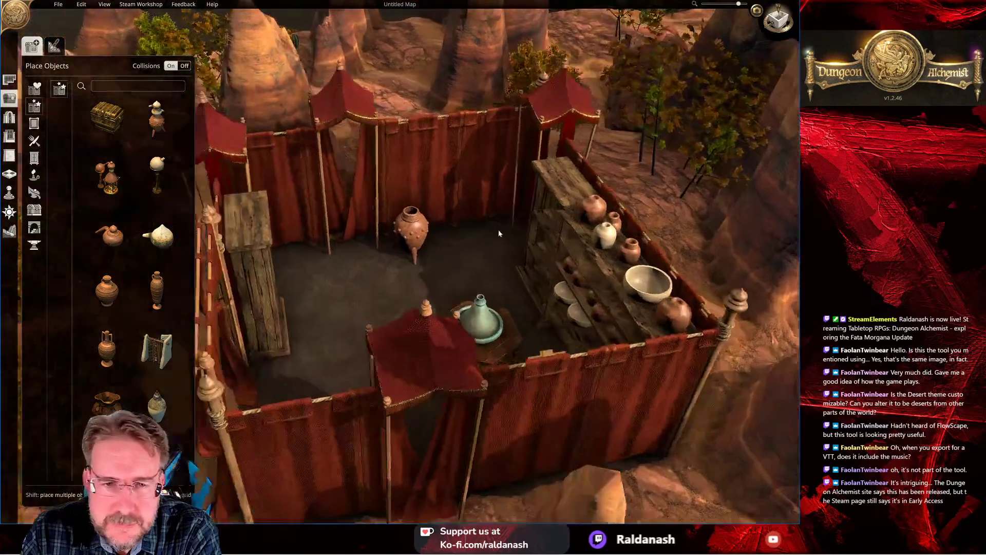
scroll(486, 237, "up", 1)
mouse_move(483, 236)
middle_mouse_down()
mouse_move(494, 255)
mouse_move(479, 243)
middle_mouse_up()
middle_click_drag(358, 325, 590, 277)
right_click_drag(590, 277, 533, 259)
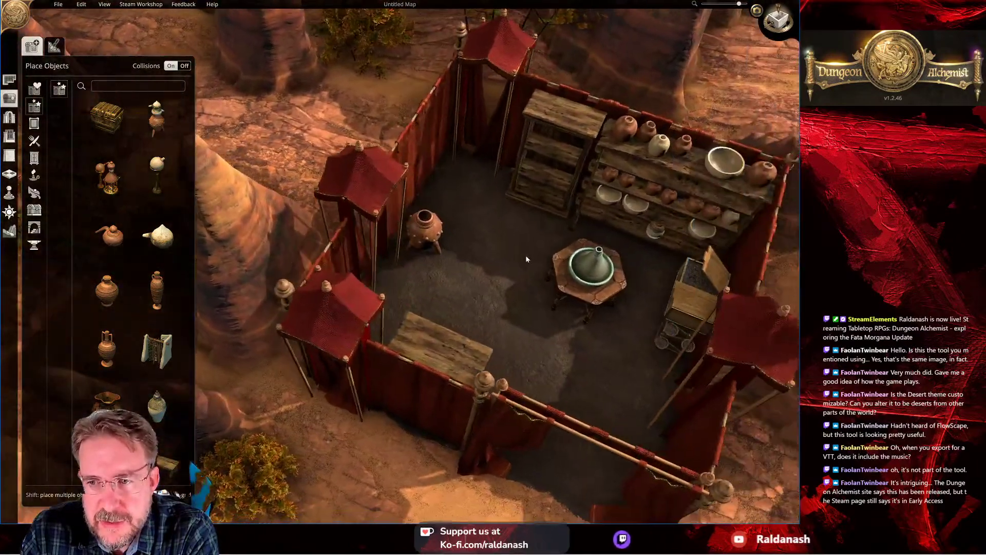
key("q")
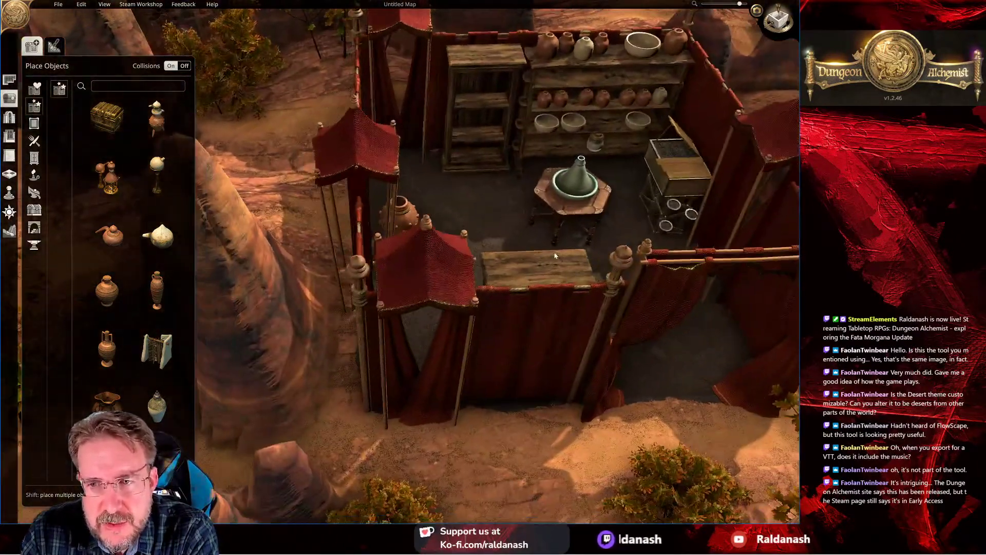
scroll(553, 258, "down", 6)
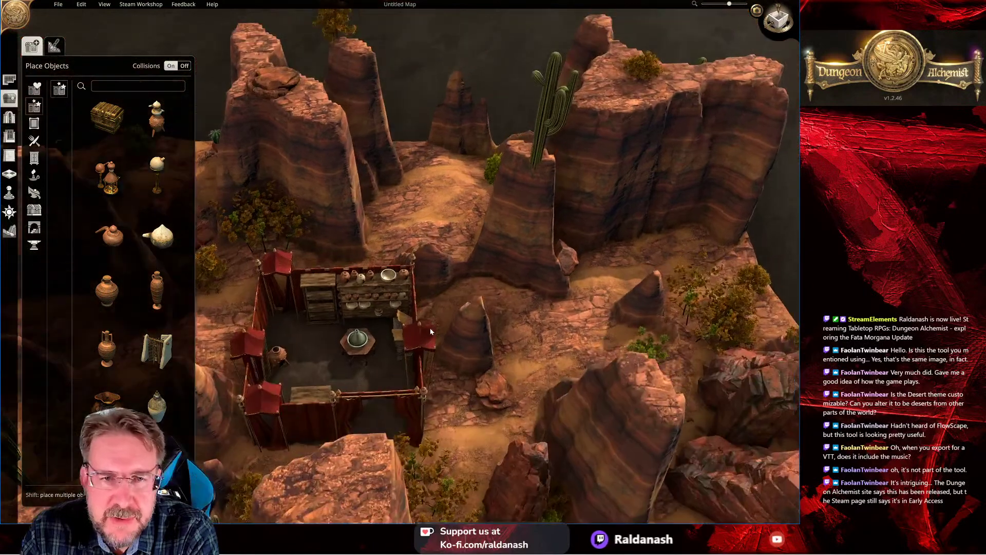
Step: Place a Treasure Chest inside the tent shop, between the large clay pot and the octagonal table
left_click(104, 132)
left_click(315, 354)
middle_click_drag(336, 360, 320, 352)
right_click_drag(321, 352, 459, 391)
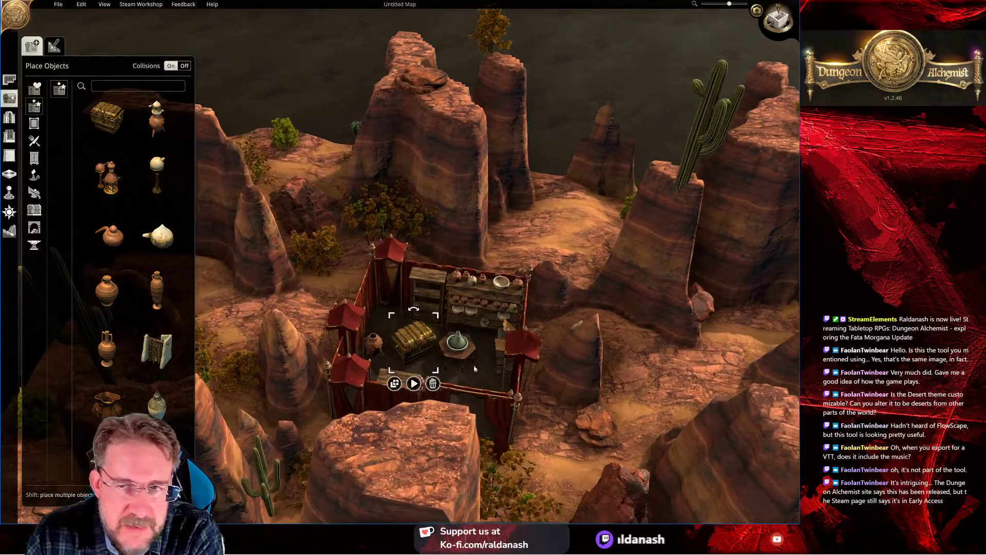
Step: Enter cinematic mode, move through the tent shop's entrance to the treasure chest and trigger its animation
left_click(757, 11)
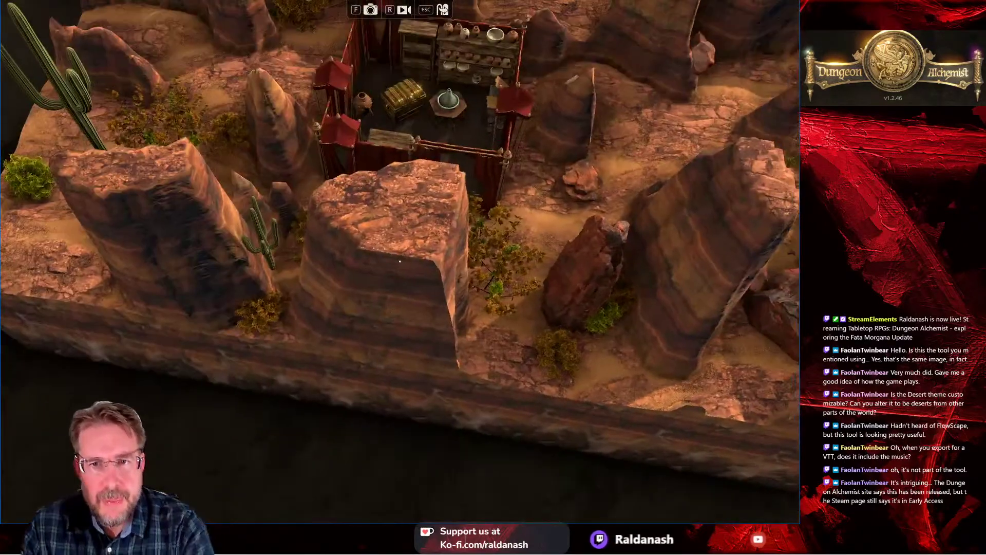
key("w")
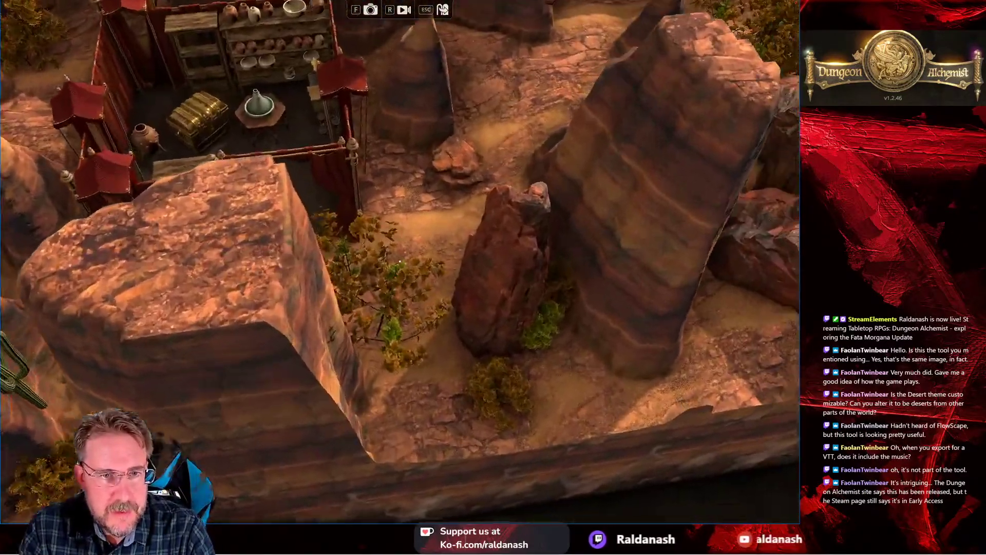
key("w")
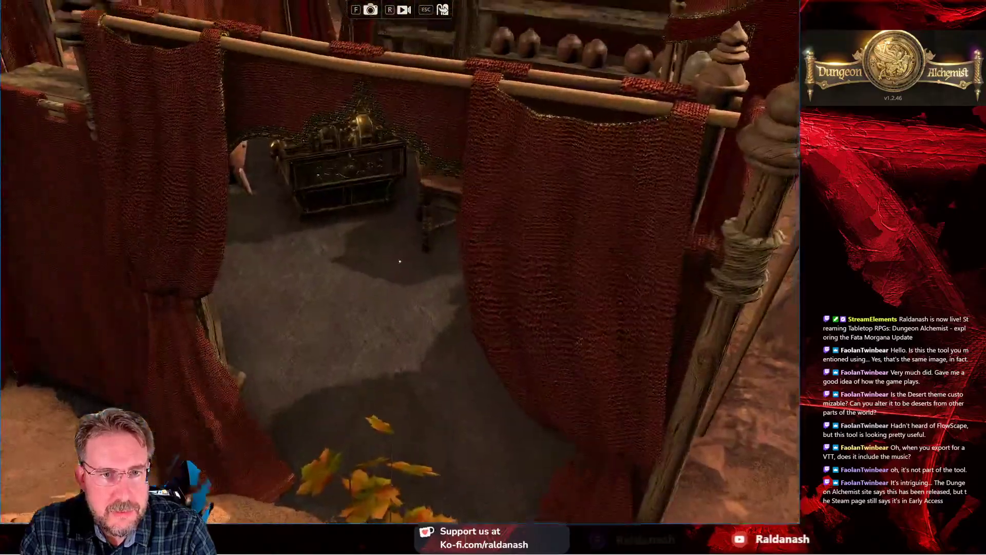
key("s")
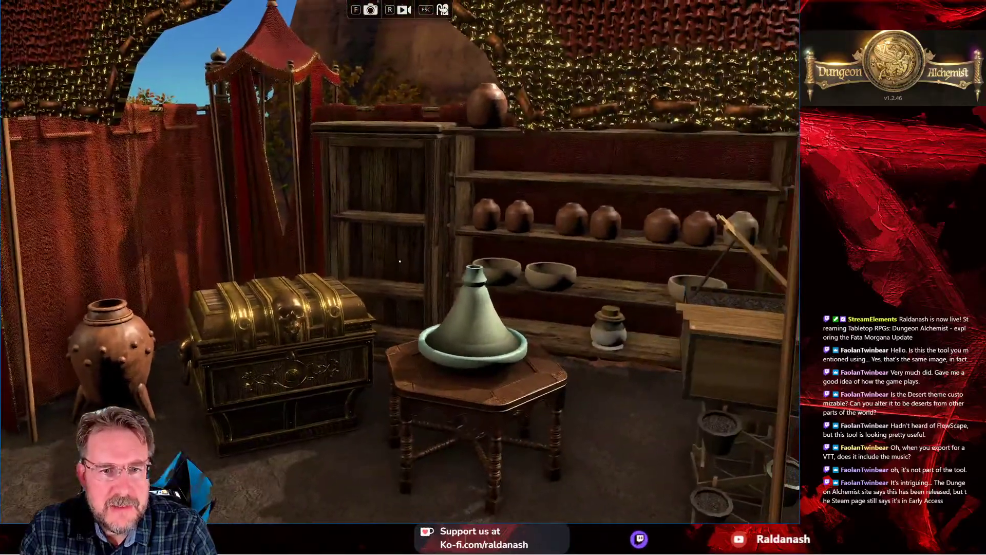
key("w")
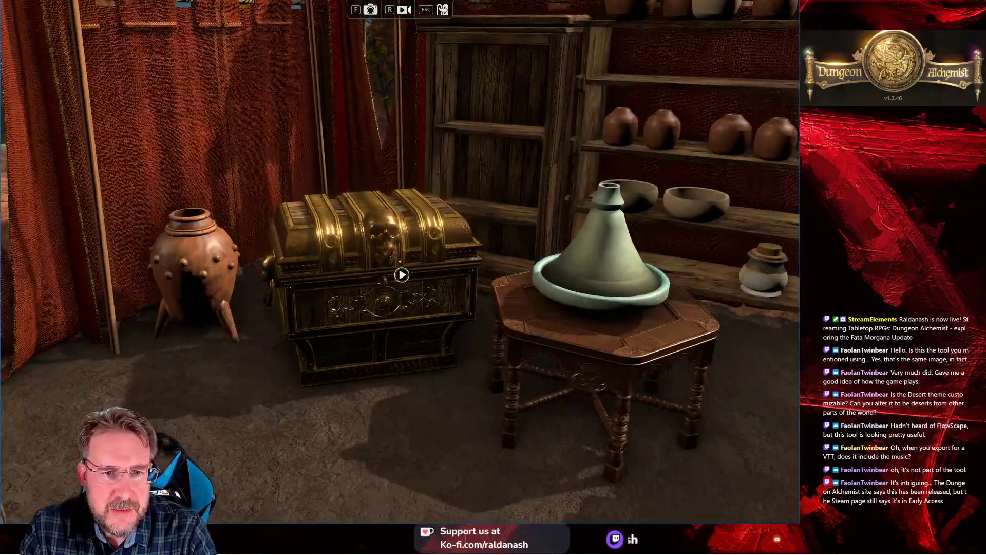
left_click(400, 261)
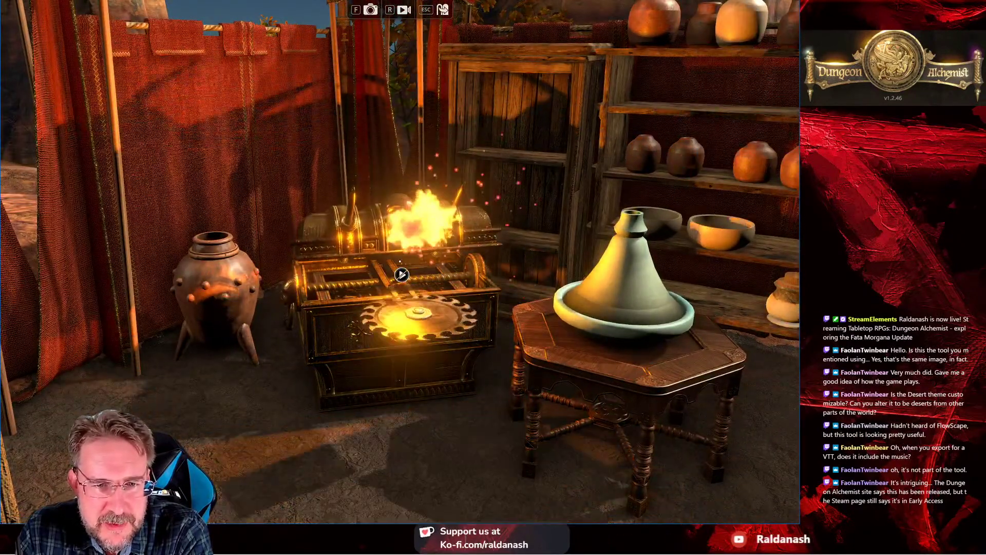
Step: Trigger the treasure chest's open and close animation again, and leave cinematic mode for an overview of the badlands map
left_click(402, 275)
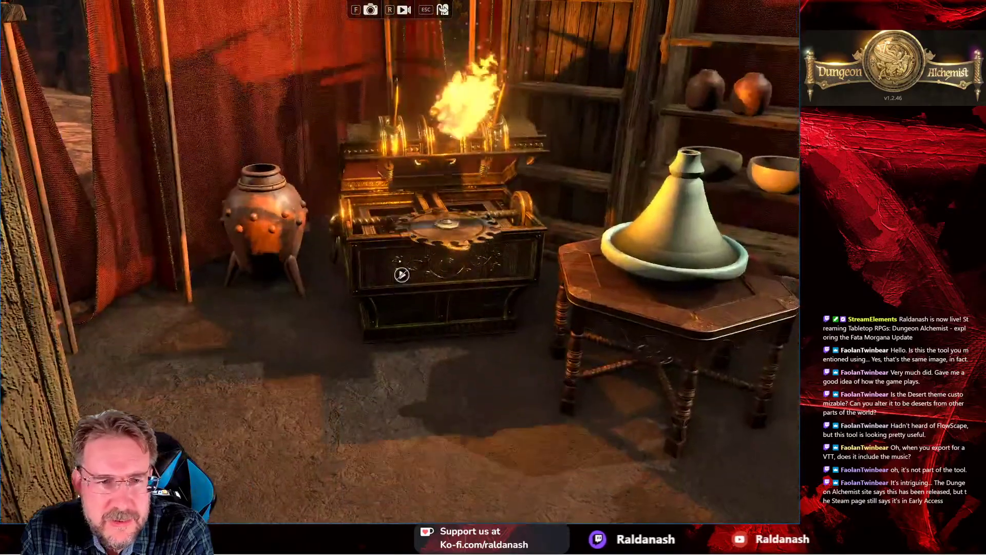
left_click(400, 265)
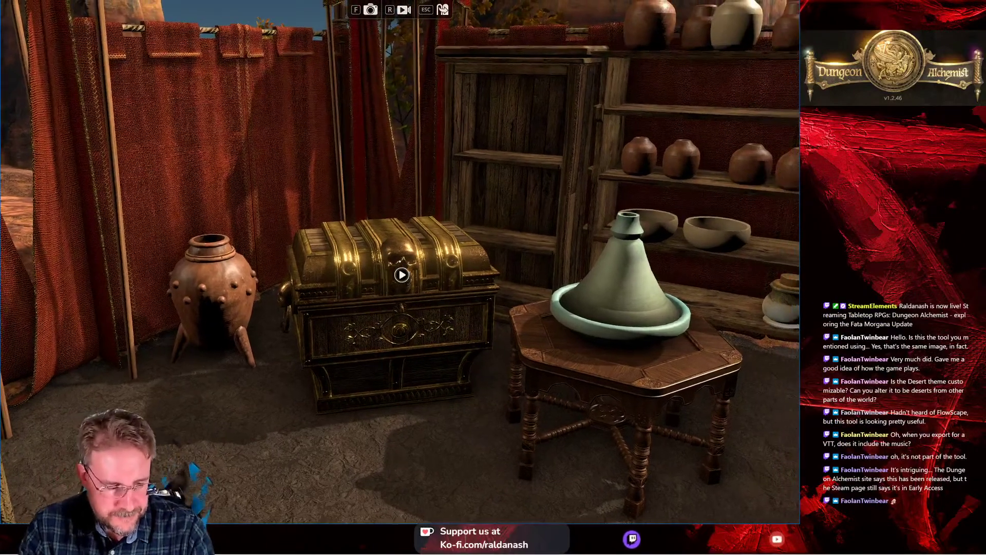
key("Escape")
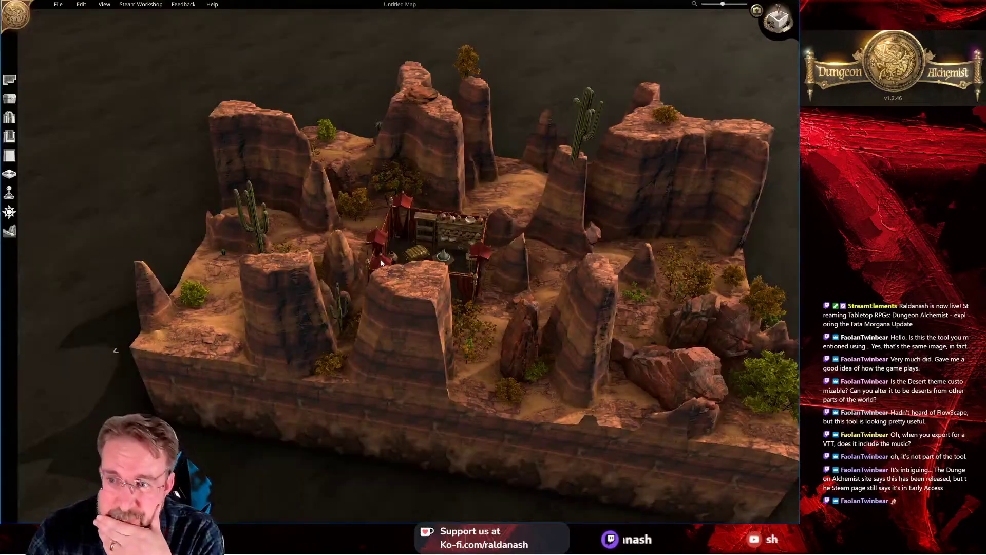
scroll(368, 275, "down", 3)
right_click_drag(480, 262, 474, 309)
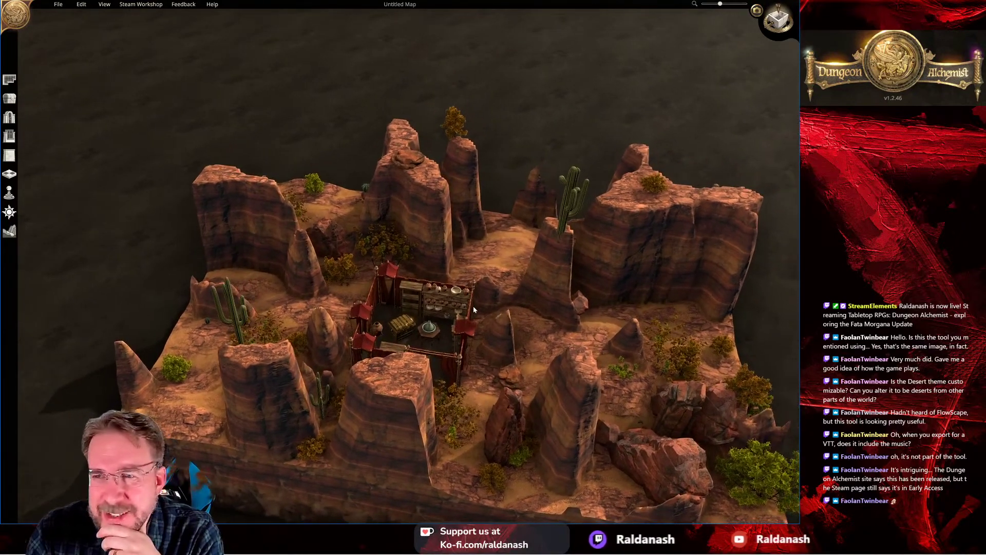
middle_click_drag(474, 310, 467, 306)
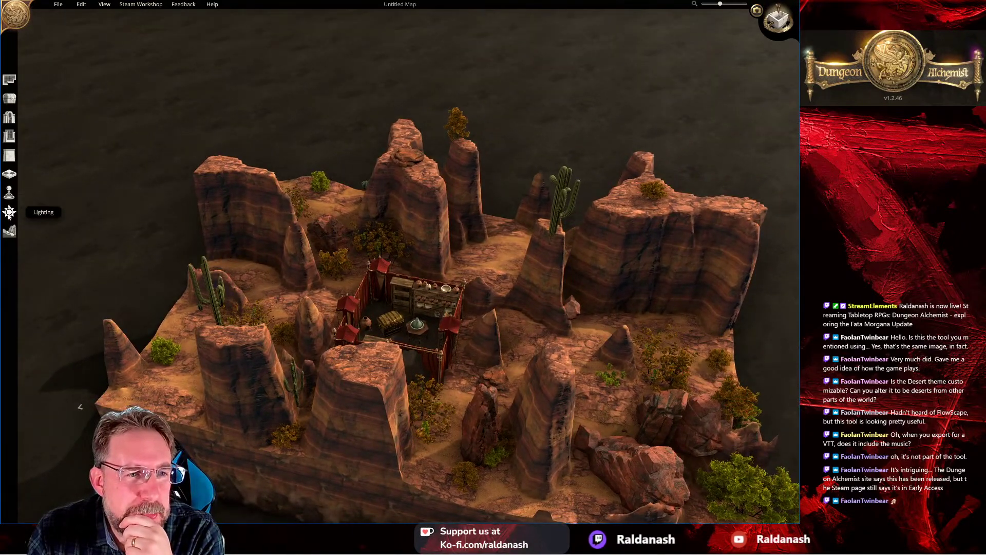
Step: Open the lighting settings and try the sunset time of day on the badlands map
left_click(9, 212)
middle_click_drag(395, 240, 242, 192)
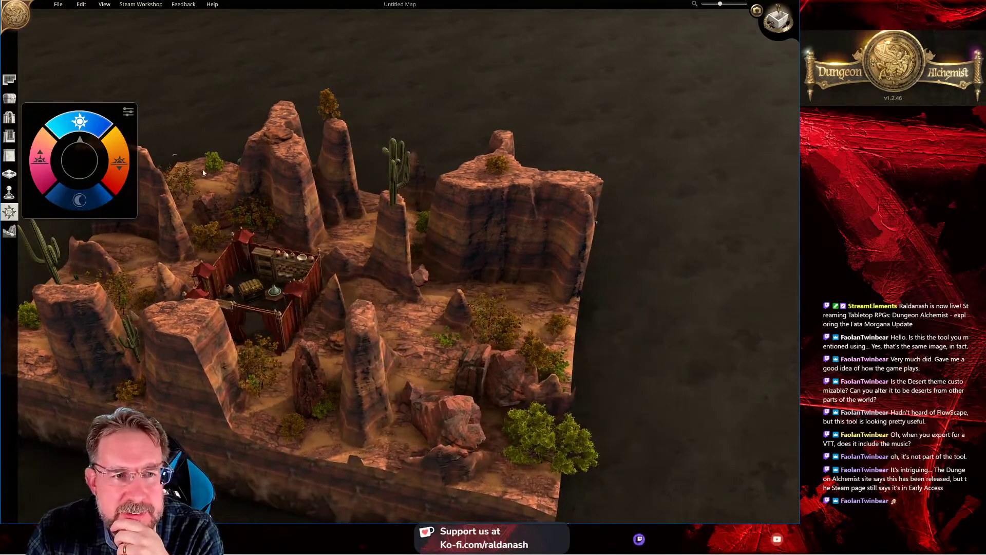
middle_click_drag(155, 148, 353, 235)
right_click_drag(353, 237, 170, 153)
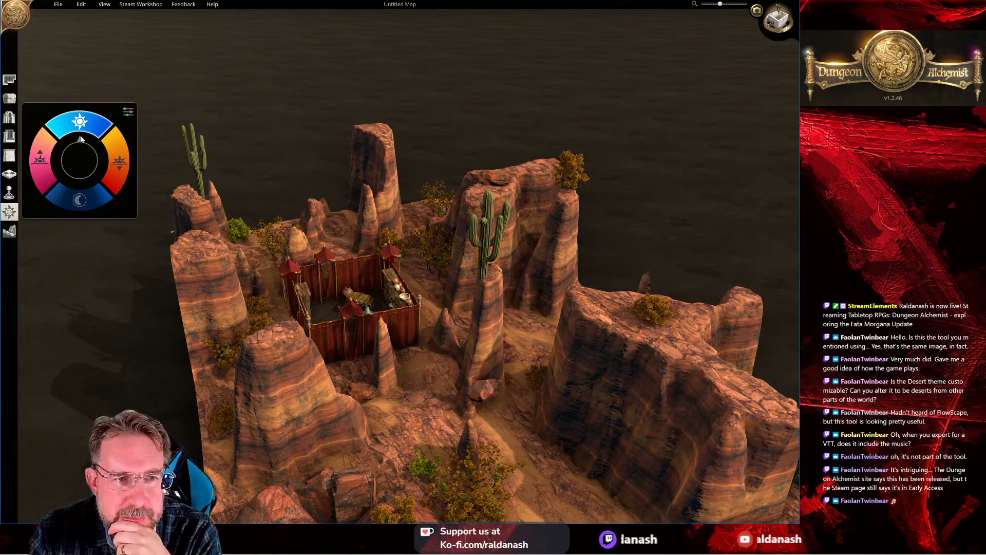
left_click(123, 157)
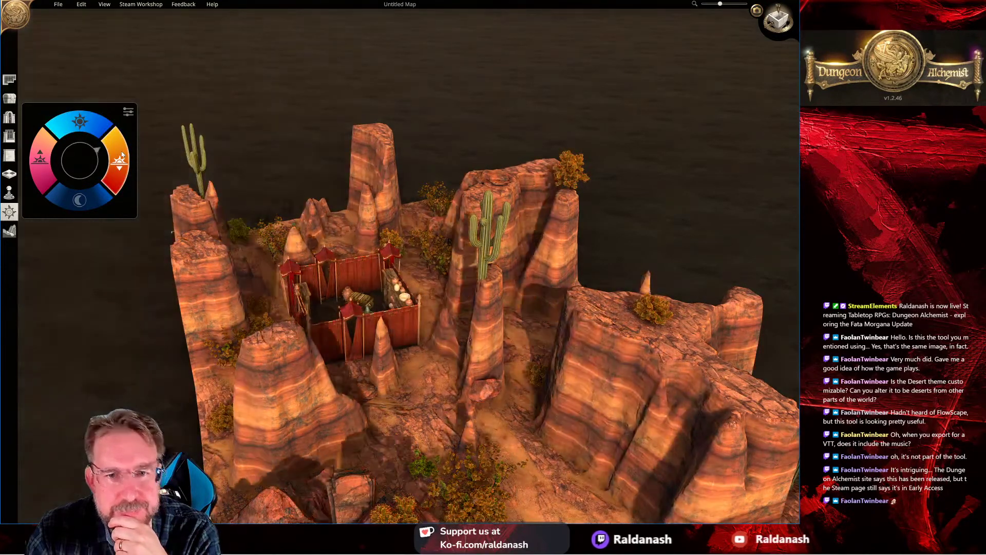
scroll(236, 242, "down", 2)
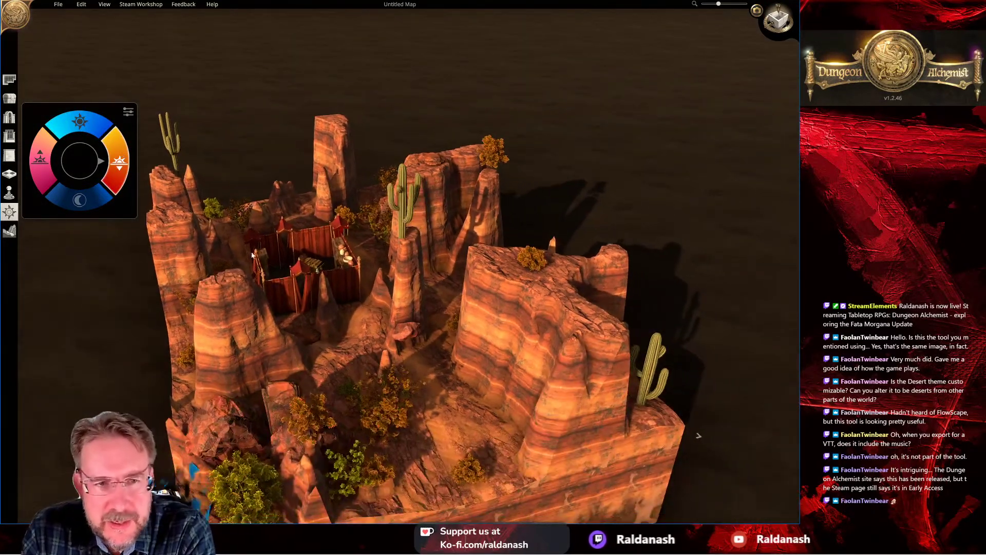
Step: Preview the badlands map under night lighting and switch the time of day to sunrise
left_click(96, 195)
right_click_drag(118, 205, 300, 232)
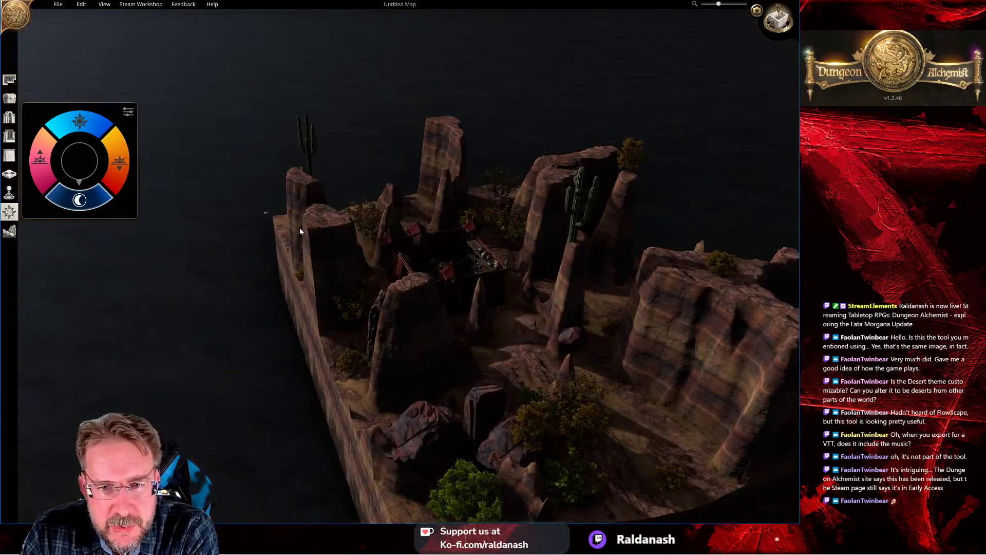
right_click_drag(372, 268, 405, 303)
left_click(42, 174)
middle_click_drag(169, 224, 329, 244)
scroll(330, 245, "up", 4)
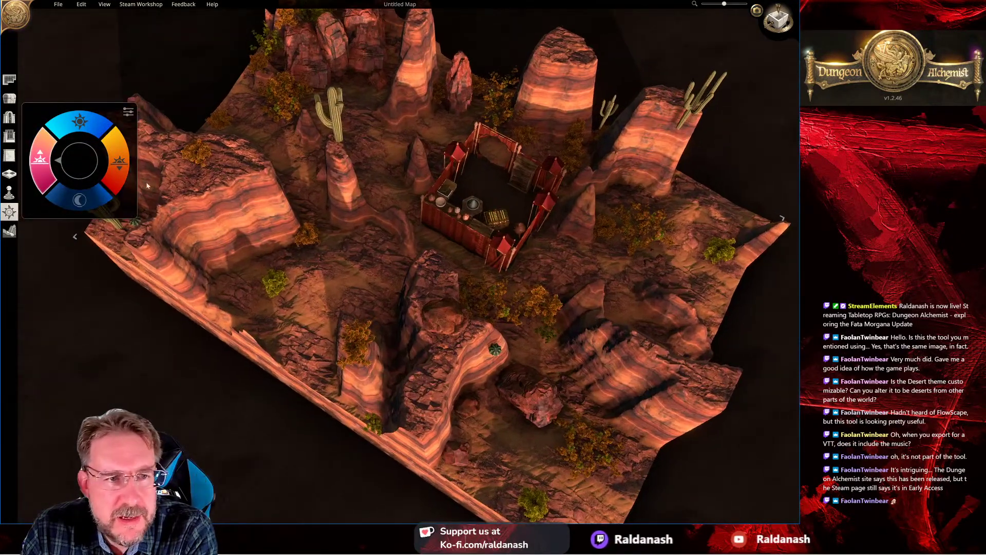
Step: Open the detailed lighting settings, increase the sunlight's intensity and raise the sun slightly above the horizon
left_click(128, 111)
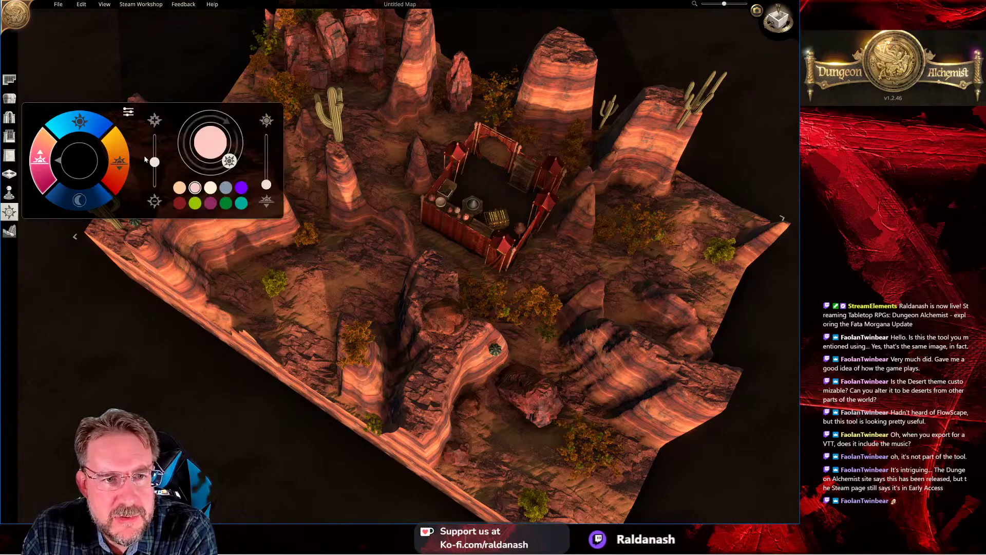
left_click_drag(154, 162, 154, 143)
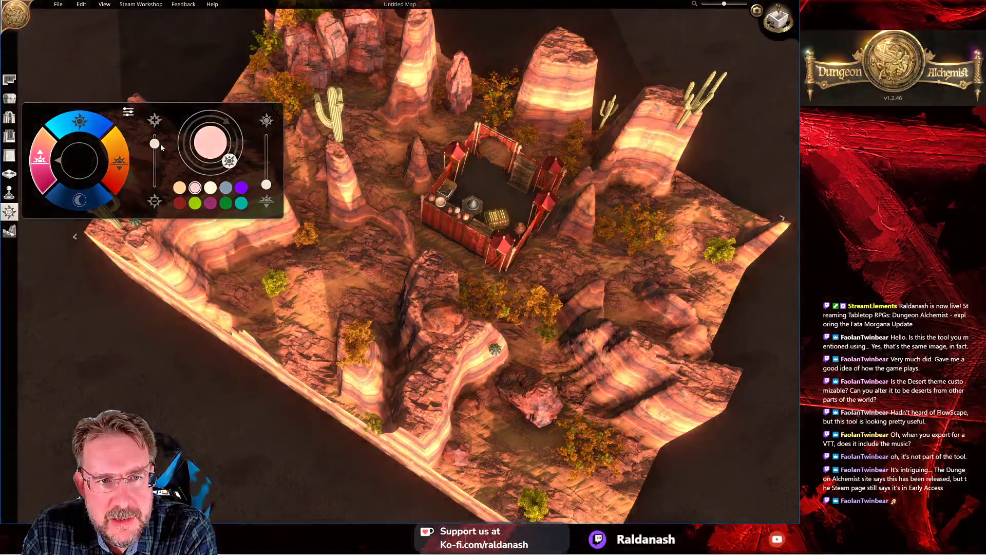
mouse_move(265, 186)
left_mouse_down()
mouse_move(265, 167)
mouse_move(263, 176)
left_mouse_up()
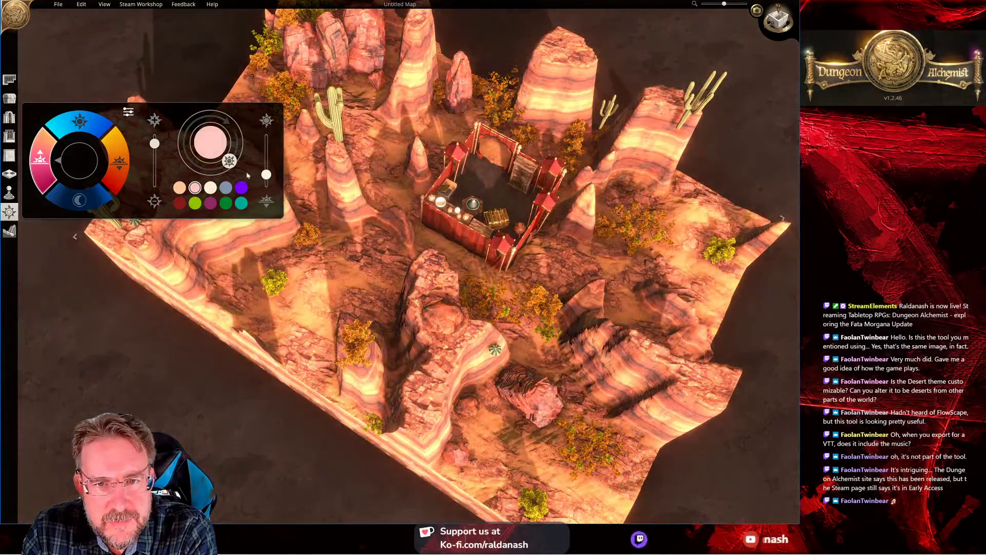
Step: Try lime green and dark green sunlight colours and examine the terrain under each from different angles
left_click(195, 203)
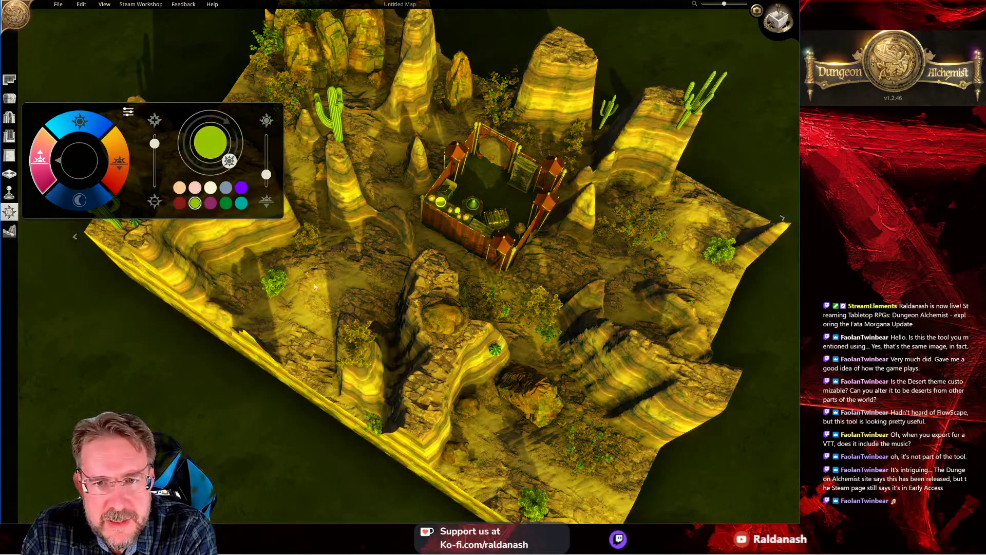
scroll(395, 335, "down", 1)
middle_click_drag(395, 335, 409, 282)
right_click_drag(409, 283, 614, 369)
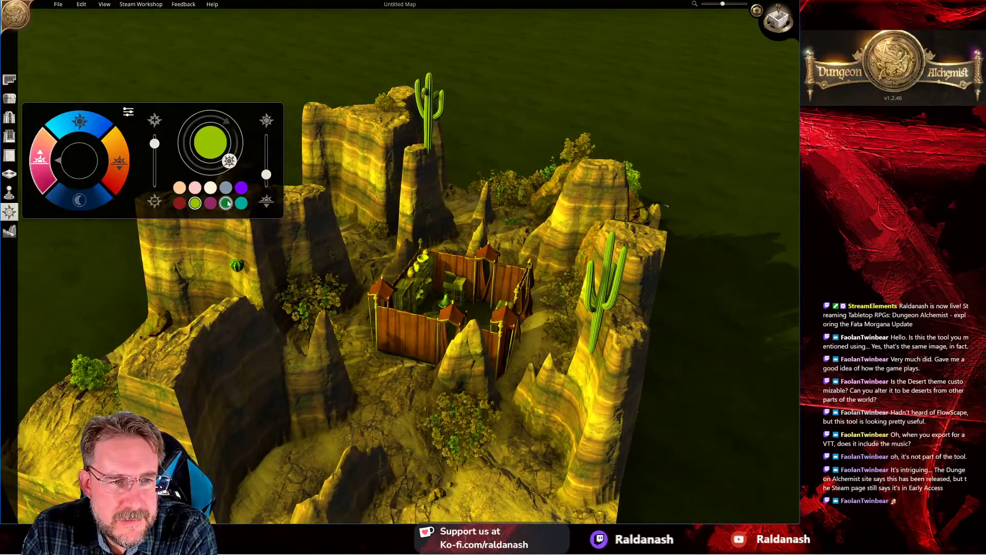
left_click(226, 203)
right_click_drag(397, 314, 314, 282)
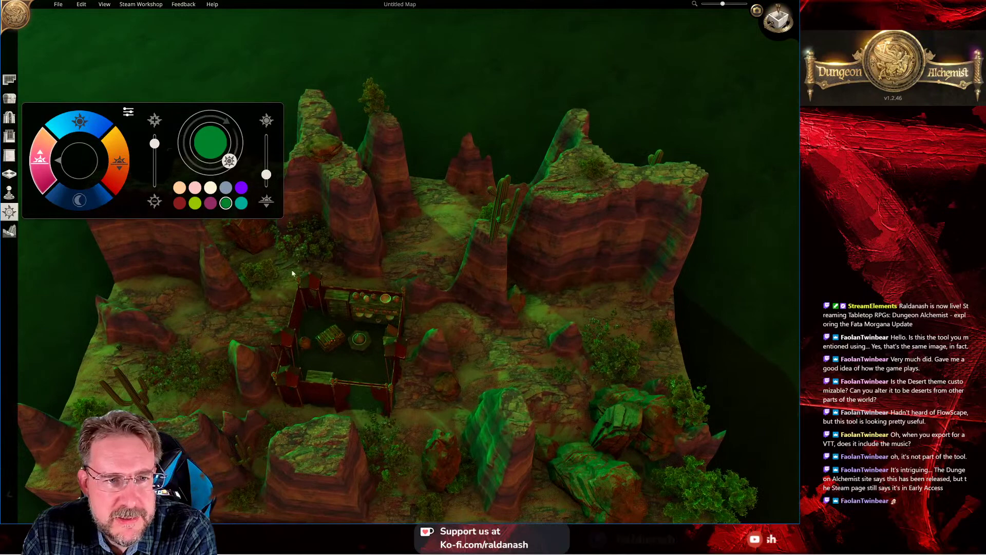
Step: Try a peach sunlight colour on the badlands map and settle on the cream white one
left_click(180, 187)
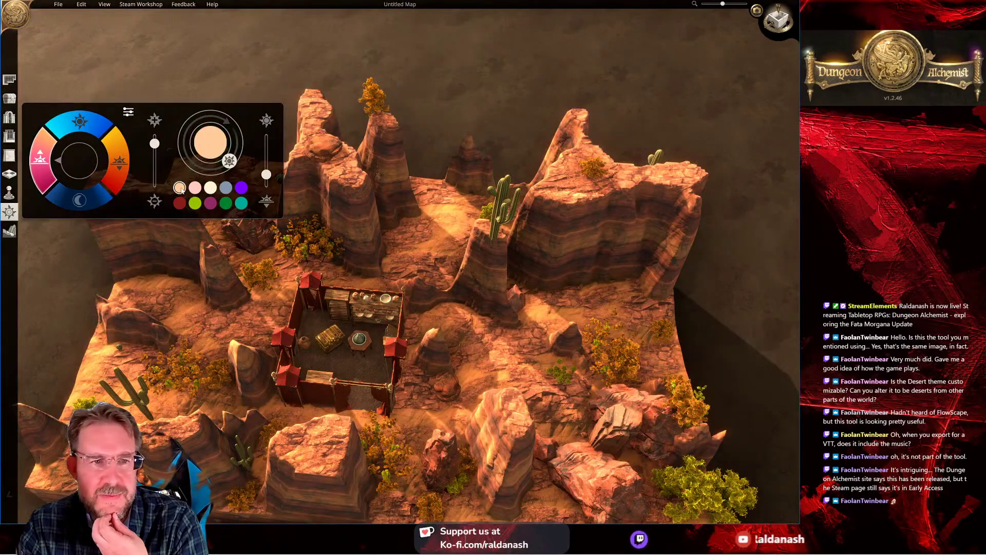
left_click(210, 187)
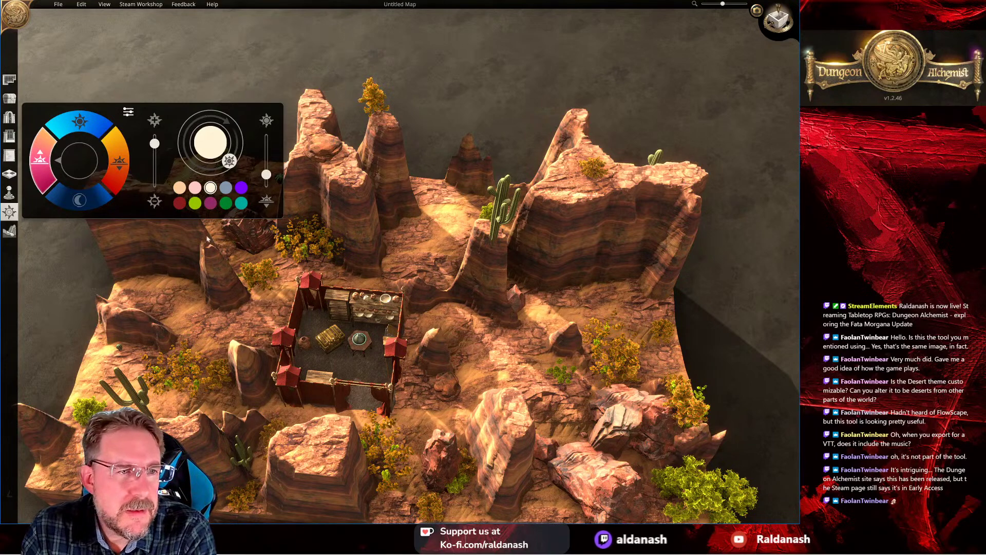
right_click_drag(195, 226, 149, 212)
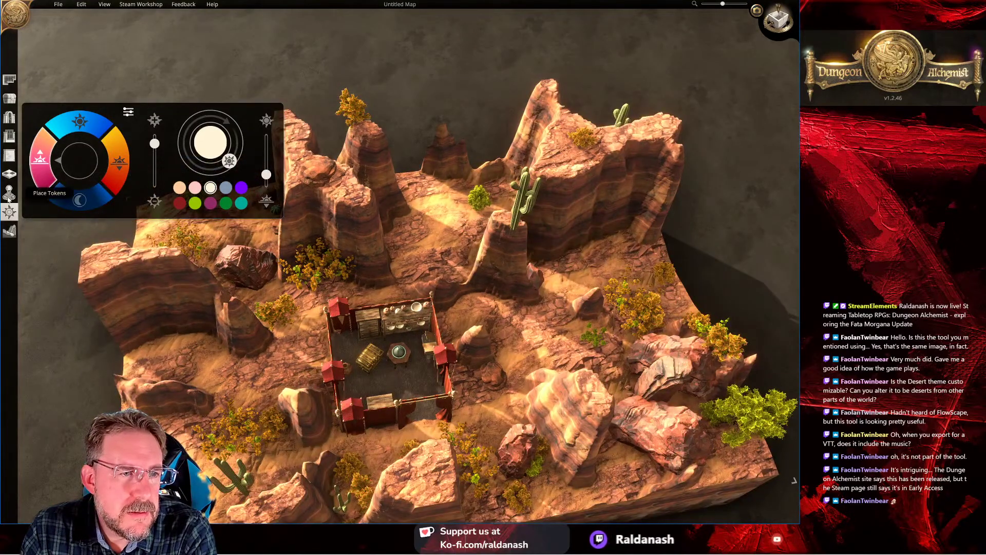
Step: Look through the wall, room and object tools, browse the desert pottery and furniture objects, and view the map from another side
left_click(9, 174)
left_click(9, 155)
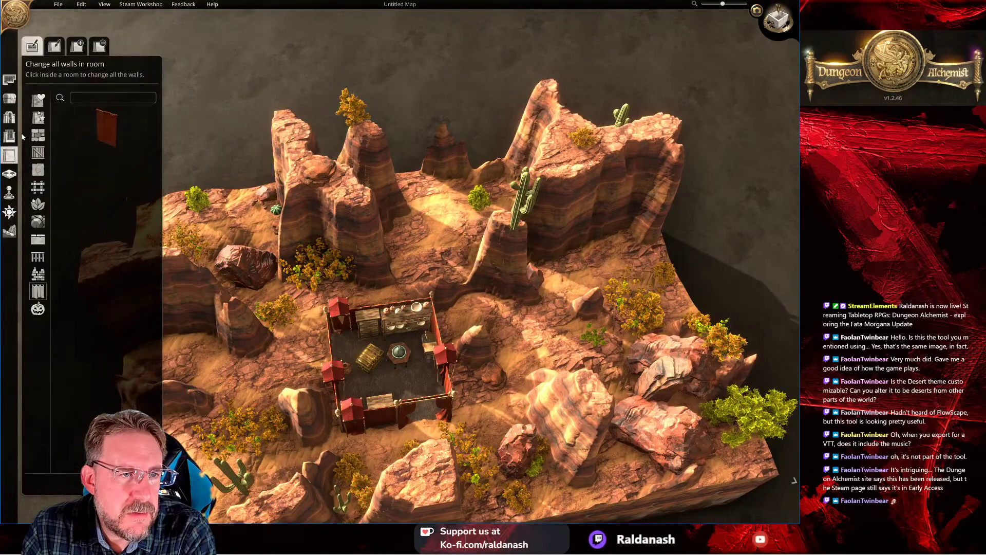
left_click(9, 119)
left_click(9, 99)
left_click(8, 82)
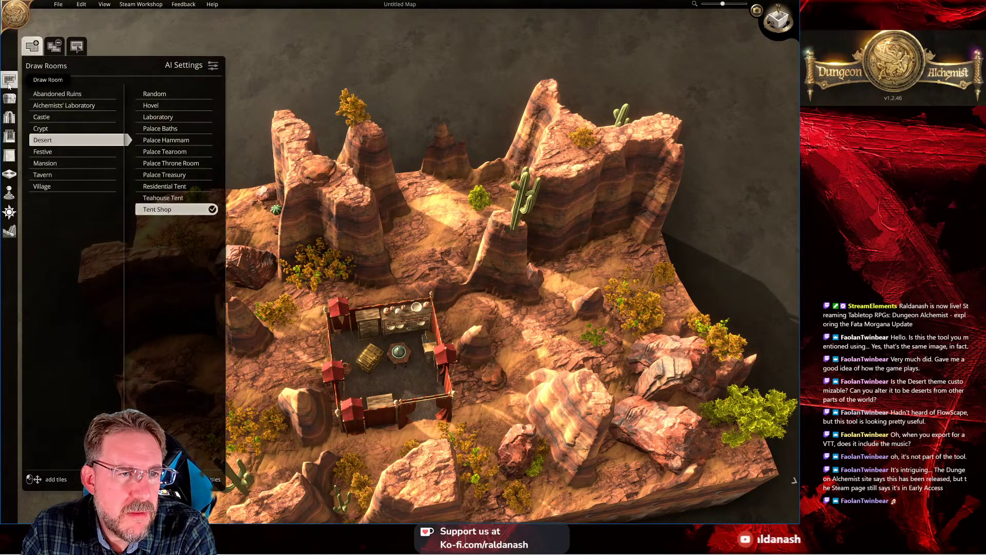
left_click(10, 99)
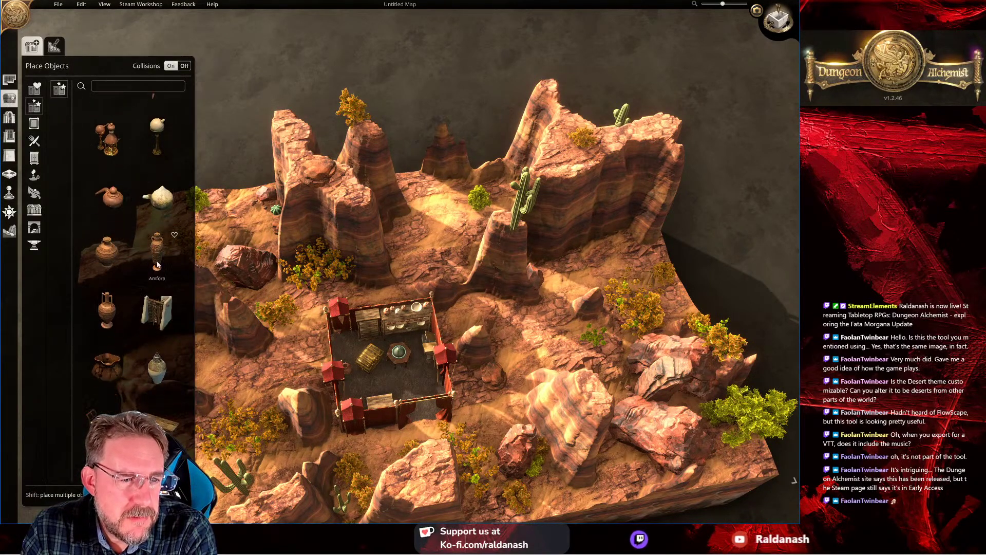
scroll(157, 264, "down", 1)
middle_click_drag(206, 290, 372, 291)
key("w")
Step: Start a new digital map with a width of 20 and a height of 20 tiles
left_click(57, 5)
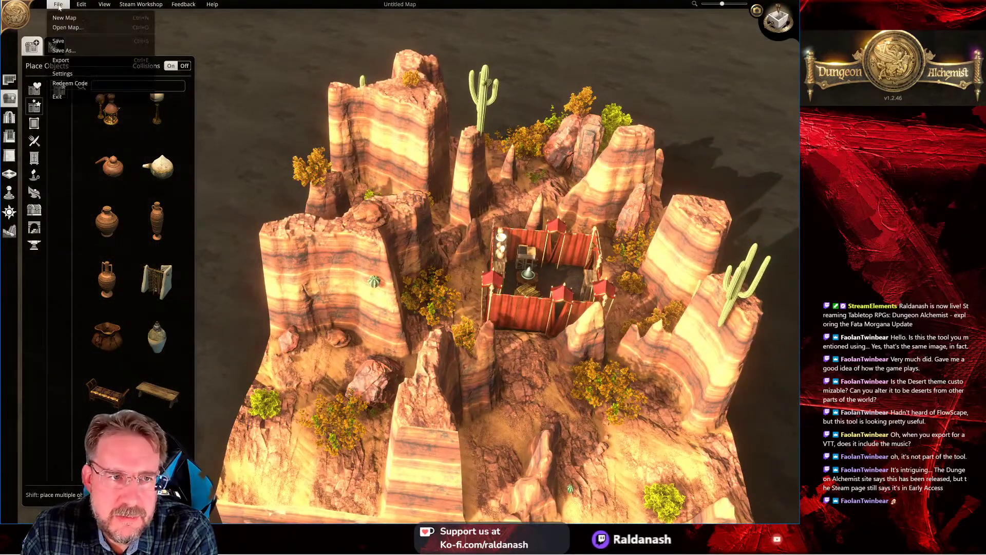
left_click(88, 22)
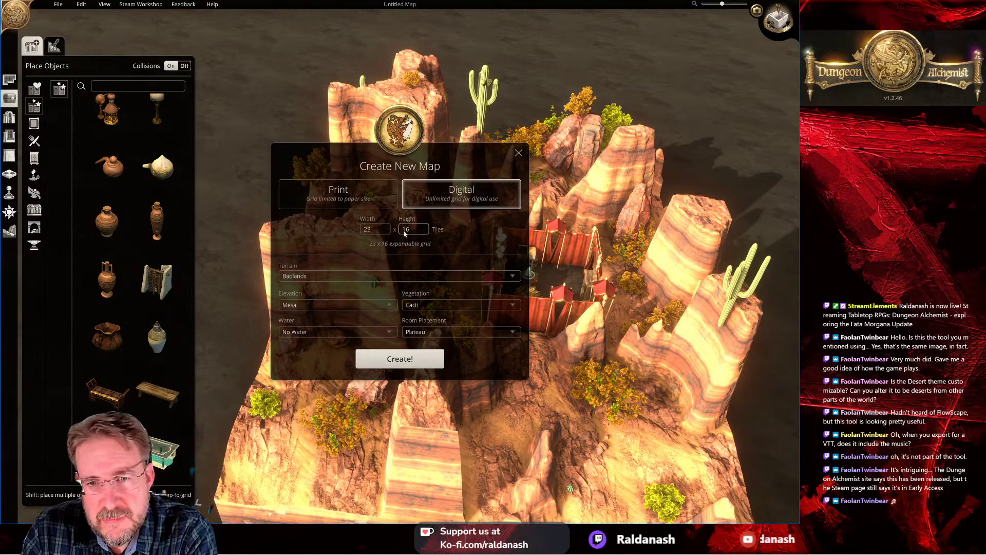
left_click(362, 230)
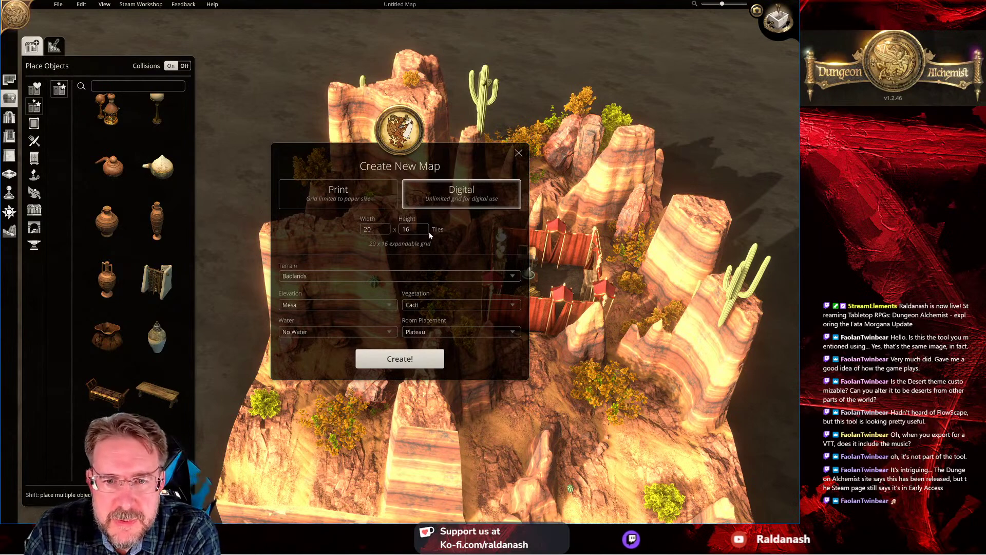
left_click_drag(421, 232, 390, 229)
type("20")
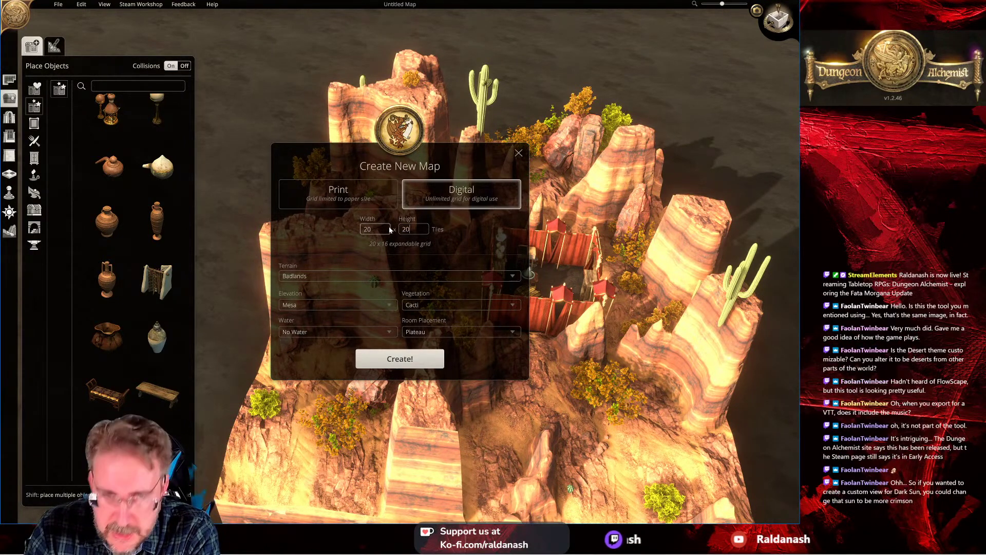
Step: Set the new map's terrain to Desert and its elevation to Large Dune
left_click(346, 278)
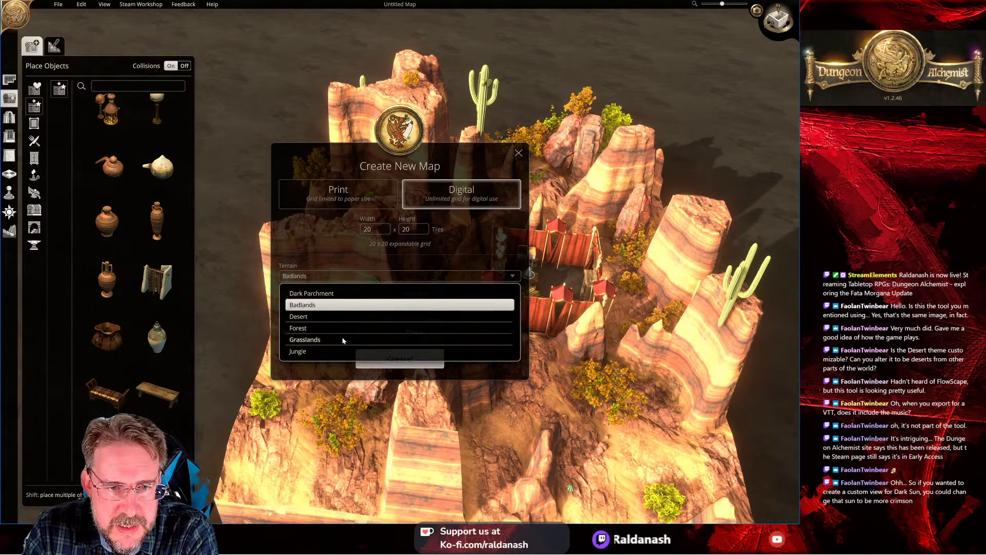
left_click(319, 317)
left_click(369, 308)
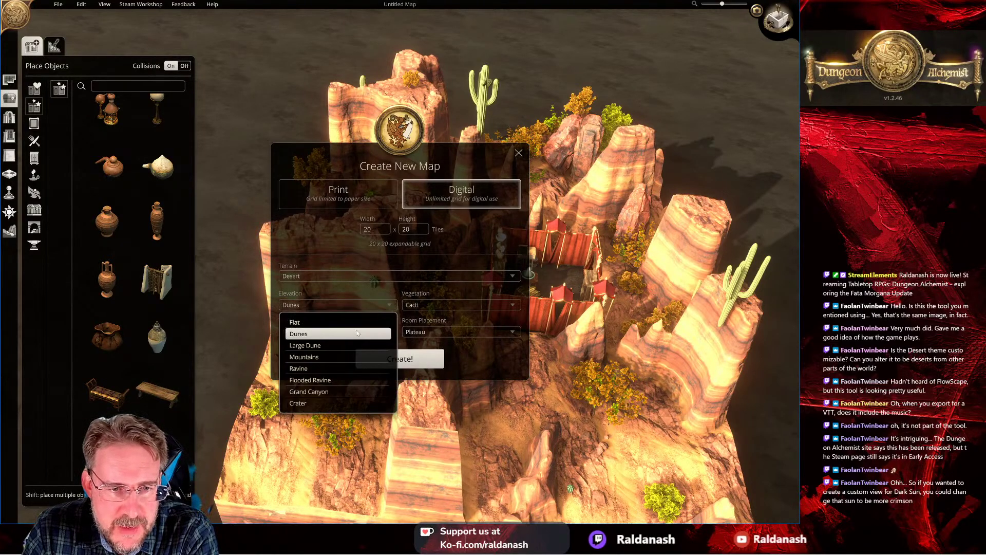
left_click(328, 346)
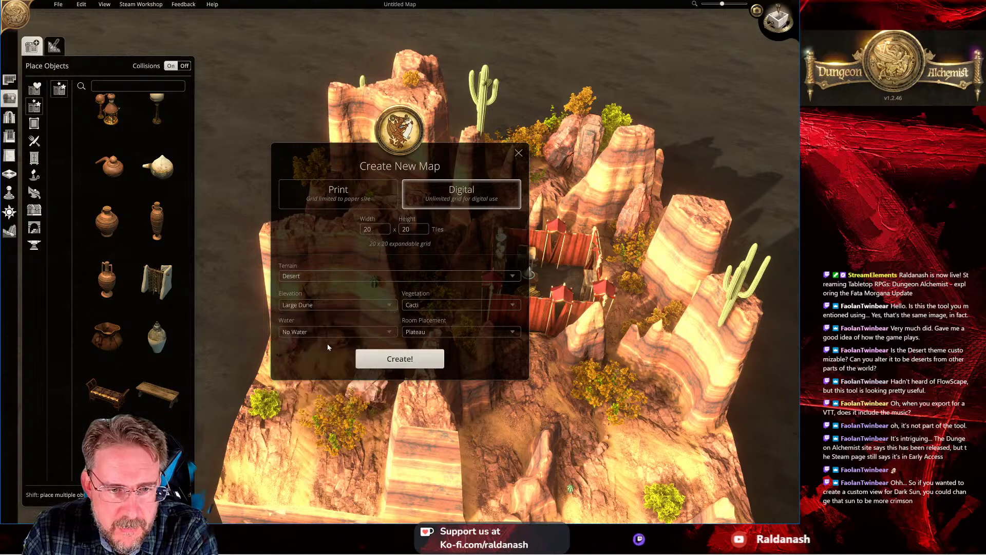
Step: Set both vegetation and water to Oasis and room placement to Water Level, and create the map
left_click(456, 307)
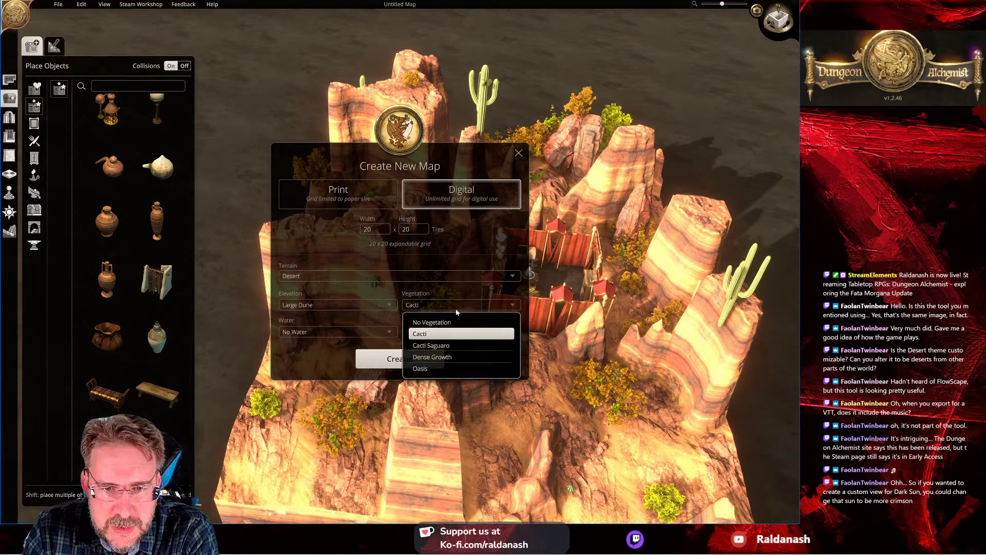
left_click(444, 369)
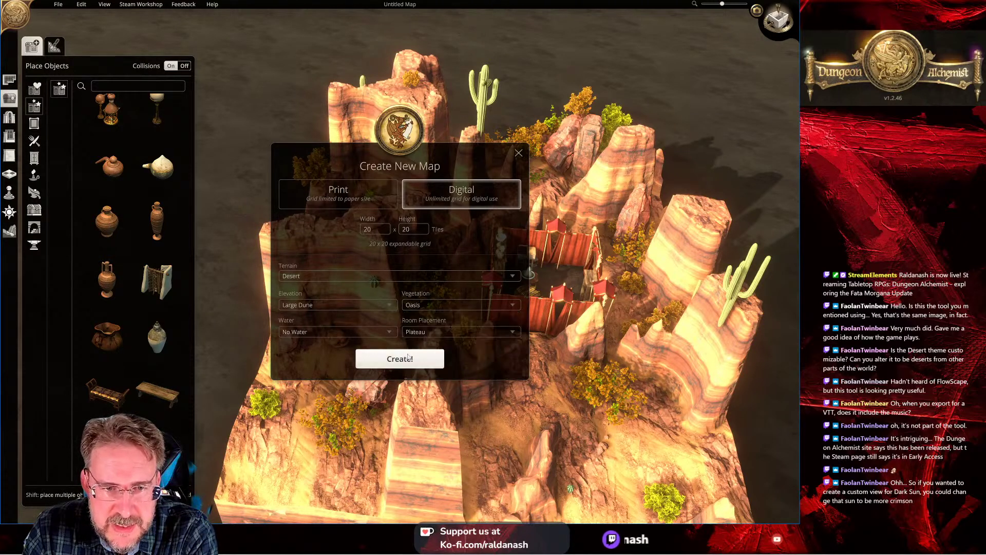
left_click(368, 332)
left_click(323, 372)
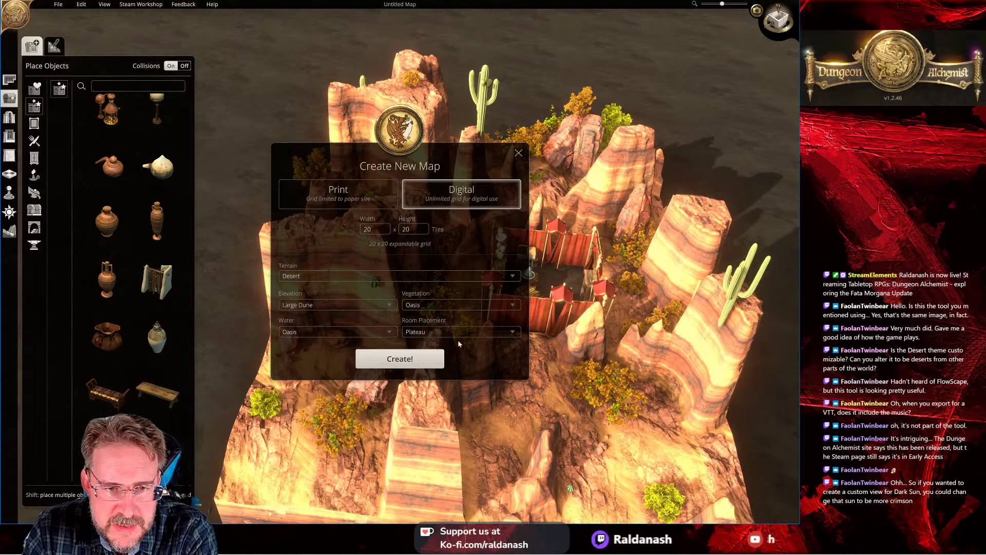
left_click(465, 333)
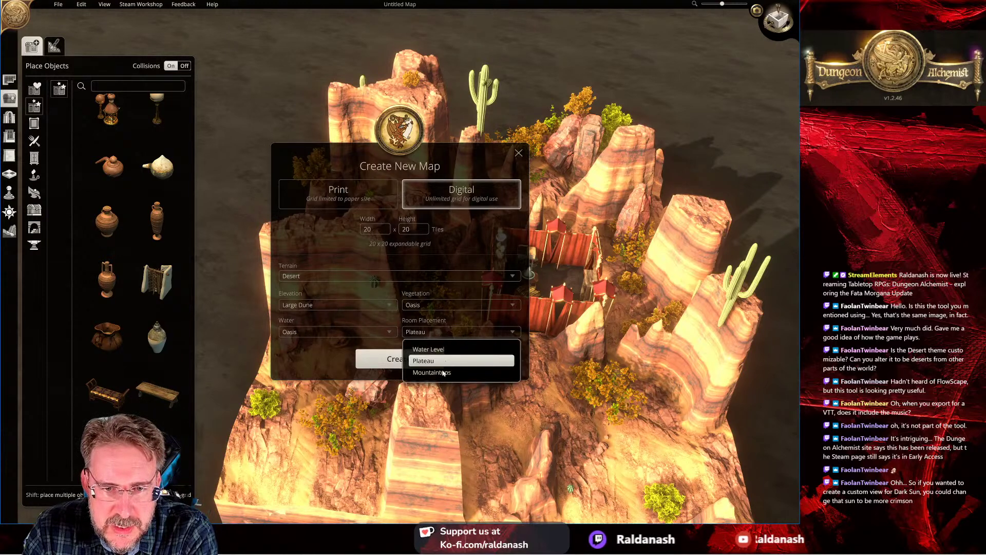
left_click(430, 349)
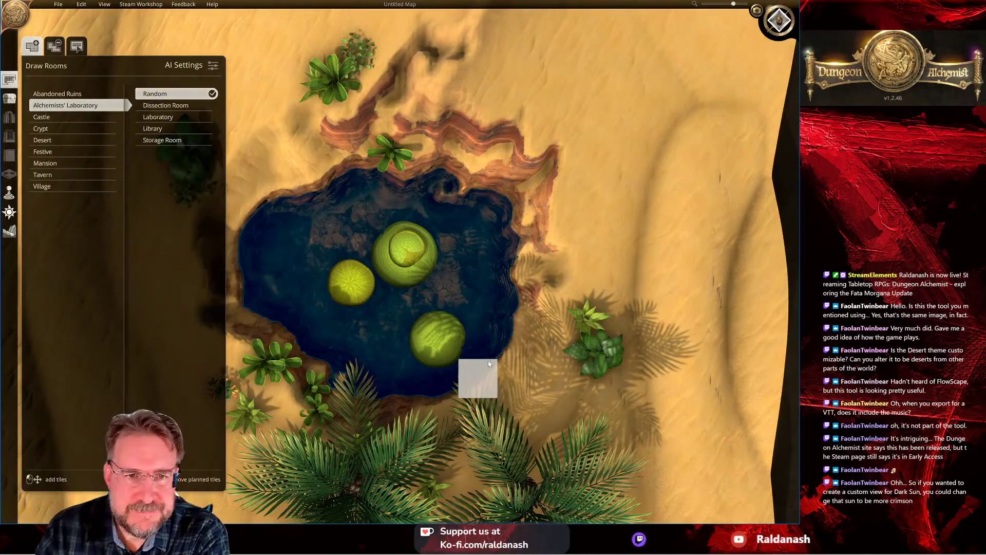
Step: Build a Desert Palace Baths room on the sand beside the oasis pool
scroll(495, 356, "down", 4)
right_click_drag(568, 308, 664, 291)
middle_click_drag(664, 291, 649, 344)
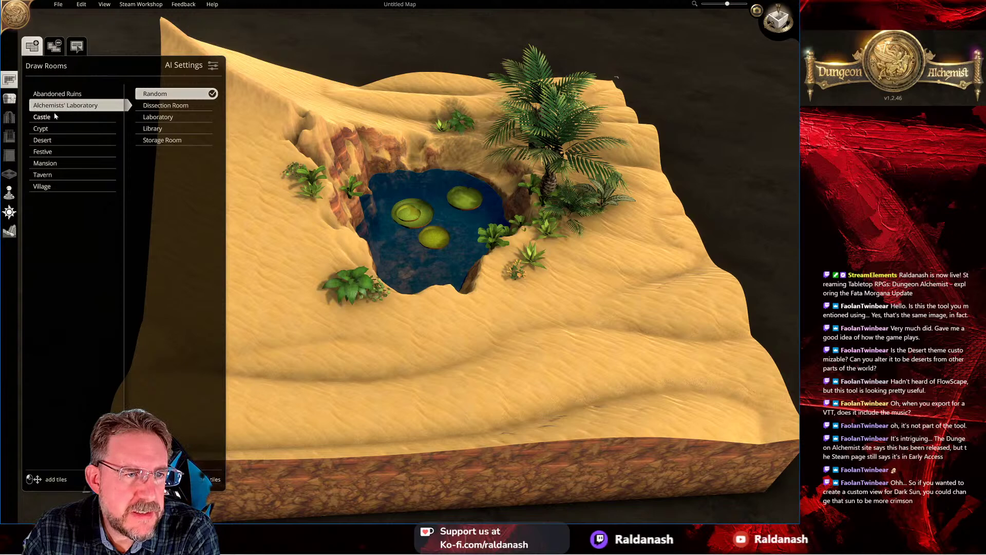
left_click(49, 140)
left_click(161, 128)
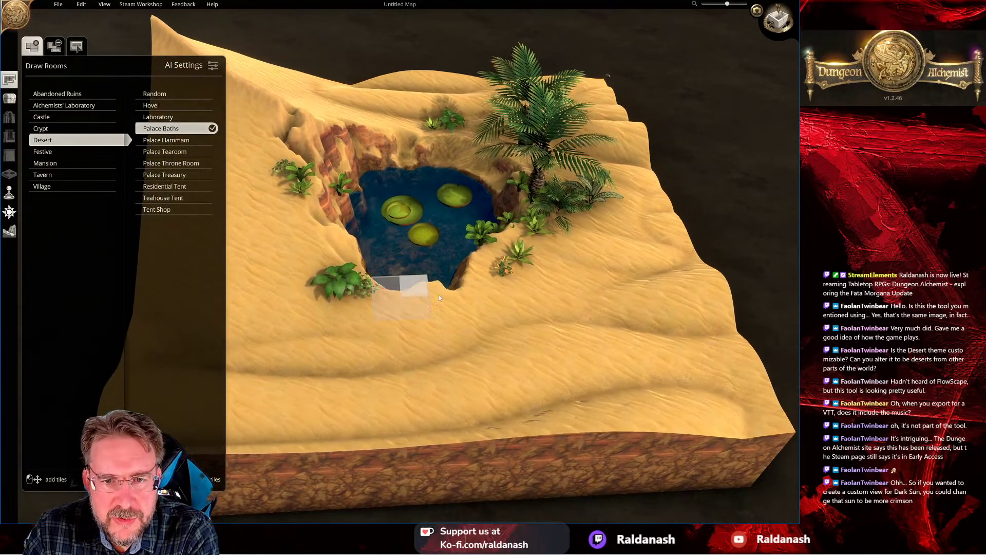
left_click_drag(439, 297, 495, 360)
left_click(434, 328)
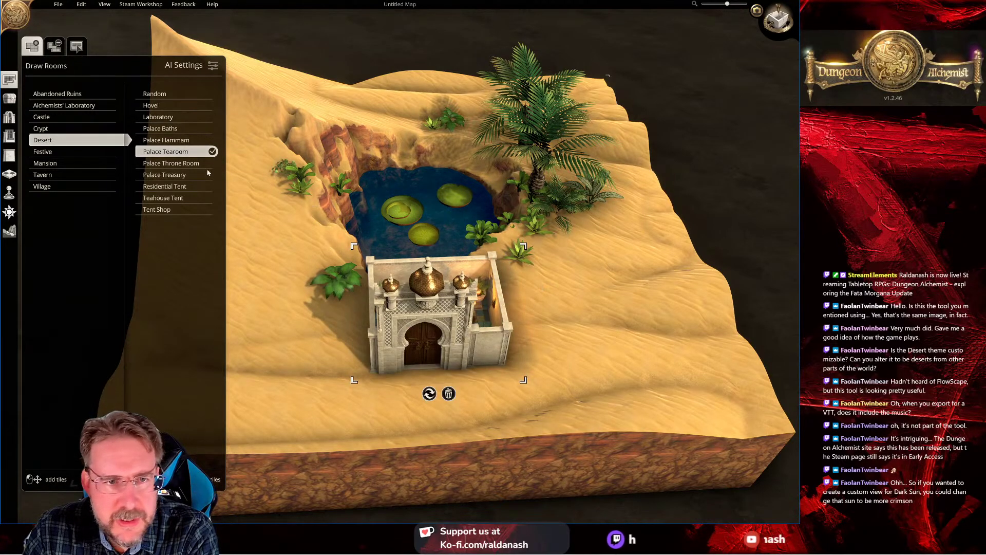
Step: Build a Desert Palace Hammam room adjoining the baths, on the side toward the palm trees
left_click(169, 140)
left_click_drag(510, 297, 603, 361)
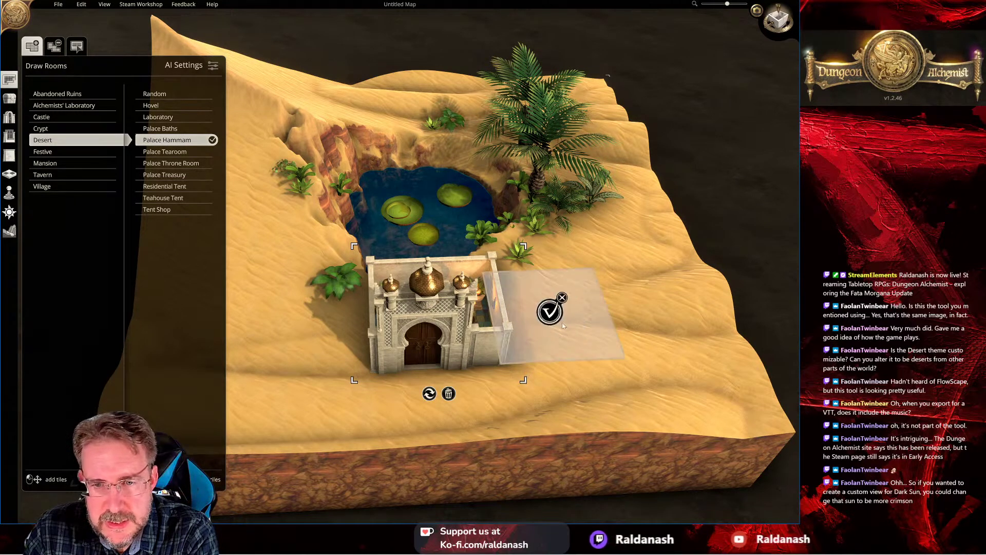
left_click(550, 311)
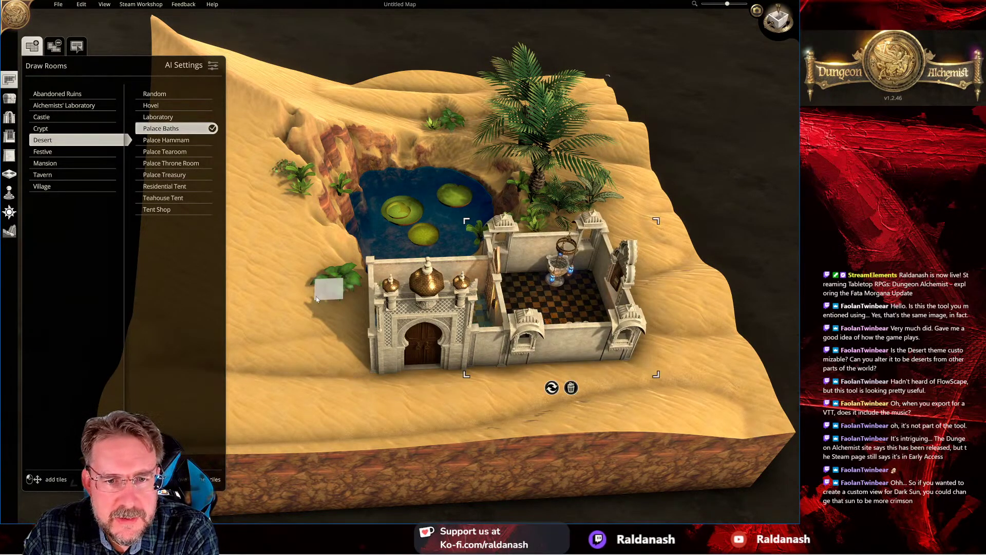
Step: Build a Desert Palace Tearoom against the end of the baths opposite the hammam
left_click(172, 153)
middle_click_drag(459, 290, 399, 403)
key("a")
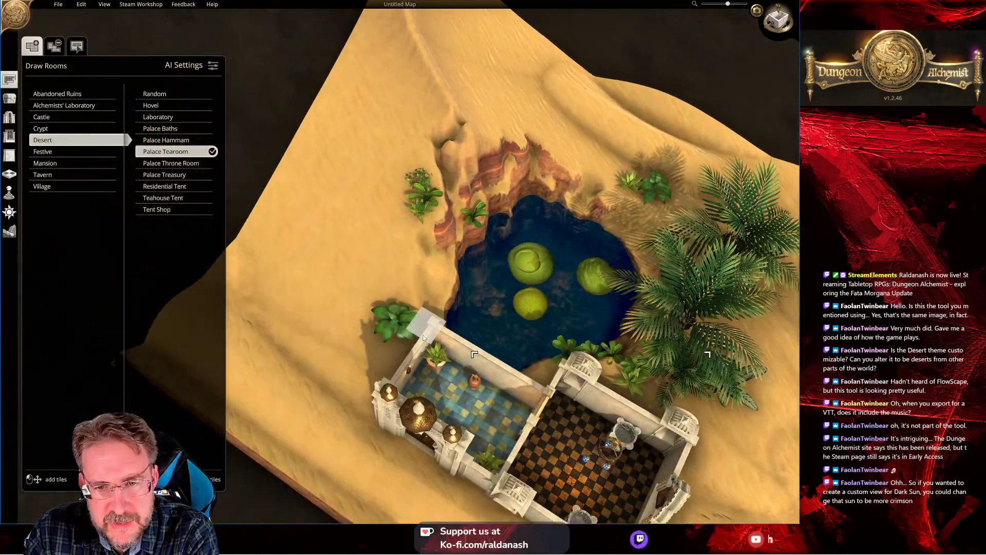
left_click_drag(418, 342, 281, 335)
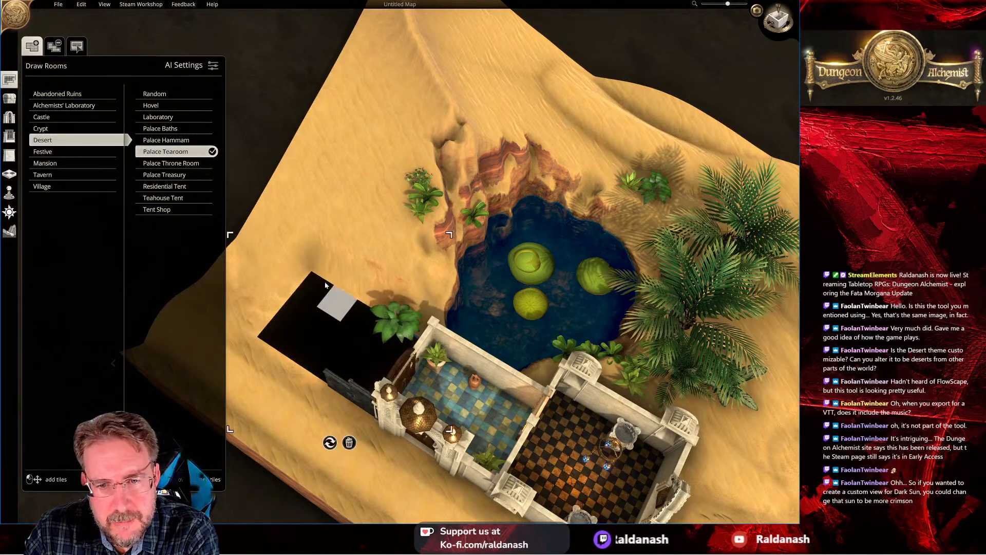
middle_click_drag(354, 312, 571, 366)
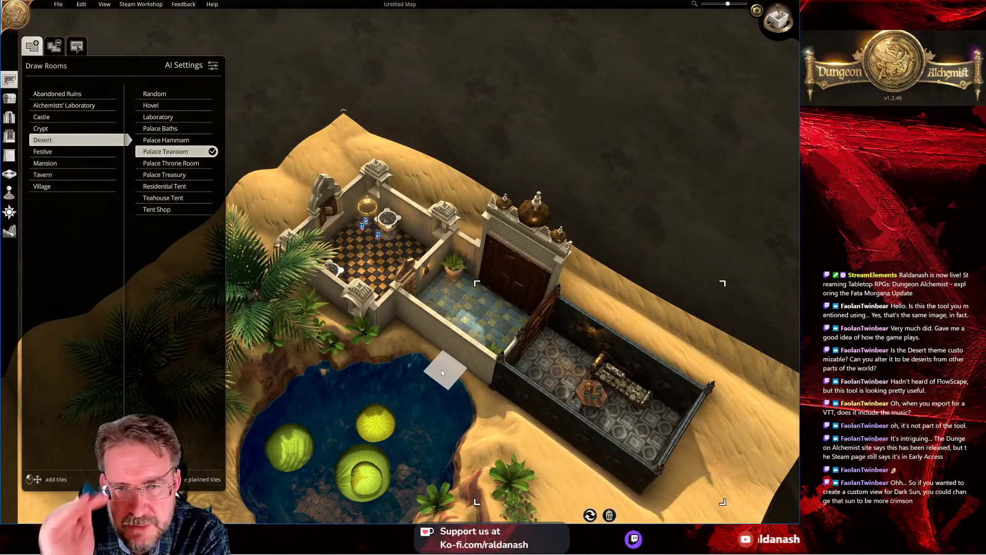
Step: Build a Desert Tent Shop adjoining the free end of the hammam, at the edge of the map
right_click_drag(437, 358, 460, 416)
middle_click_drag(460, 419, 603, 426)
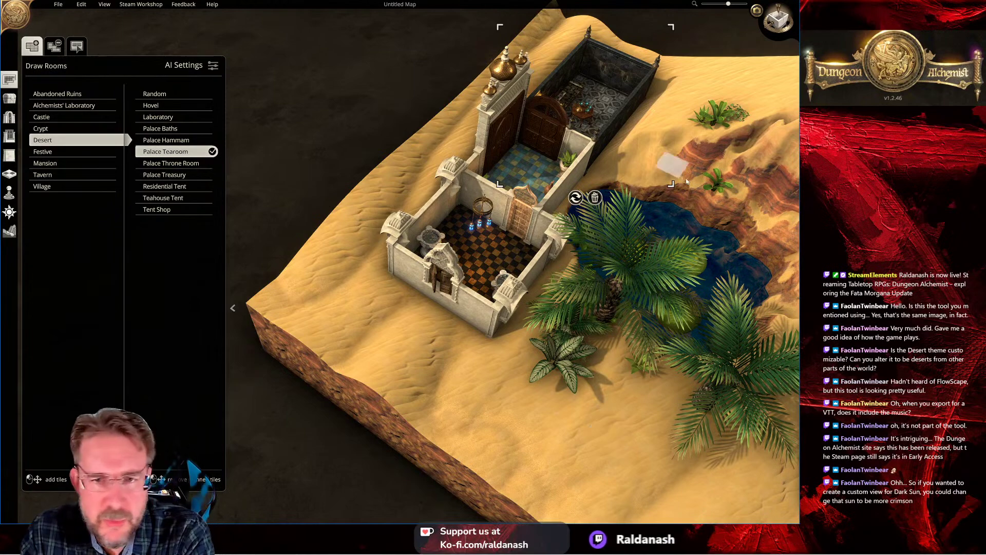
middle_click_drag(434, 311, 438, 337)
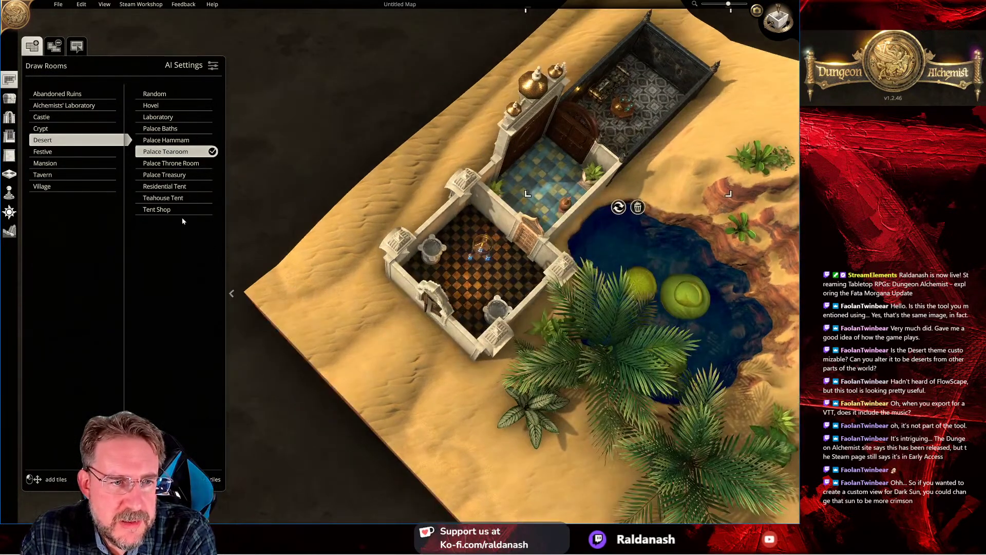
left_click(168, 213)
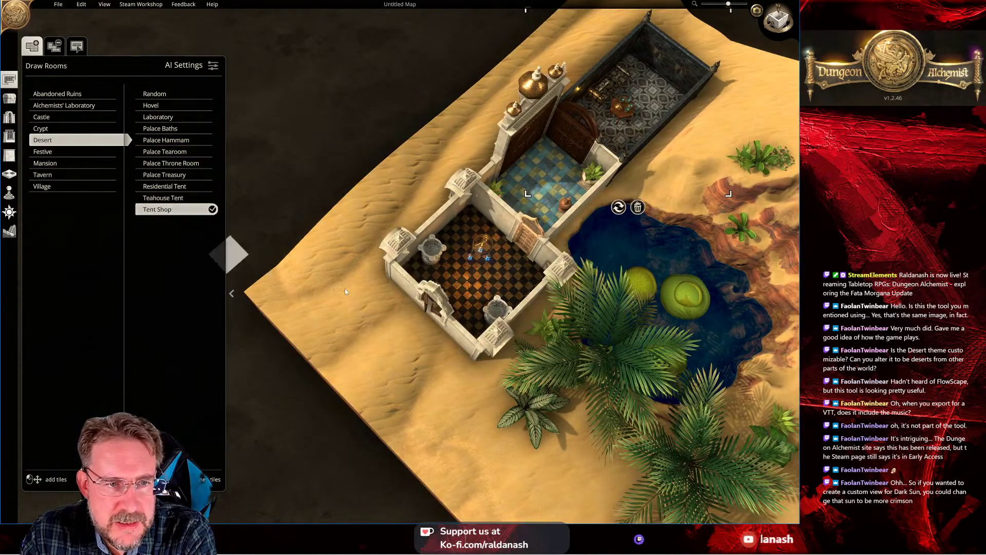
left_click_drag(387, 300, 396, 417)
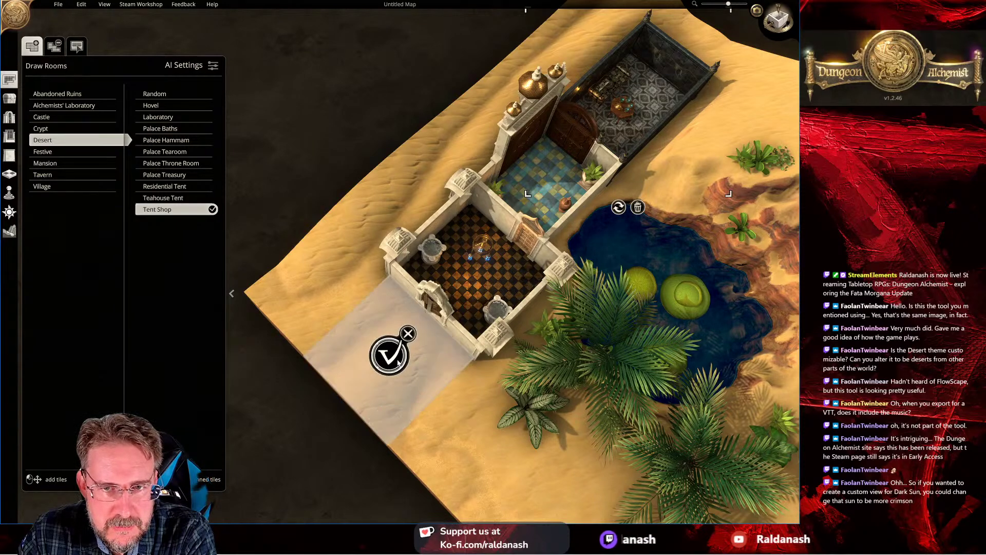
middle_click_drag(332, 299, 544, 267)
middle_click_drag(387, 283, 536, 337)
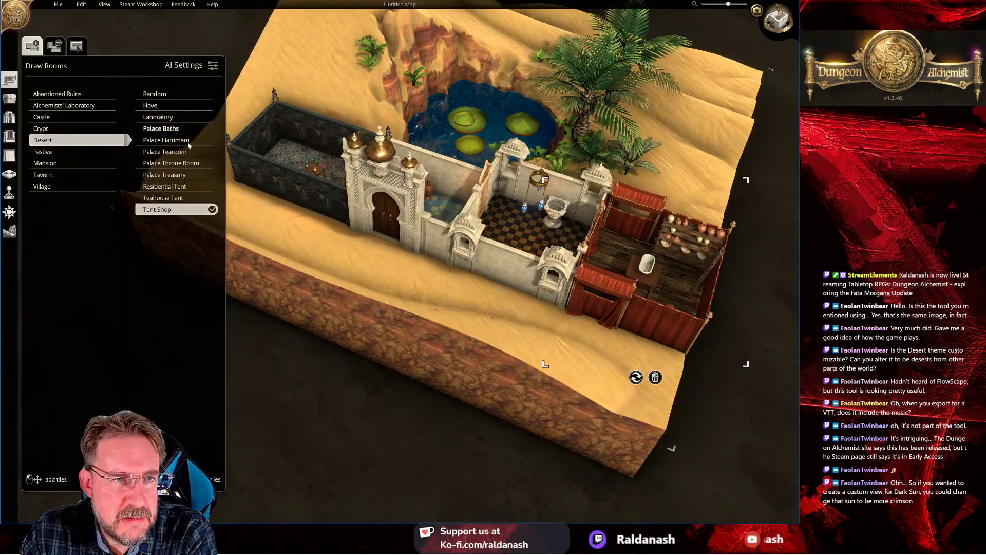
Step: Inspect the row of desert rooms, align the map to a straight top-down view, and set the Desert room type to Random
middle_click_drag(329, 263, 407, 341)
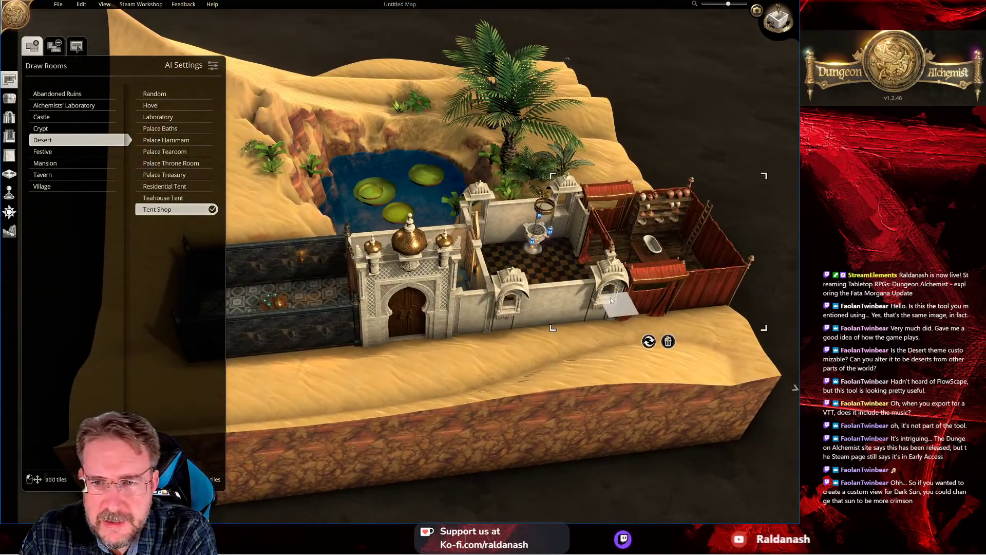
middle_click_drag(587, 312, 435, 396)
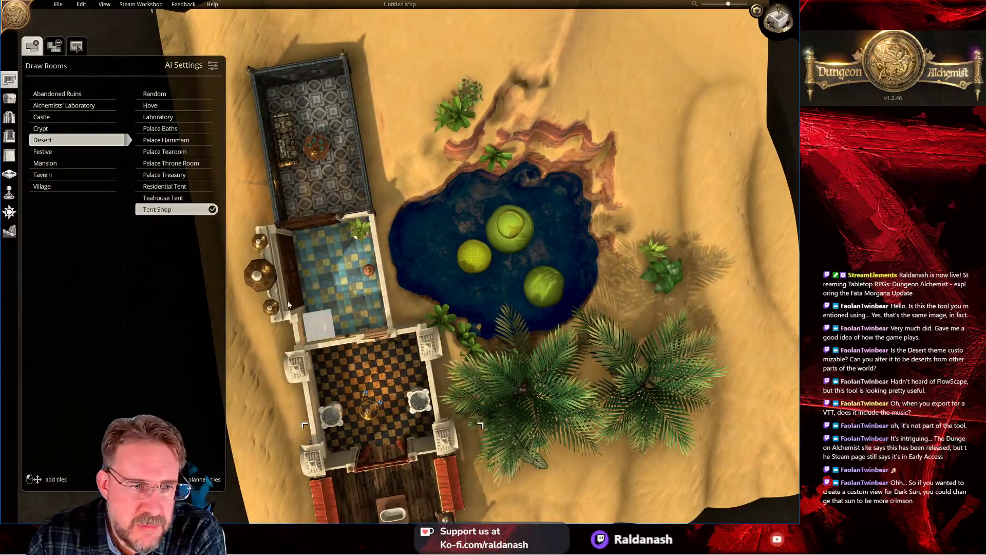
scroll(512, 364, "down", 2)
right_click_drag(512, 365, 531, 278)
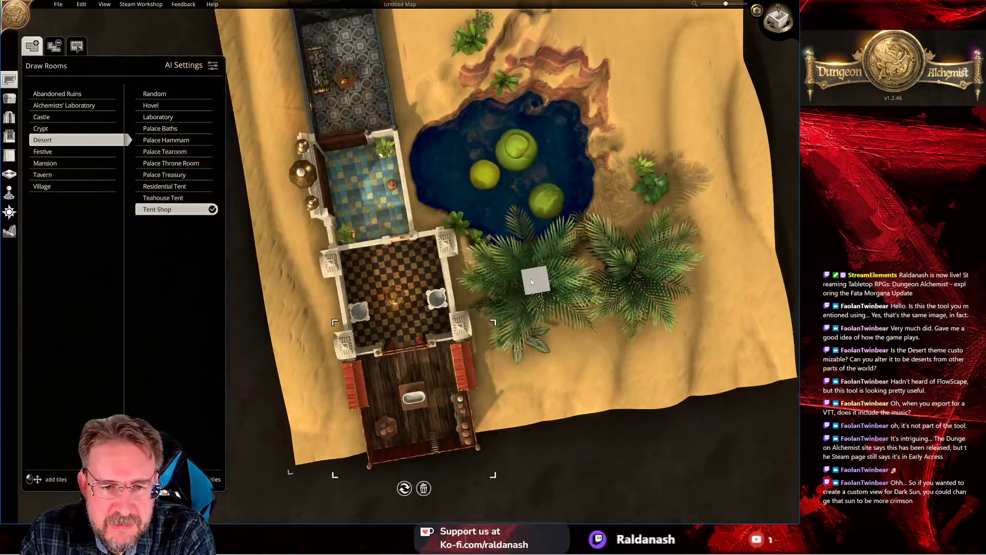
left_click(782, 22)
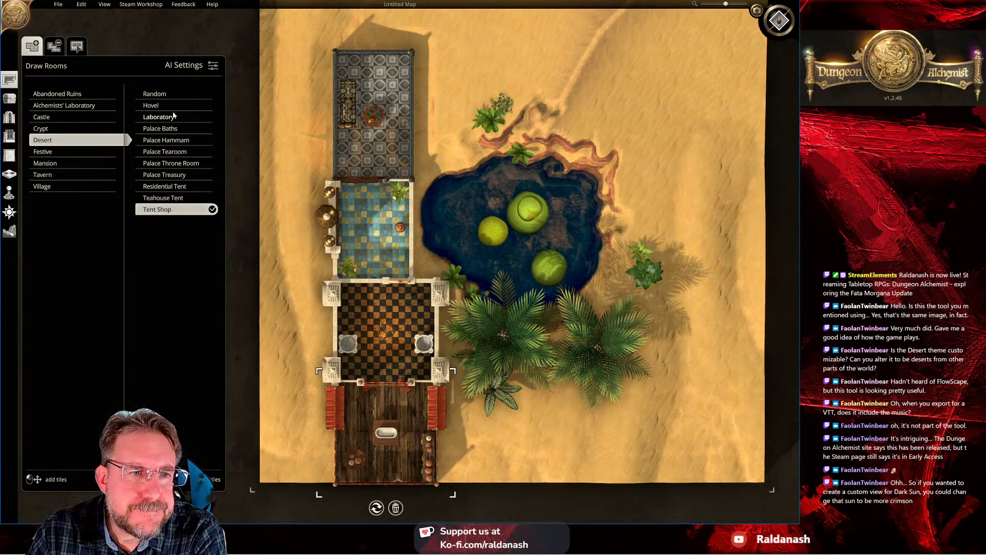
left_click(163, 95)
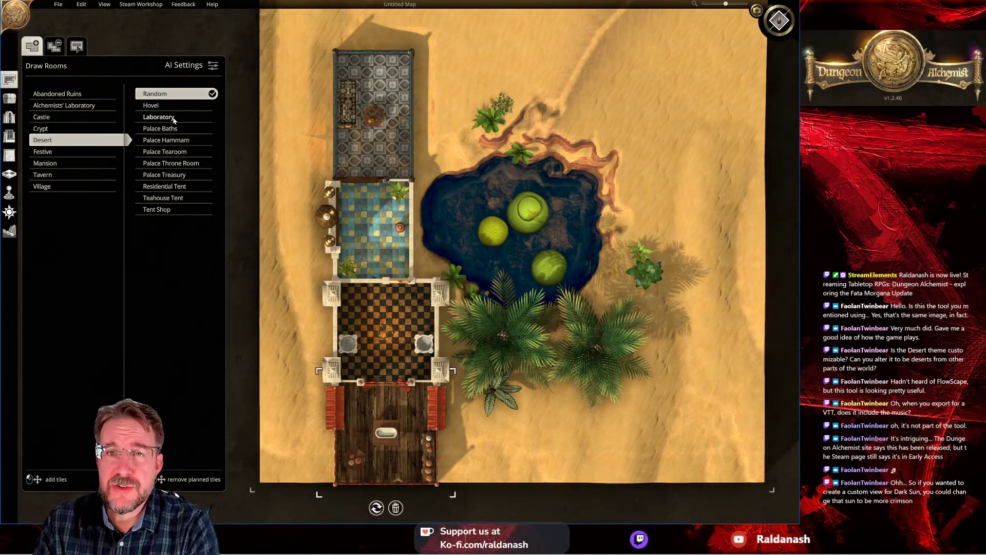
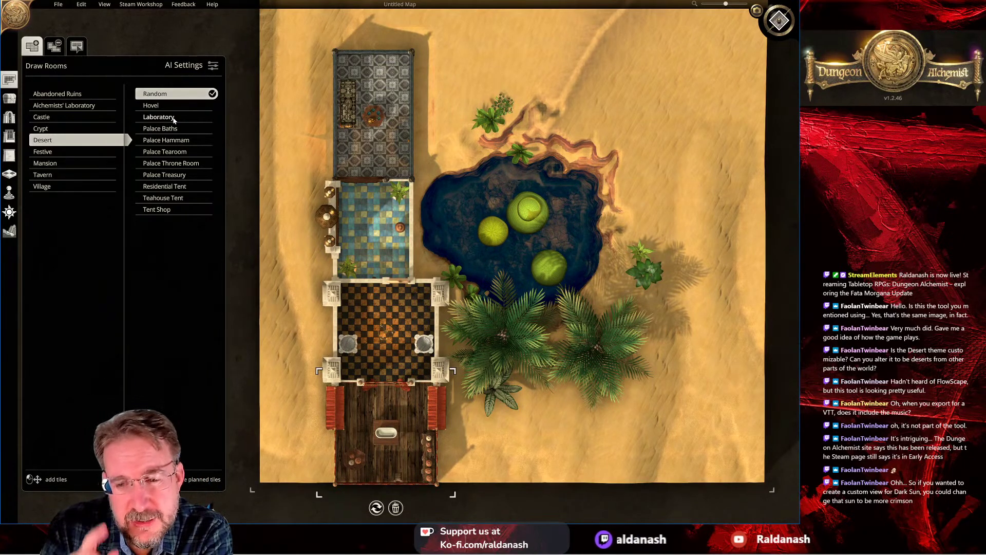
Step: Build a large Desert Residential Tent on the open sand in the map corner beyond the oasis rocks
middle_click_drag(506, 134, 509, 182)
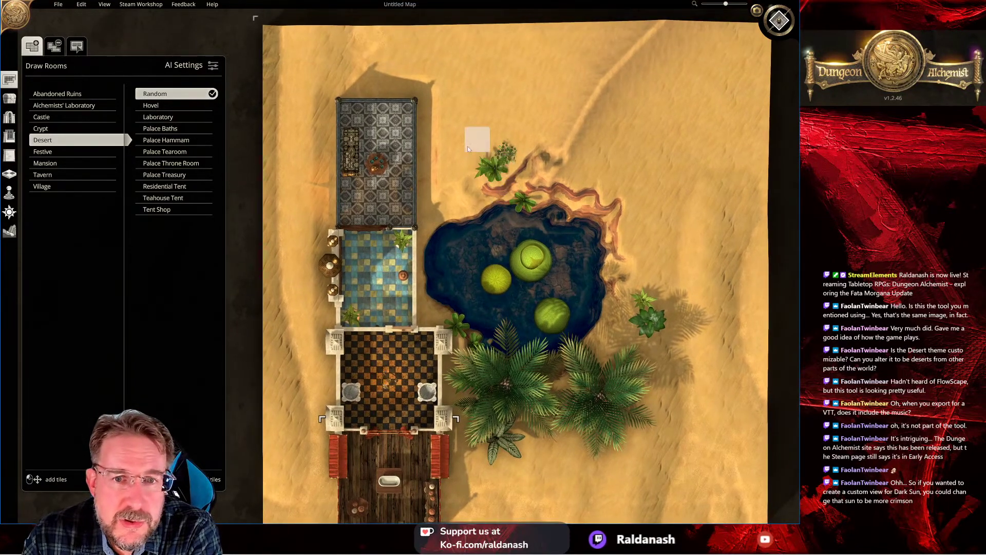
middle_click_drag(467, 138, 336, 148)
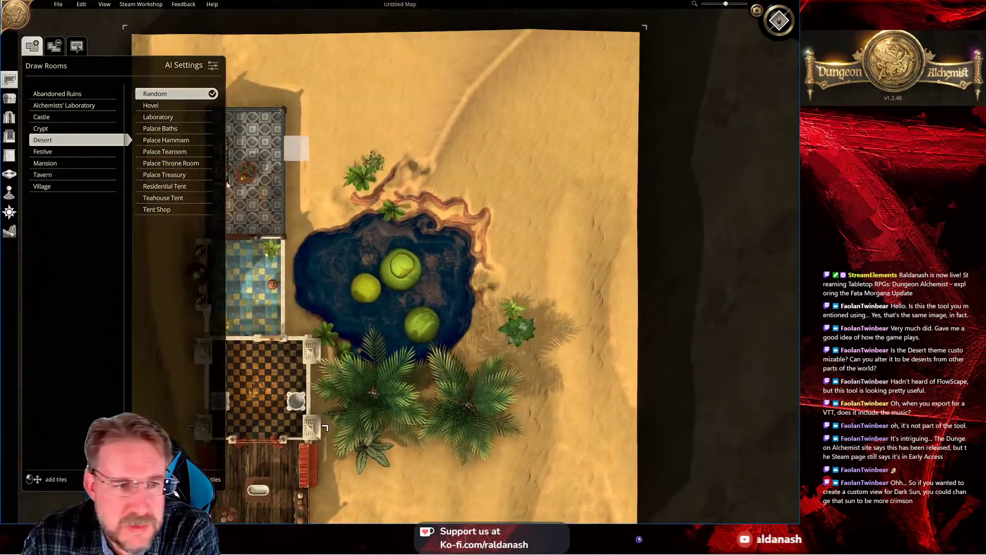
left_click(185, 188)
left_click_drag(485, 76, 612, 179)
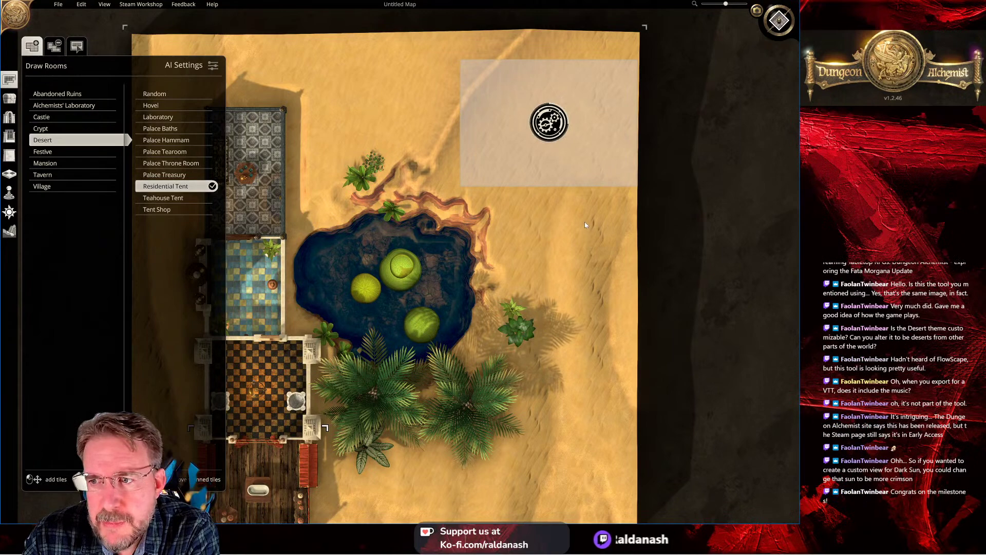
middle_click_drag(571, 275, 564, 326)
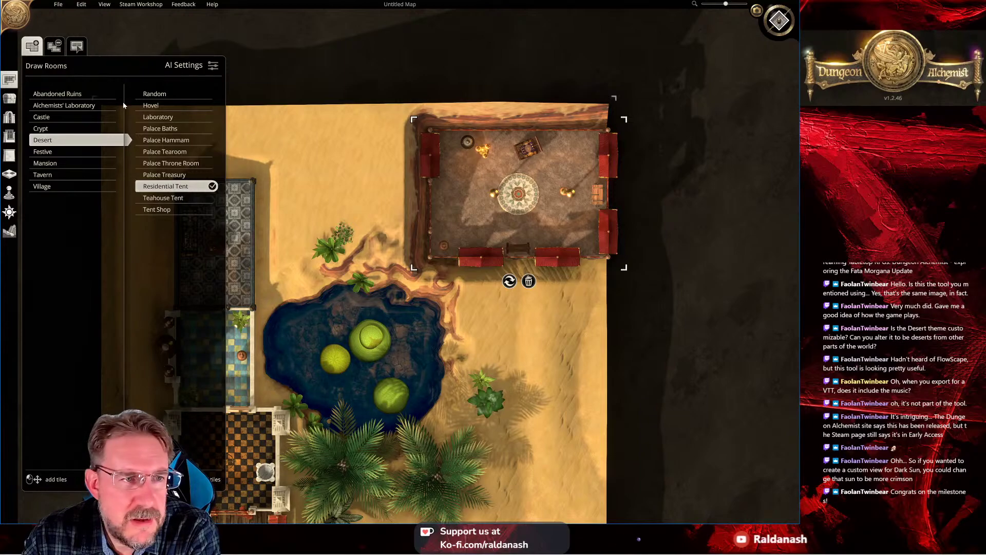
Step: Inspect the residential tent, its sunken terrain and the neighbouring oasis from several angled 3D views
left_click(782, 22)
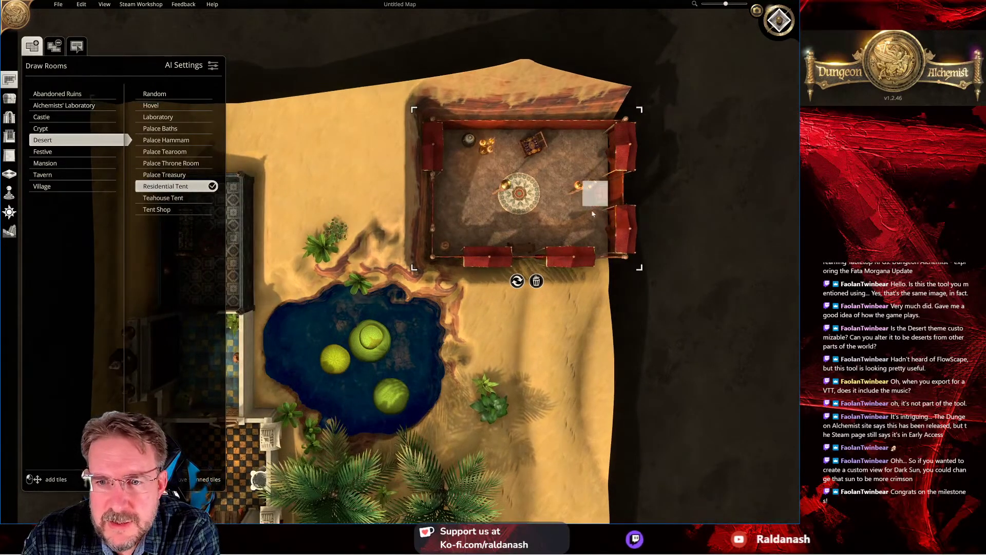
scroll(594, 214, "up", 1)
middle_click_drag(594, 215, 448, 137)
right_click_drag(425, 287, 581, 297)
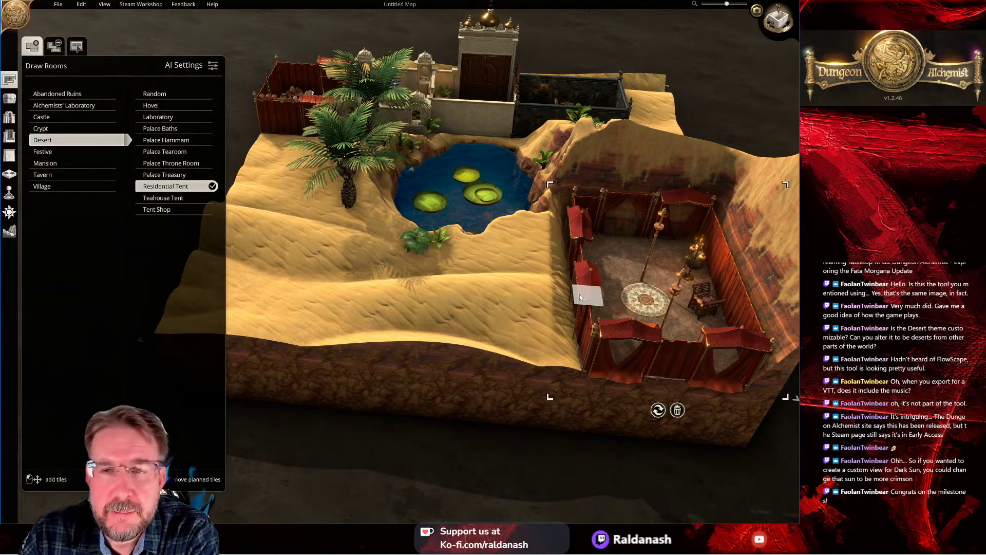
middle_click_drag(398, 265, 433, 287)
scroll(433, 287, "up", 3)
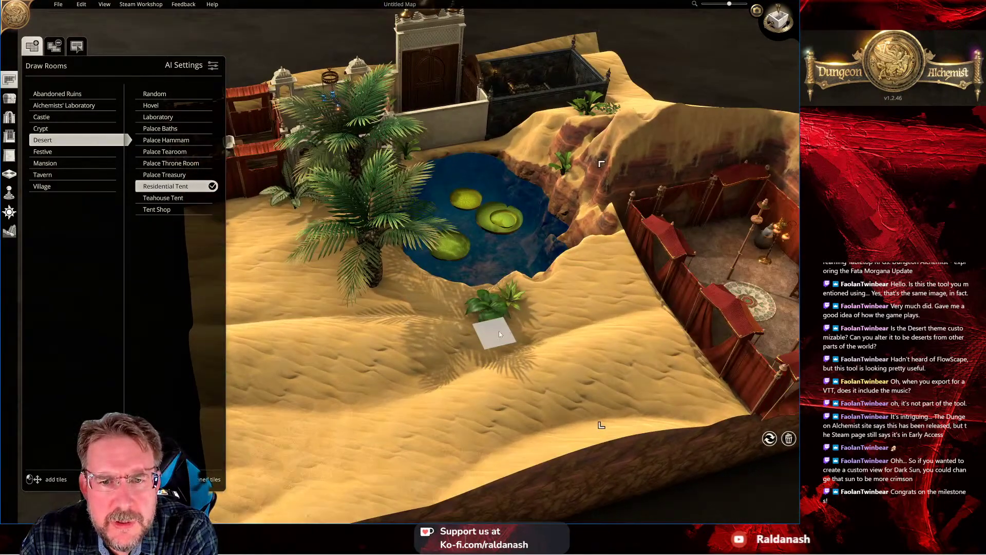
middle_click_drag(498, 333, 492, 317)
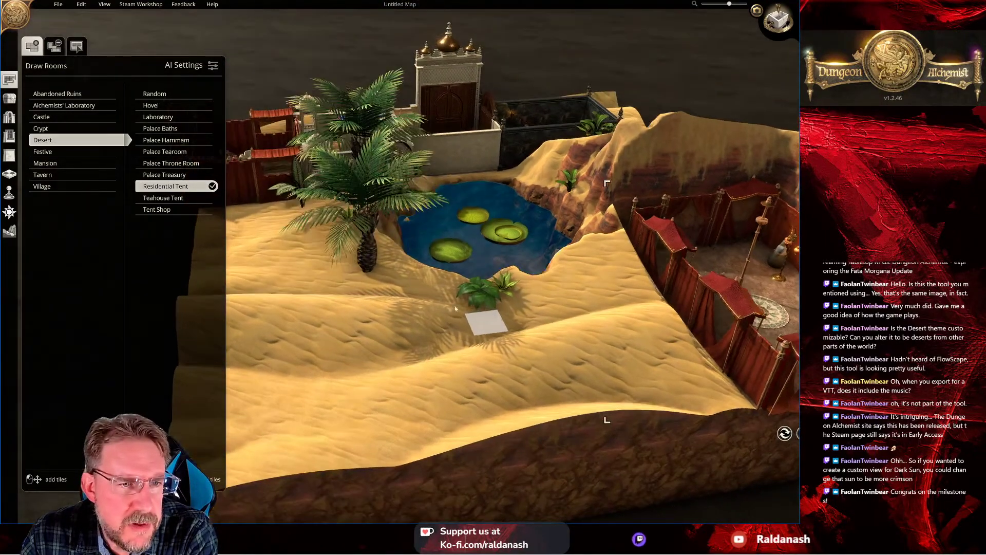
Step: Build a Desert Laboratory on the open sand between the palm trees and the near map edge
left_click(167, 139)
left_click(168, 129)
left_click(165, 118)
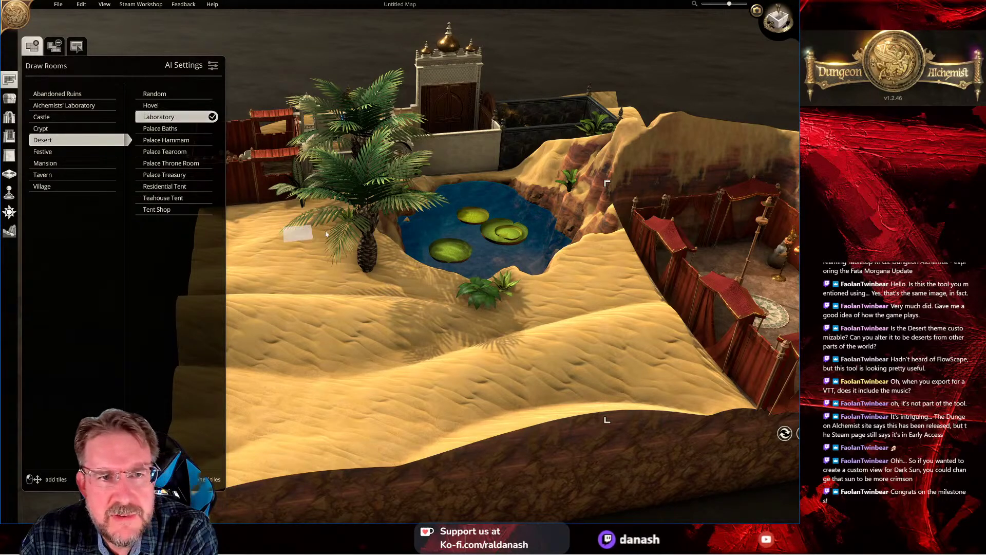
middle_click_drag(302, 236, 405, 193)
mouse_move(393, 246)
left_mouse_down()
mouse_move(487, 336)
mouse_move(583, 374)
mouse_move(600, 329)
left_mouse_up()
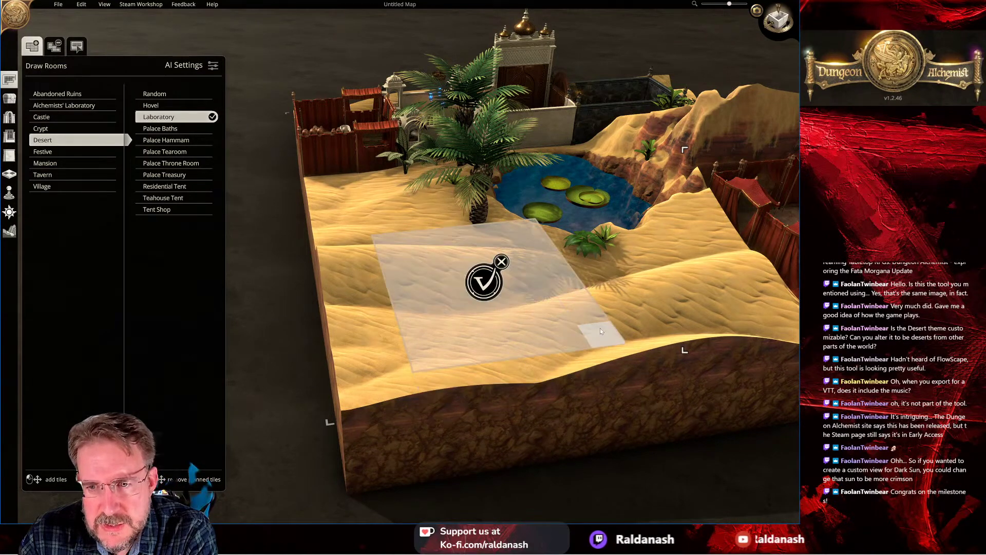
left_click(484, 281)
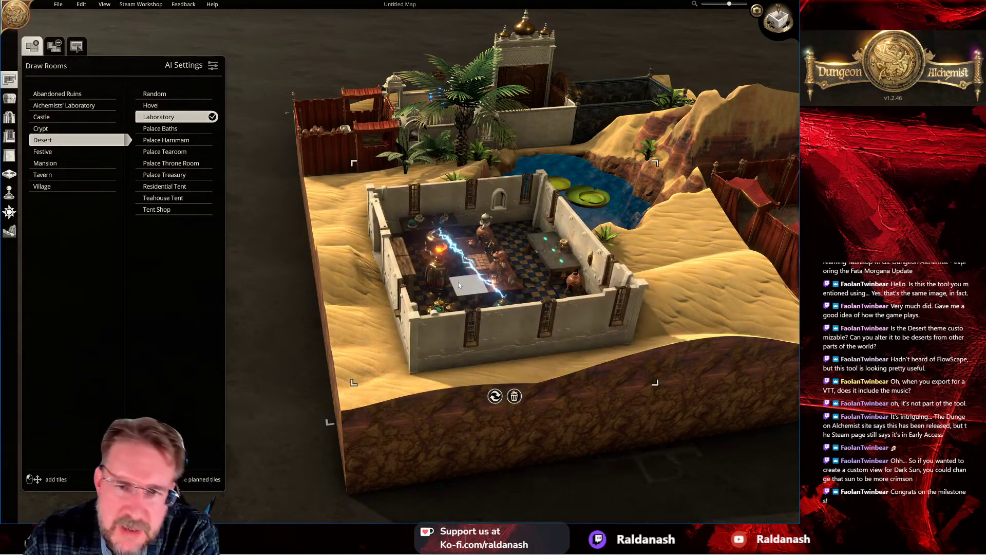
Step: Examine the laboratory's furnishings and alchemical equipment up close from different angles
scroll(453, 287, "up", 3)
middle_click_drag(460, 296, 603, 375)
scroll(602, 371, "up", 5)
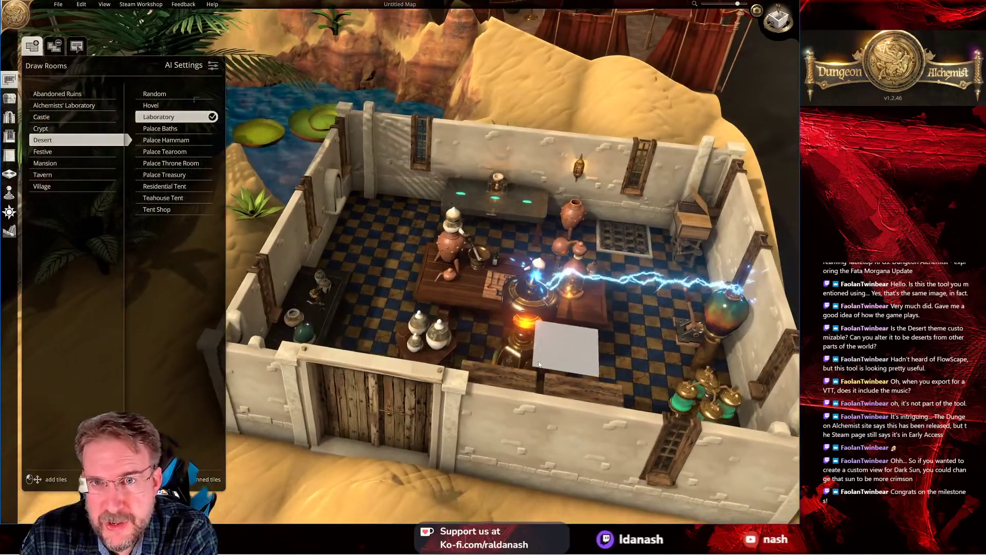
right_click_drag(539, 363, 509, 380)
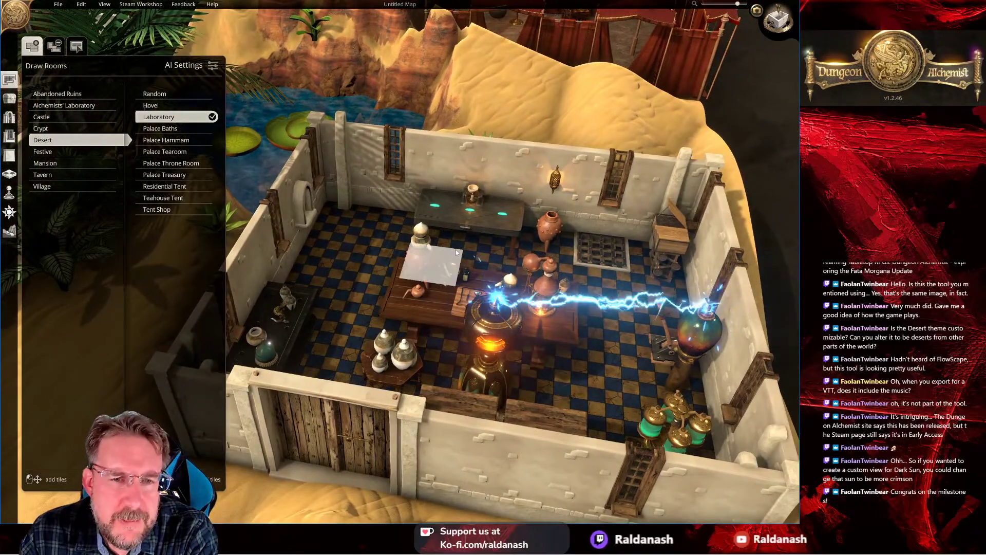
right_click_drag(456, 252, 451, 221)
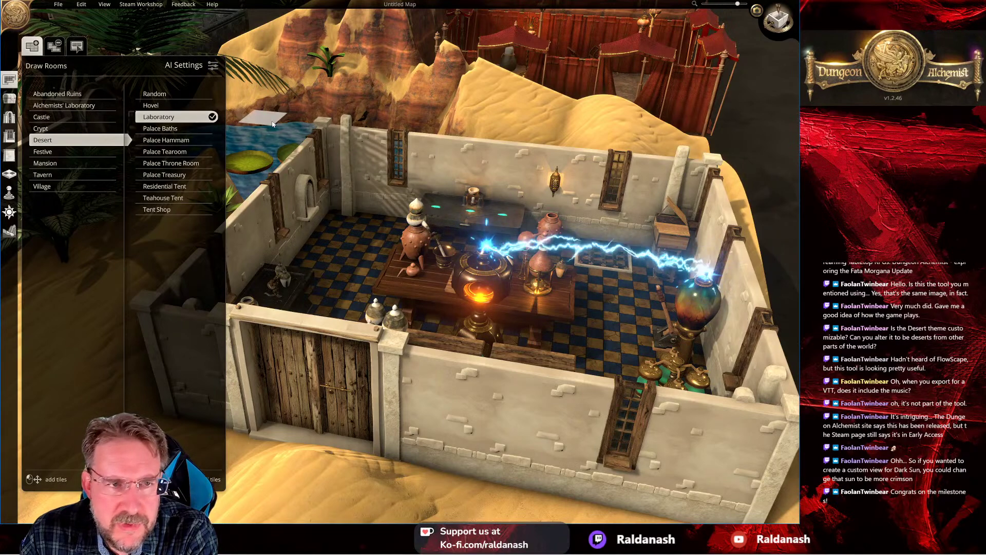
left_click(332, 129)
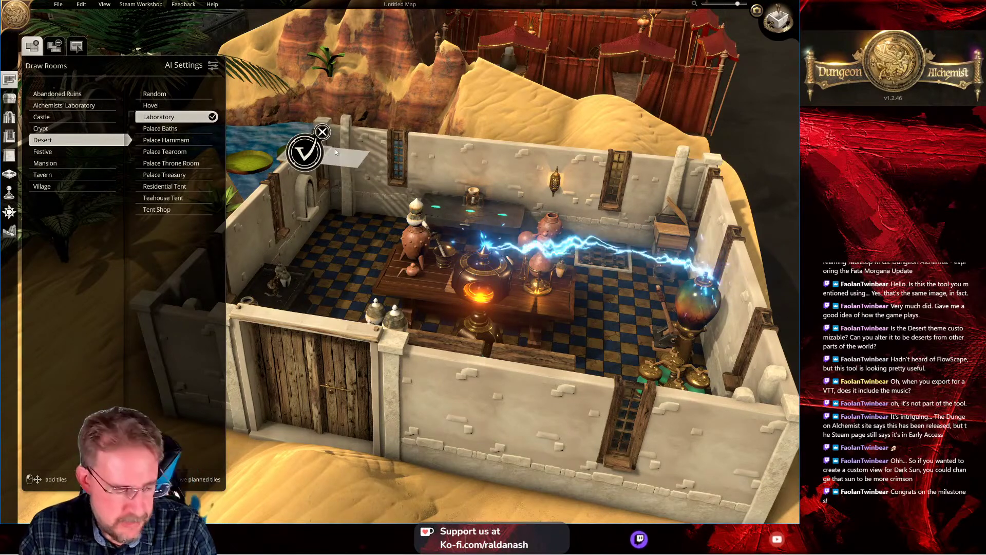
key("Escape")
key("Escape")
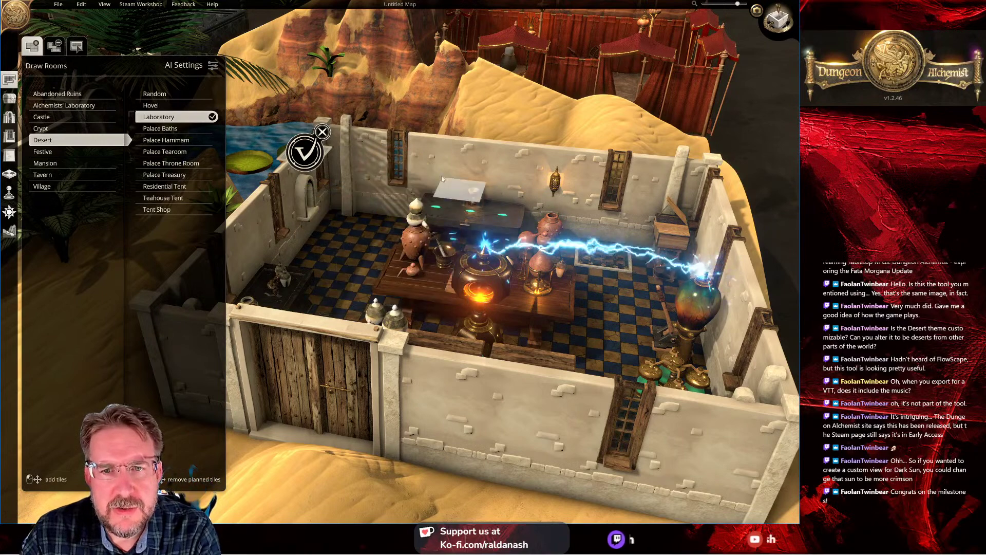
Step: Place a red standing banner in the laboratory's inner corner nearest the oasis
left_click(10, 98)
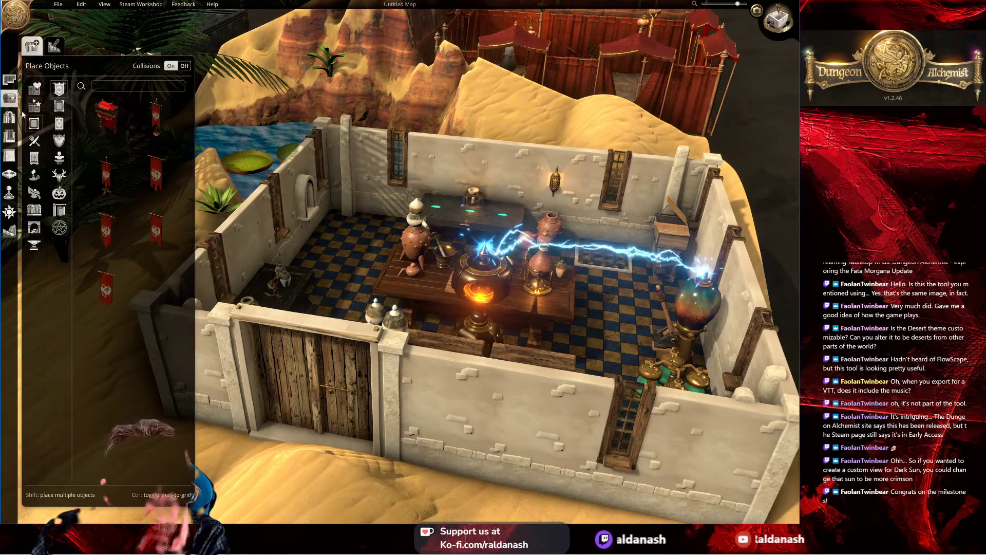
left_click(106, 174)
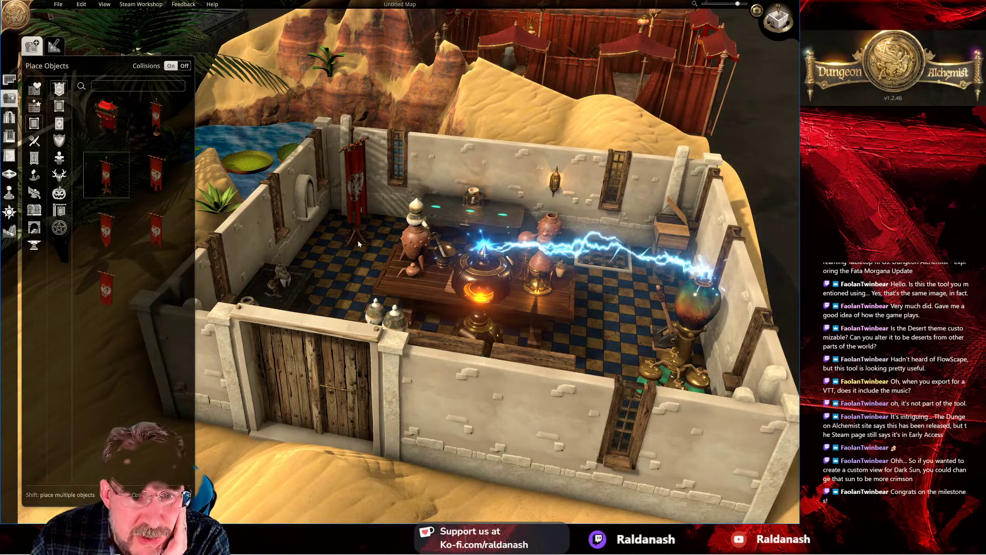
left_click(357, 239)
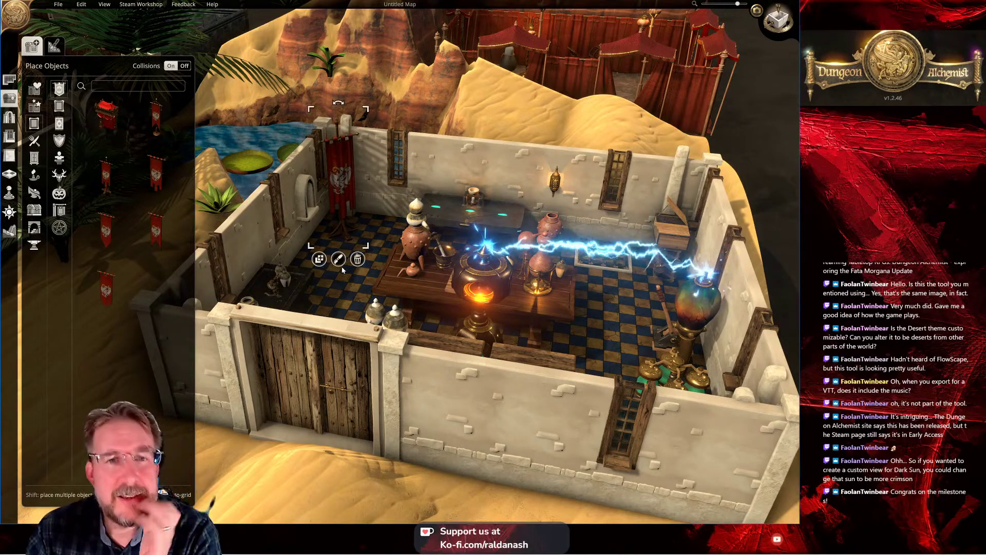
Step: Mount the Mask of Sesu on the laboratory's outer wall beside the wooden door
left_click(59, 227)
scroll(326, 305, "down", 3)
scroll(111, 193, "up", 2)
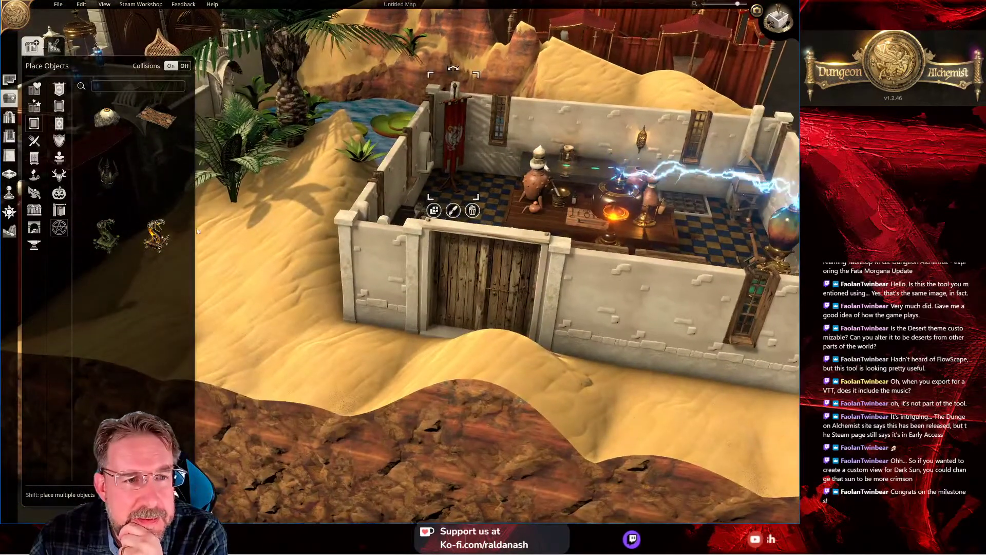
left_click(106, 177)
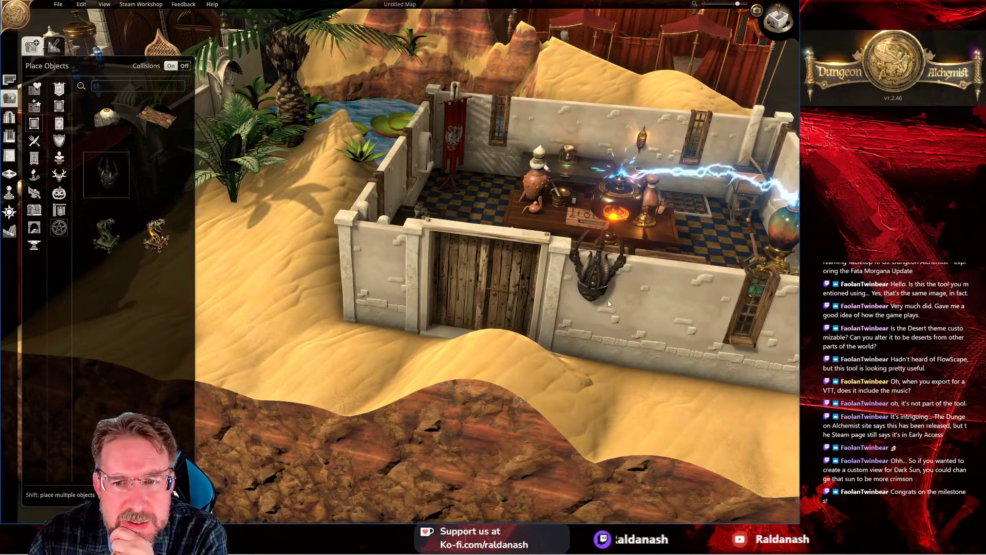
left_click(596, 277)
Step: Place the giant rock-mounted eyeball between the tent shop and the laboratory with Collisions set to Off
right_click_drag(653, 300, 592, 280)
left_click(108, 122)
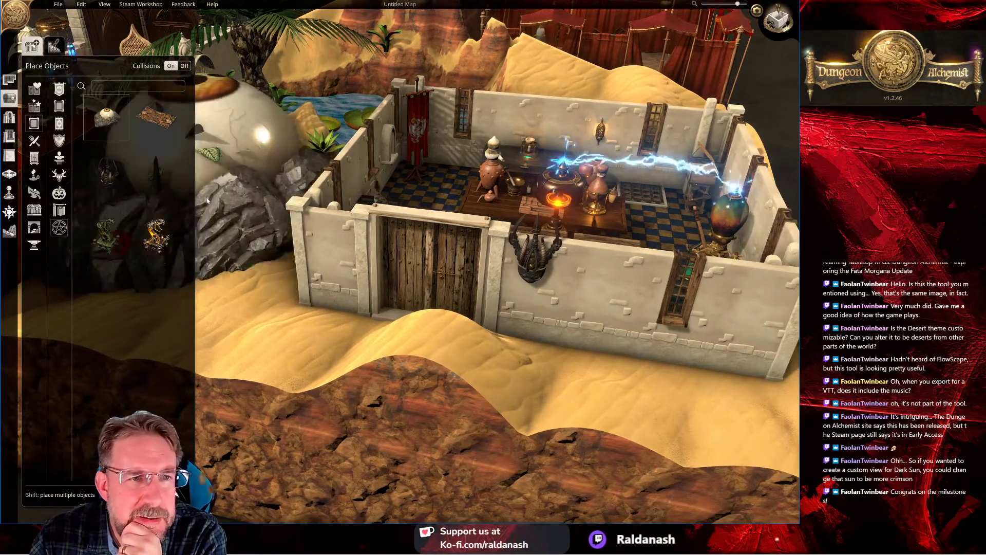
scroll(525, 249, "up", 2)
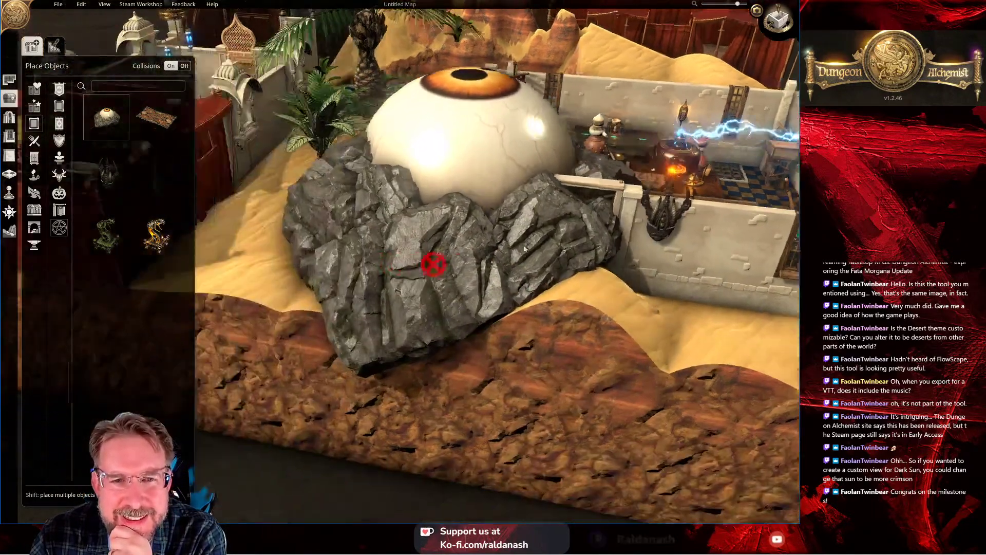
scroll(525, 249, "down", 2)
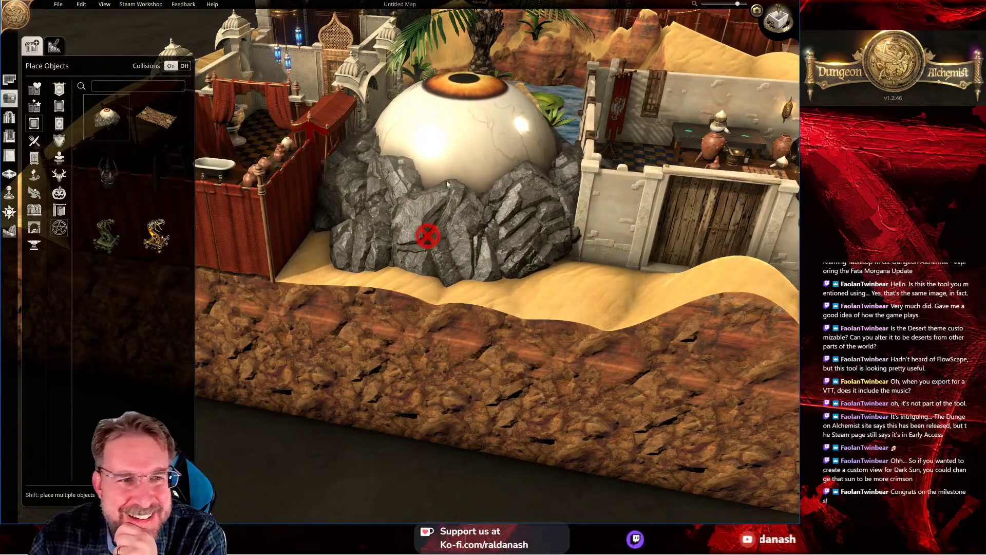
left_click(185, 67)
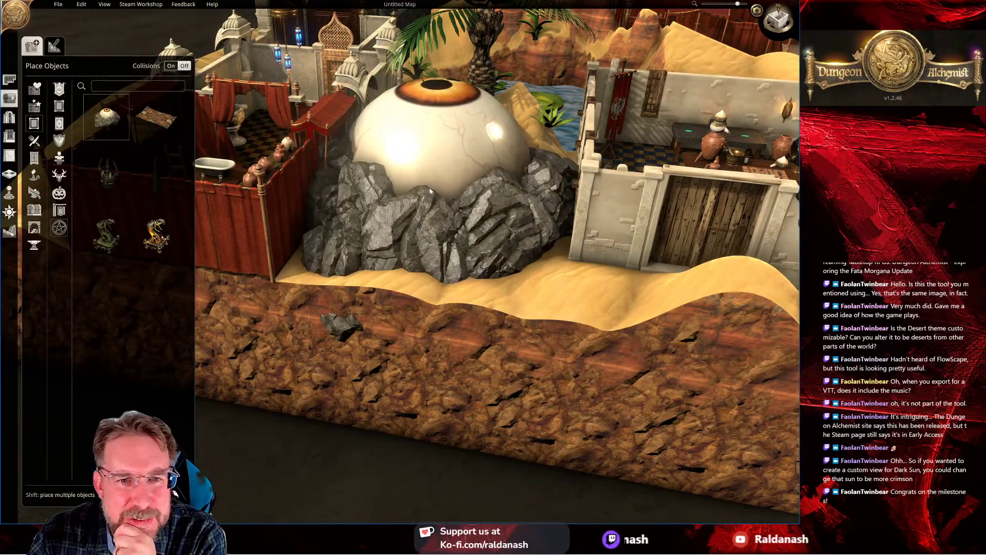
left_click(437, 185)
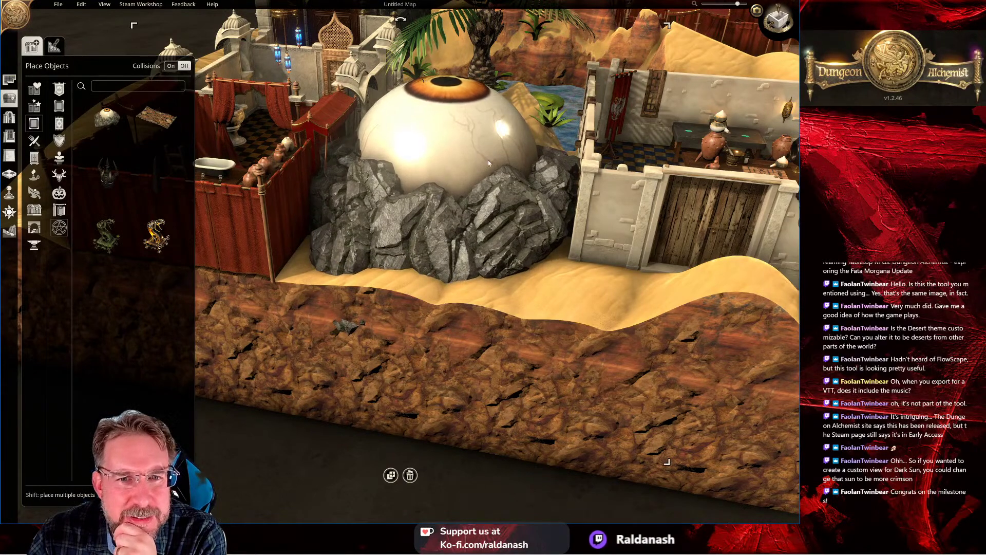
middle_click_drag(488, 154, 525, 311)
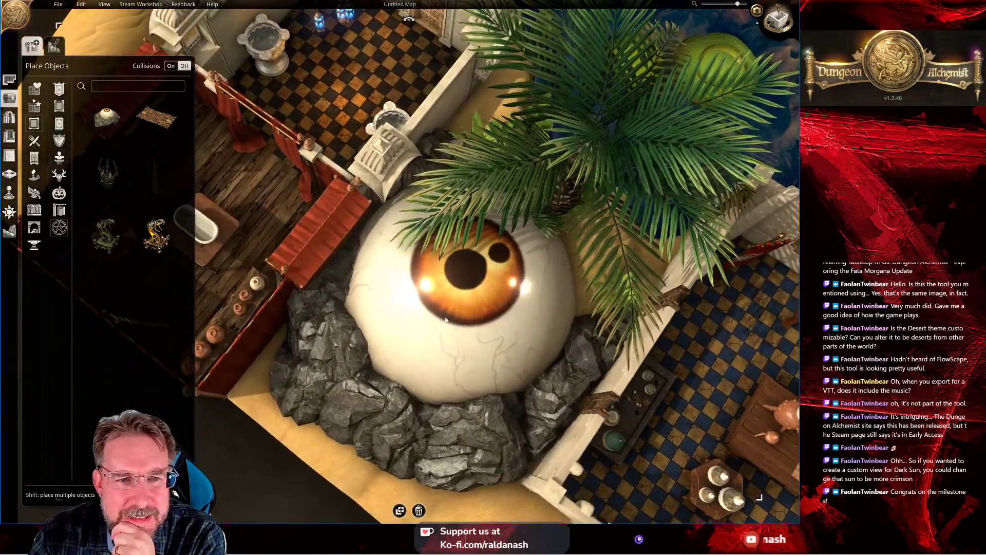
Step: Place a Magic Carpet on the sand strip between the laboratory's door side and the map edge
left_click(149, 120)
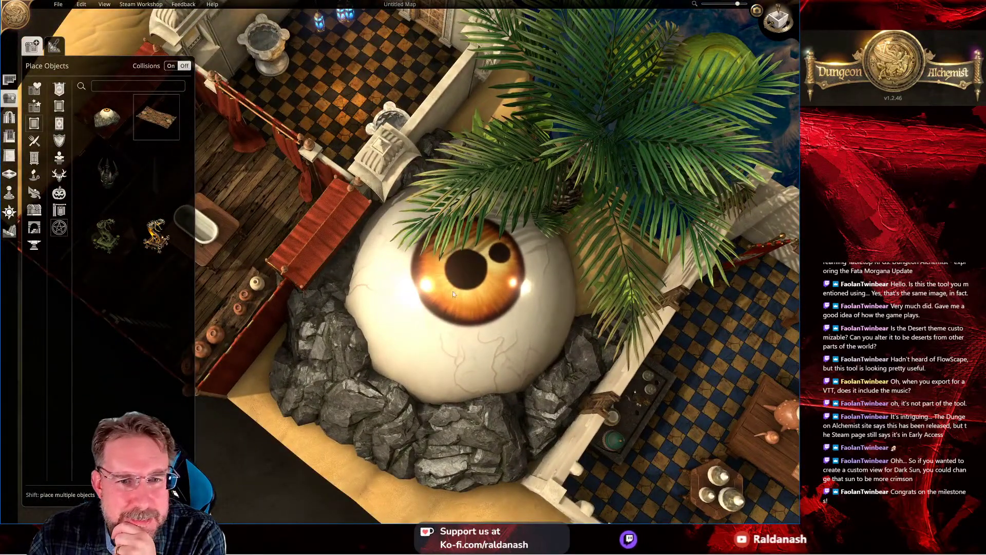
right_click_drag(464, 397, 445, 195)
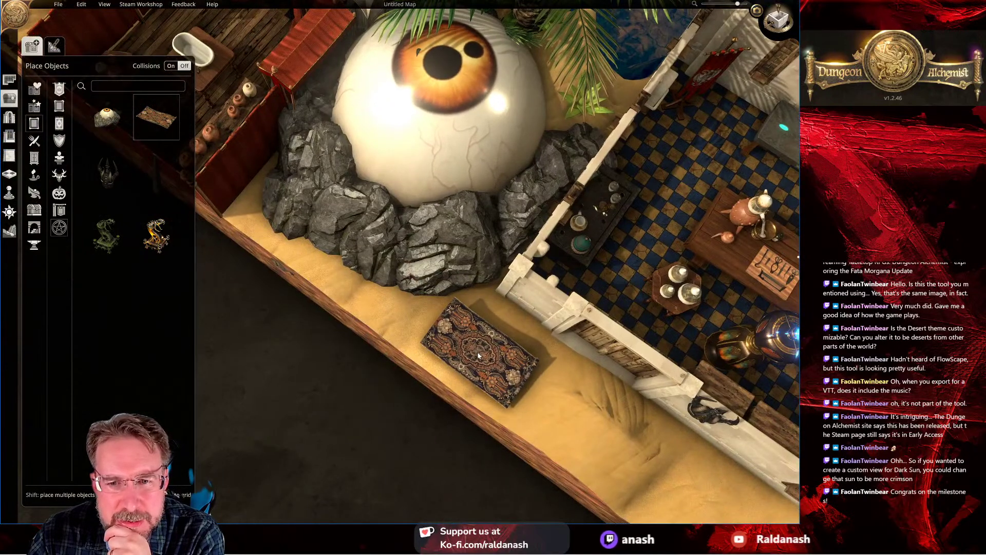
left_click(483, 366)
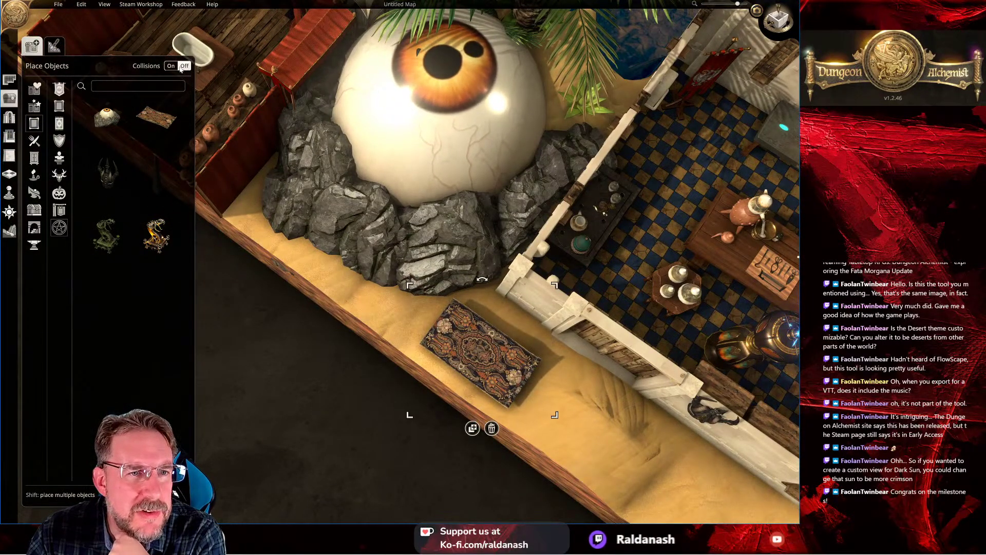
Step: Set Collisions back to On and shrink the giant eyeball to about half its size
left_click(409, 257)
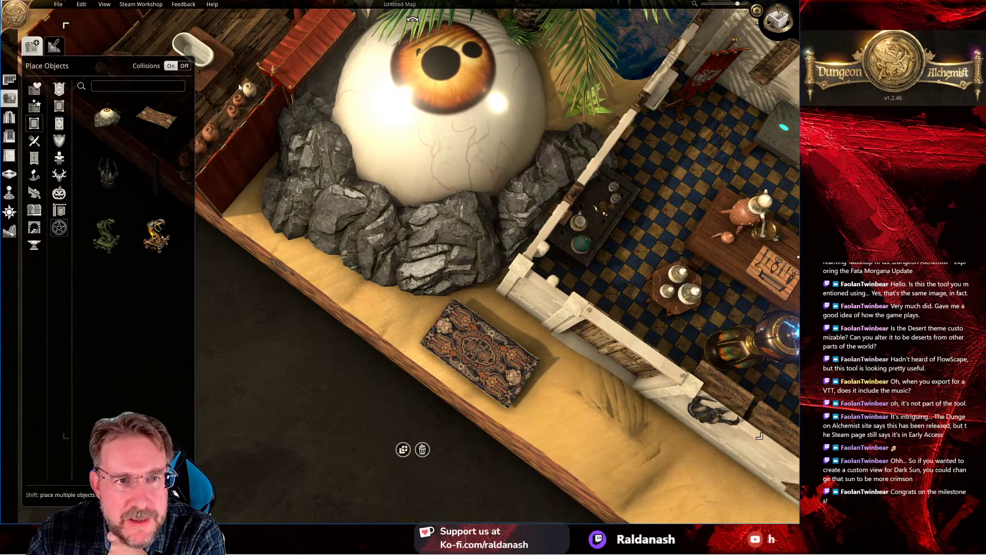
left_click_drag(73, 26, 281, 124)
left_click_drag(454, 130, 424, 221)
middle_click_drag(425, 218, 386, 197)
right_click_drag(386, 199, 374, 199)
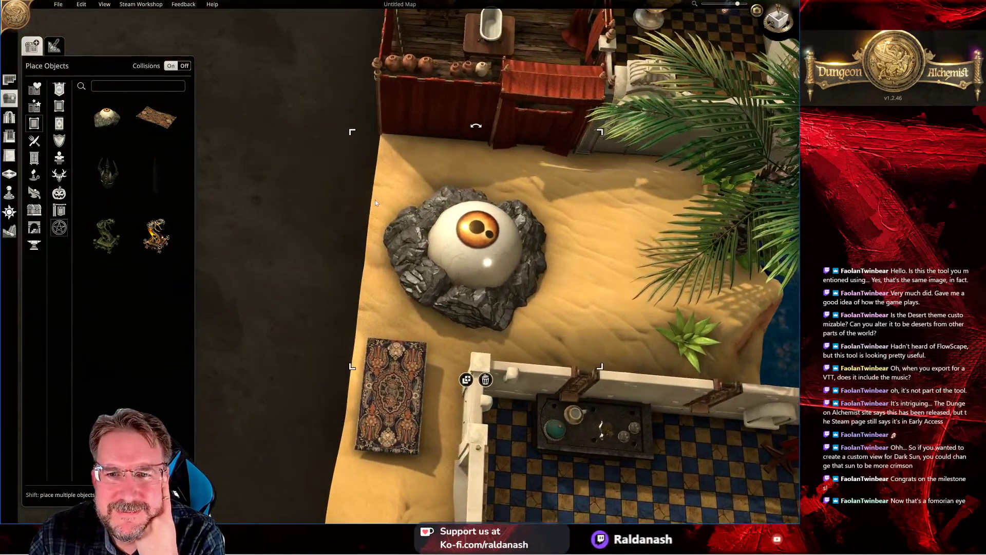
key("comma")
key("comma")
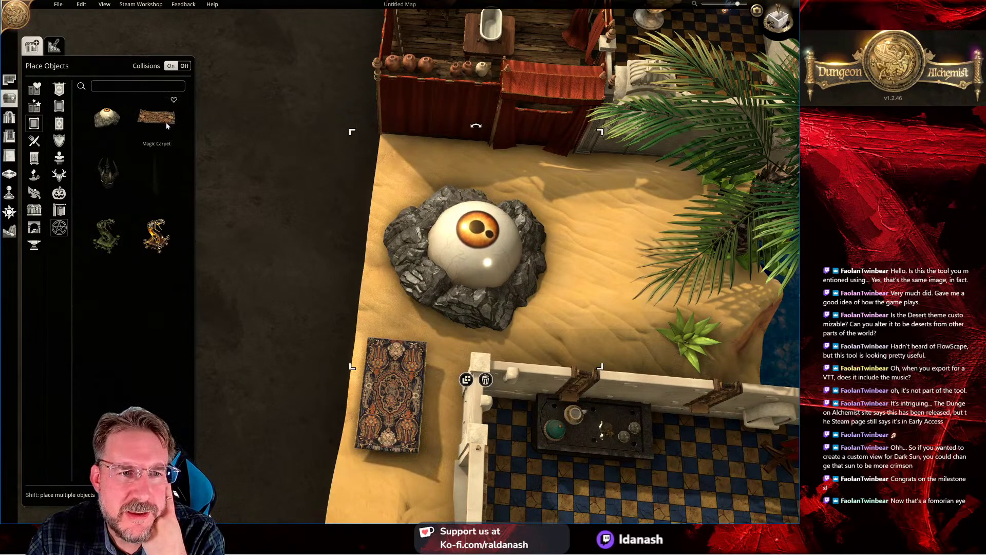
Step: Place the glowing golden serpent object on the sand between the eyeball and the palm trees, and adjust its rotation
left_click(159, 234)
scroll(598, 232, "down", 4)
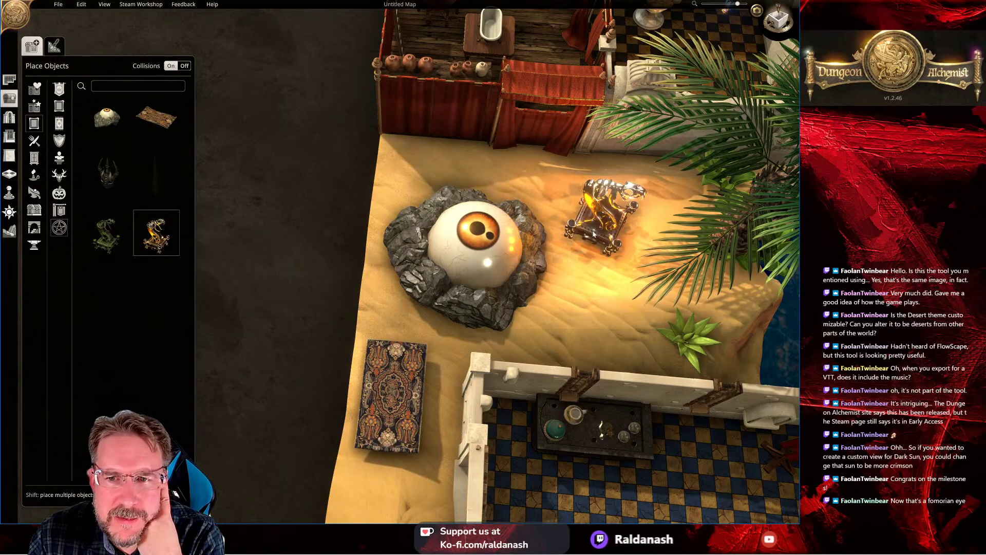
scroll(593, 234, "up", 1)
left_click(594, 234)
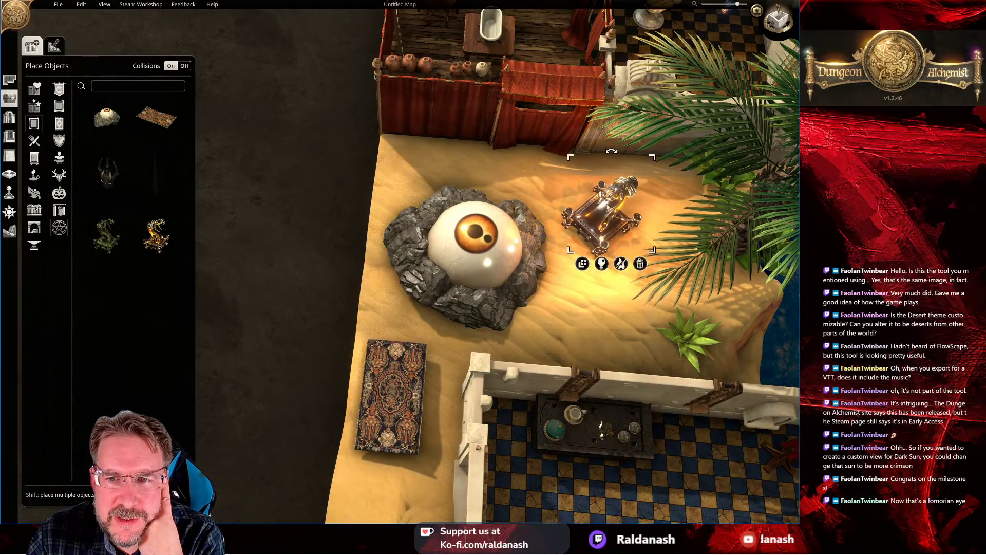
scroll(604, 204, "up", 1)
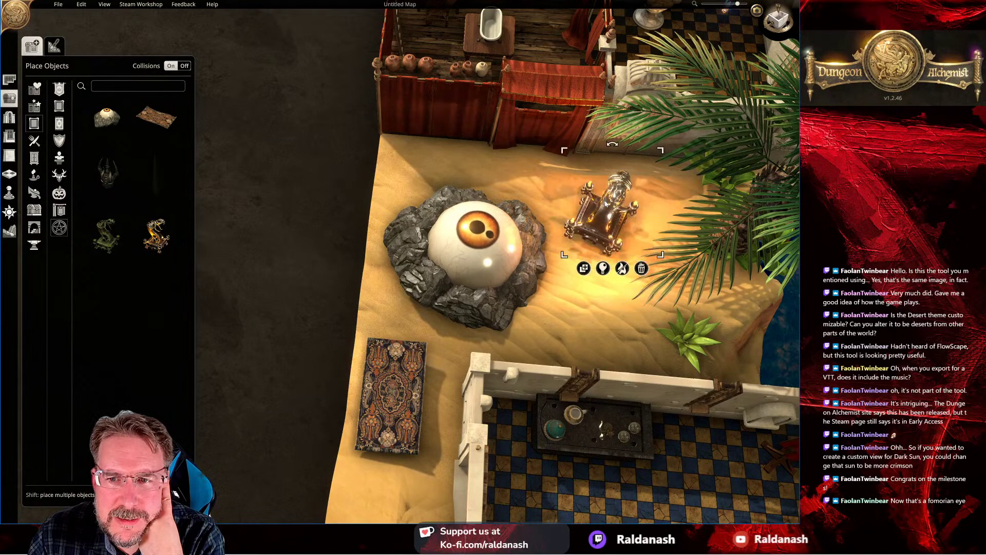
Step: Set the golden serpent object's light colour to green and turn the serpent to a new facing
left_click(603, 269)
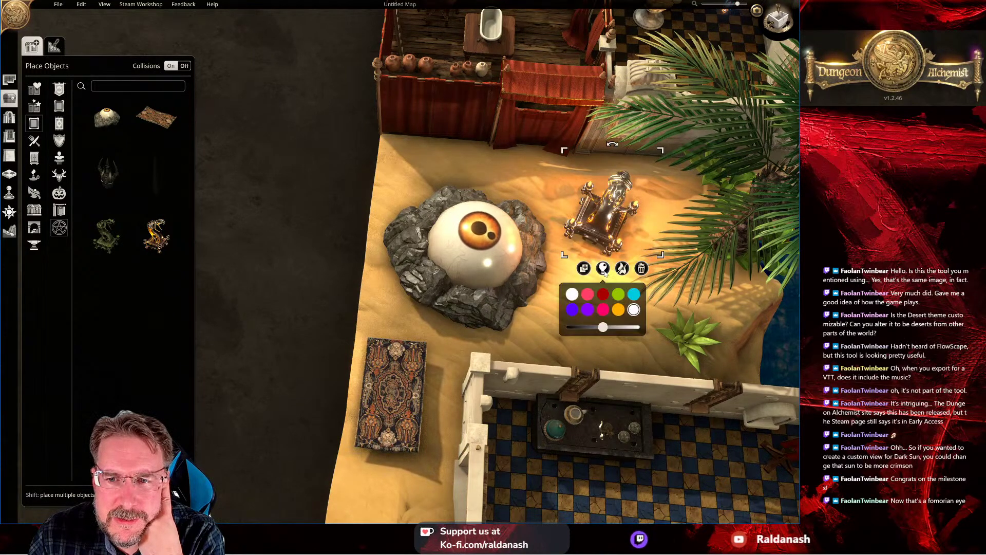
left_click(619, 294)
middle_click_drag(641, 232, 639, 271)
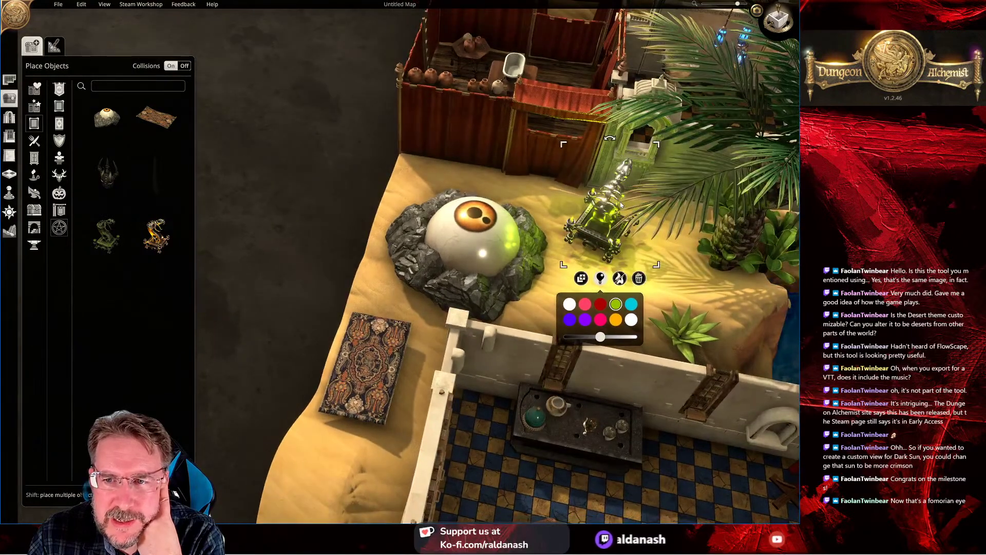
right_click(621, 205)
right_click(617, 207)
right_click(618, 209)
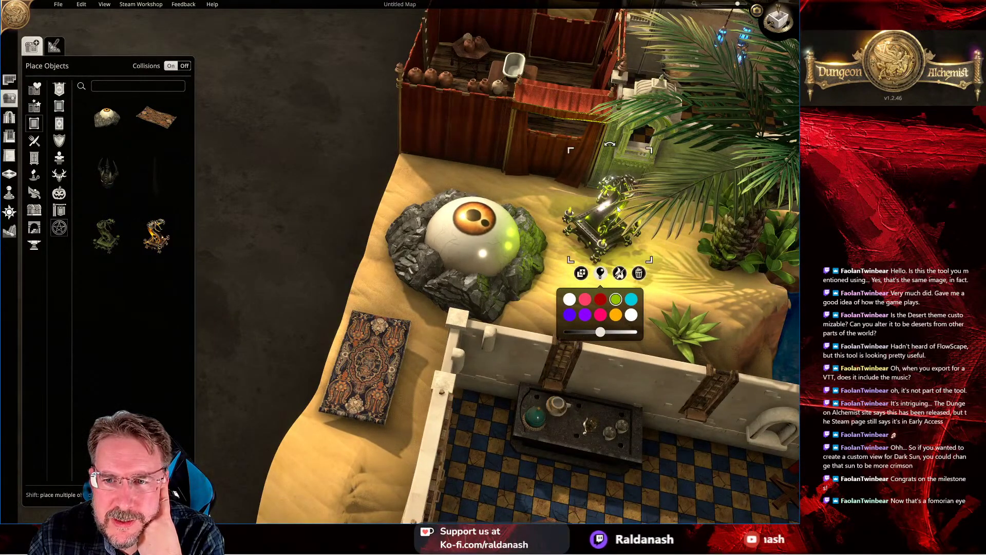
Step: Recolour the tent shop's canopied entrance facing the sand from red to magenta
left_click(680, 236)
mouse_move(680, 235)
middle_mouse_down()
mouse_move(655, 237)
mouse_move(687, 235)
middle_mouse_up()
right_click_drag(688, 233, 542, 122)
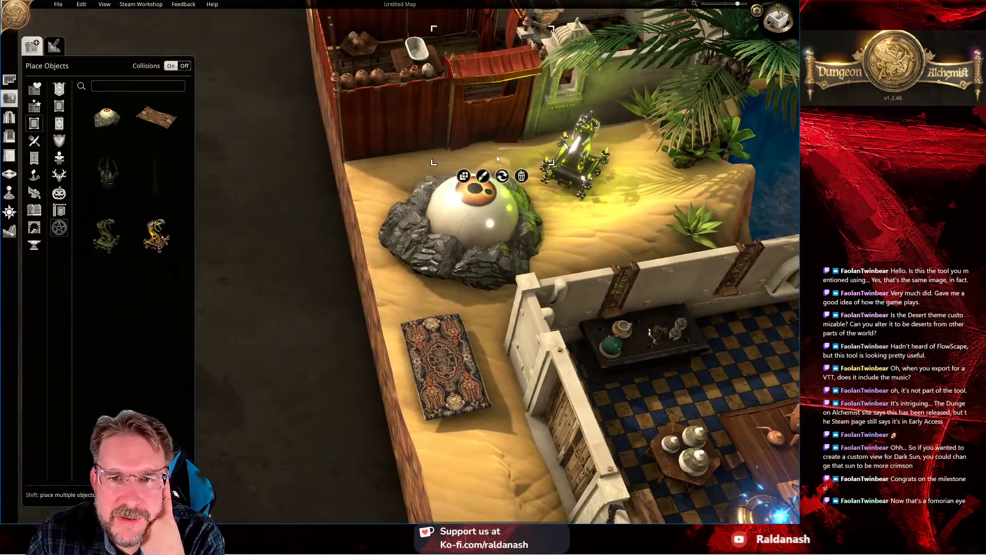
left_click(484, 176)
left_click_drag(464, 202, 503, 203)
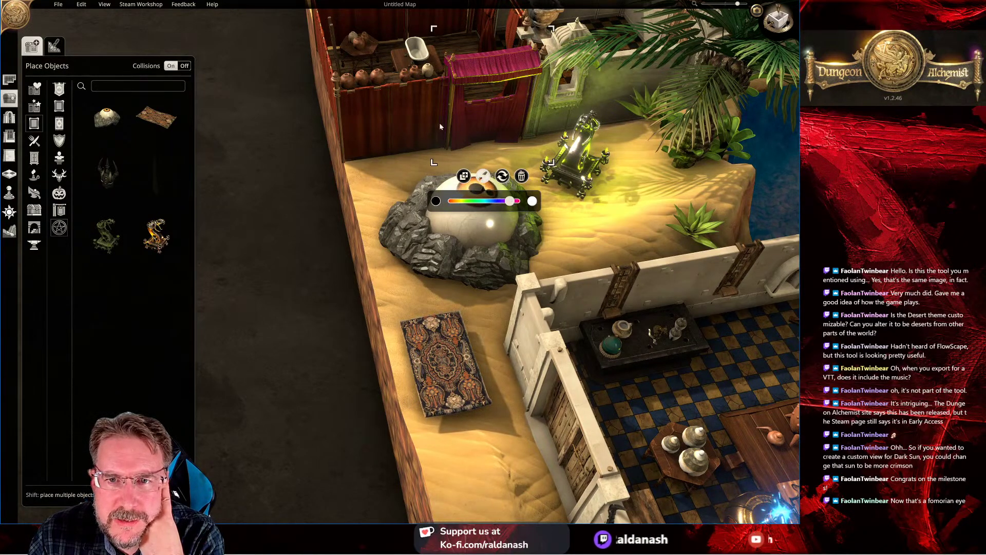
left_click(360, 169)
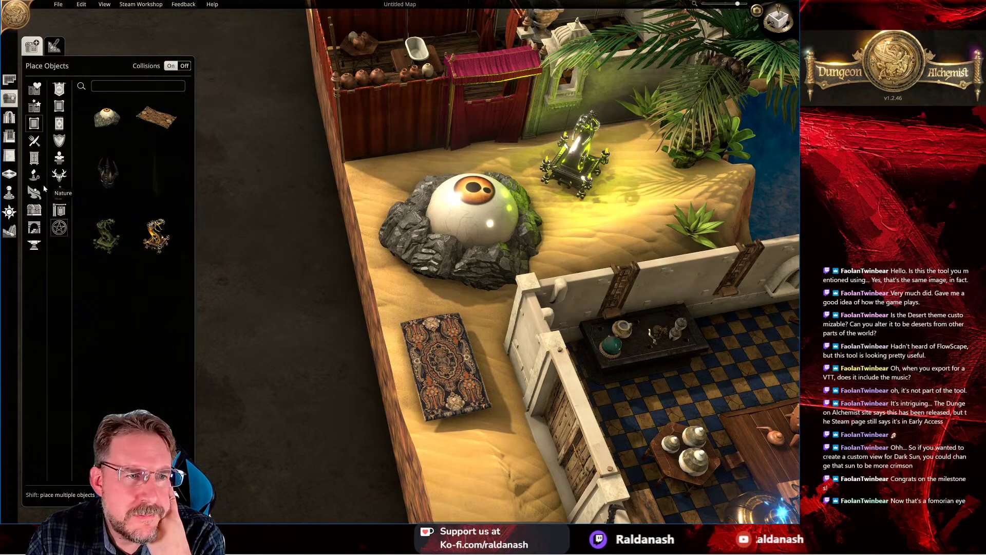
left_click(58, 176)
left_click(118, 293)
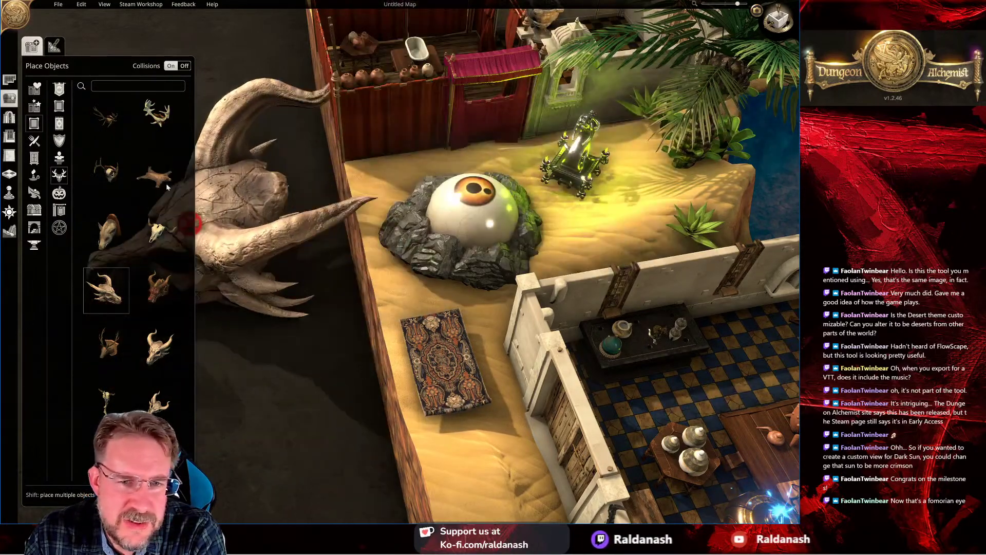
left_click(59, 228)
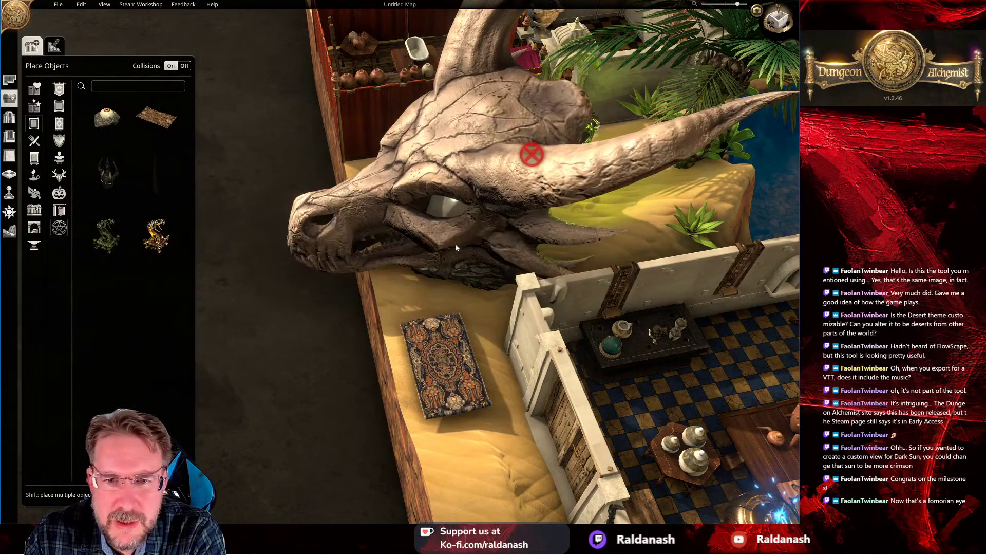
Step: Place a plain stone Altar on the sand along the laboratory's outer wall, between its door and the map corner
left_click(34, 158)
left_click(59, 332)
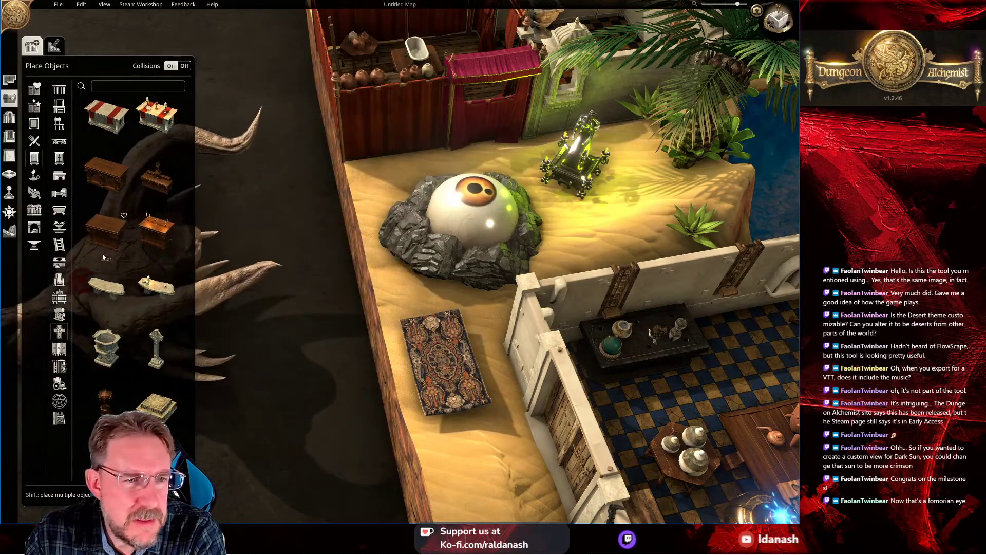
left_click(106, 286)
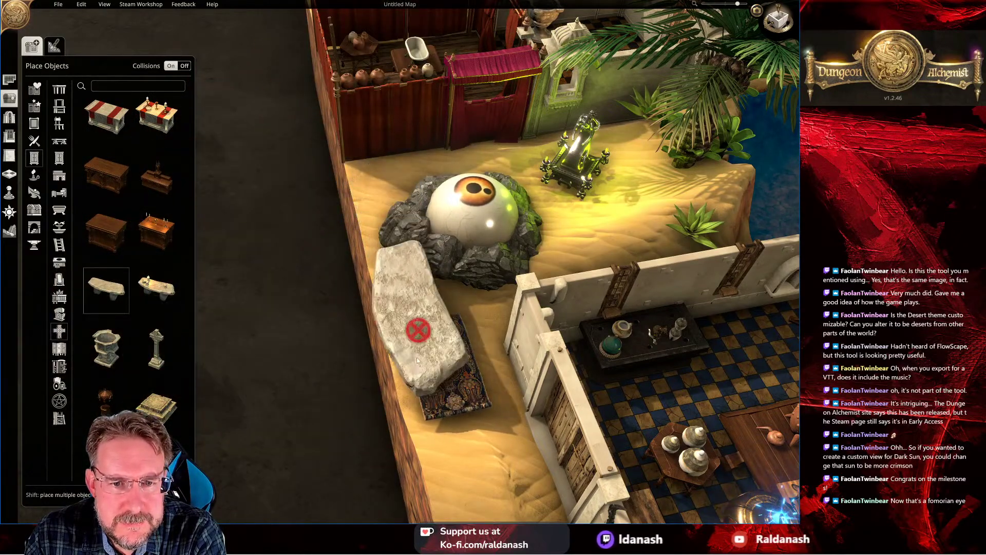
right_click_drag(474, 495, 510, 309)
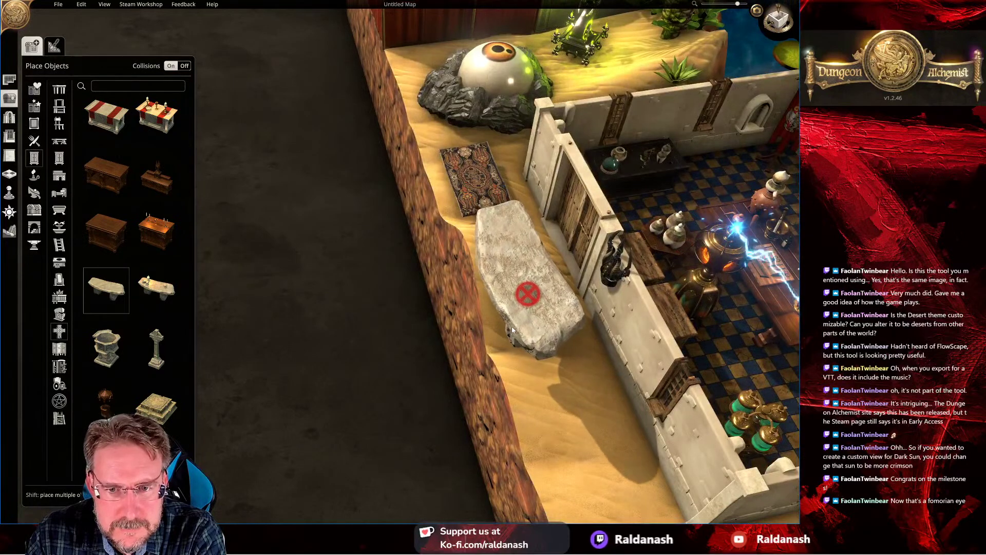
middle_click_drag(520, 355, 640, 274)
left_click(641, 274)
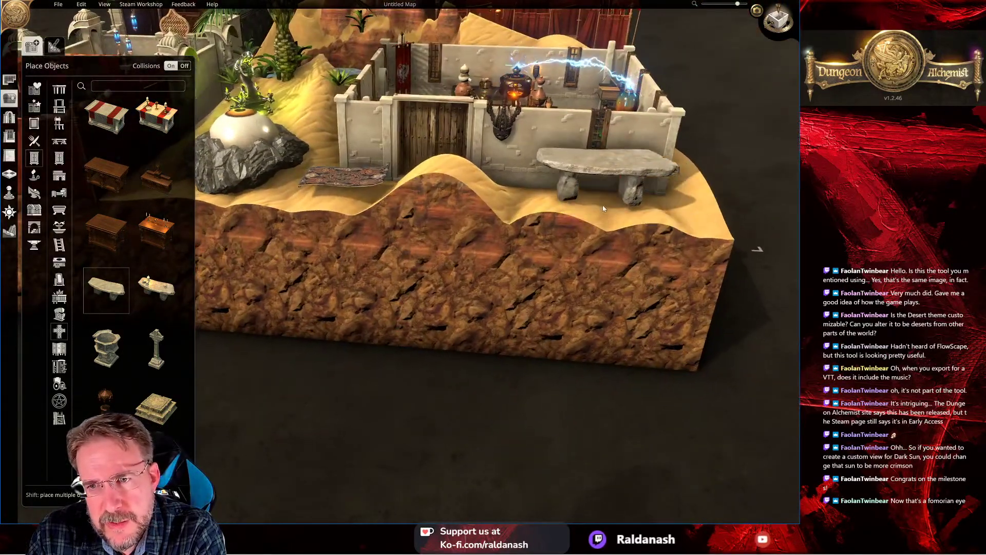
Step: Shrink the stone altar to less than half its size and move the Magic Carpet in front of it
left_click_drag(690, 143, 605, 197)
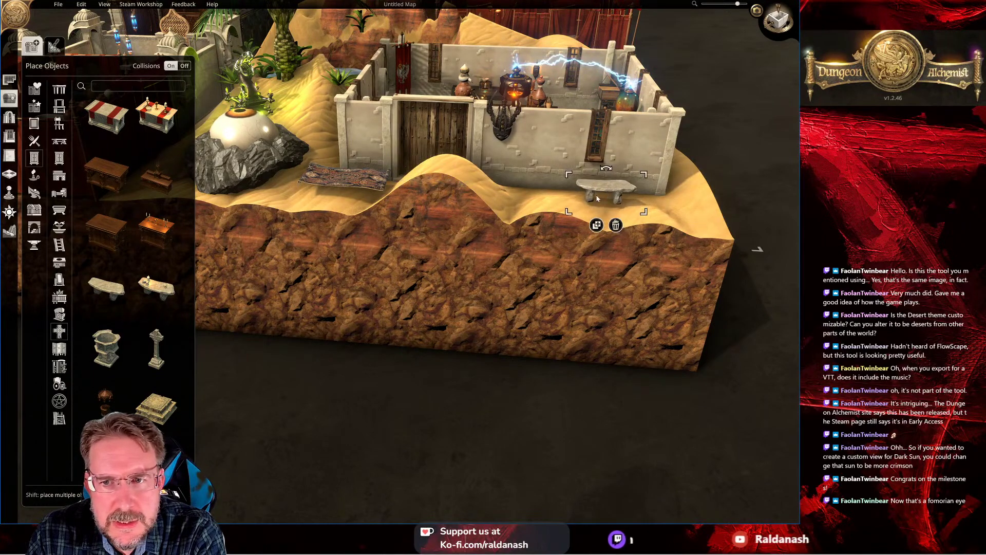
left_click_drag(334, 185, 602, 204)
Step: Look over the laboratory and the oasis, and browse the Mansion room types and the available floor tiles
right_click_drag(529, 226, 534, 320)
middle_click_drag(535, 320, 508, 216)
right_click_drag(509, 216, 367, 272)
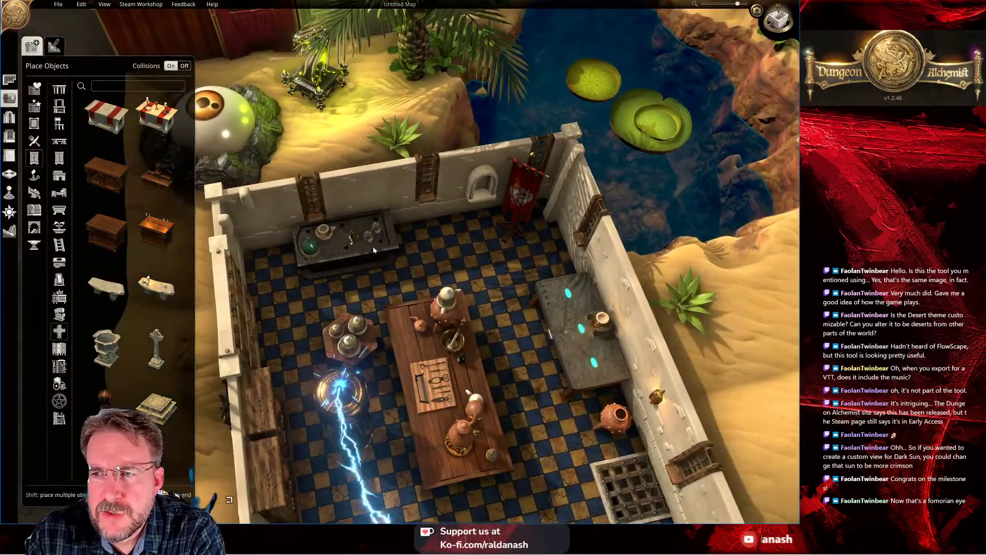
right_click_drag(578, 123, 410, 242)
middle_click_drag(358, 149, 507, 131)
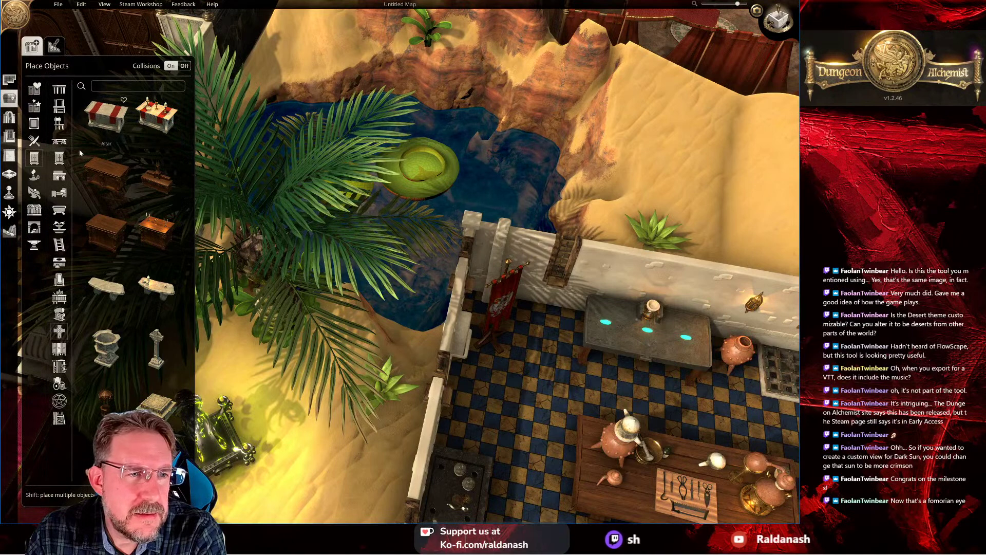
left_click(10, 81)
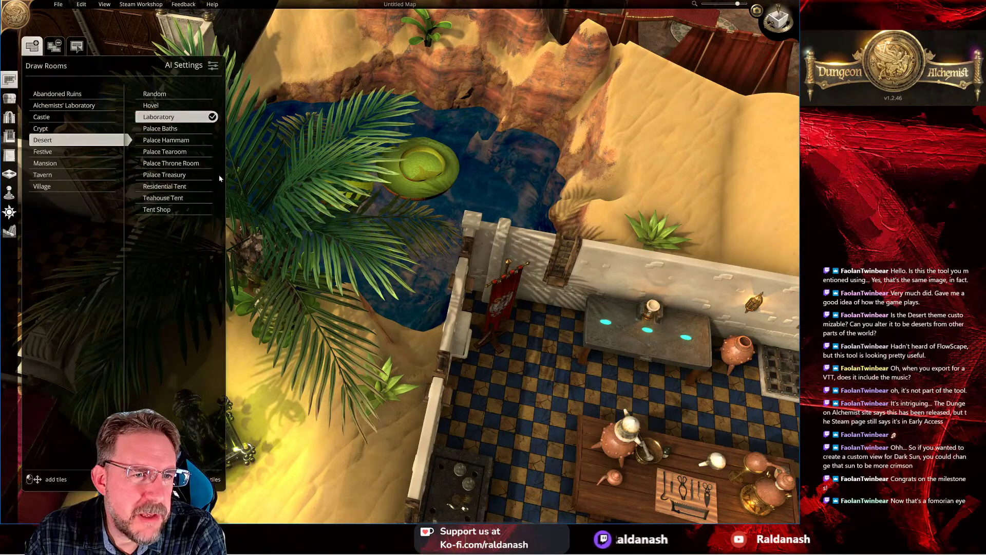
right_click_drag(244, 373, 421, 264)
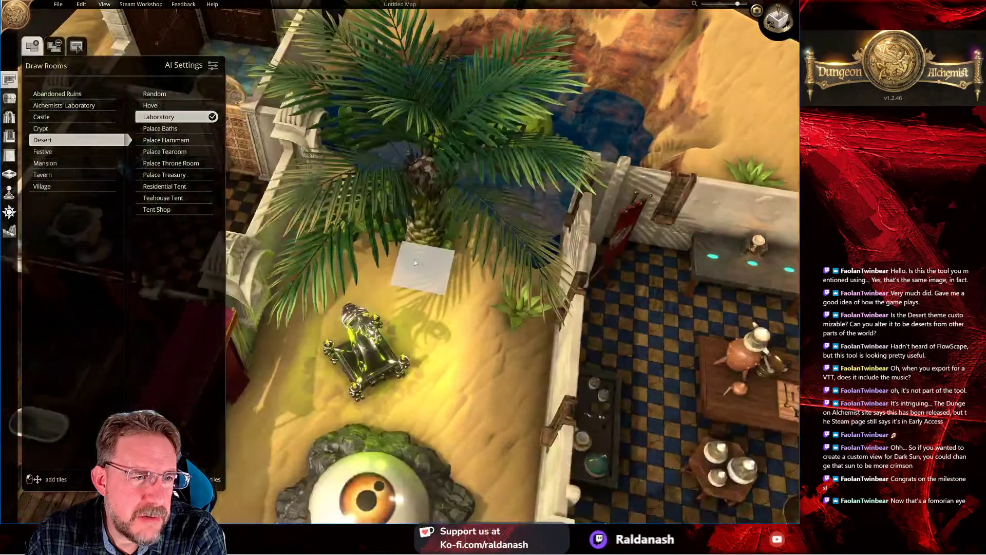
left_click(53, 164)
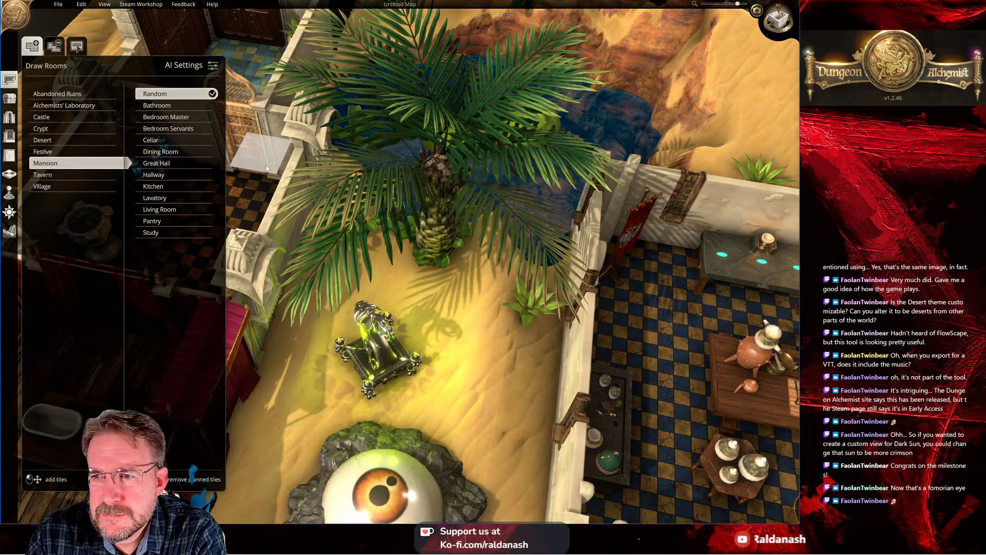
left_click(9, 174)
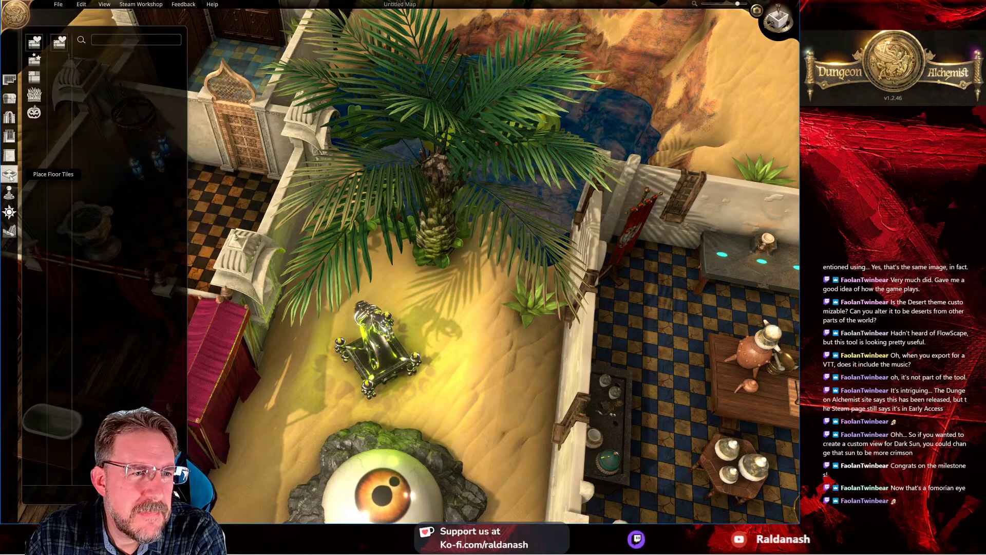
left_click(36, 98)
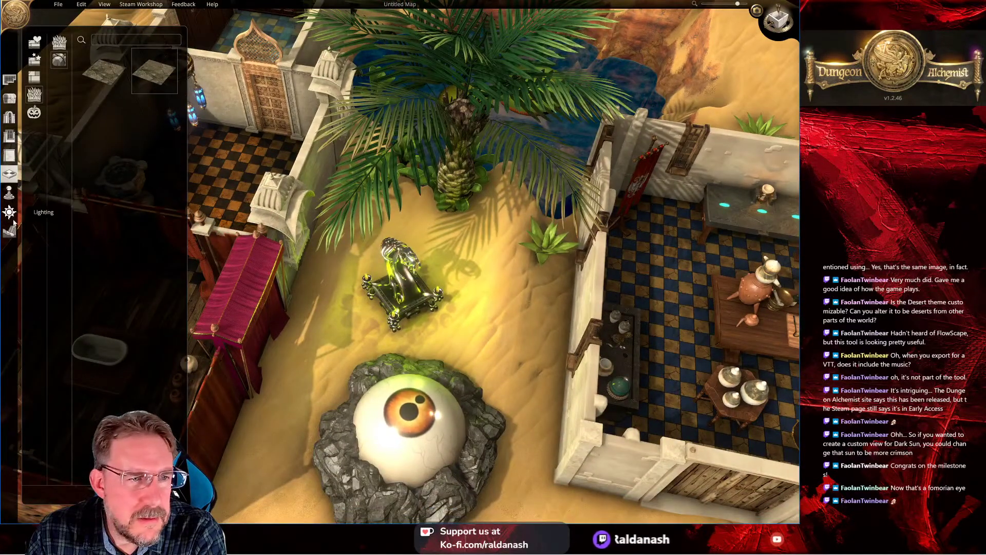
Step: Examine the tent shop with its bathtub table, the palace rooms and the whole desert map from several angles
middle_click_drag(396, 206, 450, 228)
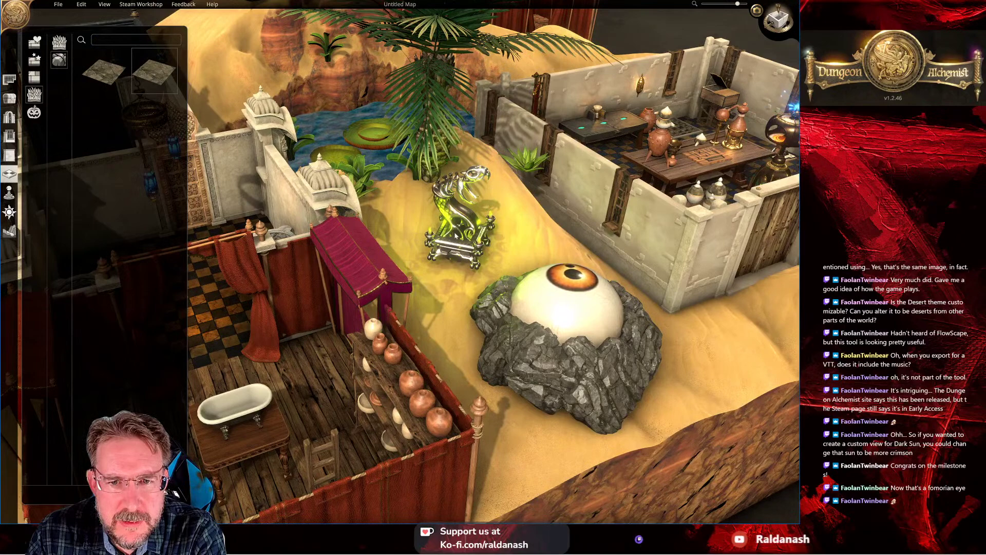
right_click_drag(260, 355, 445, 296)
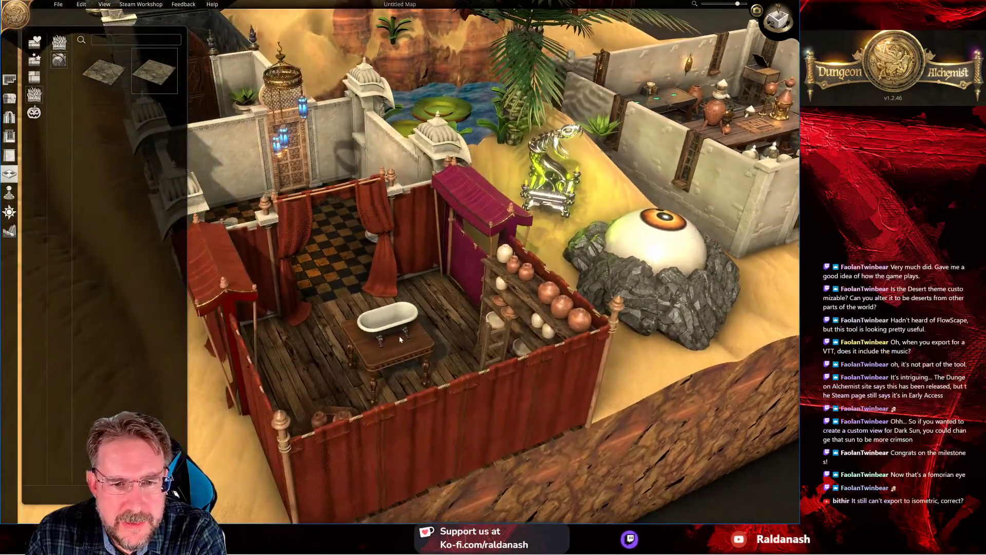
scroll(399, 334, "up", 3)
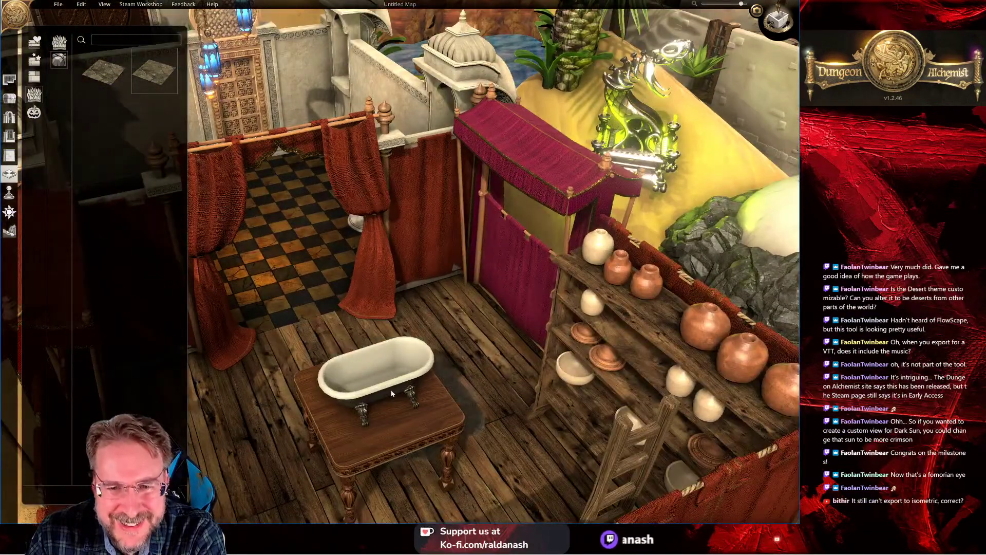
scroll(451, 313, "down", 3)
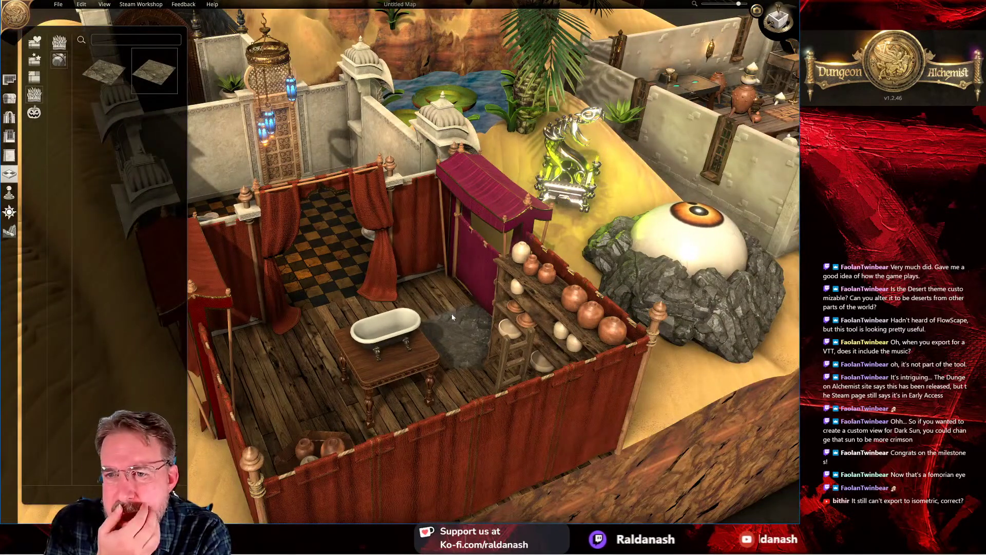
scroll(452, 313, "down", 3)
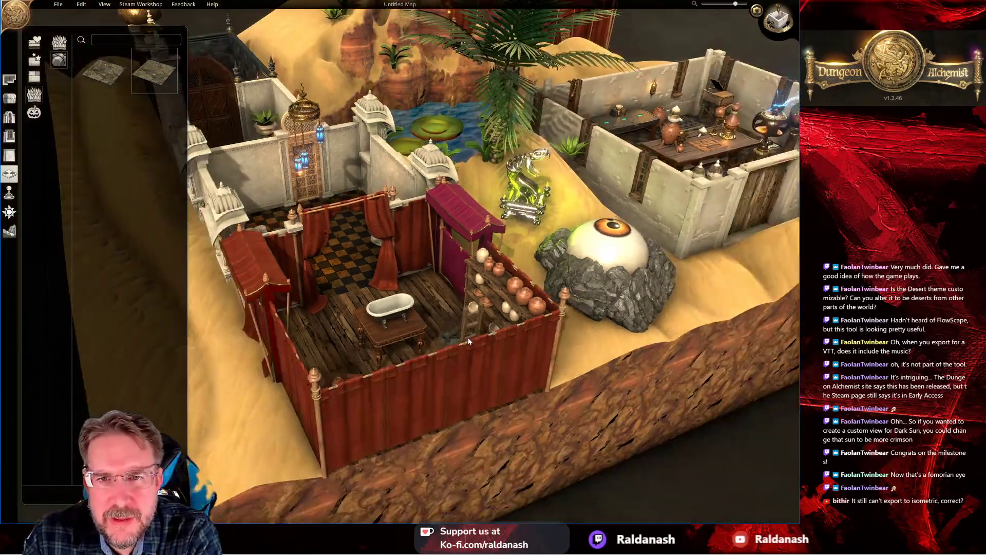
middle_click_drag(454, 312, 475, 340)
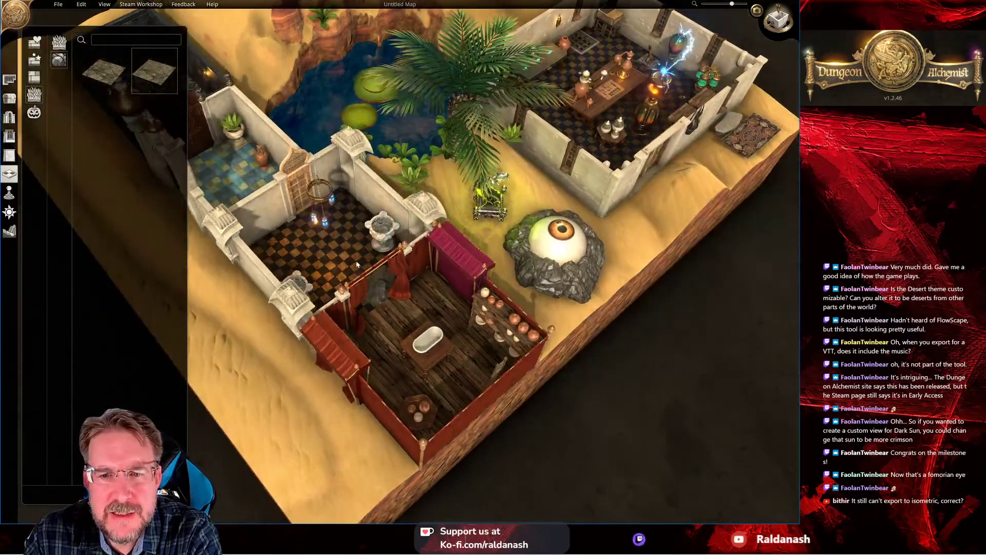
key("a")
scroll(457, 304, "down", 1)
right_click_drag(457, 304, 499, 222)
middle_click_drag(496, 223, 511, 191)
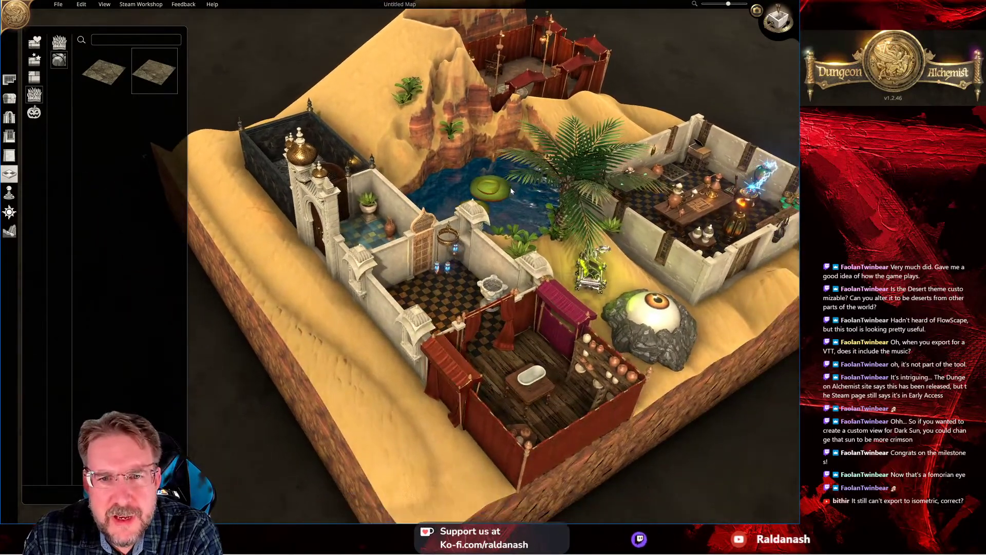
Step: Place a feather-crested lizard creature token on the checkered floor of the palace room next to the tent shop
left_click(9, 193)
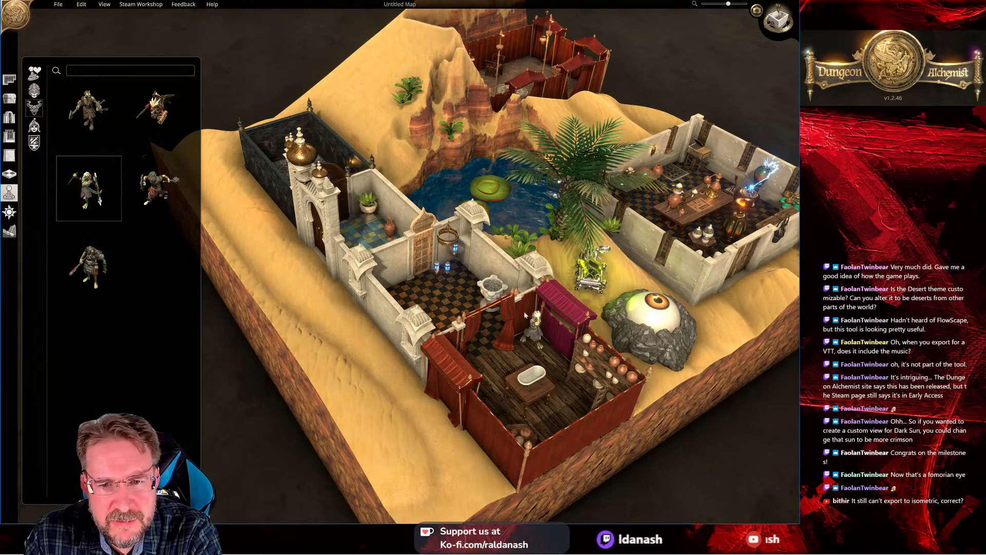
left_click_drag(447, 302, 426, 297)
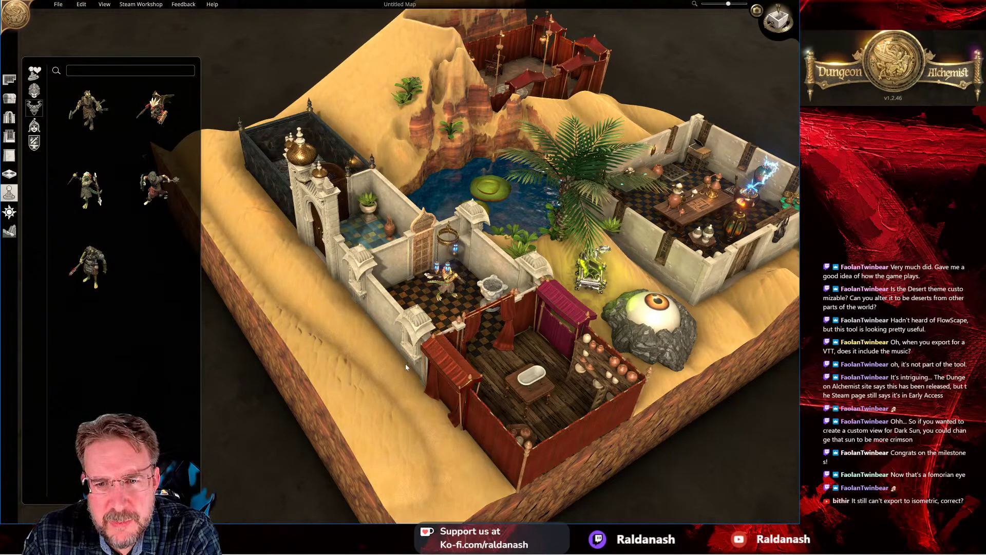
scroll(405, 346, "up", 8)
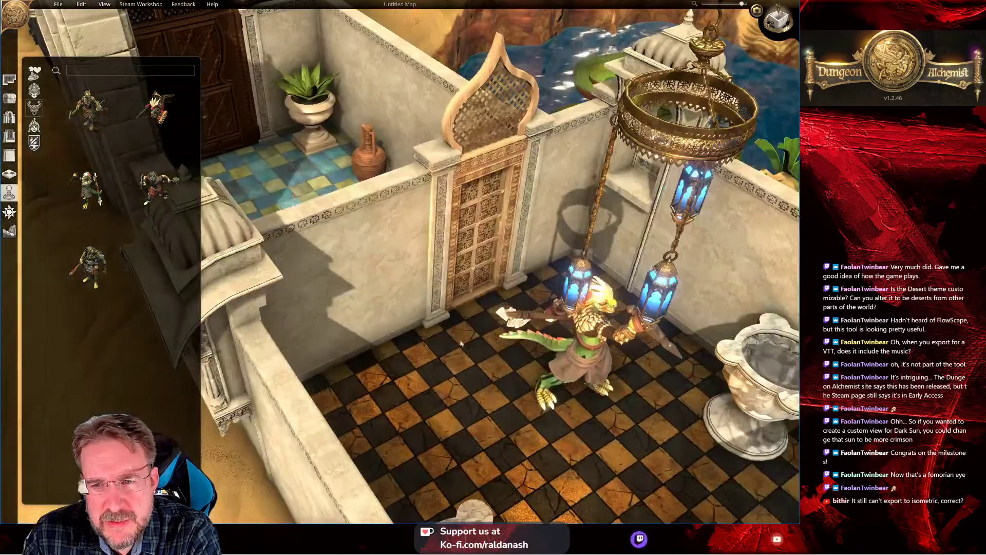
scroll(350, 311, "down", 3)
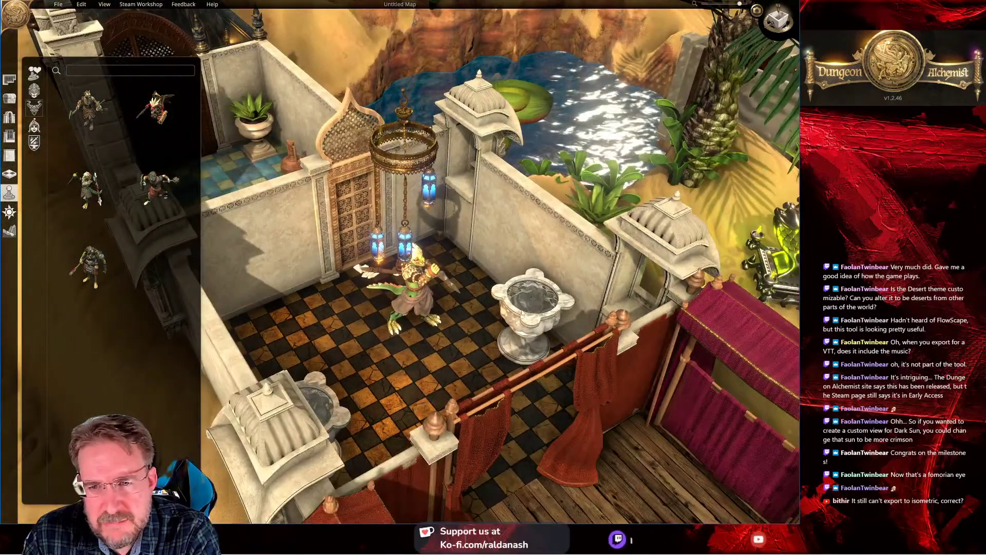
Step: Move the lizard creature beside the stone basin near the red curtains and adjust its rotation
right_click_drag(491, 310, 435, 309)
left_click(397, 290)
left_click_drag(397, 290, 446, 314)
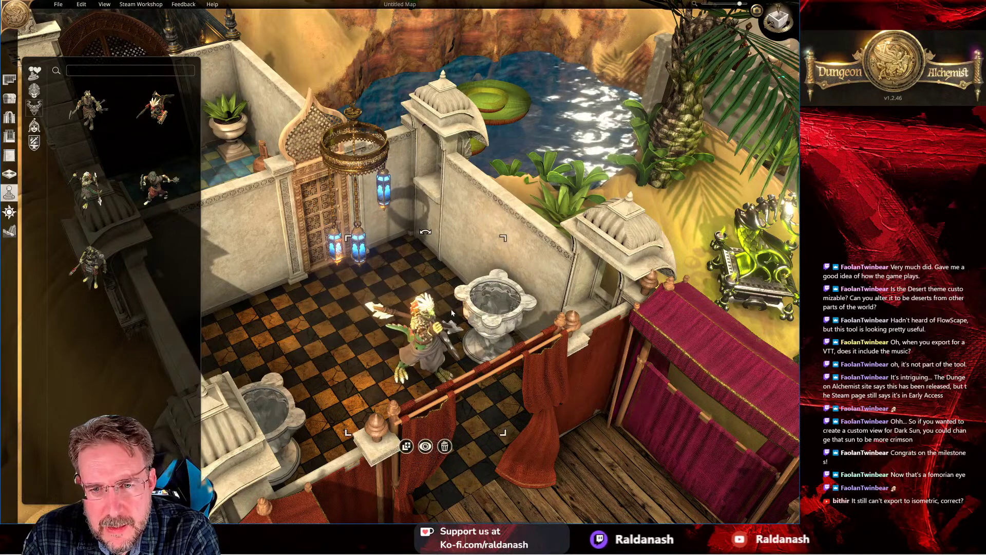
left_click(431, 330)
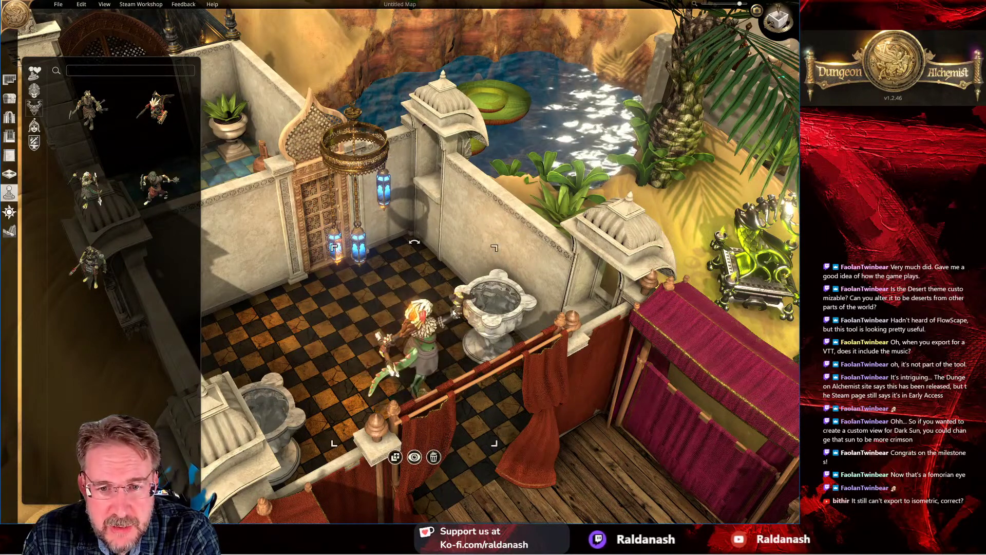
left_click(427, 333)
left_click(428, 333)
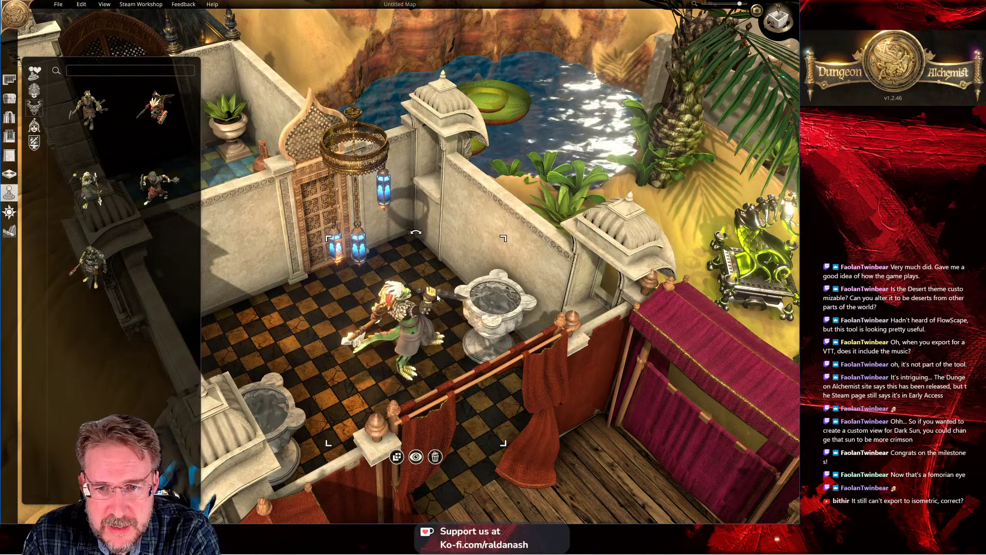
left_click(428, 333)
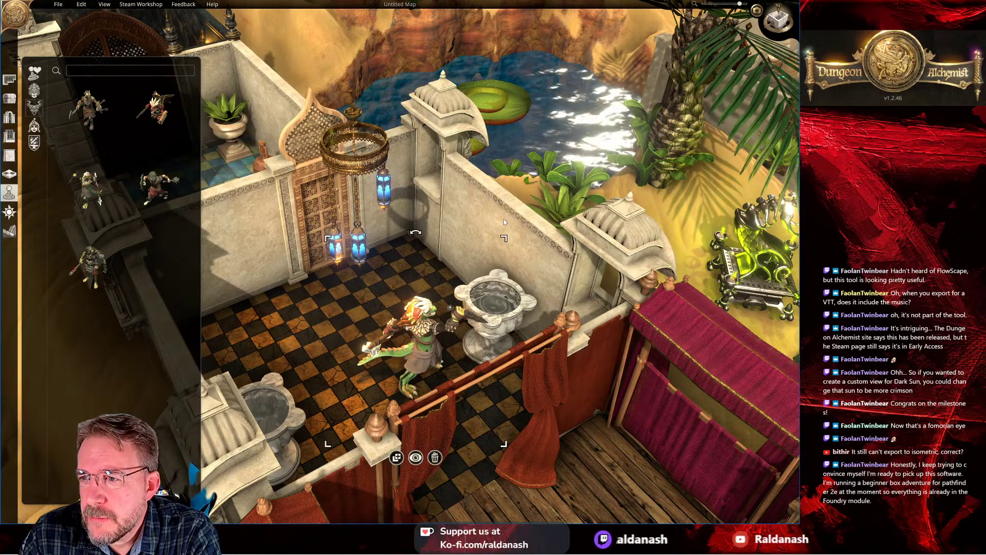
Step: Look over the oasis, palace rooms and laboratory from several angles, and check the lighting and terrain editing options
left_click(598, 146)
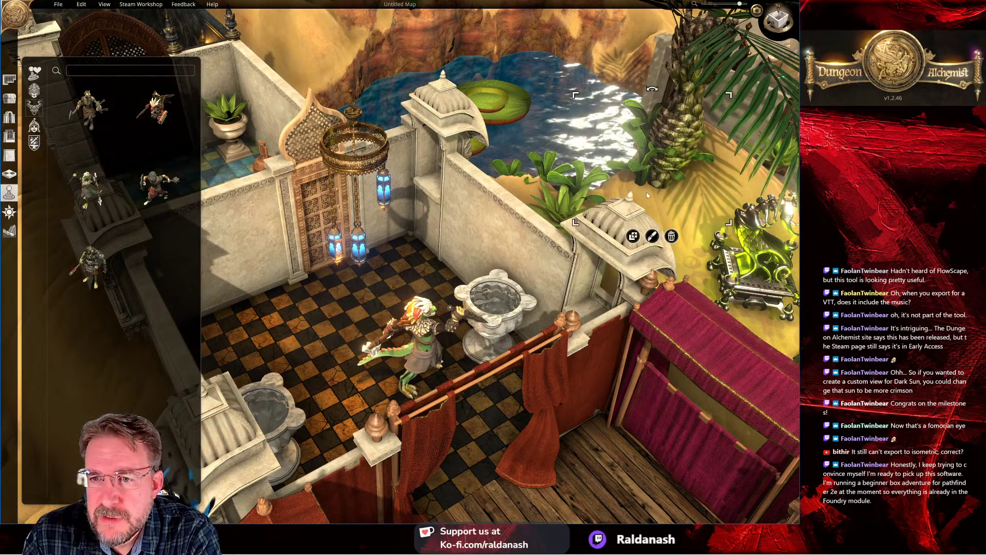
key("r")
left_click(354, 64)
scroll(355, 64, "down", 3)
scroll(355, 63, "down", 2)
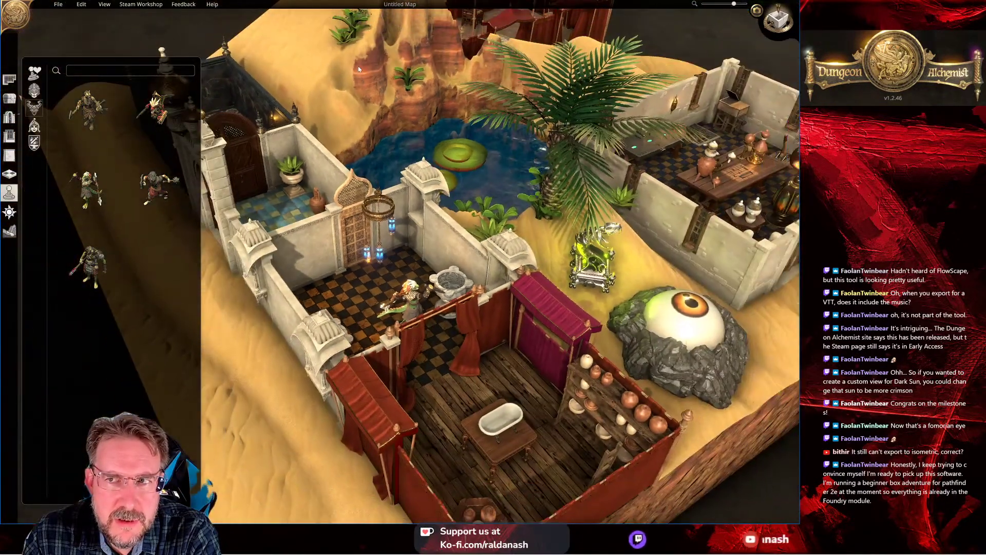
scroll(359, 69, "down", 2)
right_click_drag(359, 69, 310, 185)
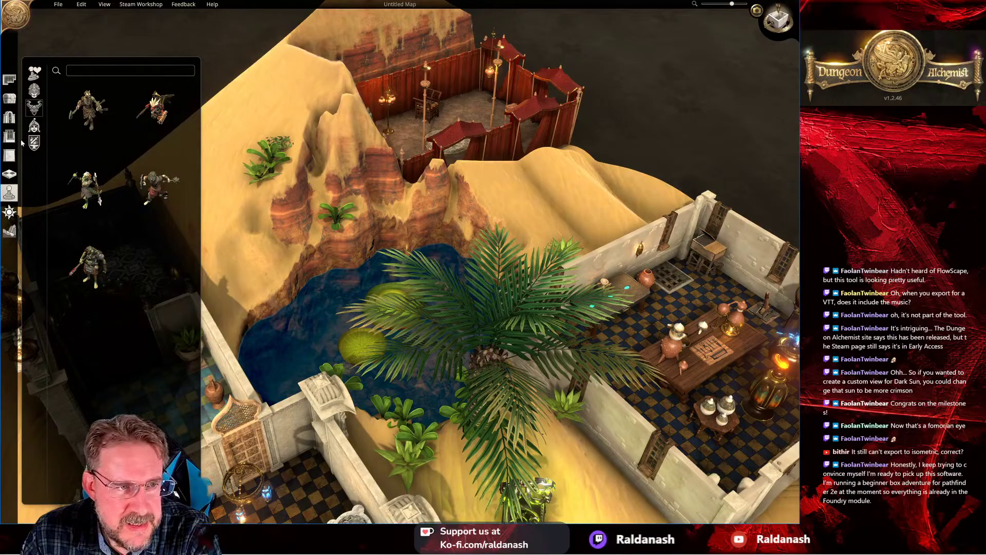
right_click_drag(538, 220, 481, 199)
middle_click_drag(481, 198, 634, 203)
right_click_drag(634, 203, 523, 249)
middle_click_drag(522, 249, 293, 201)
right_click_drag(292, 200, 535, 225)
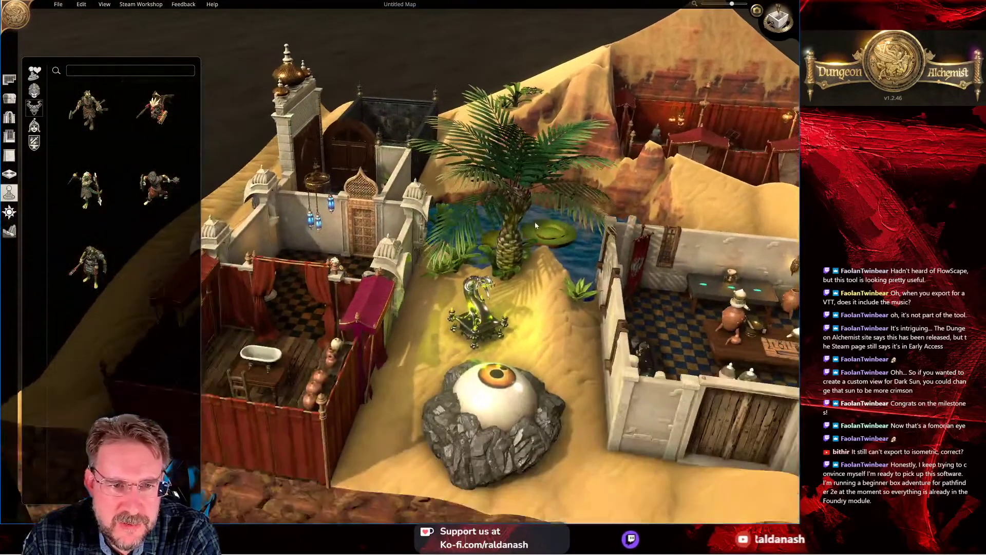
left_click(9, 213)
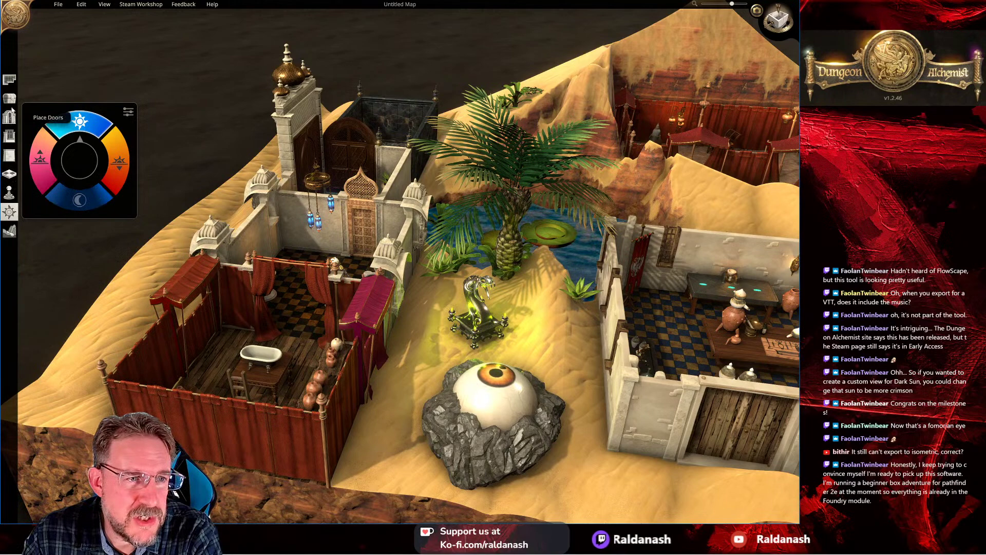
left_click(9, 232)
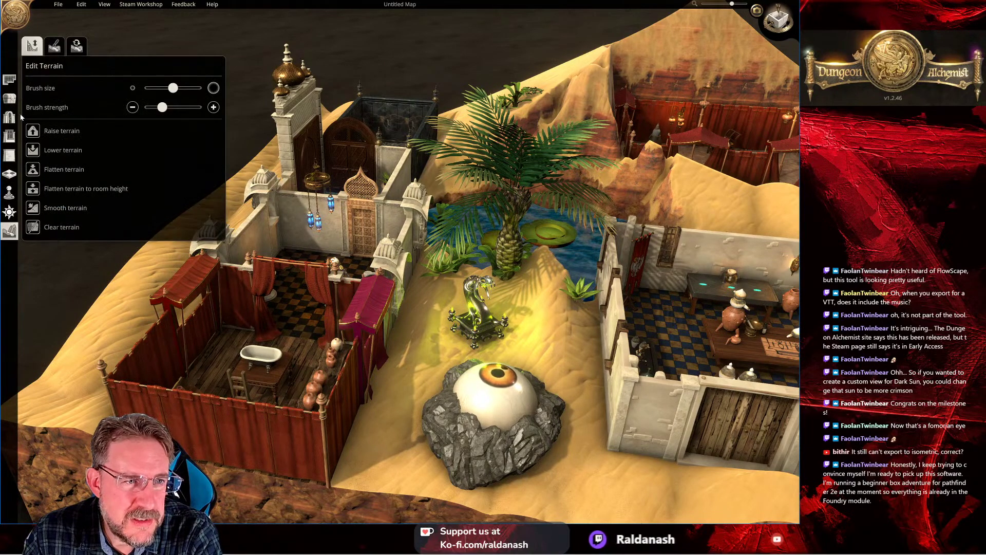
Step: Place a dark wooden altar inside the laboratory, beside the red banner at the oasis-side wall
left_click(9, 98)
left_click(106, 231)
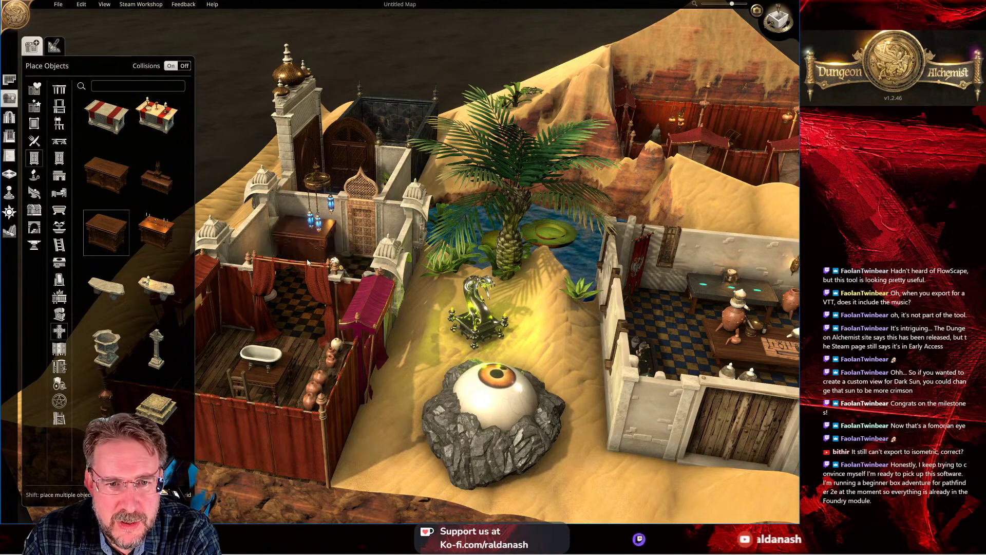
right_click_drag(622, 293, 383, 338)
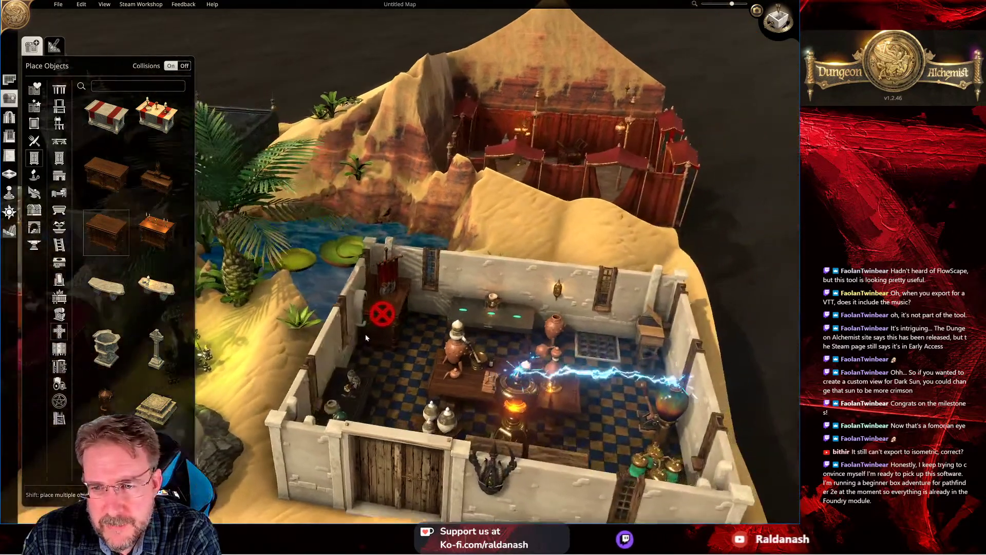
scroll(434, 368, "down", 2)
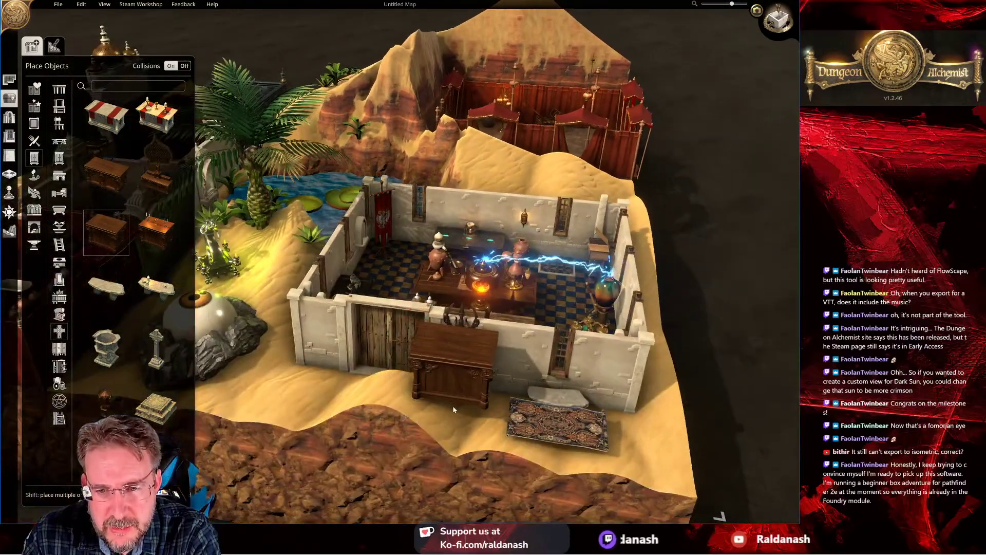
left_click(389, 277)
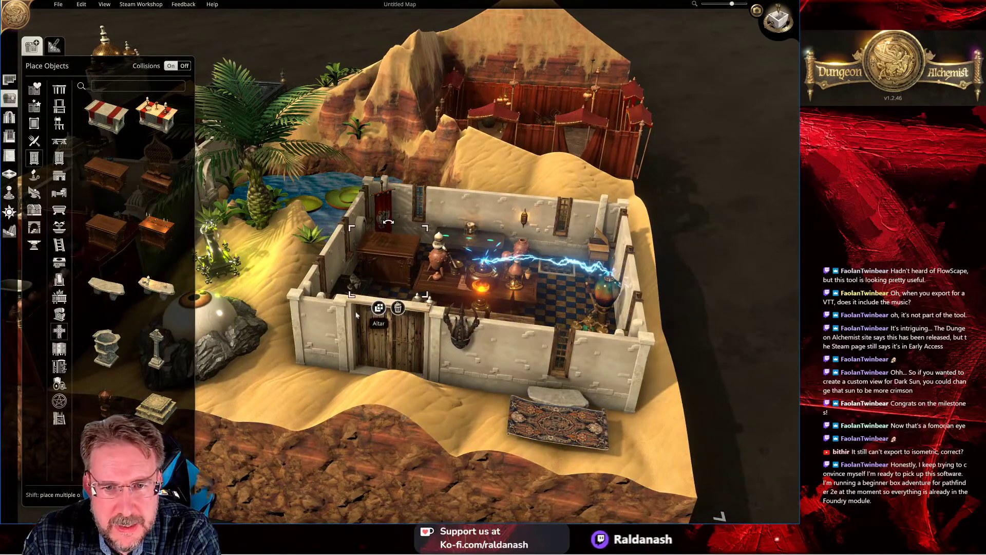
Step: Place a standing suit of armour on the larger lily pad in the oasis
right_click_drag(286, 239, 680, 287)
left_click(59, 313)
left_click(157, 290)
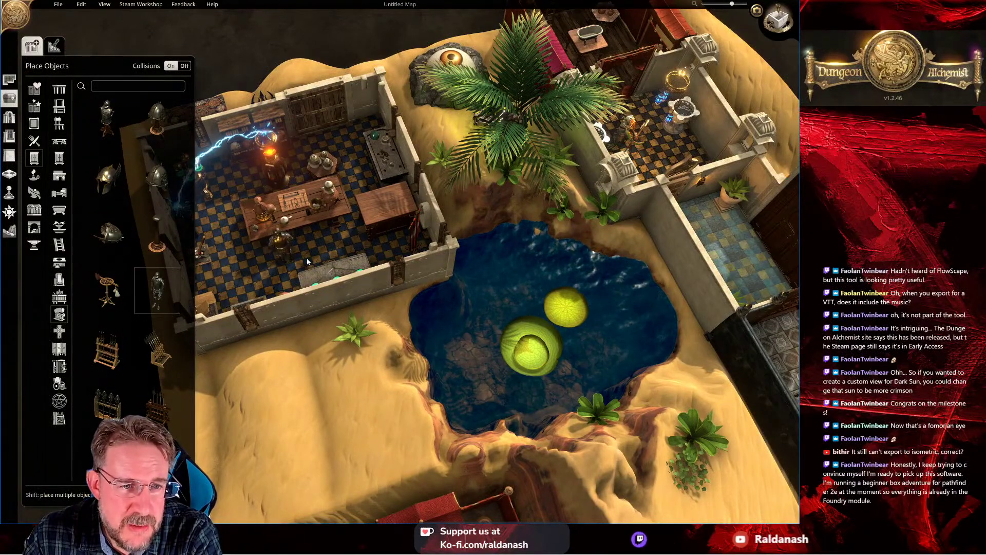
left_click(533, 349)
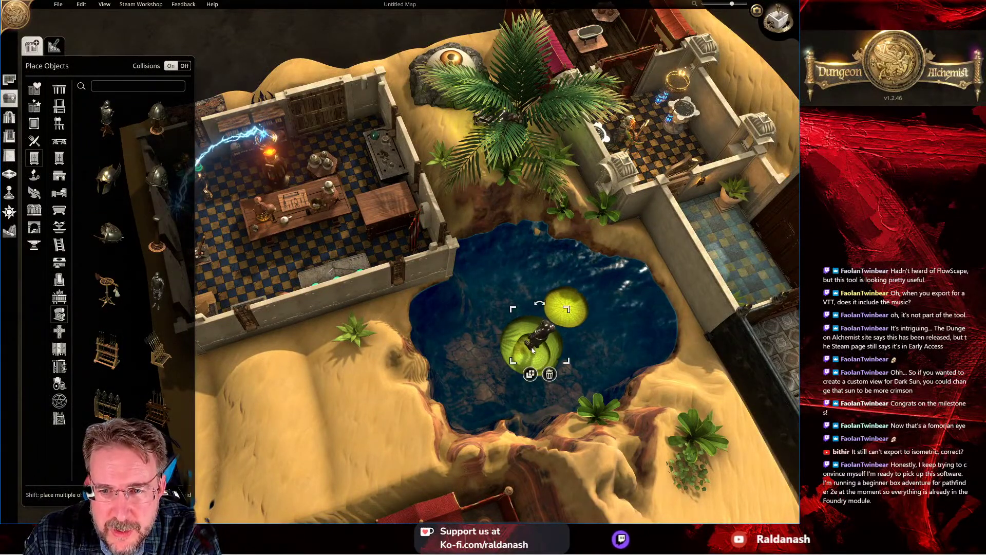
Step: Enter Cinematic Mode and fly from the armour on the lily pad to the giant eye and the glowing green serpent altar
middle_click_drag(471, 282, 511, 272)
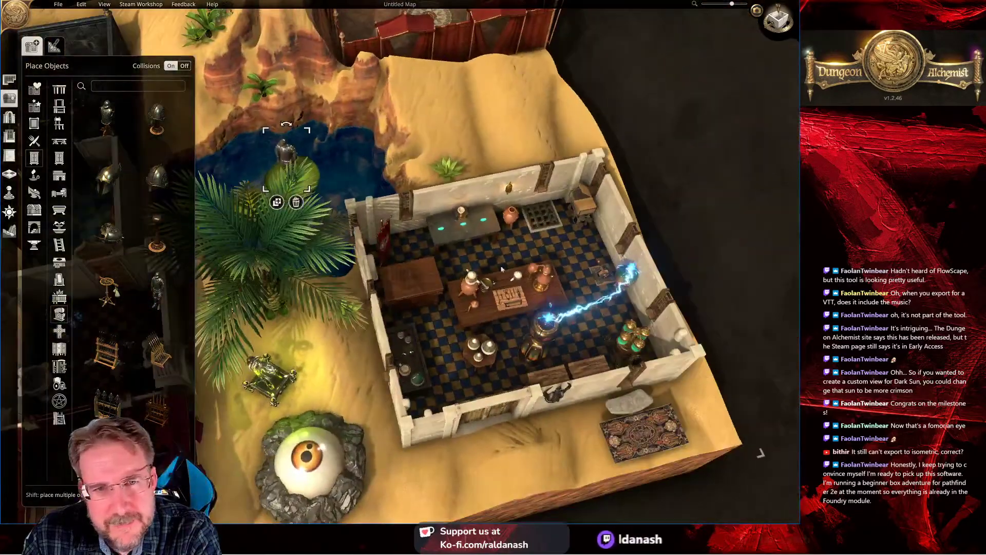
key("a")
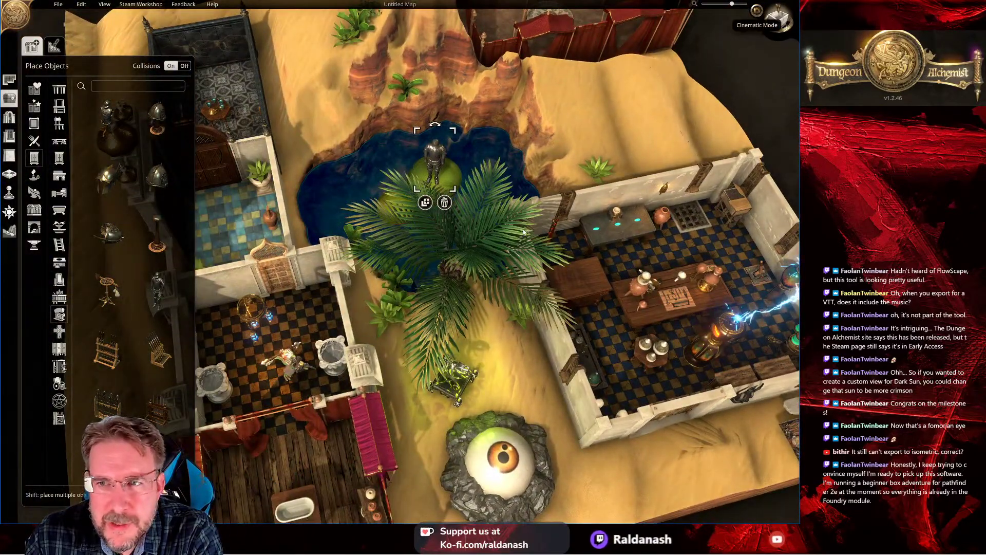
left_click(756, 10)
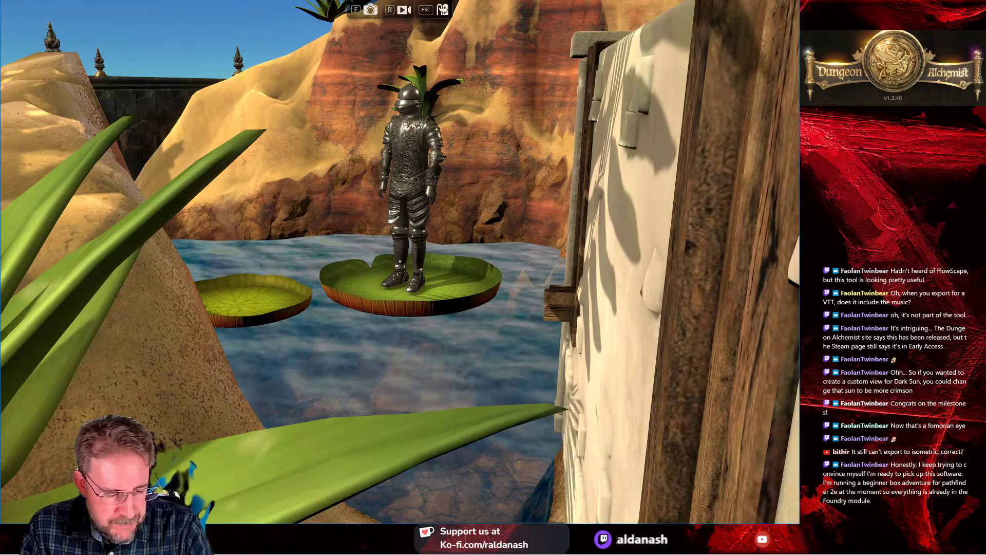
key("w")
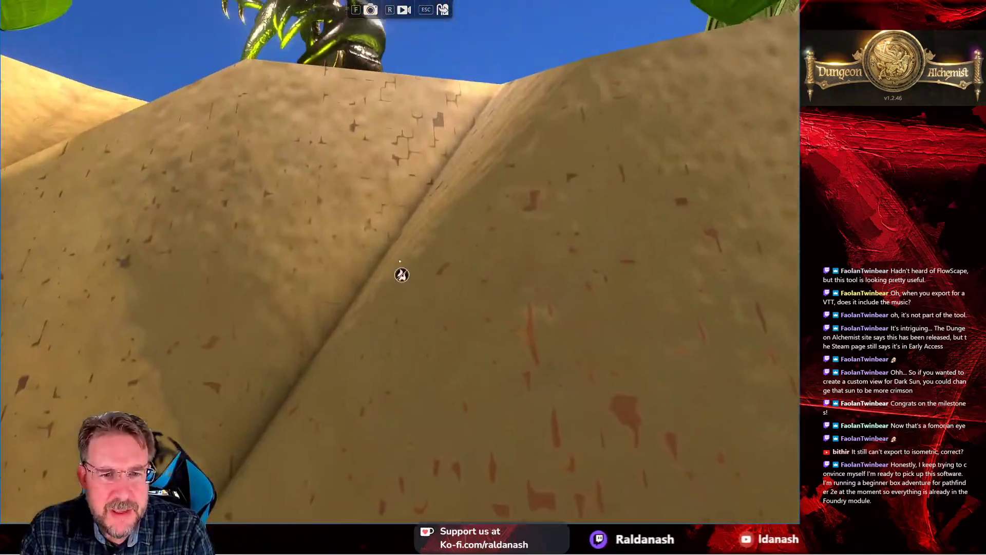
key("w")
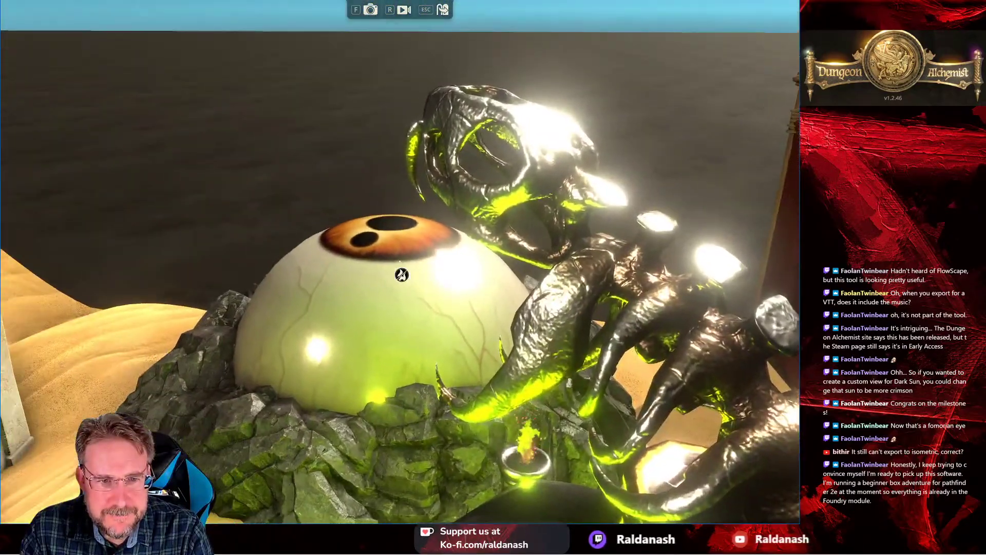
key("s")
key("w")
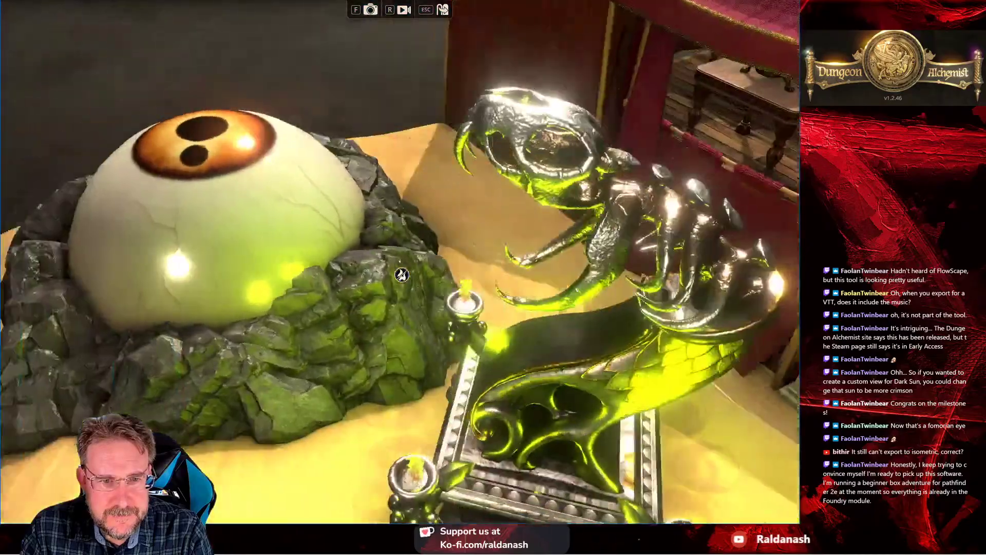
Step: Examine the giant eye, the serpent altar and the tent shop beside them from above in Cinematic Mode
key("s")
key("a")
key("a")
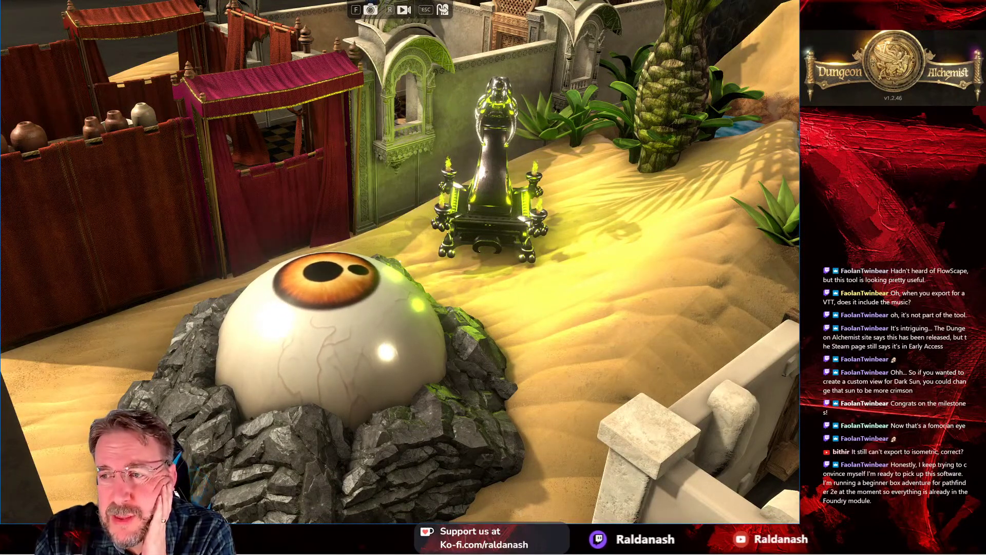
key("a")
key("d")
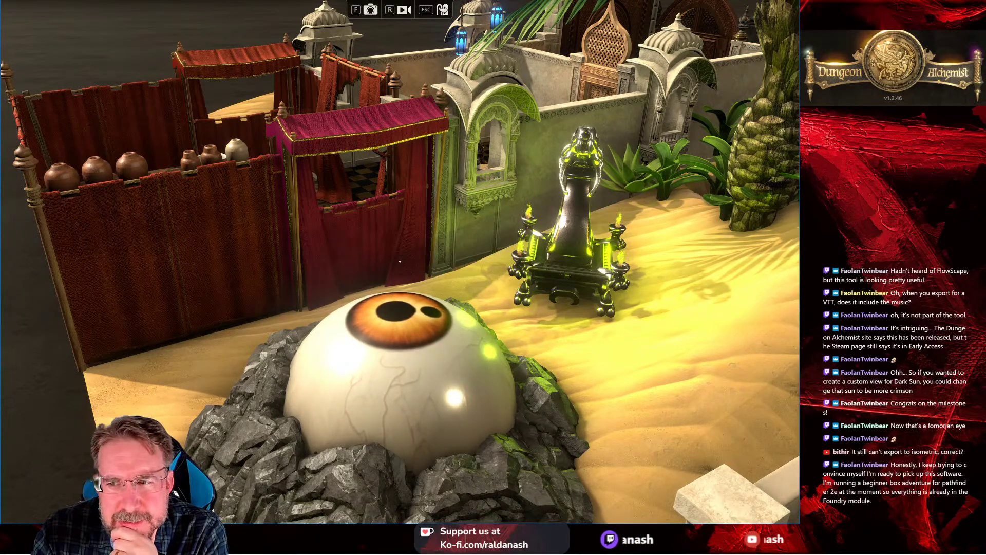
key("d")
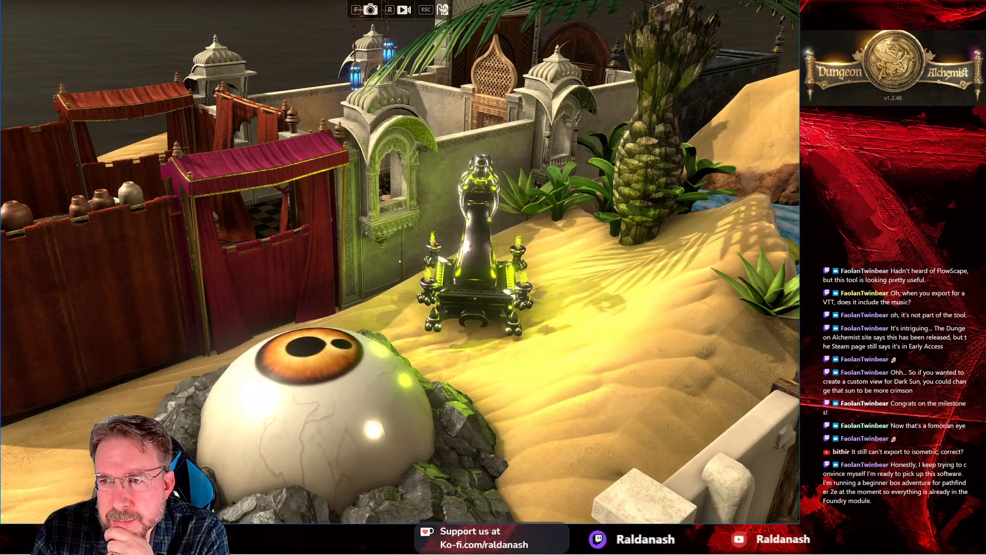
key("w")
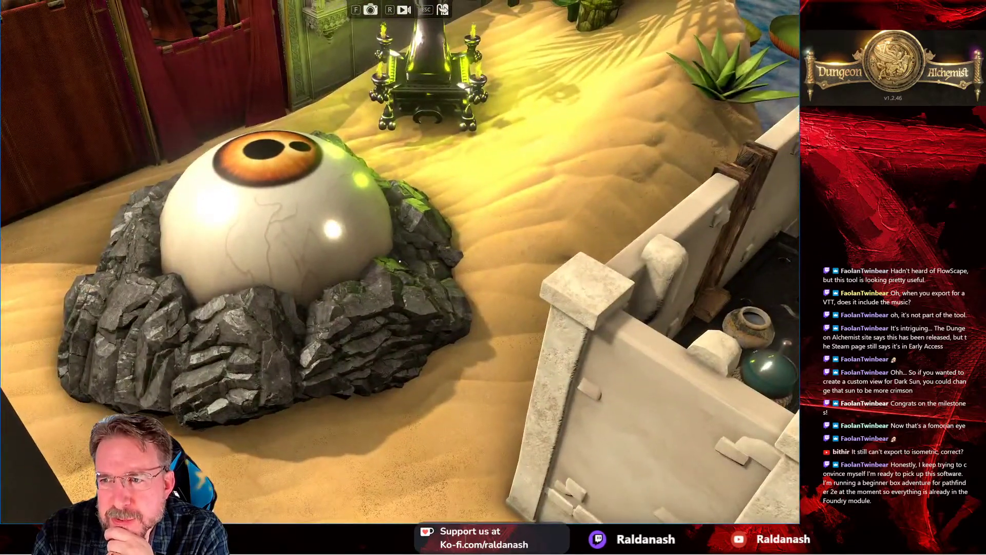
key("s")
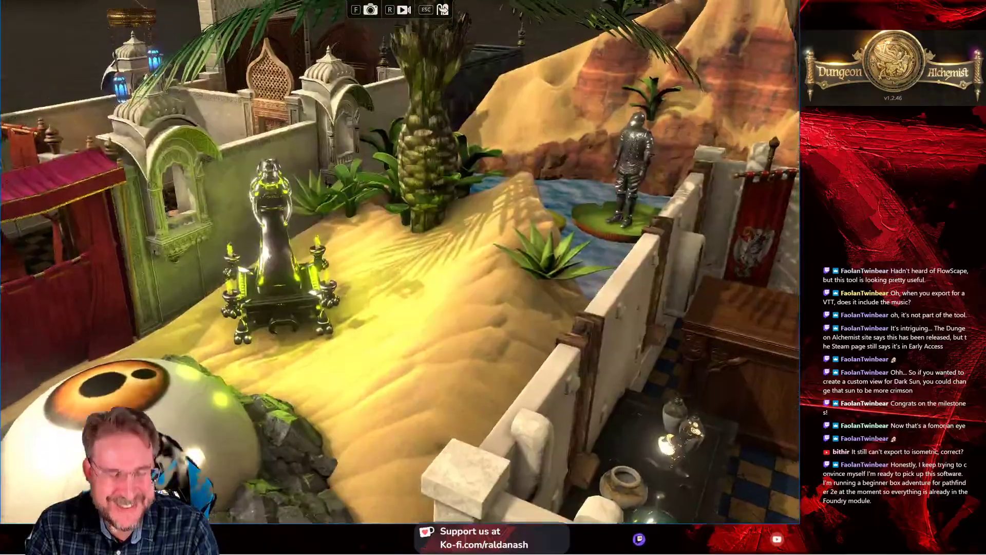
Step: Inspect the lizard creature, the palace rooms and the dunes up close in Cinematic Mode, and return to the map editor
key("w")
key("w")
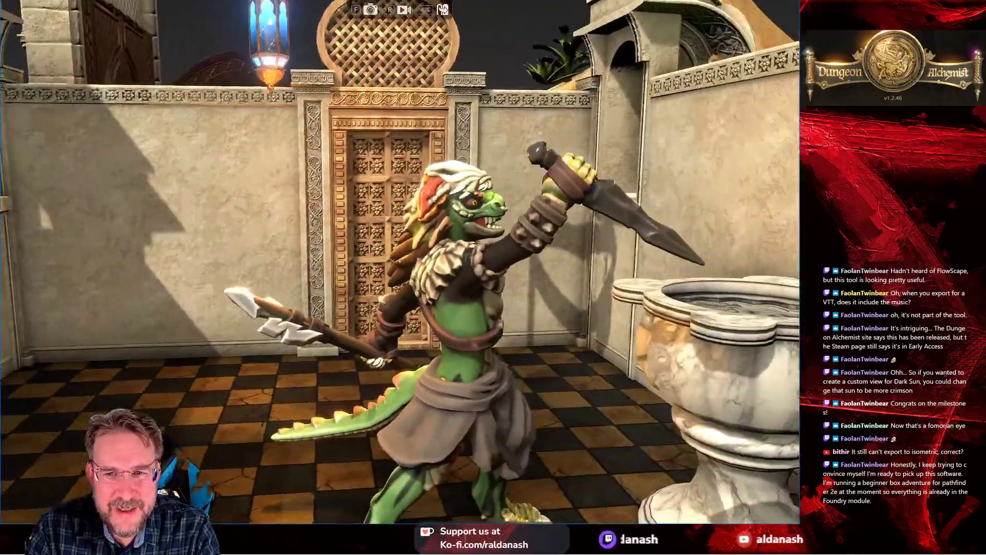
key("s")
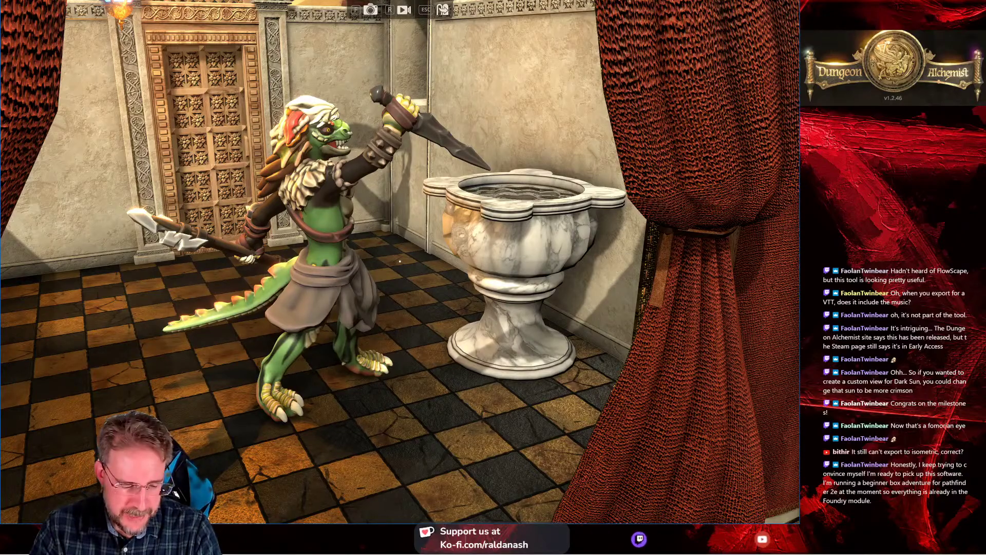
key("w")
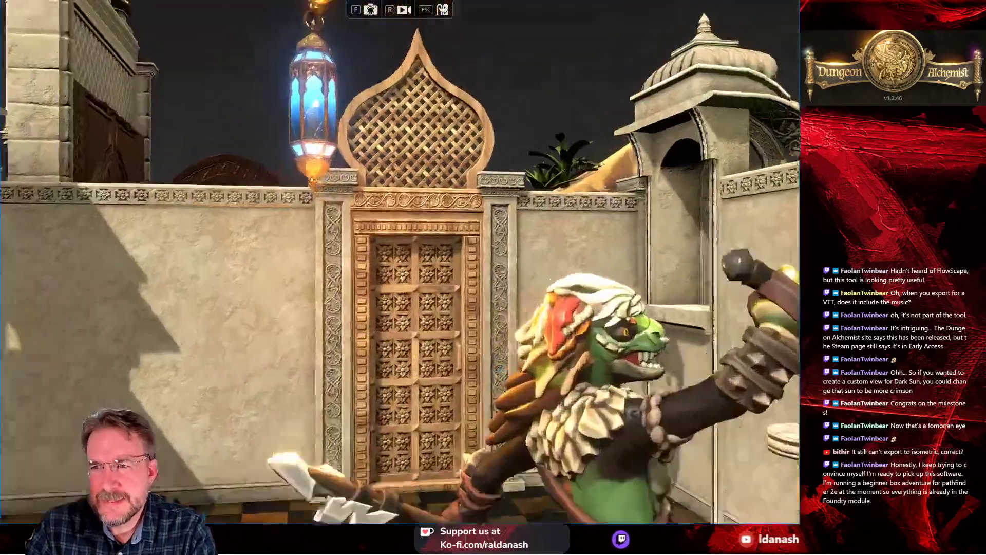
key("w")
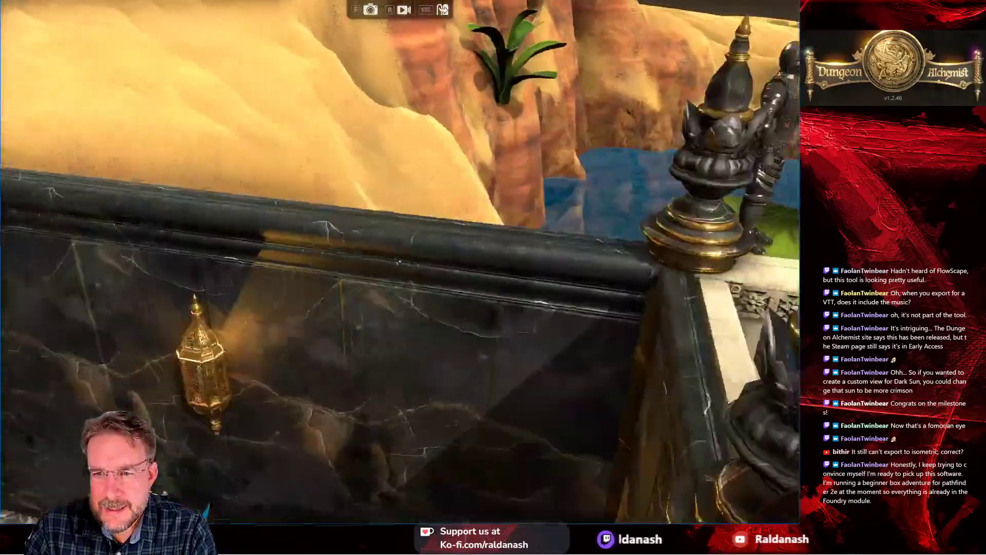
key("s")
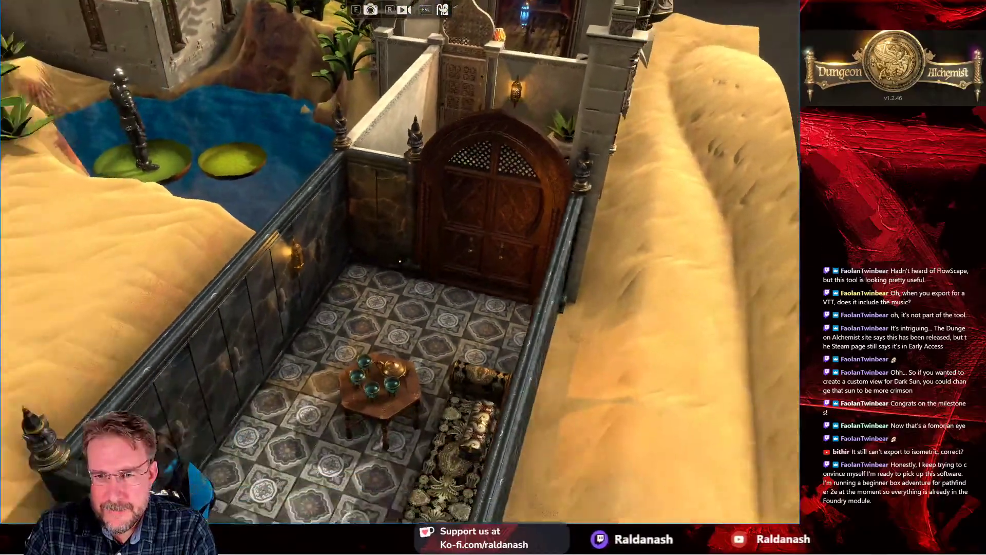
key("w")
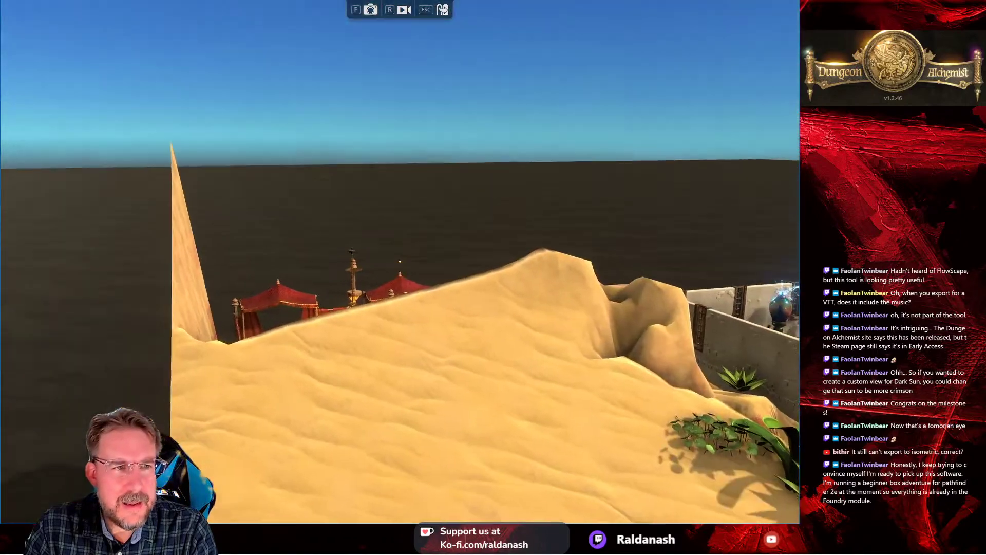
key("Escape")
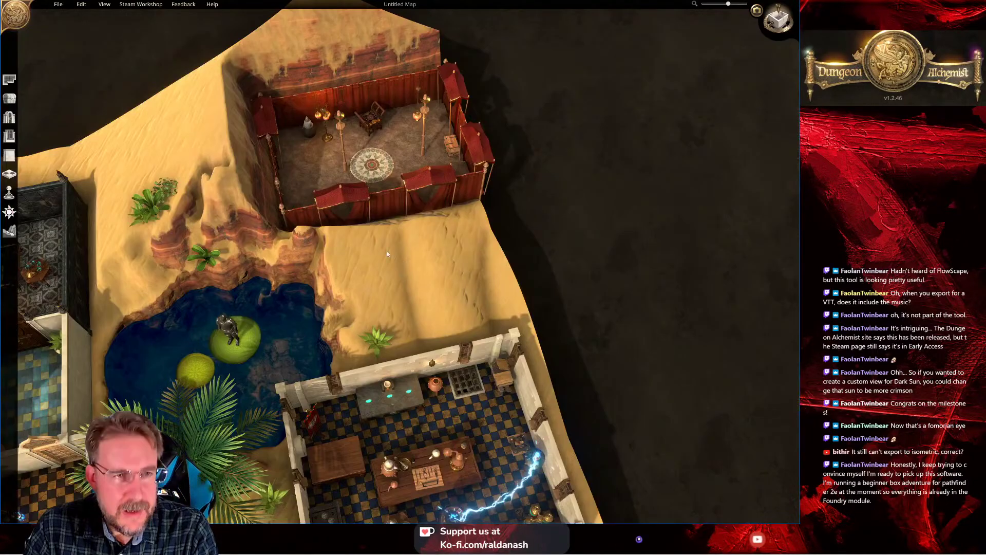
Step: Create a new digital map with rugged desert terrain and dense tropical vegetation, and look over its relief
left_click(57, 4)
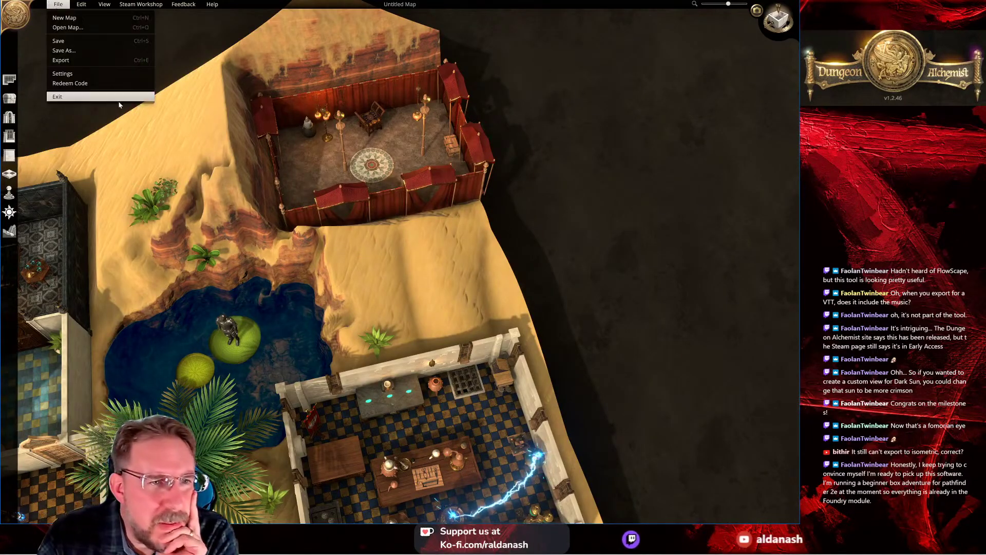
left_click(63, 18)
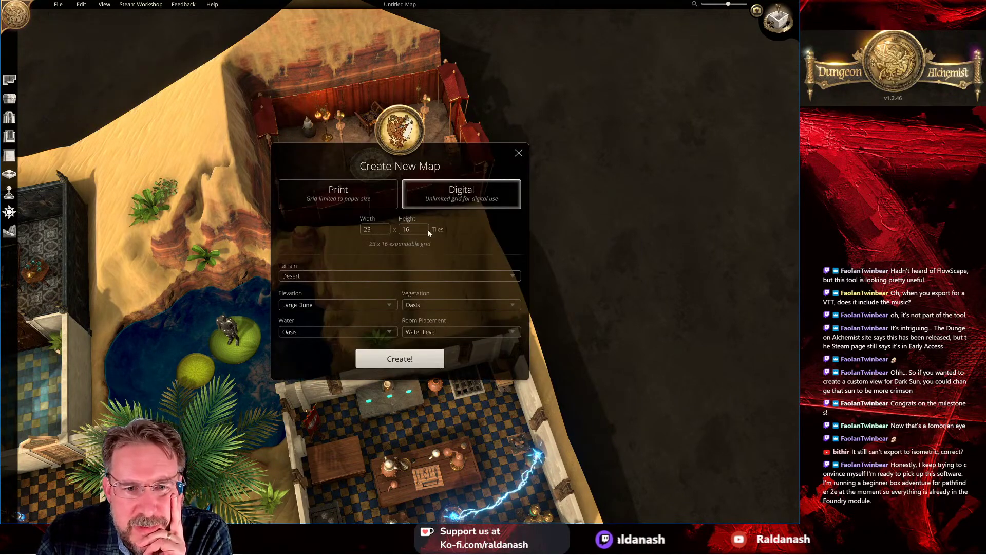
left_click(390, 277)
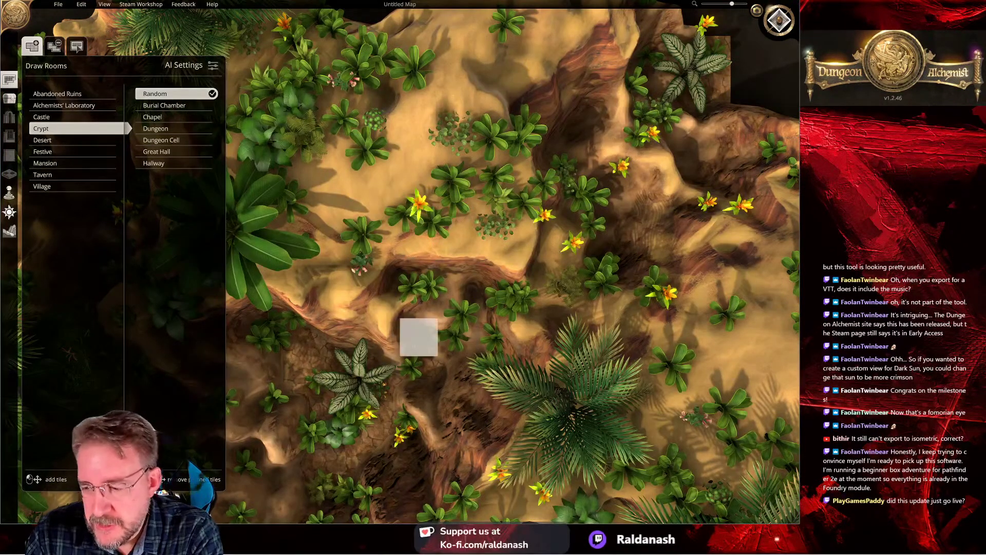
right_click_drag(413, 347, 569, 288)
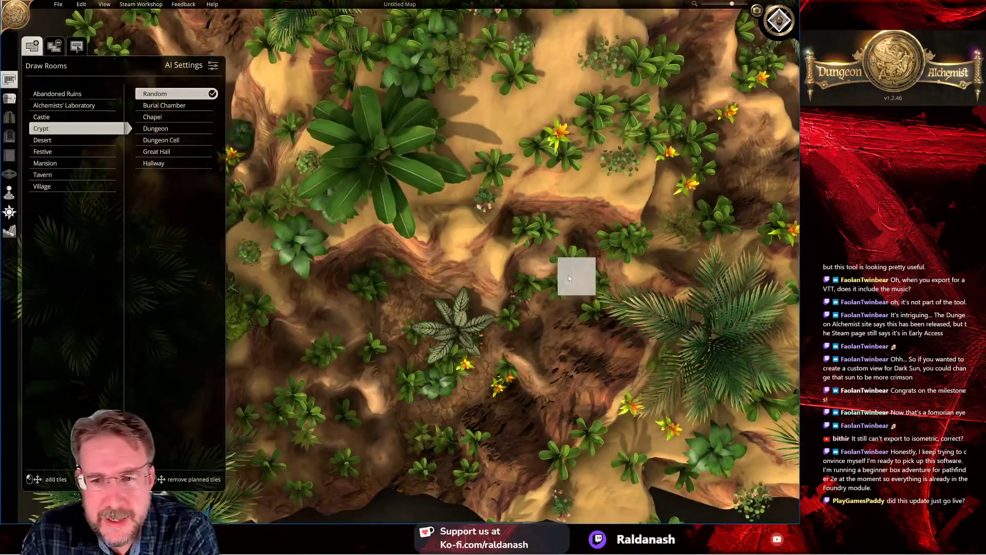
scroll(569, 289, "down", 2)
mouse_move(555, 300)
middle_mouse_down()
mouse_move(511, 253)
mouse_move(415, 222)
mouse_move(309, 171)
mouse_move(384, 213)
mouse_move(457, 286)
mouse_move(436, 297)
mouse_move(554, 246)
mouse_move(614, 253)
mouse_move(686, 222)
mouse_move(613, 267)
mouse_move(562, 276)
middle_mouse_up()
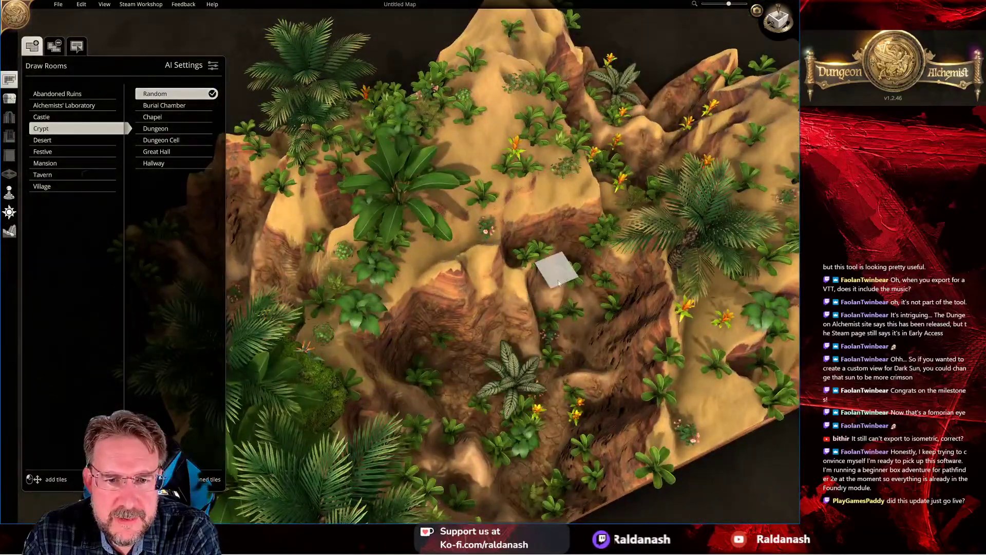
Step: Clear the vegetation from the valley across the middle of the map with the Clear terrain brush
left_click(11, 232)
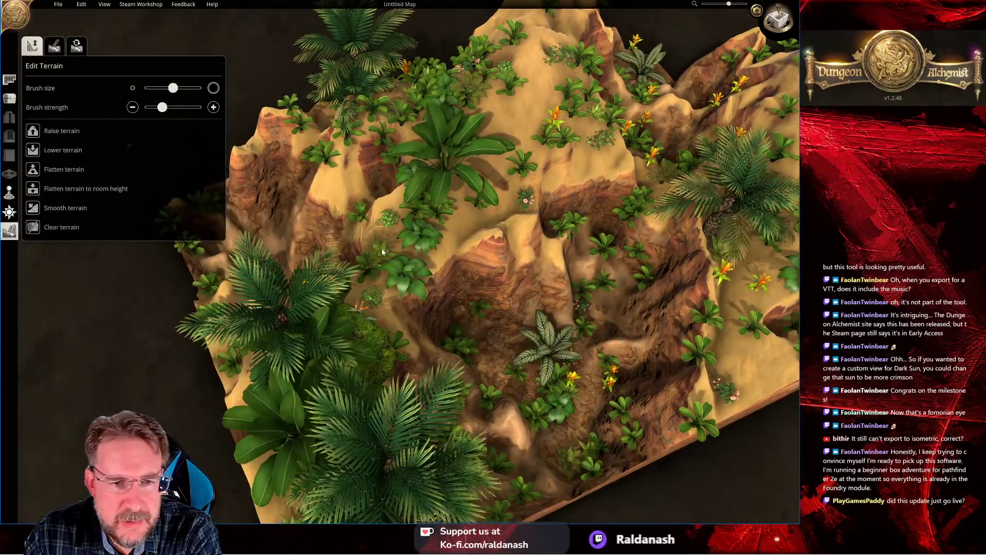
left_click(59, 151)
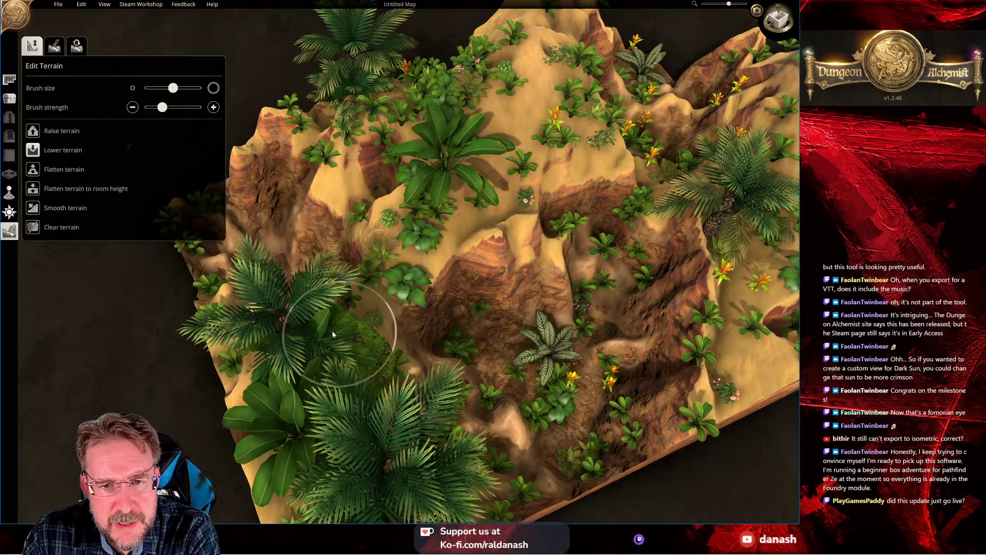
left_click(37, 227)
mouse_move(425, 325)
left_mouse_down()
mouse_move(519, 362)
mouse_move(575, 416)
mouse_move(642, 400)
mouse_move(629, 240)
mouse_move(688, 128)
mouse_move(652, 77)
mouse_move(679, 120)
mouse_move(649, 93)
mouse_move(660, 251)
mouse_move(591, 391)
left_mouse_up()
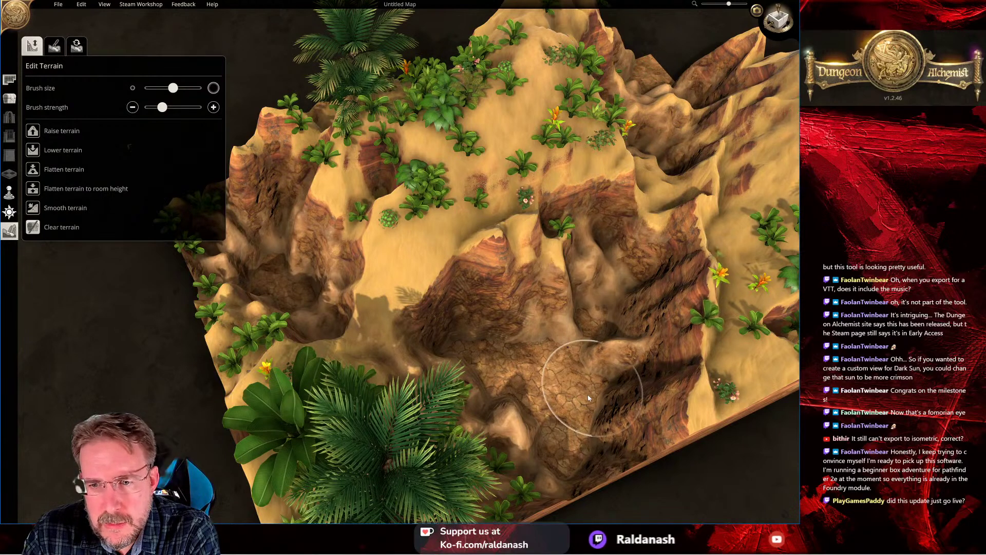
Step: Flatten a canyon floor from the front edge of the map to the back, plus a branch around the central hill
left_click(56, 169)
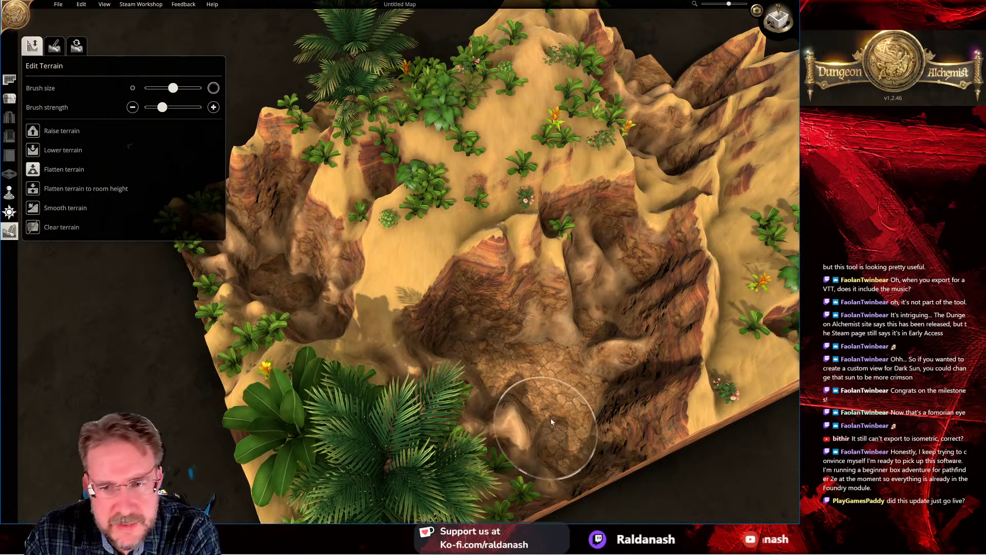
scroll(563, 365, "down", 1)
mouse_move(583, 318)
left_mouse_down()
mouse_move(620, 235)
mouse_move(628, 181)
mouse_move(648, 154)
mouse_move(642, 121)
mouse_move(638, 131)
left_mouse_up()
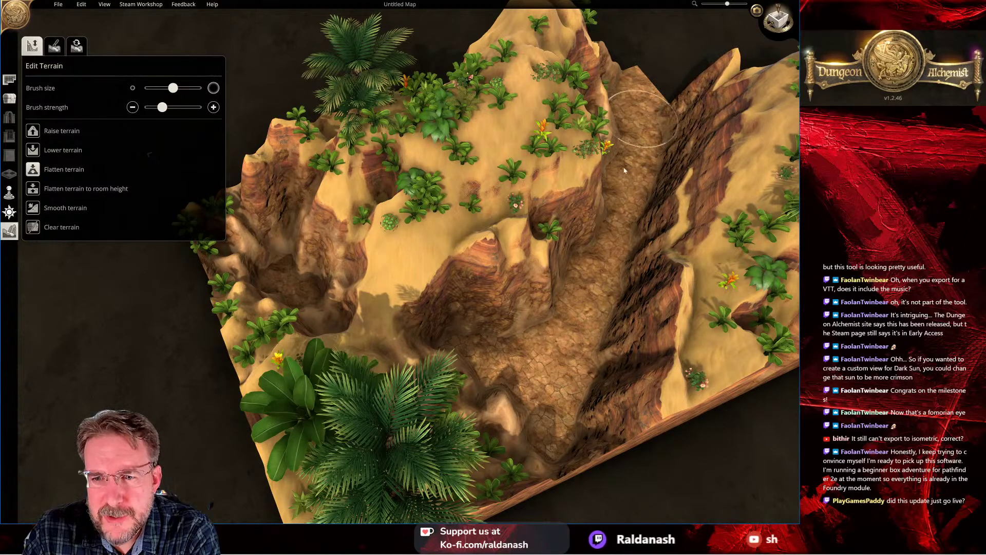
mouse_move(339, 339)
left_mouse_down()
mouse_move(286, 298)
mouse_move(419, 376)
mouse_move(354, 323)
mouse_move(295, 306)
mouse_move(206, 226)
mouse_move(254, 302)
mouse_move(388, 378)
mouse_move(519, 415)
mouse_move(555, 378)
left_mouse_up()
scroll(555, 377, "down", 1)
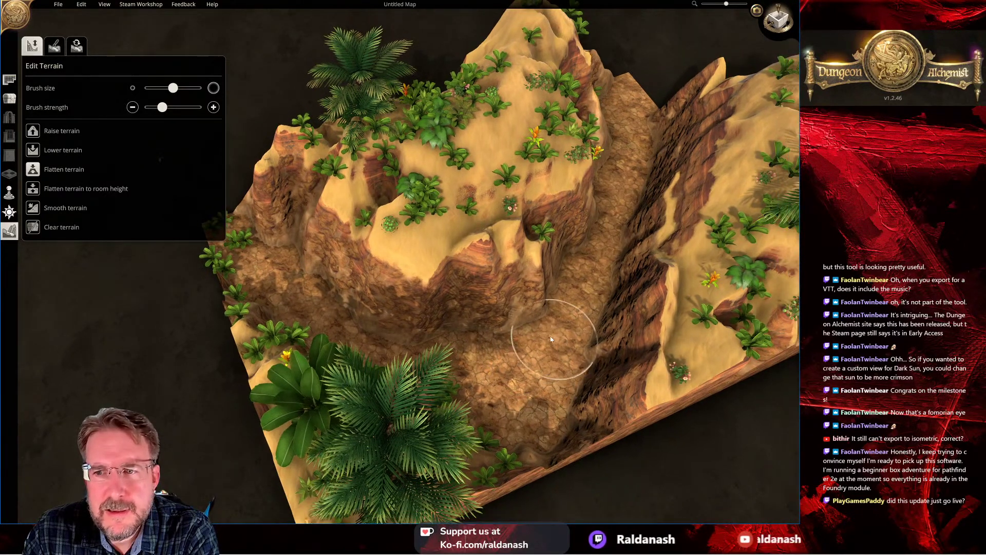
Step: Carve down the terrain around the canyon and its surrounding ridges with the Lower terrain brush
right_click_drag(554, 341, 469, 343)
mouse_move(660, 284)
left_mouse_down()
mouse_move(715, 266)
mouse_move(609, 281)
left_mouse_up()
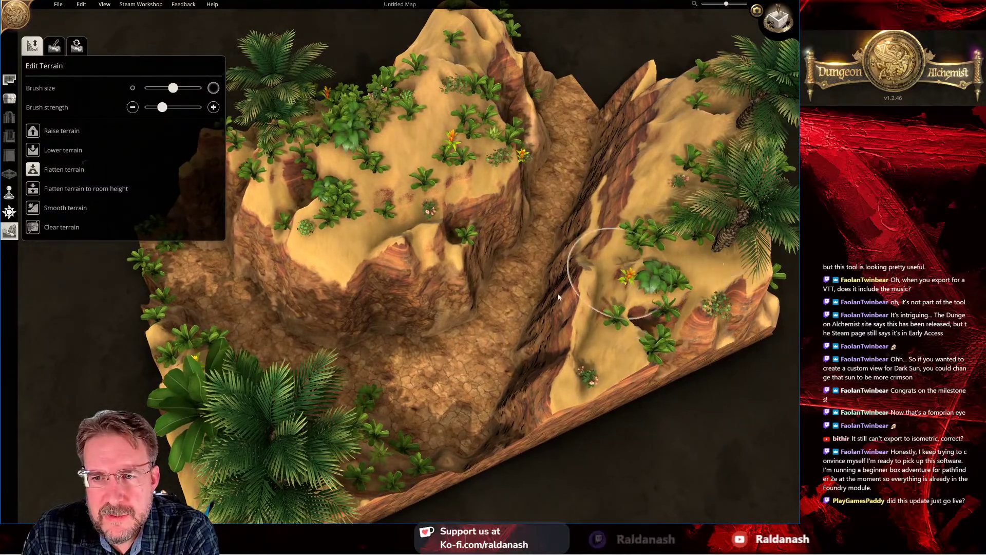
left_click(74, 151)
mouse_move(324, 167)
left_mouse_down()
mouse_move(381, 189)
mouse_move(326, 295)
mouse_move(413, 221)
mouse_move(484, 128)
mouse_move(506, 41)
mouse_move(524, 35)
left_mouse_up()
mouse_move(663, 112)
left_mouse_down()
mouse_move(698, 125)
mouse_move(724, 98)
mouse_move(719, 154)
left_mouse_up()
mouse_move(534, 300)
middle_mouse_down()
mouse_move(586, 304)
mouse_move(585, 289)
mouse_move(455, 307)
mouse_move(414, 374)
mouse_move(539, 236)
middle_mouse_up()
mouse_move(346, 389)
left_mouse_down()
mouse_move(341, 395)
mouse_move(318, 362)
mouse_move(337, 331)
mouse_move(388, 329)
mouse_move(329, 344)
mouse_move(305, 315)
mouse_move(259, 334)
mouse_move(204, 332)
mouse_move(206, 324)
left_mouse_up()
mouse_move(206, 325)
middle_mouse_down()
mouse_move(214, 356)
mouse_move(336, 413)
mouse_move(385, 363)
mouse_move(385, 348)
middle_mouse_up()
mouse_move(515, 374)
left_mouse_down()
mouse_move(539, 372)
mouse_move(471, 451)
mouse_move(443, 451)
left_mouse_up()
right_click_drag(443, 452, 396, 357)
mouse_move(386, 433)
left_mouse_down()
mouse_move(464, 467)
mouse_move(429, 461)
left_mouse_up()
middle_click_drag(343, 411, 352, 363)
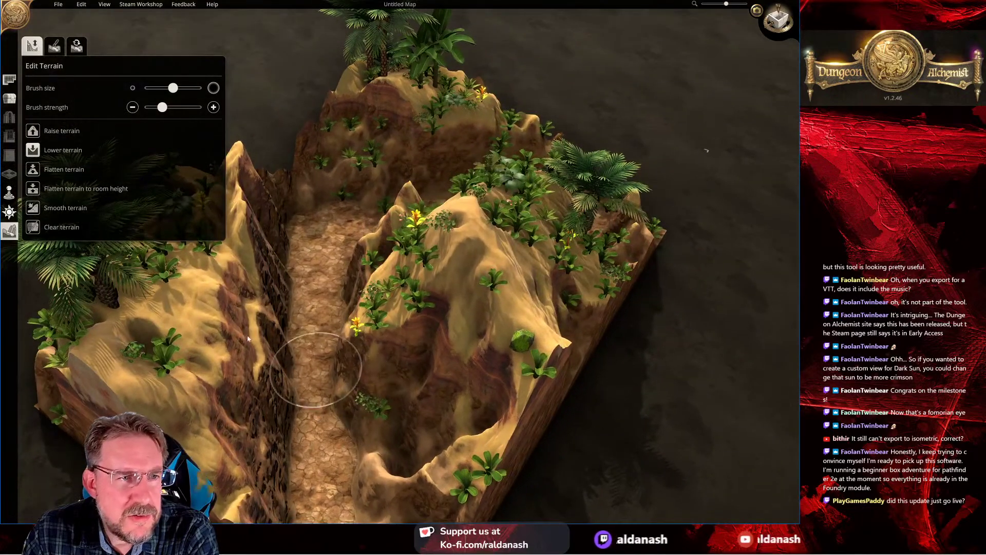
Step: Place three hero tokens in a row on the canyon floor: the armoured shield bearer, the Sorcerer and the lute player
left_click(8, 192)
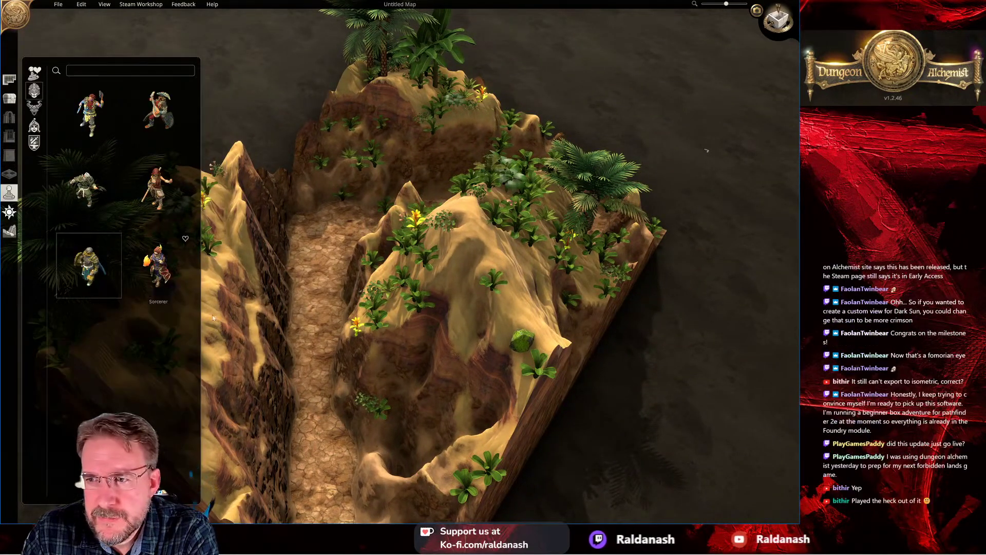
left_click_drag(307, 297, 321, 235)
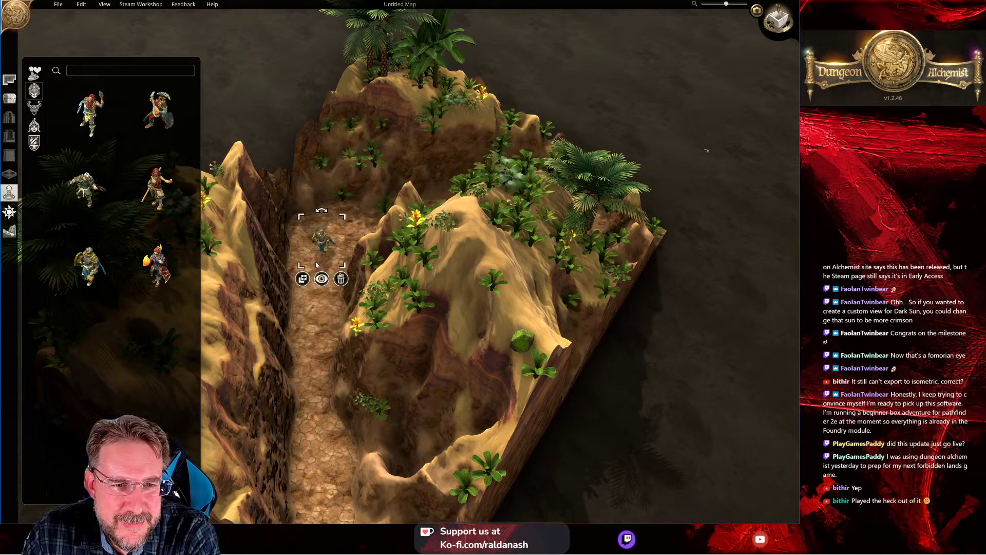
left_click_drag(164, 271, 322, 300)
left_click_drag(161, 114, 316, 351)
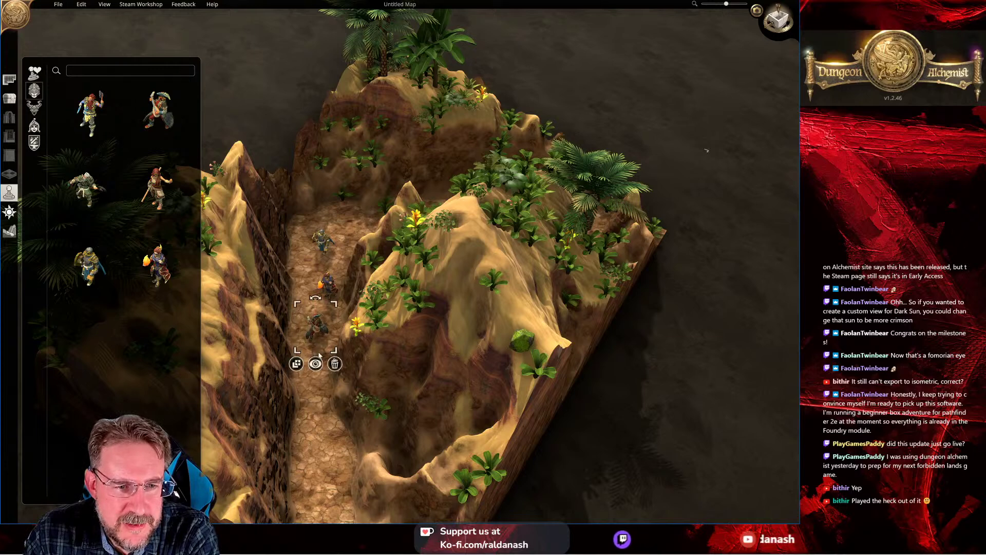
middle_click_drag(381, 376, 402, 360)
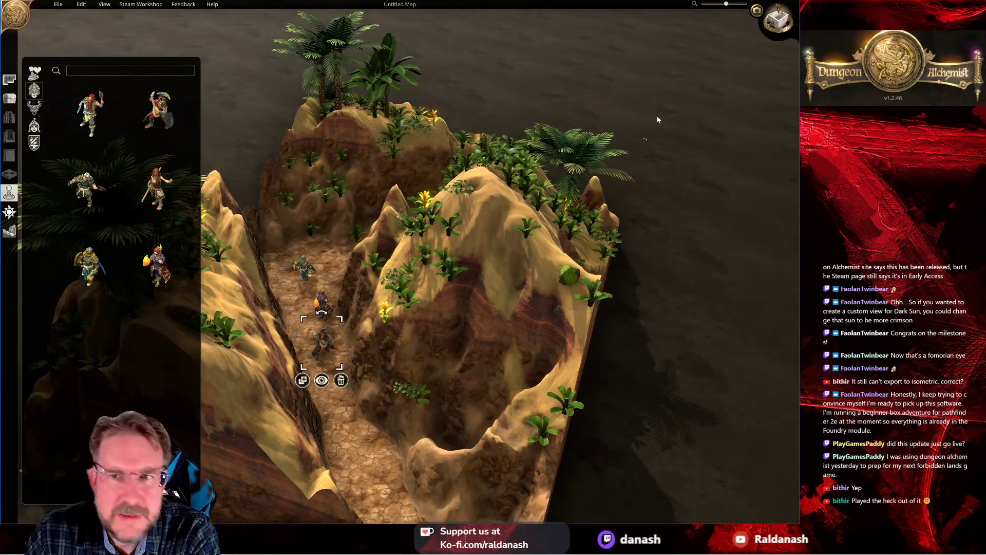
Step: Enter Cinematic Mode and fly down into the canyon to view the three hero tokens up close
left_click(756, 10)
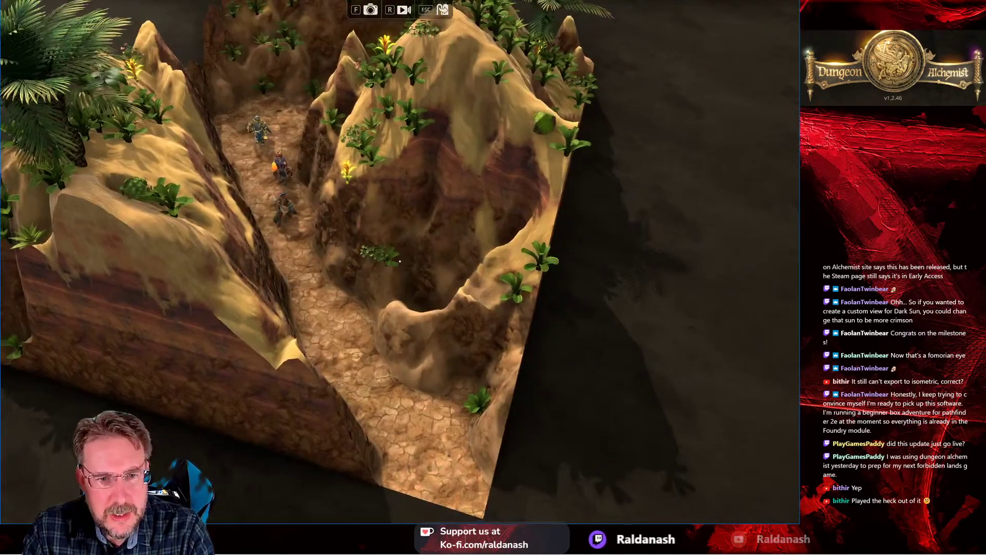
key("w")
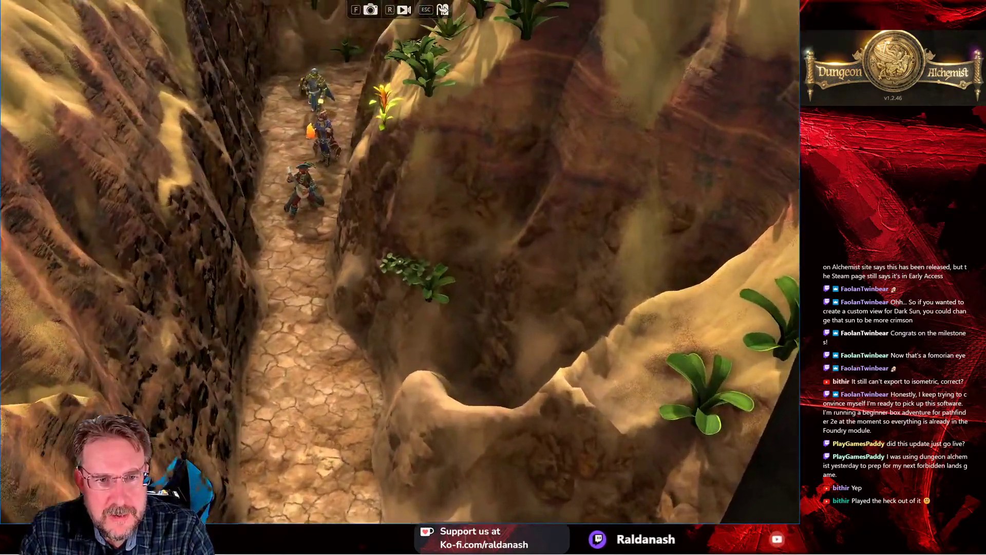
key("w")
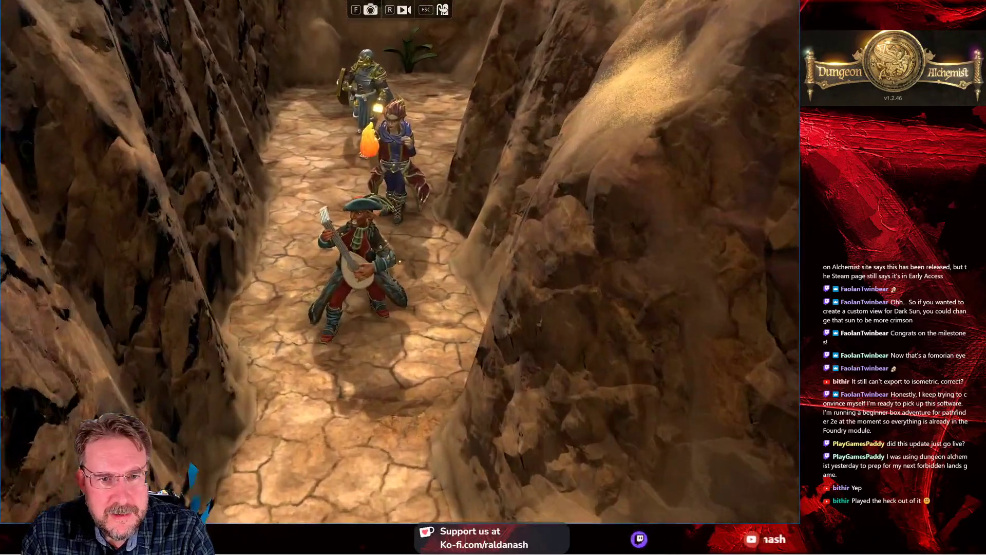
key("s")
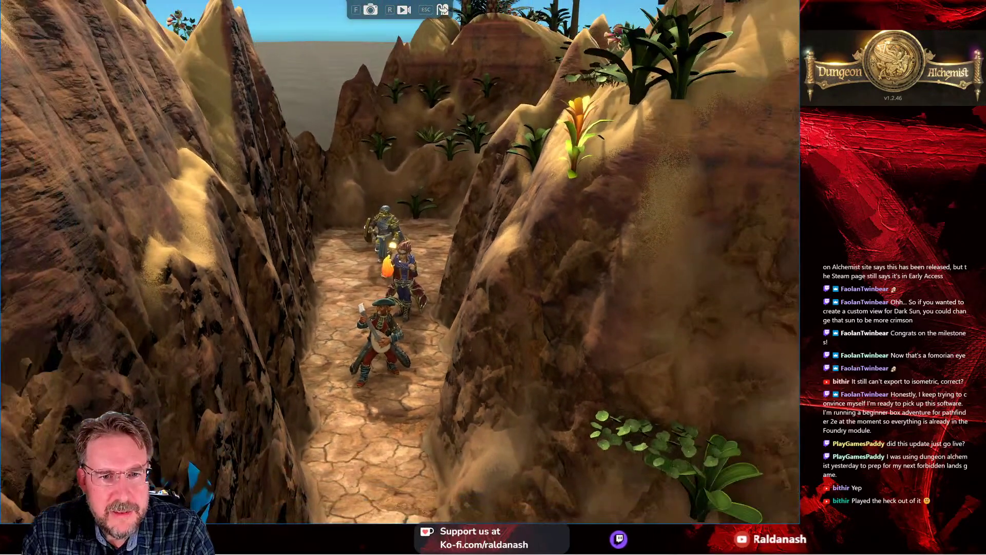
key("w")
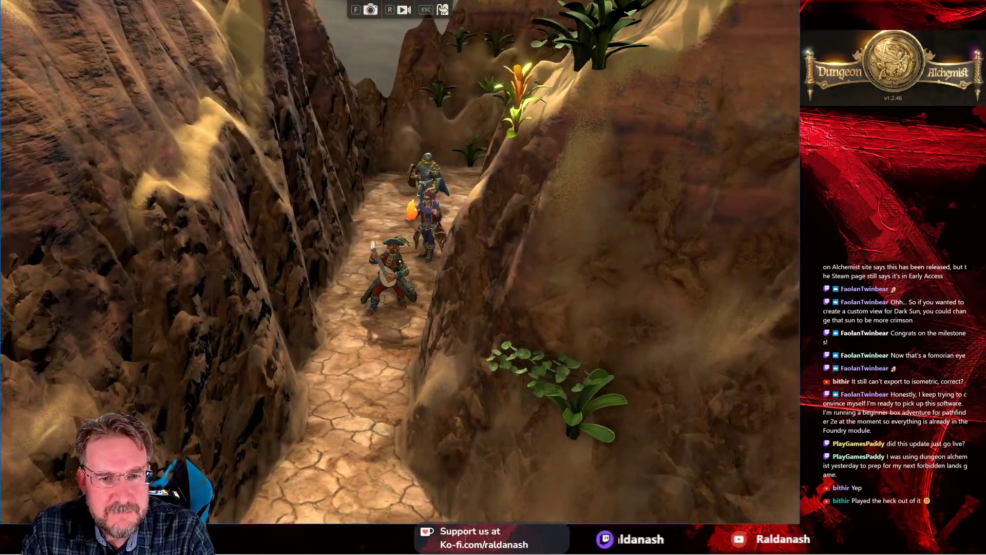
key("w")
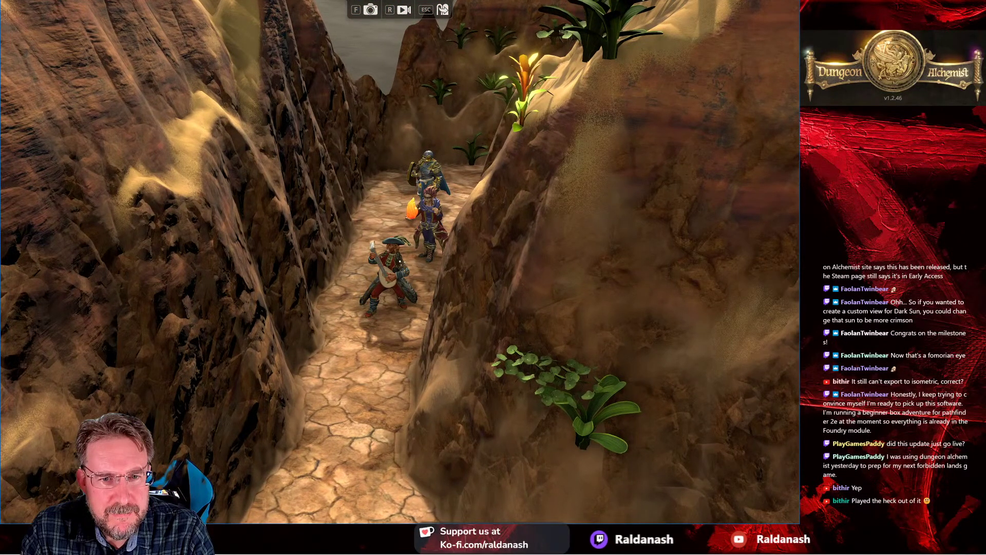
Step: Examine the canyon walls and the hero tokens from behind in Cinematic Mode, and return to the map editor
key("a")
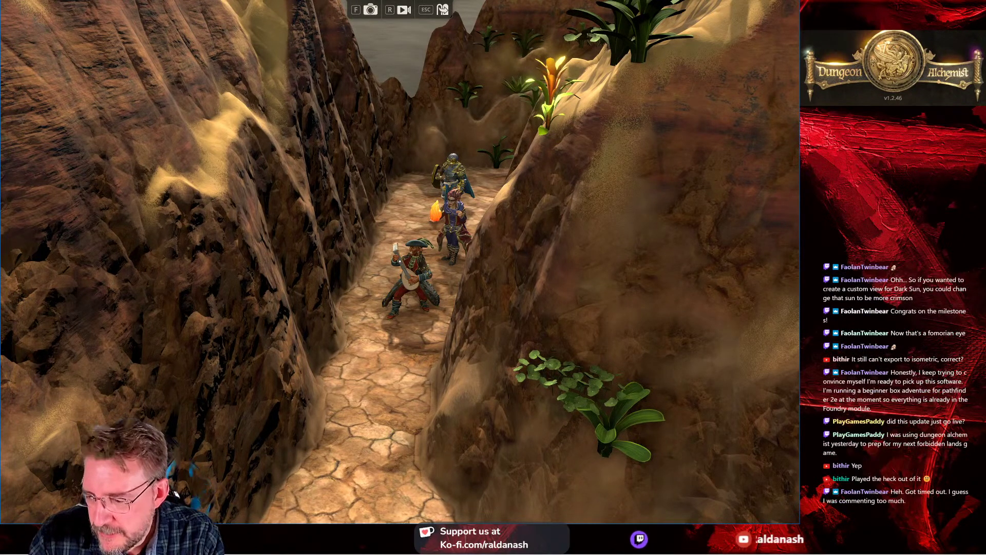
key("s")
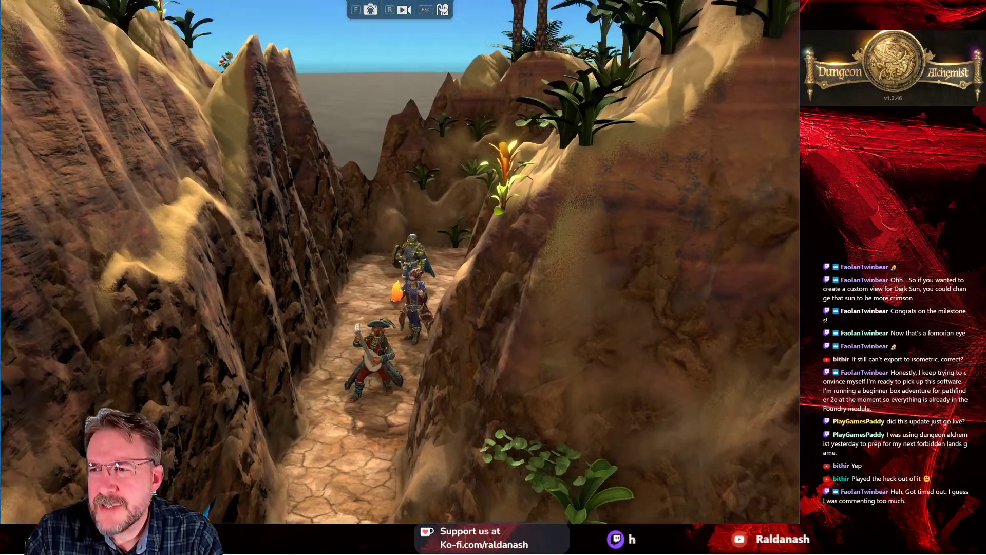
key("a")
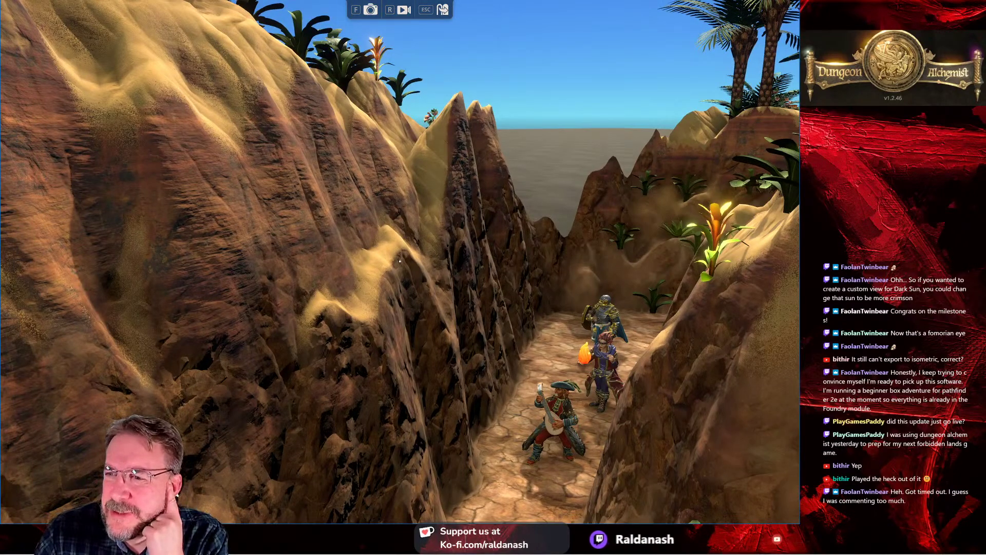
key("d")
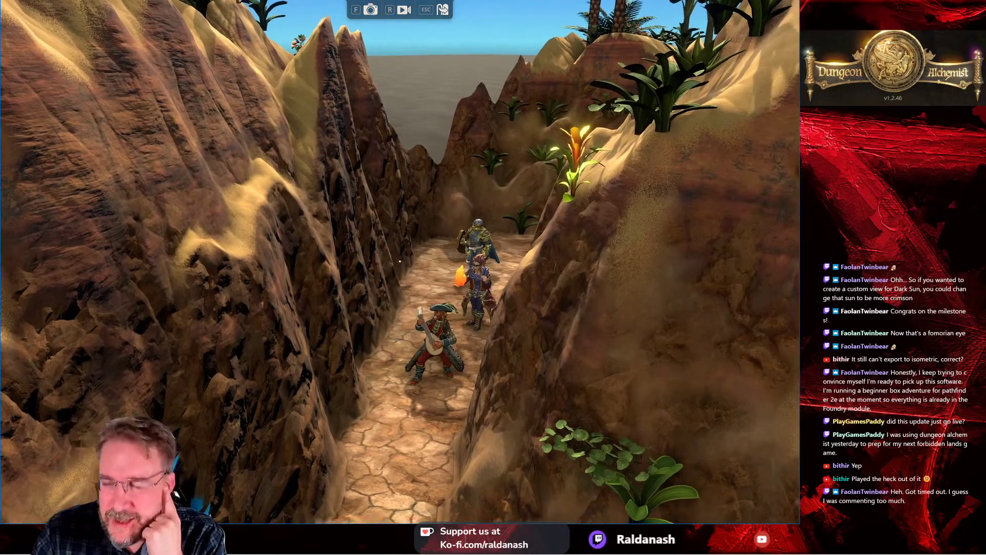
key("d")
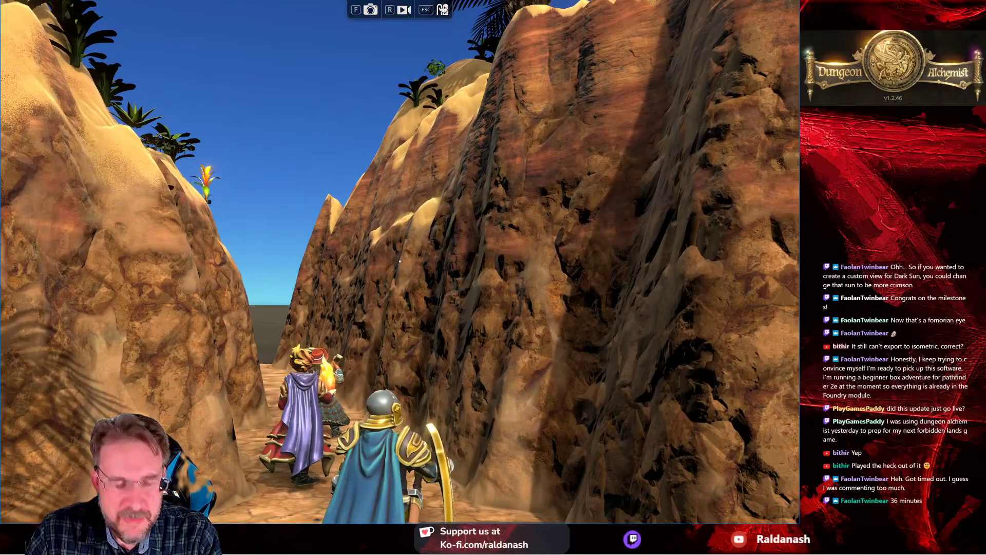
key("Escape")
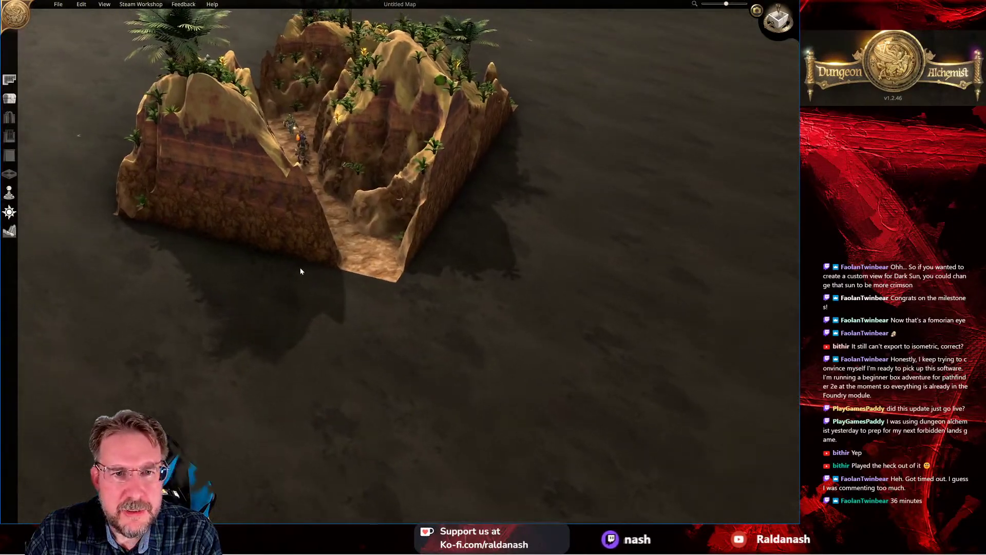
Step: Lower the terrain on the sandy ridge beside the hero tokens with the Lower terrain brush
scroll(300, 270, "up", 5)
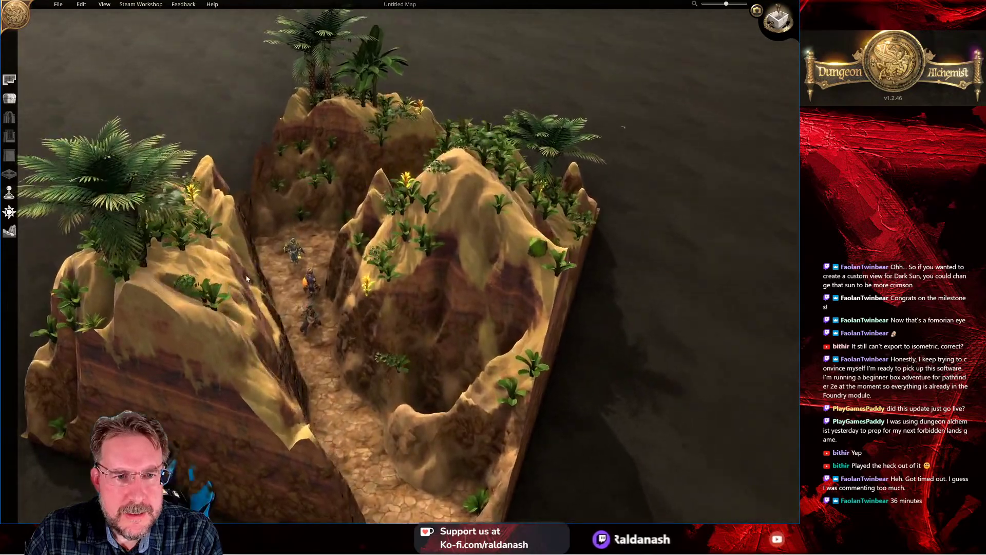
right_click_drag(247, 279, 365, 385)
middle_click_drag(366, 385, 425, 388)
right_click_drag(425, 388, 495, 370)
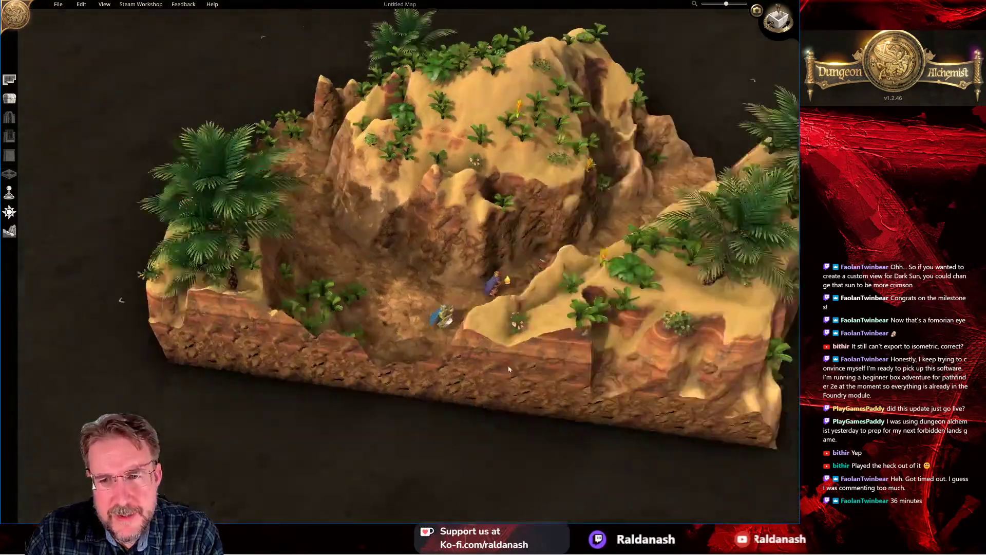
middle_click_drag(494, 371, 601, 341)
right_click_drag(601, 341, 499, 406)
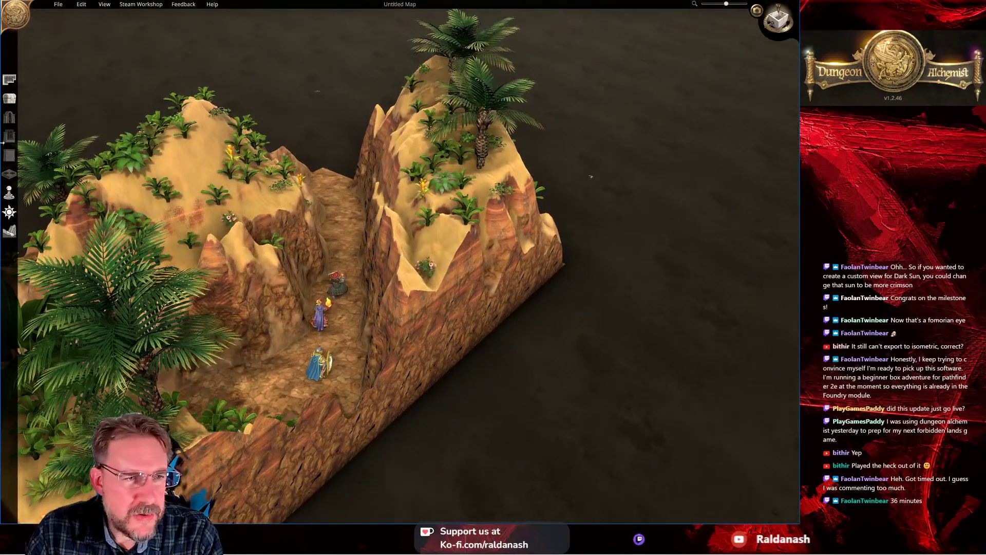
left_click(9, 80)
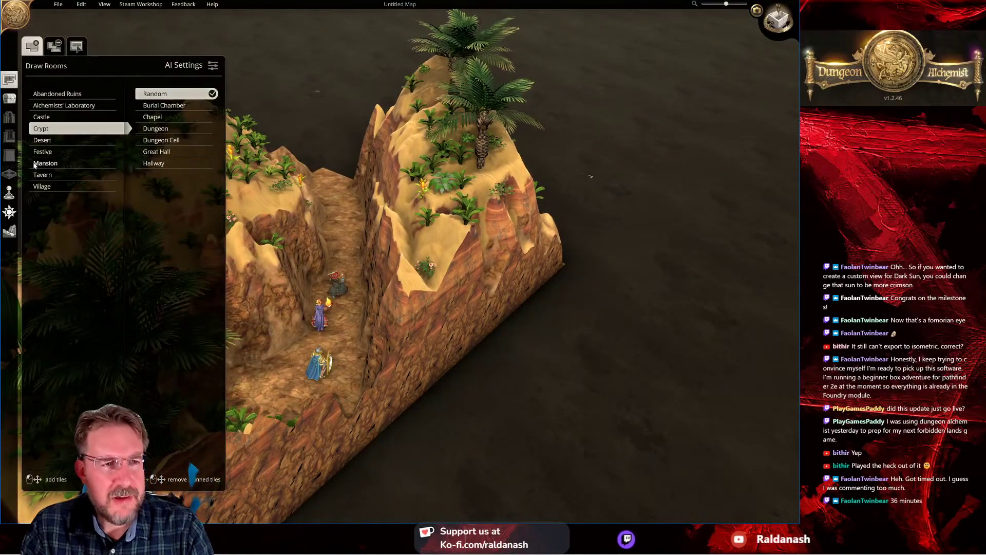
left_click(9, 232)
left_click(72, 210)
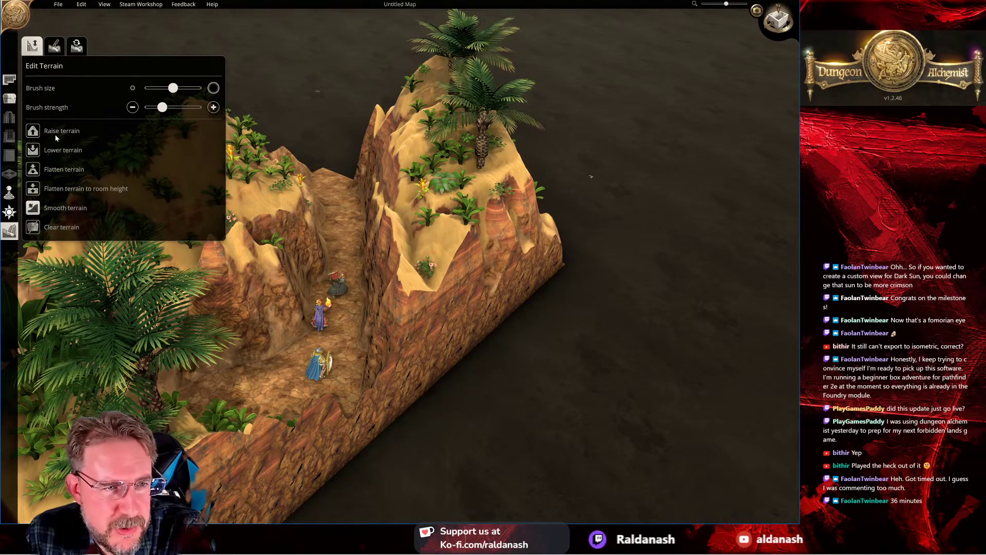
left_click(61, 150)
mouse_move(438, 206)
left_mouse_down()
mouse_move(440, 196)
mouse_move(432, 260)
mouse_move(395, 268)
mouse_move(385, 286)
left_mouse_up()
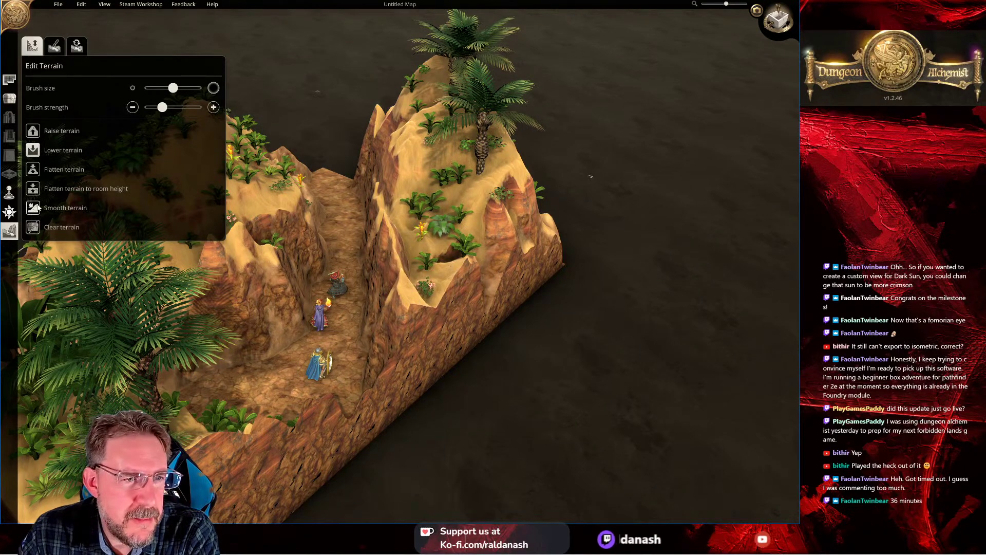
Step: Flatten the top of the lowered ridge into a ledge overlooking the canyon with the Flatten terrain brush
left_click(35, 170)
mouse_move(400, 223)
left_mouse_down()
mouse_move(429, 236)
mouse_move(439, 272)
mouse_move(431, 250)
left_mouse_up()
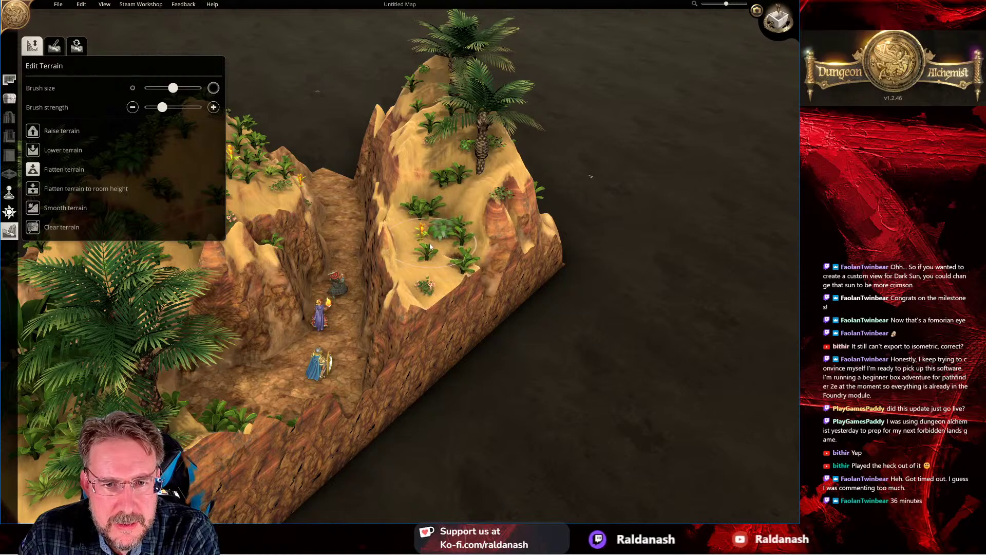
scroll(431, 250, "up", 5)
scroll(437, 309, "up", 3)
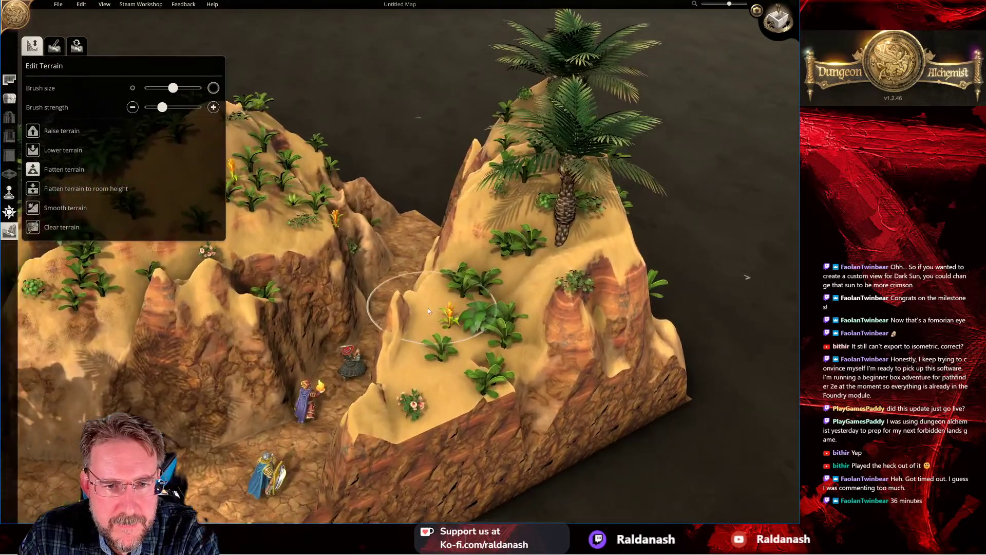
mouse_move(476, 337)
left_mouse_down()
mouse_move(441, 412)
mouse_move(470, 411)
mouse_move(473, 378)
left_mouse_up()
middle_click_drag(460, 372, 408, 334)
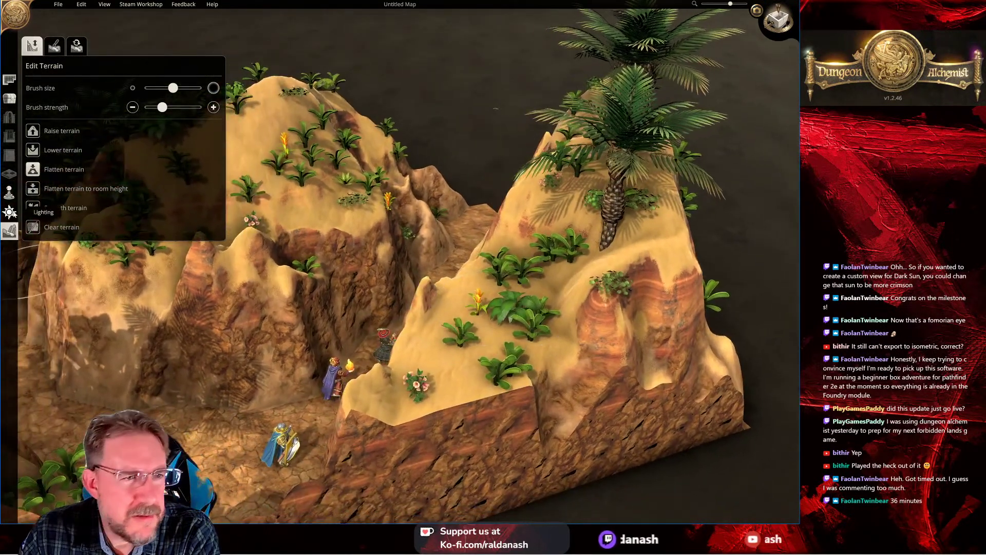
Step: Place a Cultist NPC token on the flattened ledge above the hero tokens
left_click(9, 192)
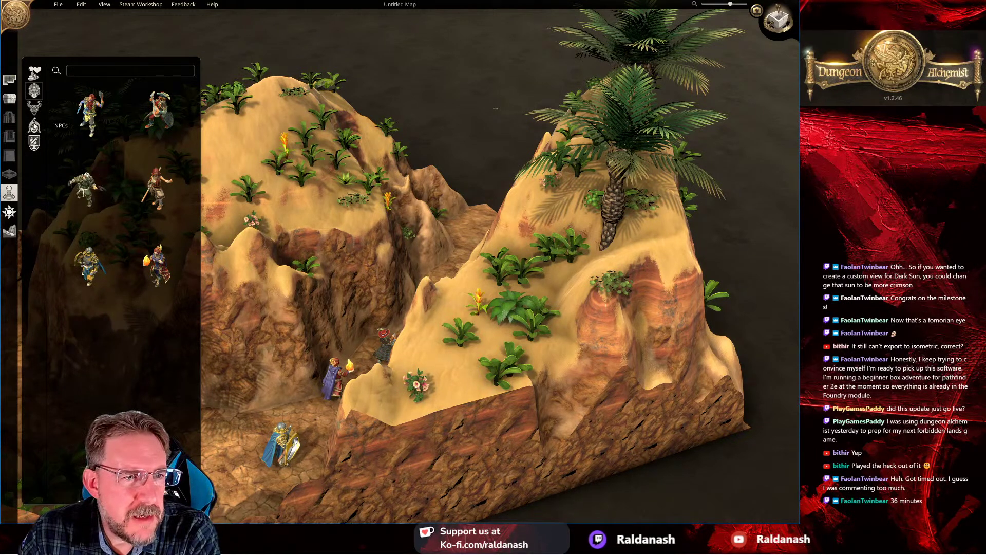
left_click(34, 125)
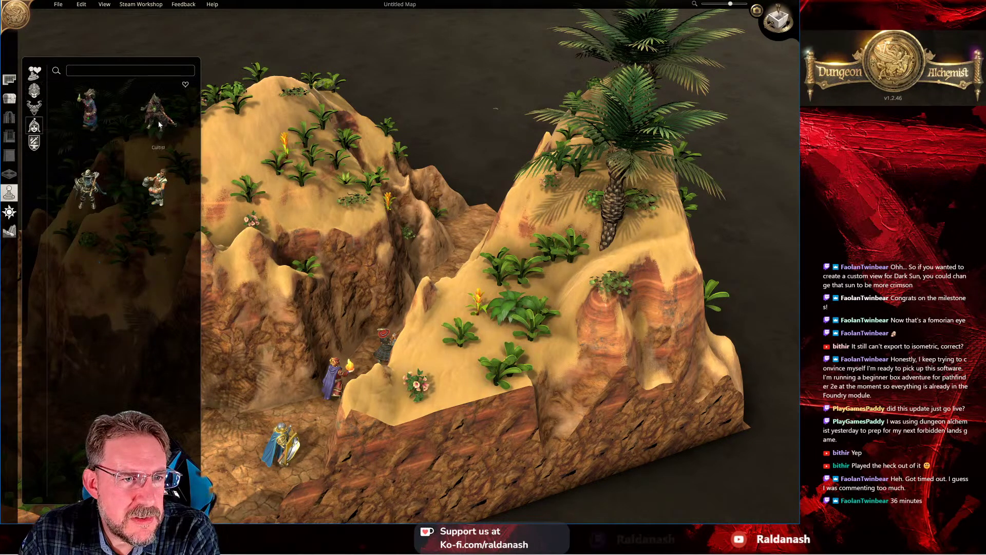
left_click_drag(163, 124, 413, 364)
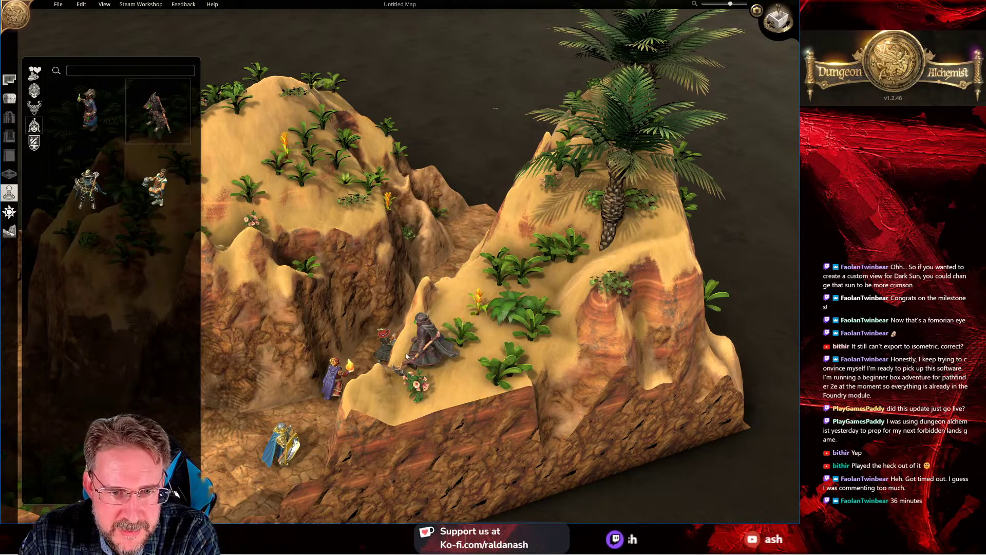
Step: Move the Cultist token farther onto the flattened ledge and rotate it four steps so it faces the canyon
left_click(406, 357)
middle_click_drag(405, 356, 449, 325)
key("r")
key("r")
key("r")
key("r")
left_click_drag(612, 262, 604, 272)
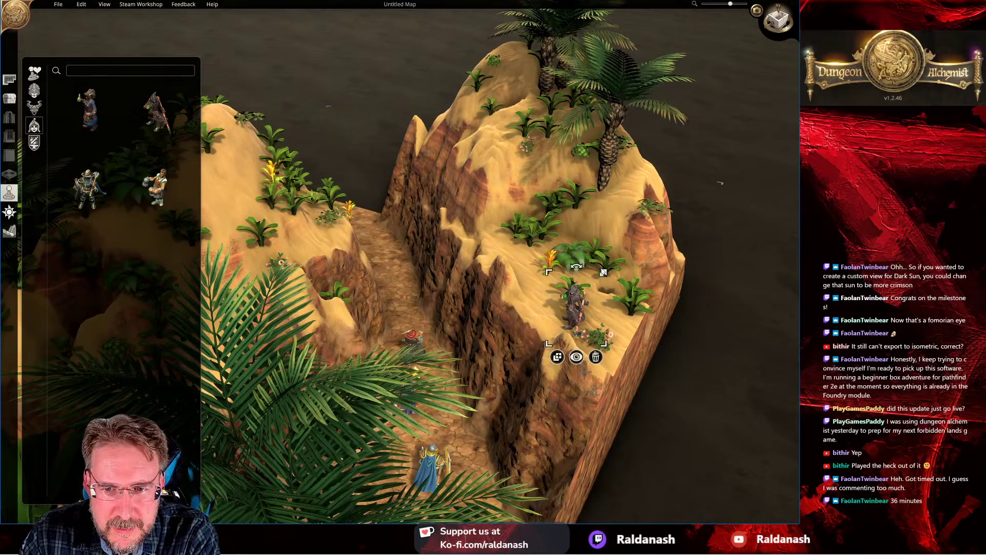
Step: Place an axe-wielding Monsters token on the ridge edge near the Cultist and rotate it to overlook the canyon
left_click(34, 107)
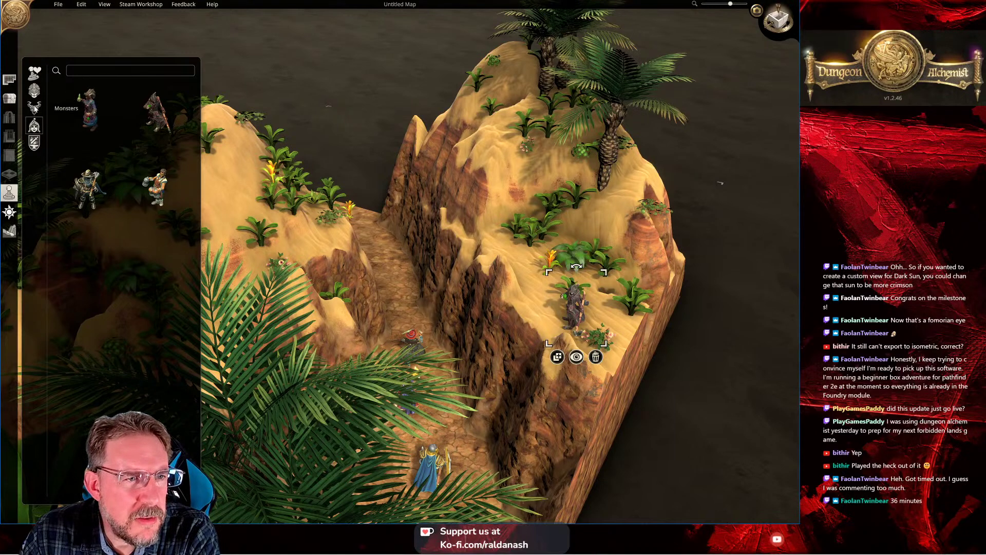
left_click_drag(91, 124, 485, 245)
right_click(500, 246)
right_click(501, 246)
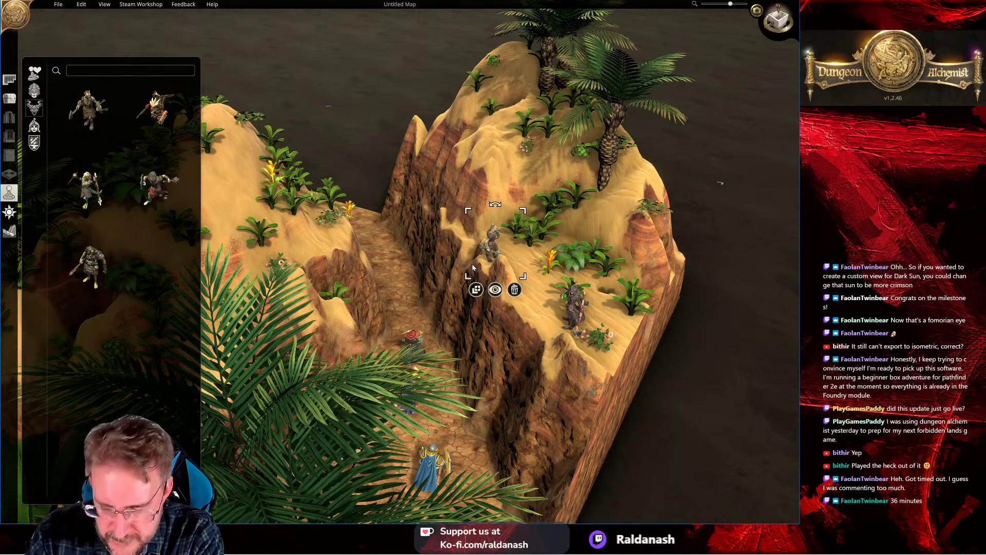
key("r")
key("r")
key("r")
key("r")
key("r")
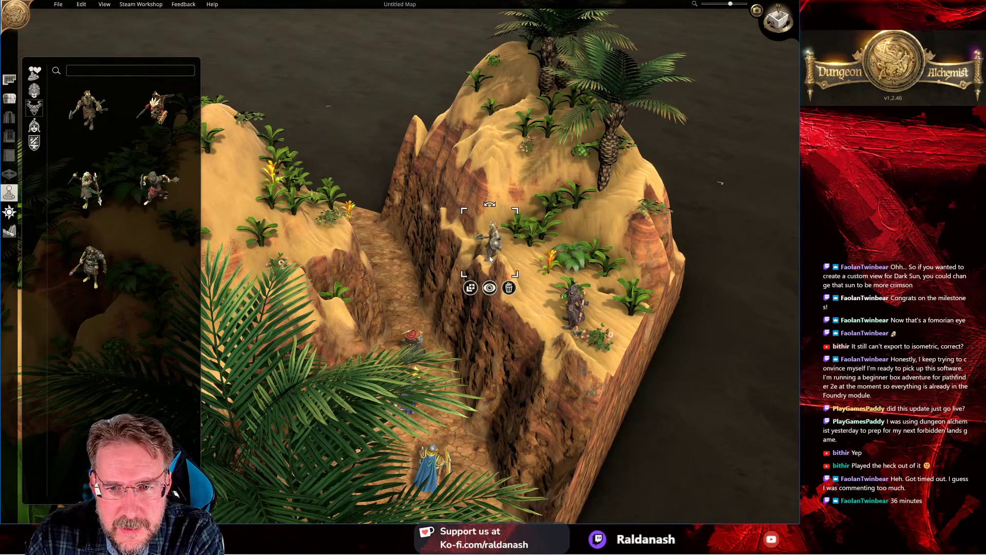
Step: Examine the ambushers on the cliff from behind the hero tokens on the canyon floor in Cinematic Mode, and return to the map editor
left_click(424, 266)
middle_click_drag(424, 266, 510, 307)
right_click_drag(510, 310, 573, 148)
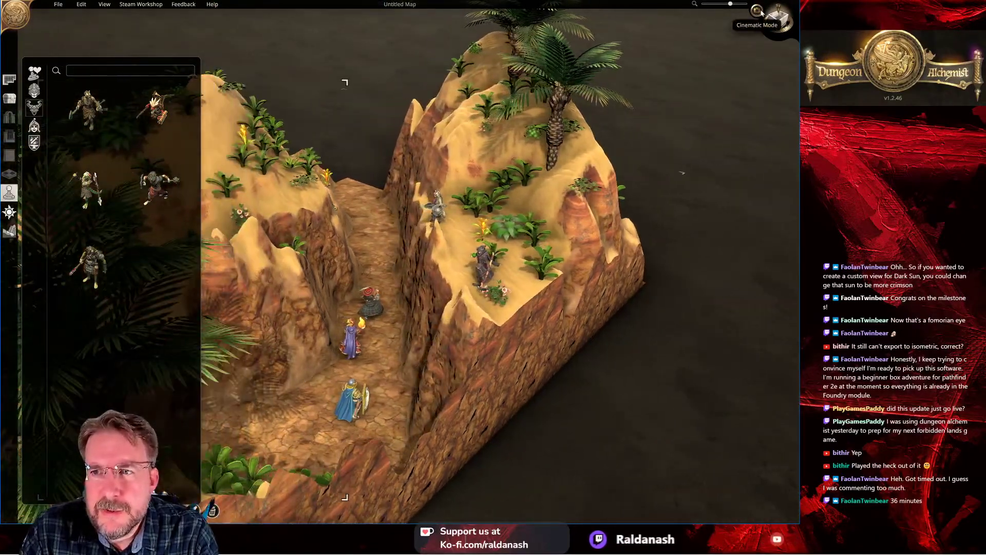
left_click(757, 10)
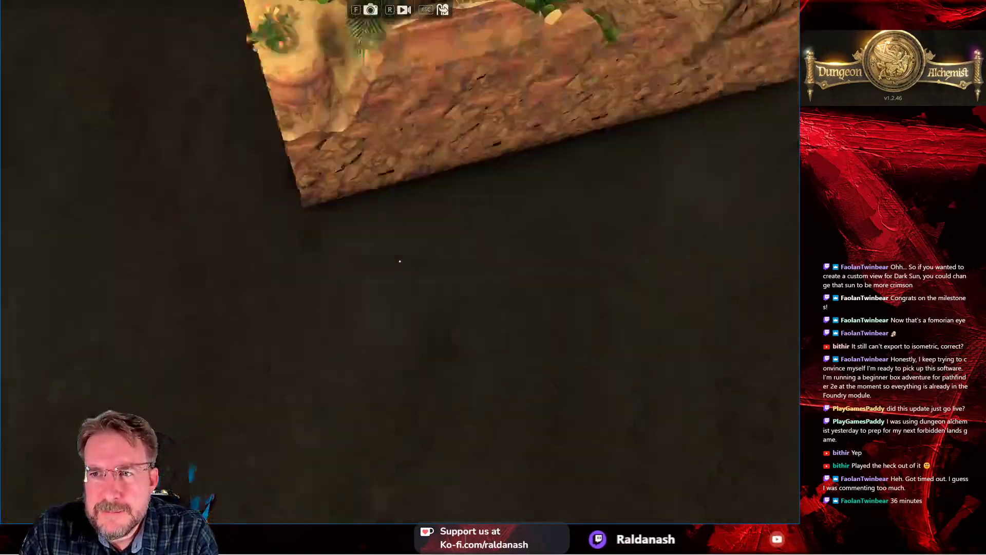
key("w")
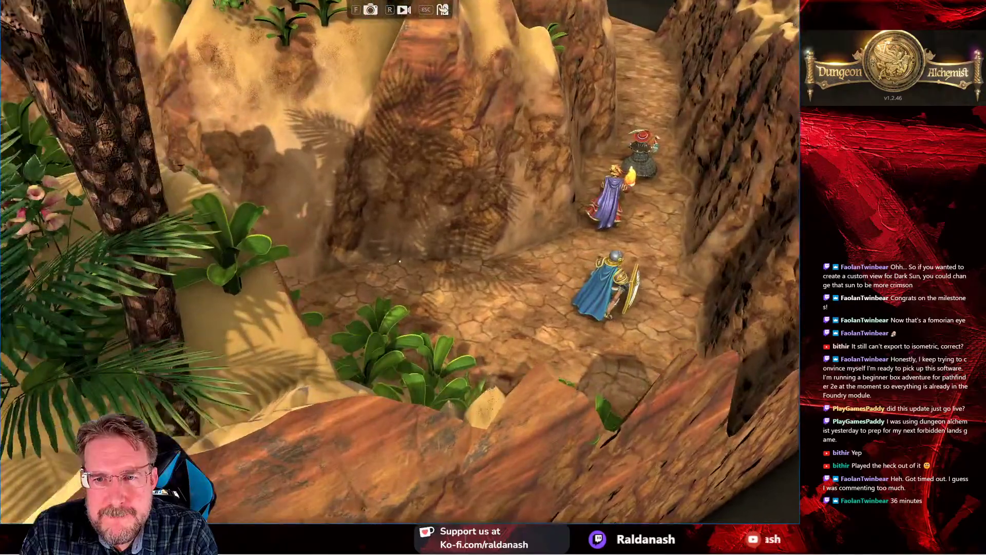
key("s")
key("a")
key("w")
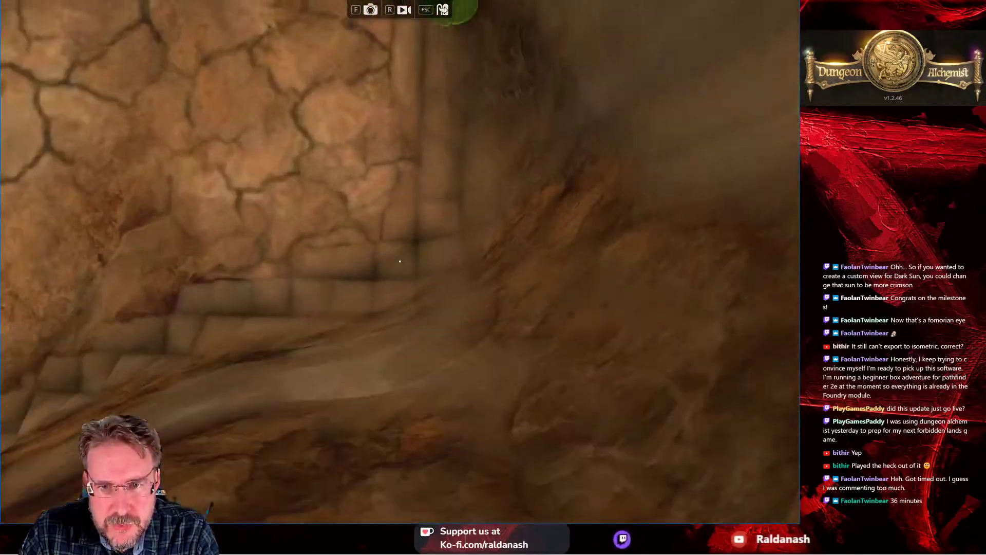
key("d")
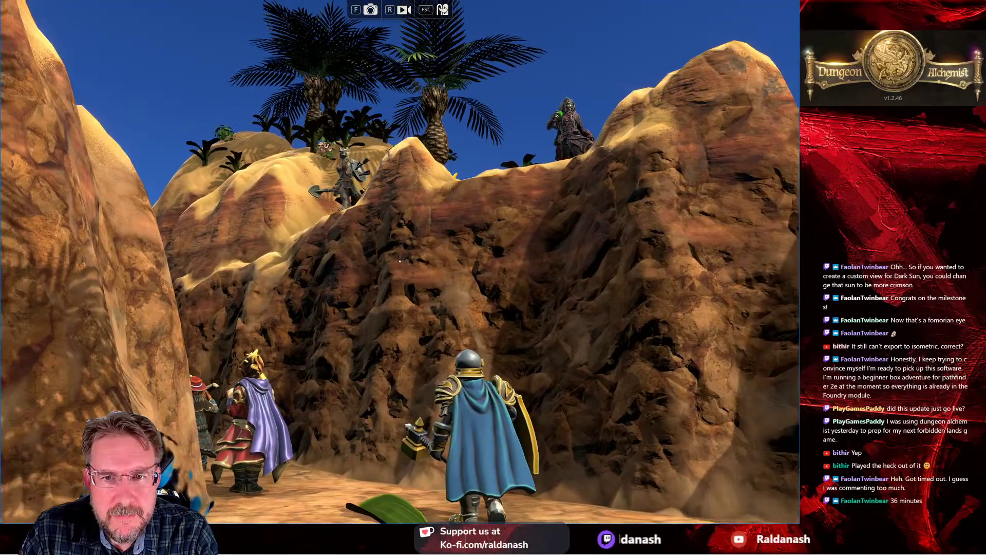
key("w")
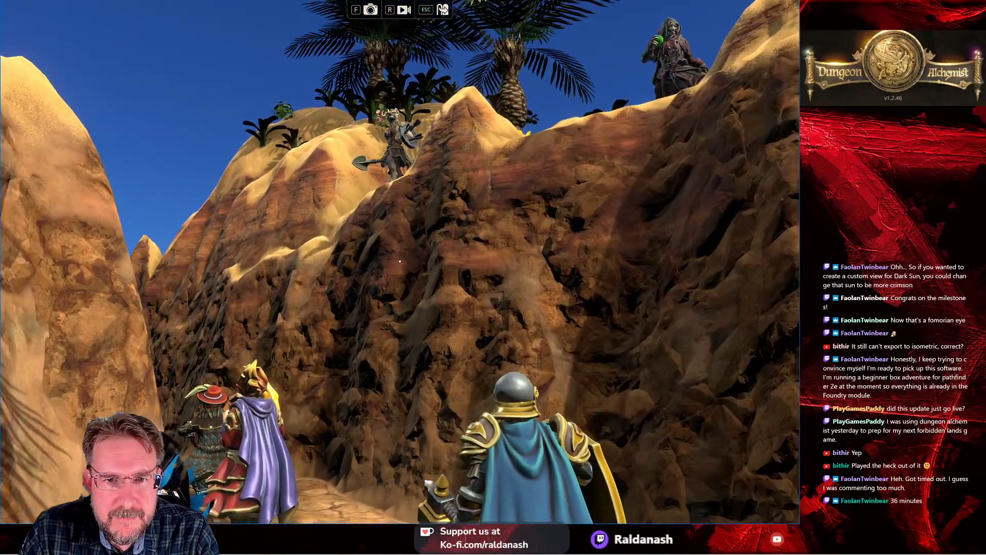
key("d")
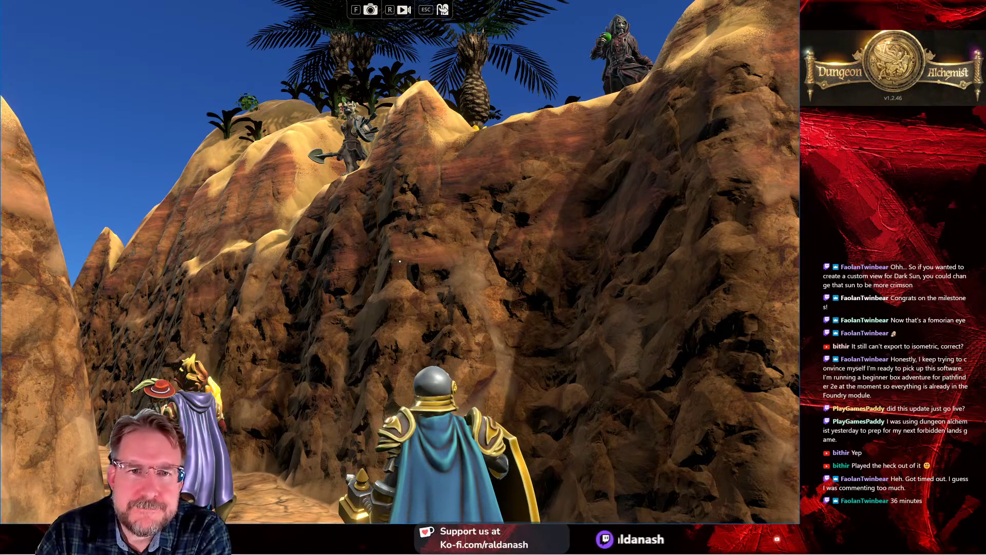
key("w")
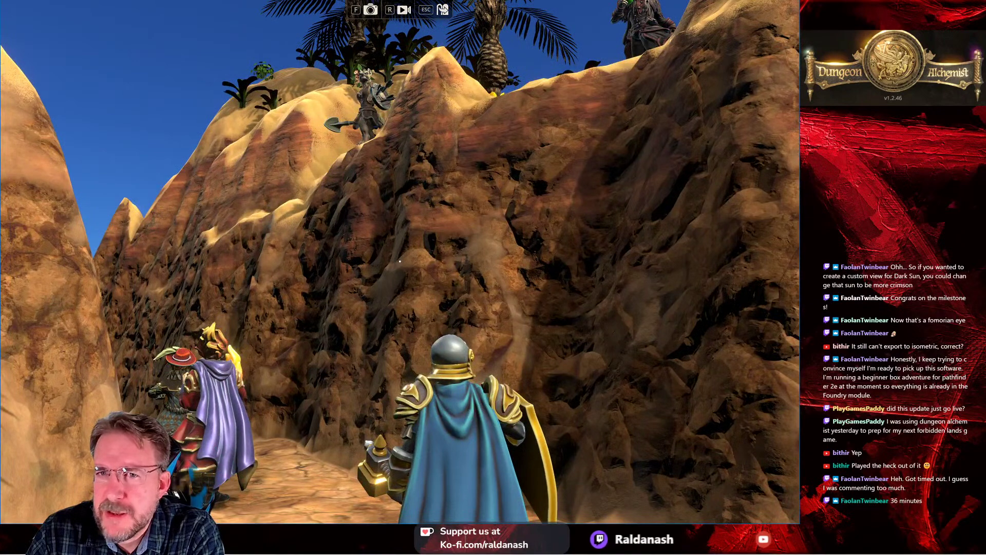
key("s")
key("w")
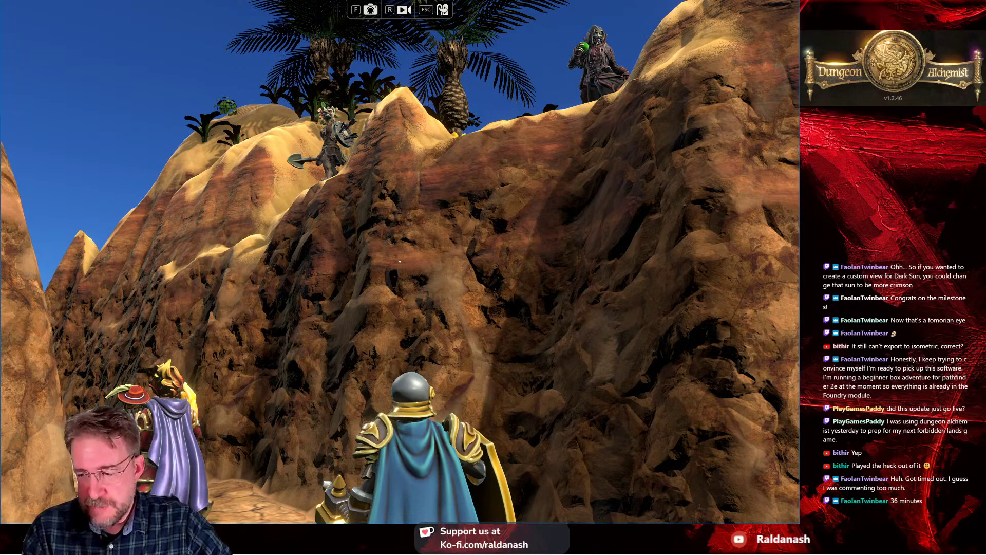
key("w")
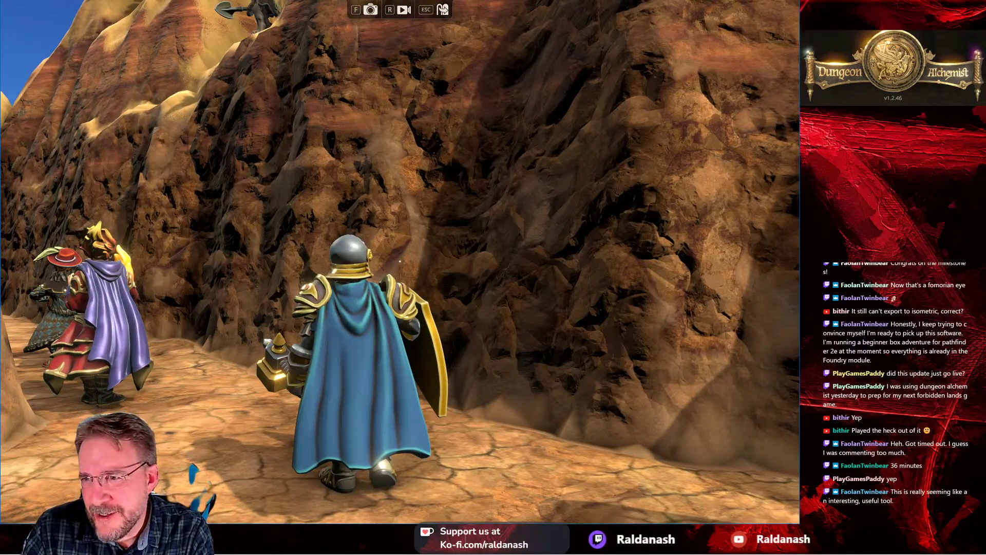
key("Escape")
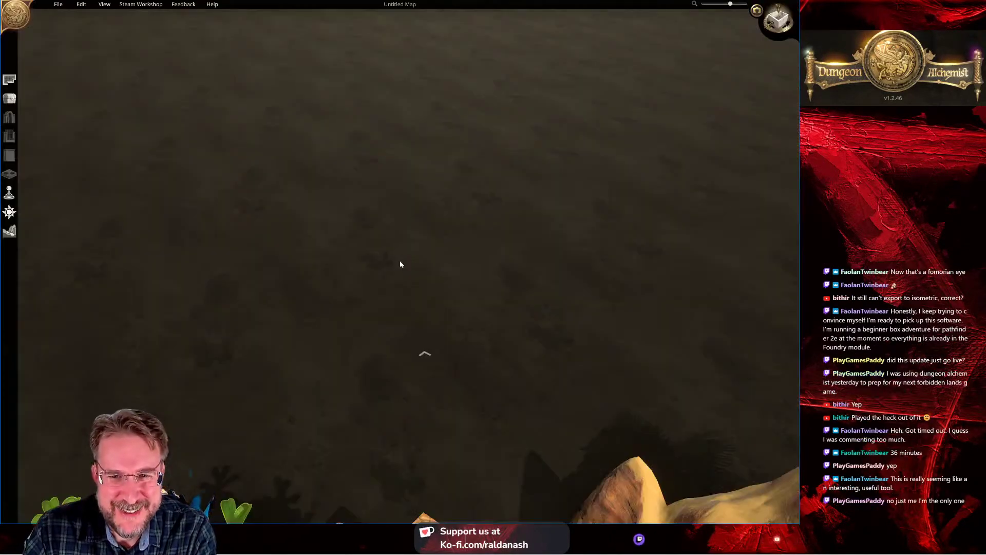
Step: Open the saved map Riddermound.dam
middle_click_drag(454, 228, 611, 339)
scroll(517, 323, "up", 4)
middle_click_drag(517, 323, 570, 268)
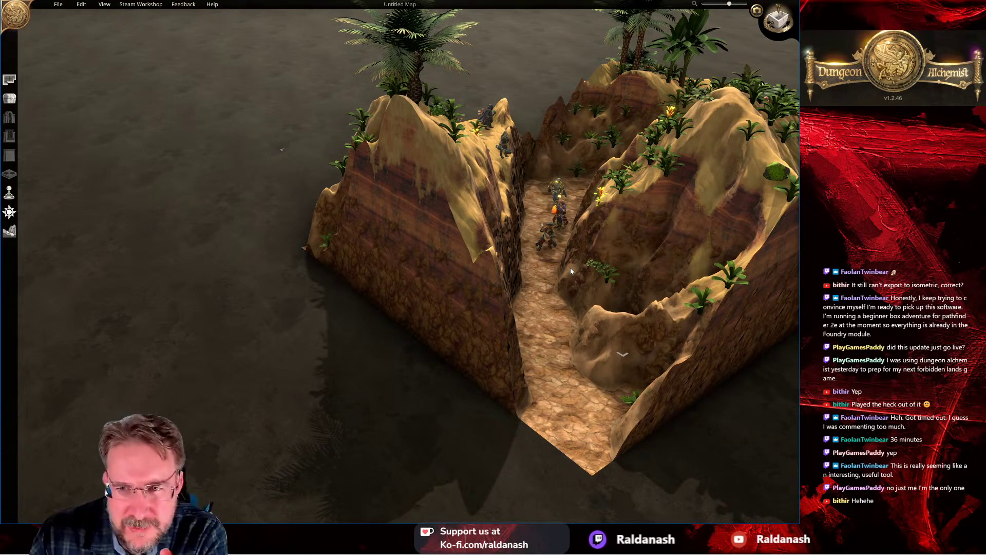
middle_click_drag(595, 258, 497, 298)
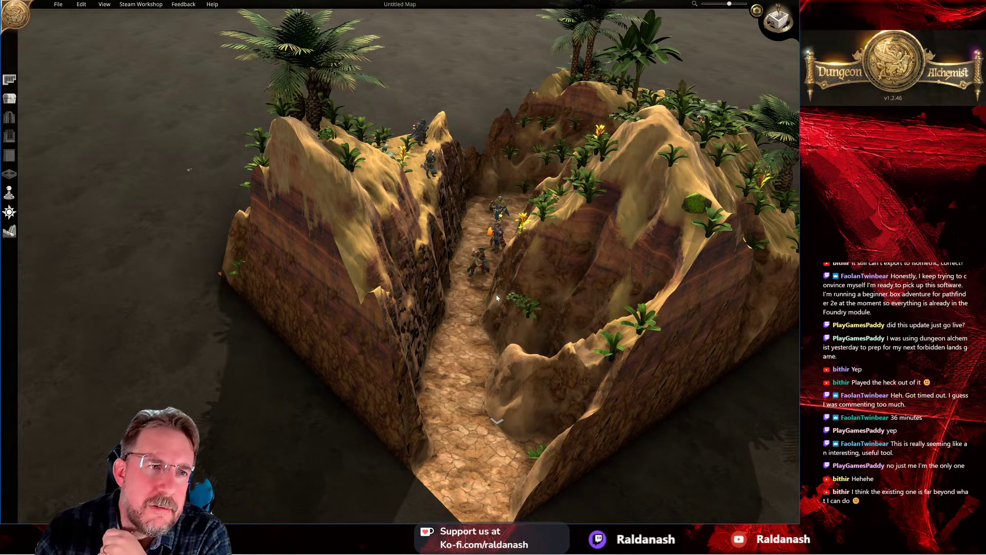
left_click(58, 5)
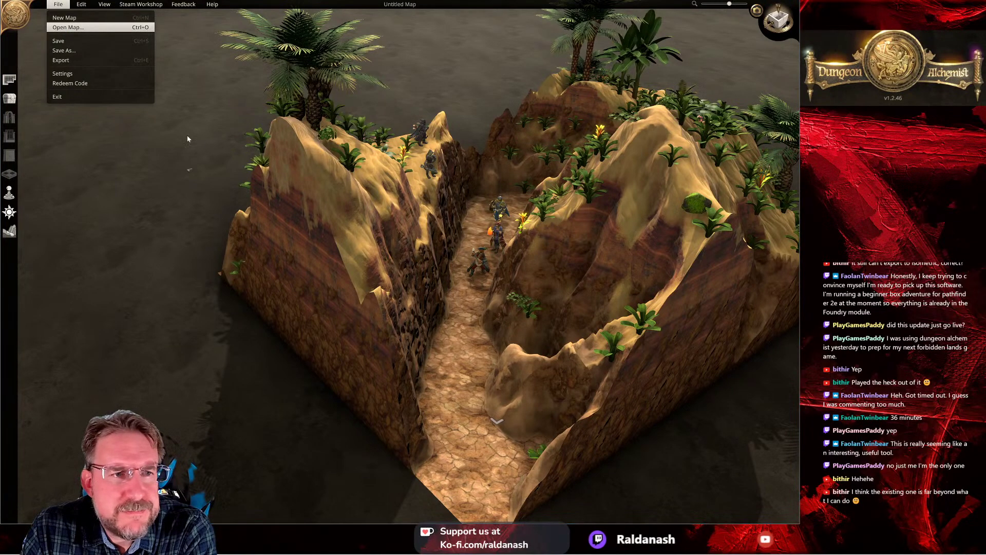
left_click(398, 269)
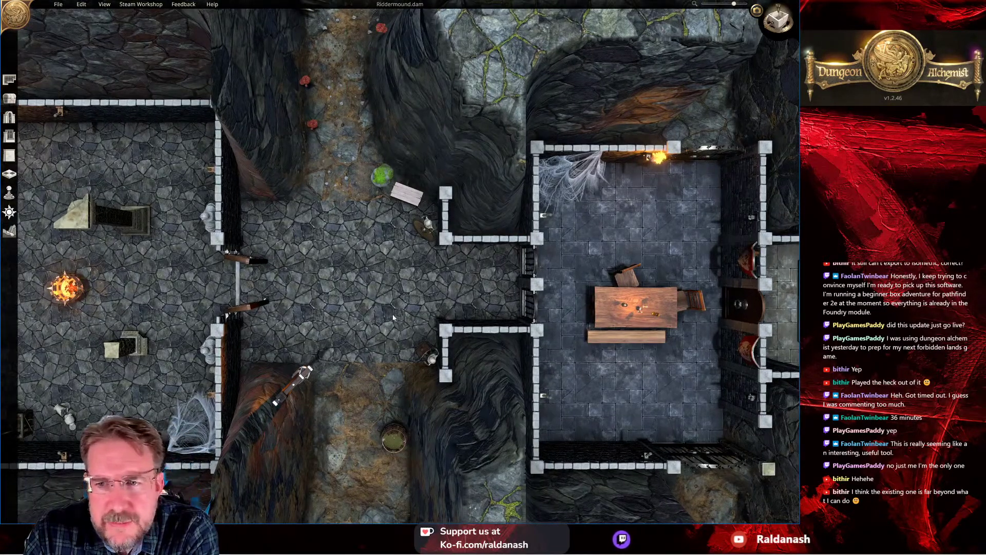
Step: Examine the dungeon layout from above, including the walled chamber with stone pillars and the passage beyond its doors
middle_click_drag(394, 313, 455, 292)
scroll(437, 307, "down", 2)
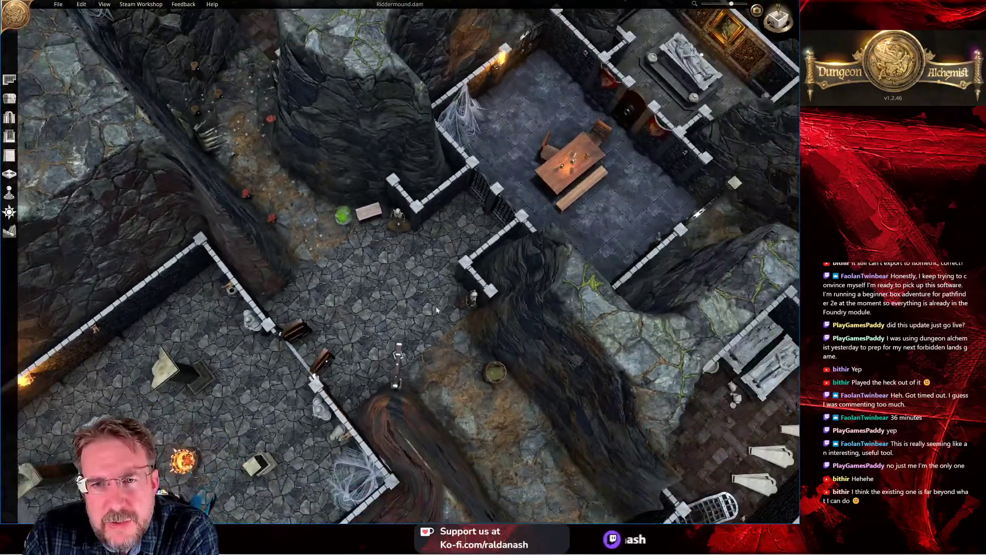
right_click_drag(384, 325, 442, 321)
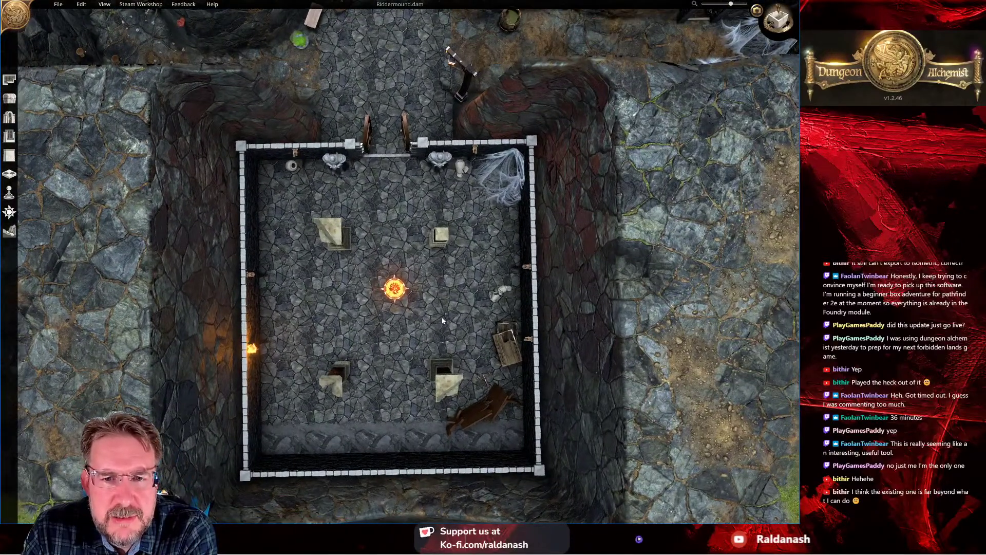
scroll(414, 325, "down", 3)
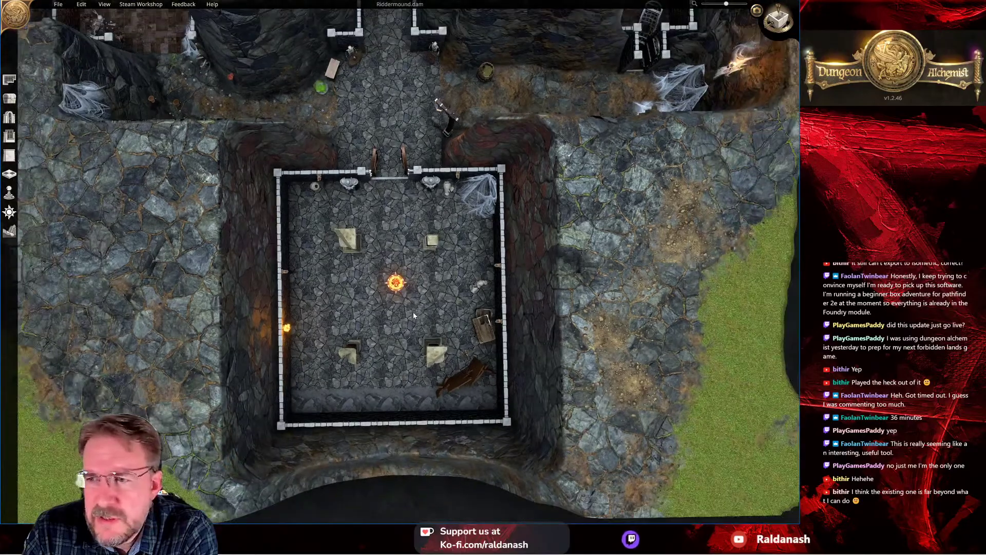
middle_click_drag(365, 249, 352, 228)
right_click_drag(352, 228, 367, 166)
middle_click_drag(366, 166, 373, 319)
scroll(370, 317, "up", 5)
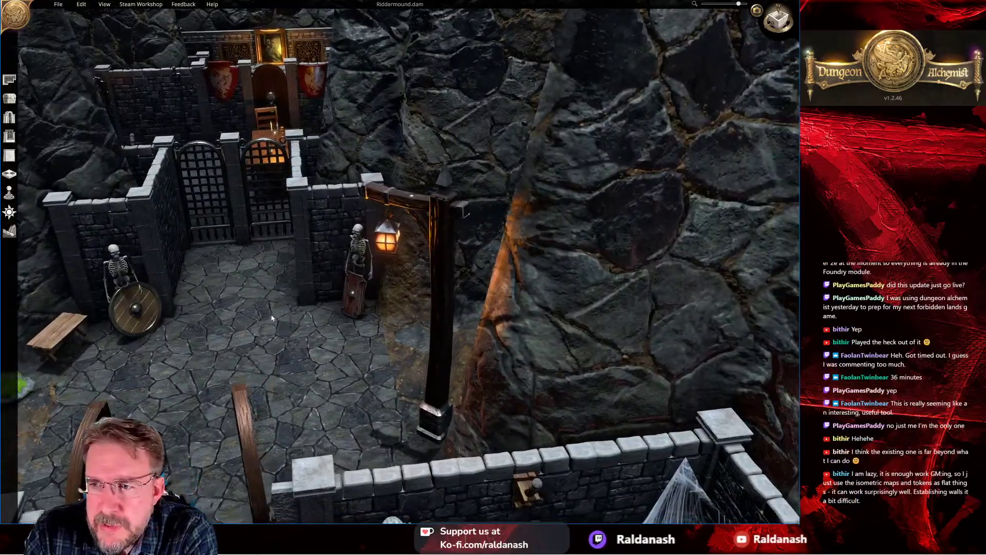
Step: Examine the barred gates flanked by shield-bearing skeletons up close in the 3D view
middle_click_drag(271, 318, 370, 288)
mouse_move(371, 287)
right_mouse_down()
mouse_move(385, 288)
mouse_move(373, 290)
right_mouse_up()
scroll(382, 288, "up", 1)
middle_click_drag(373, 289, 419, 308)
scroll(419, 308, "up", 3)
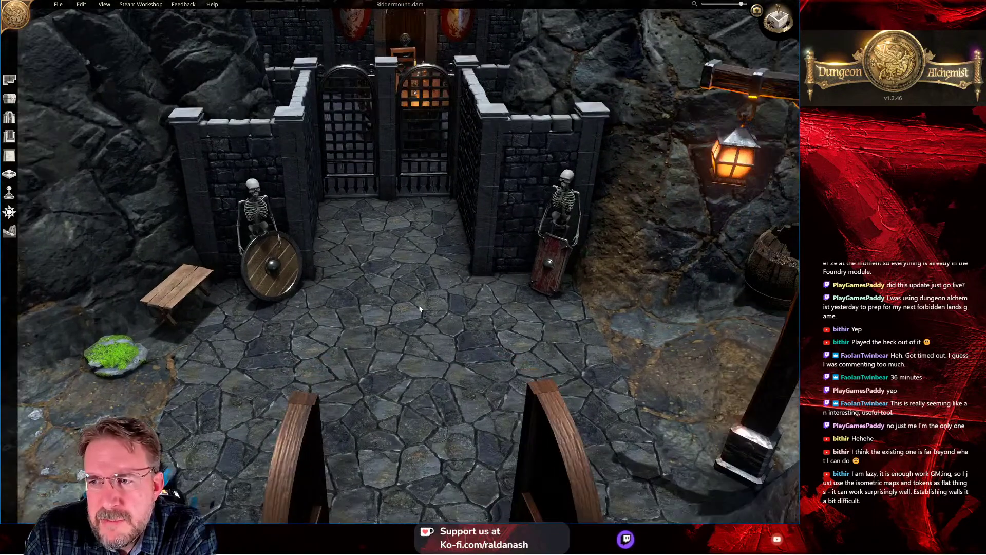
scroll(410, 346, "up", 2)
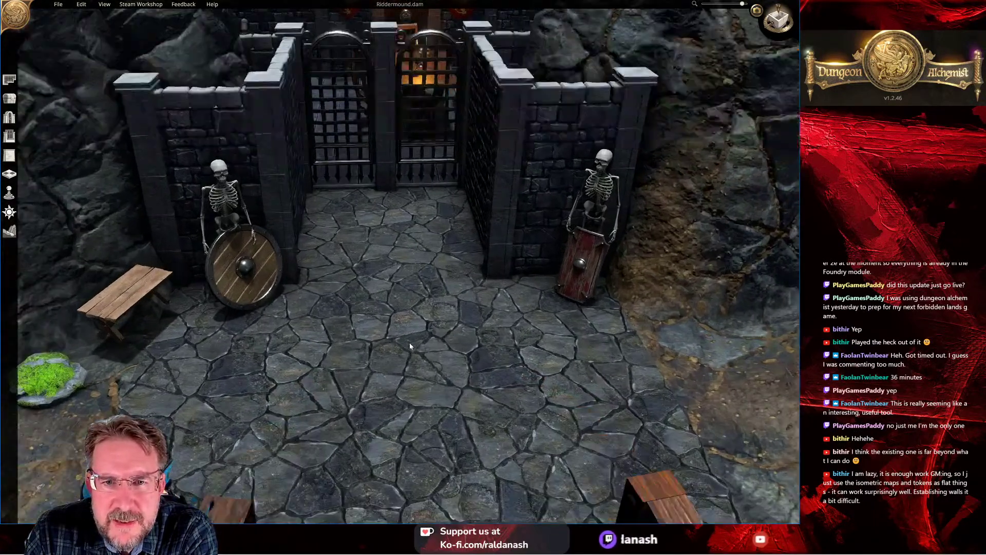
scroll(409, 346, "down", 2)
middle_click_drag(389, 335, 375, 353)
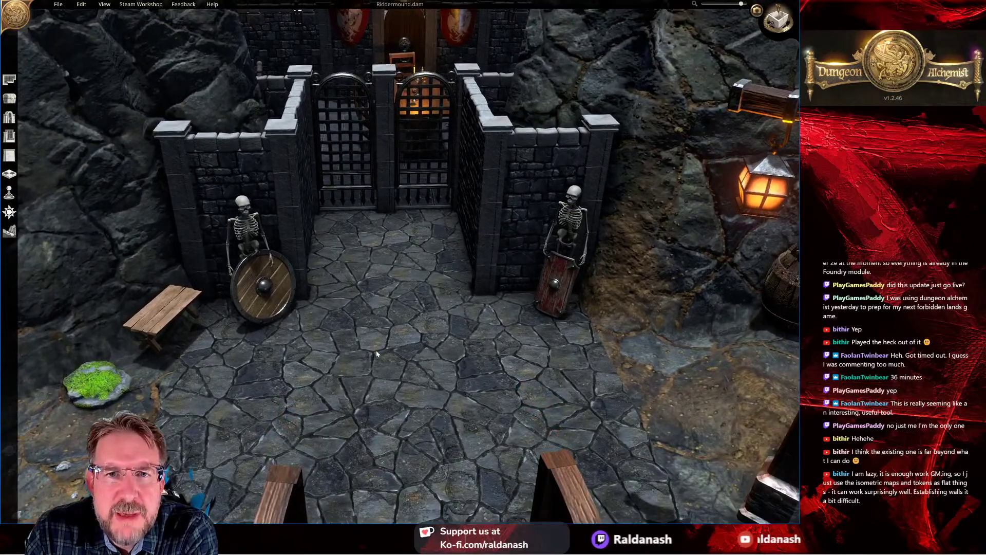
scroll(377, 358, "down", 2)
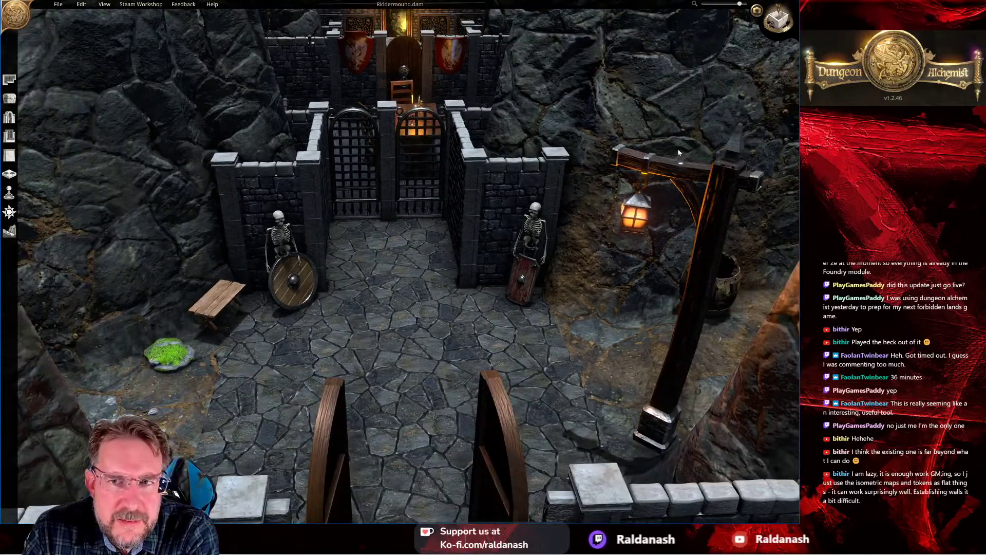
Step: Tour the pillared chamber, the skeleton guards and the gated room in Cinematic Mode, and return to the map editor
middle_click_drag(468, 253, 436, 192)
left_click(757, 10)
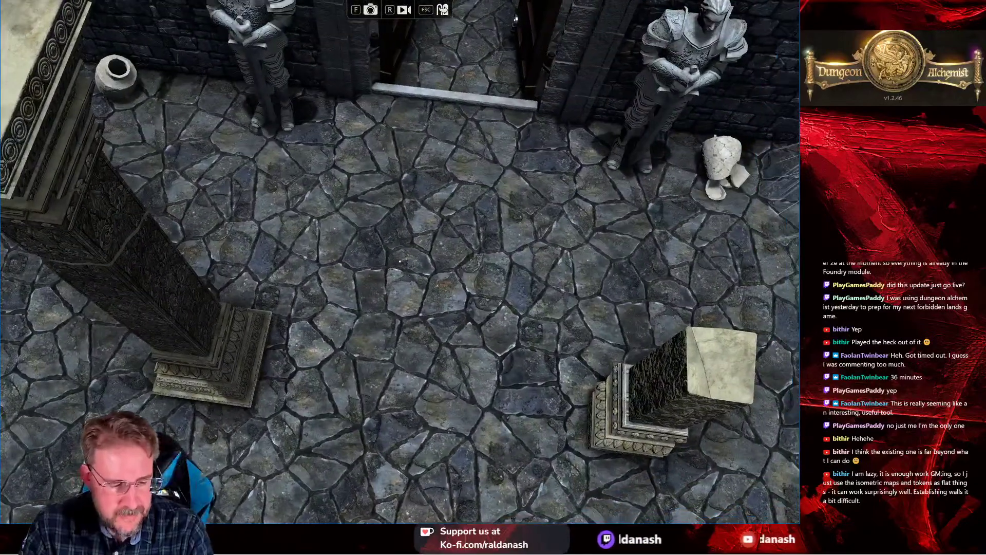
key("w")
key("s")
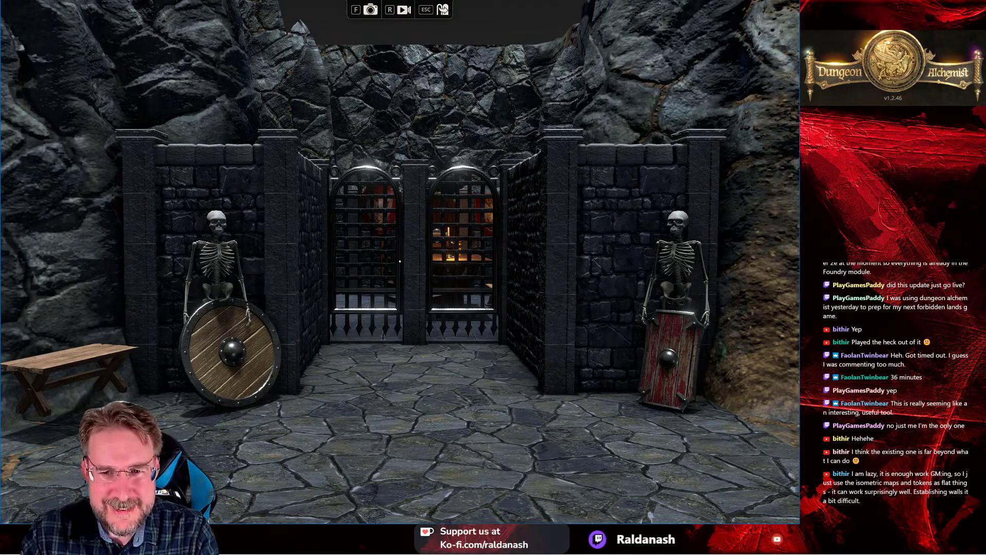
key("w")
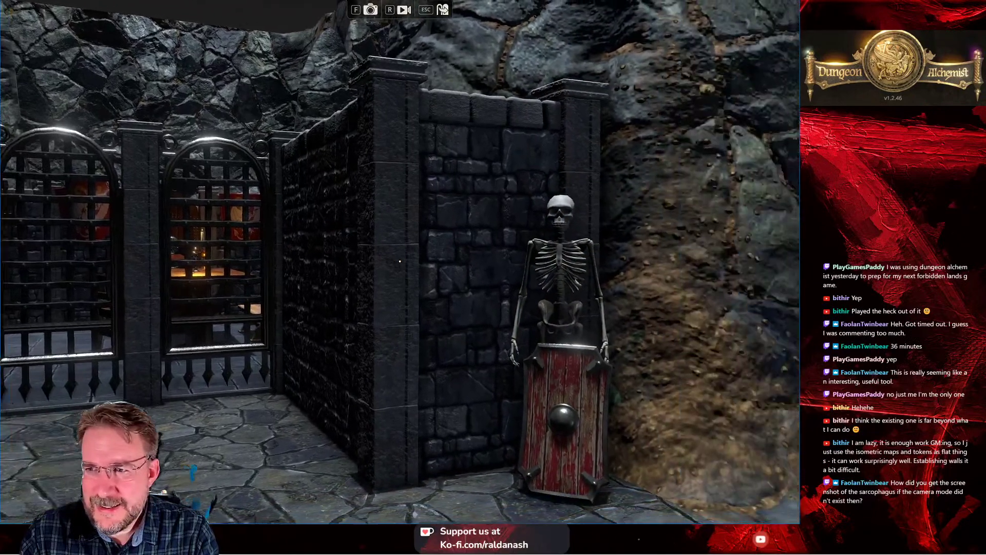
key("s")
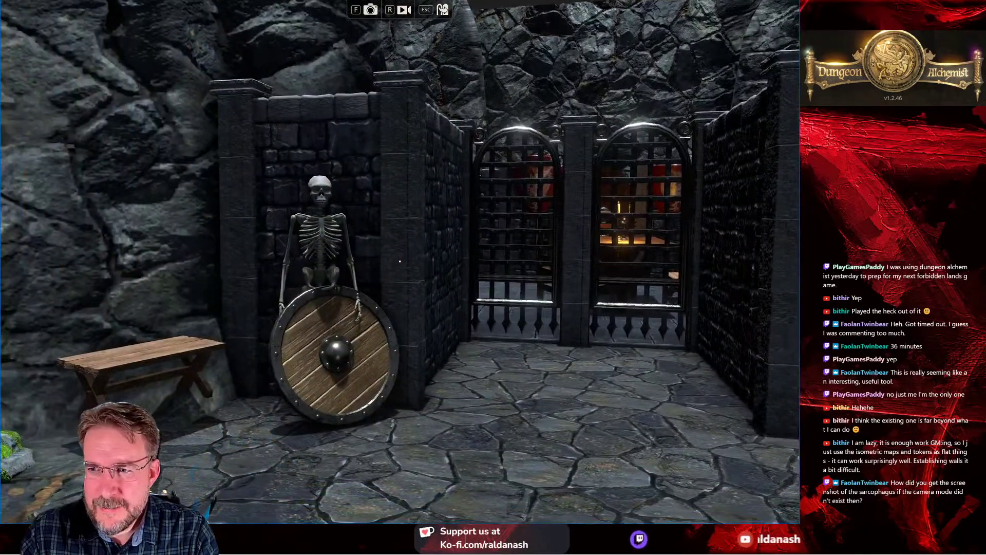
key("d")
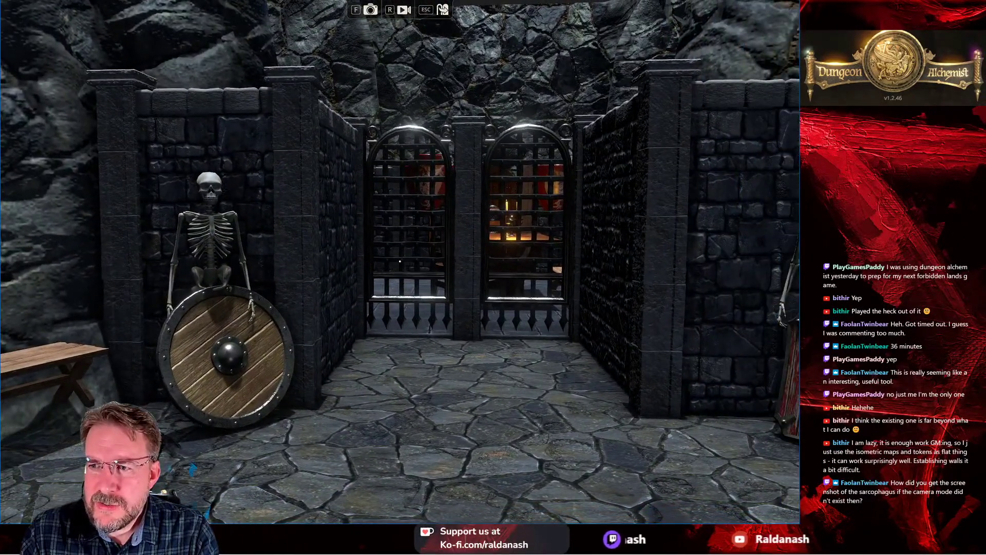
key("w")
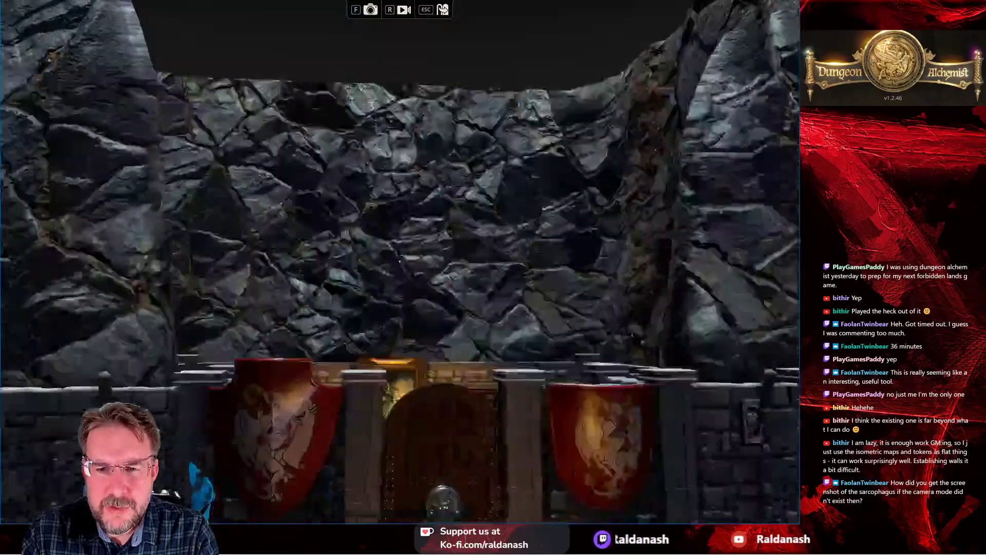
key("s")
key("Escape")
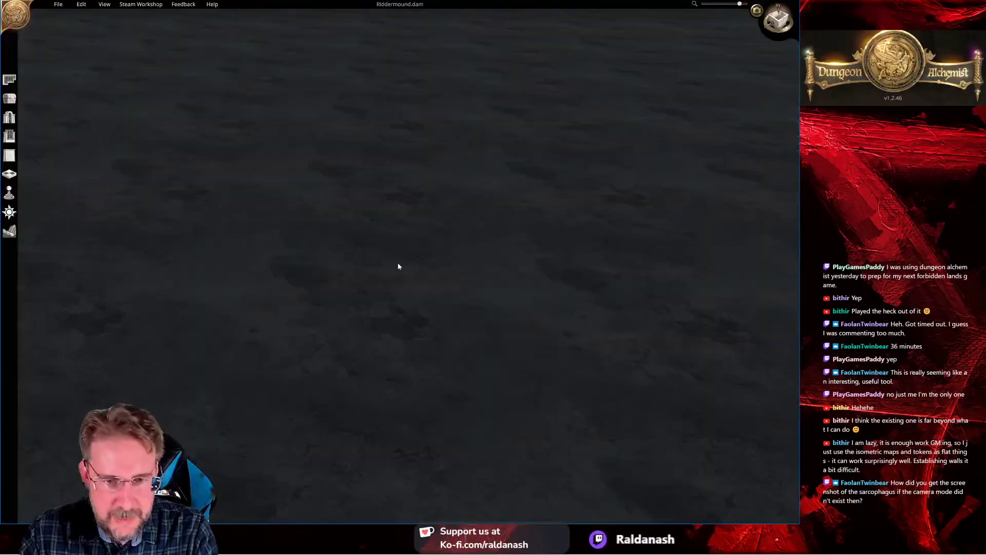
scroll(416, 218, "down", 3)
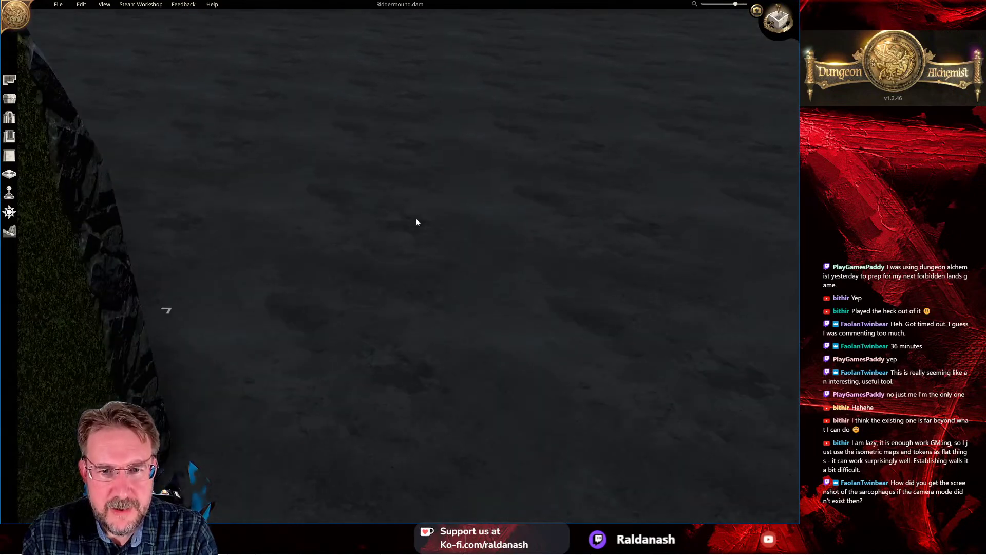
scroll(409, 239, "down", 2)
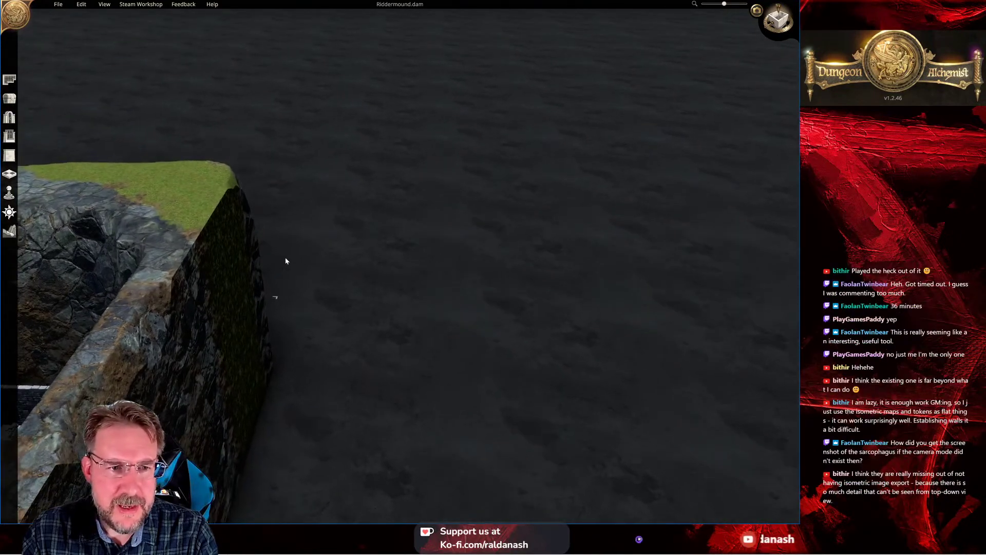
Step: Open the wooden door between the two red dragon banners in front of the sarcophagus chamber
middle_click_drag(284, 259, 412, 215)
right_click_drag(517, 303, 257, 191)
middle_click_drag(257, 191, 180, 236)
right_click_drag(180, 236, 309, 278)
middle_click_drag(309, 278, 279, 278)
right_click_drag(279, 279, 371, 324)
middle_click_drag(370, 324, 285, 340)
right_click_drag(285, 340, 334, 373)
scroll(334, 371, "up", 10)
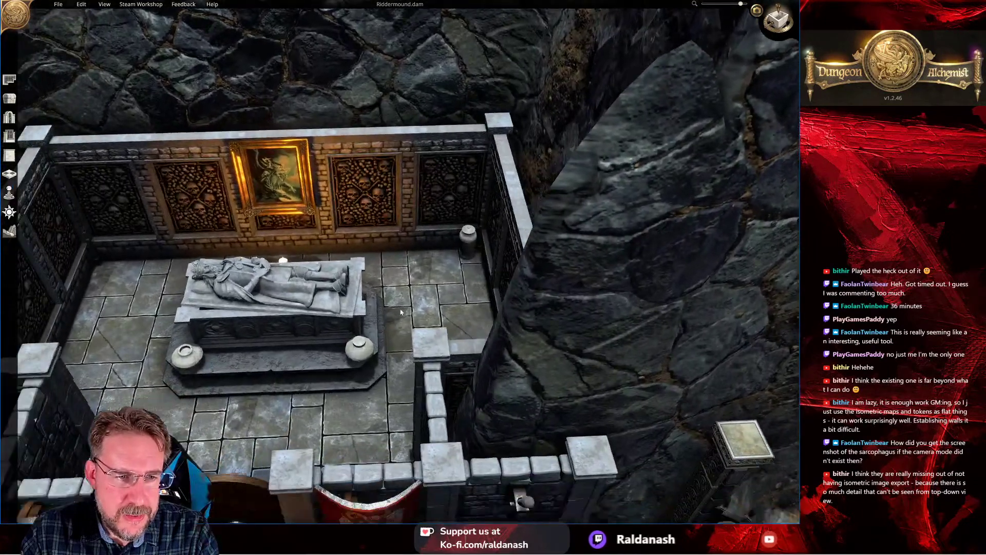
right_click_drag(400, 312, 454, 221)
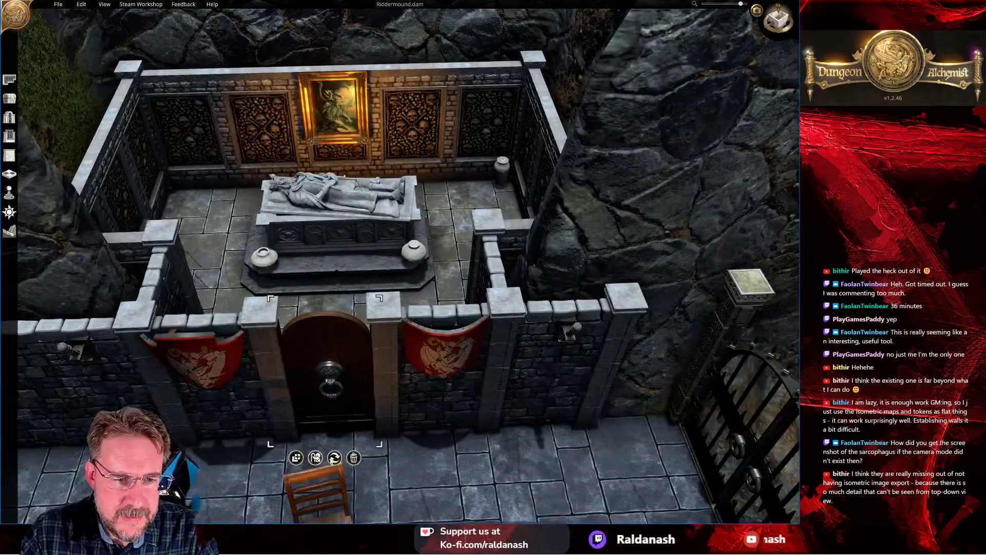
left_click(316, 457)
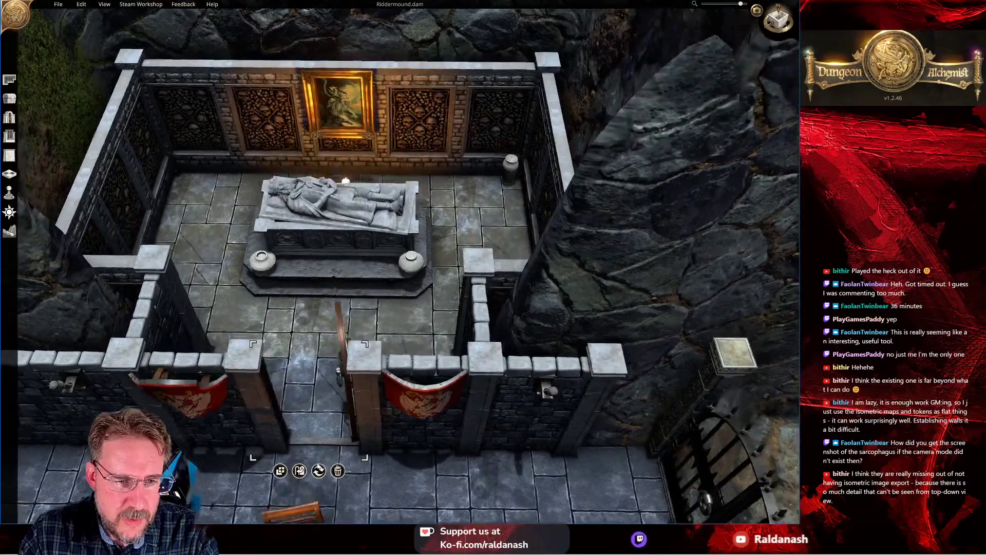
Step: Examine the sarcophagus chamber up close, including the stone effigy, the golden-framed painting and the skull-filled wall panels
middle_click_drag(318, 467, 326, 389)
key("w")
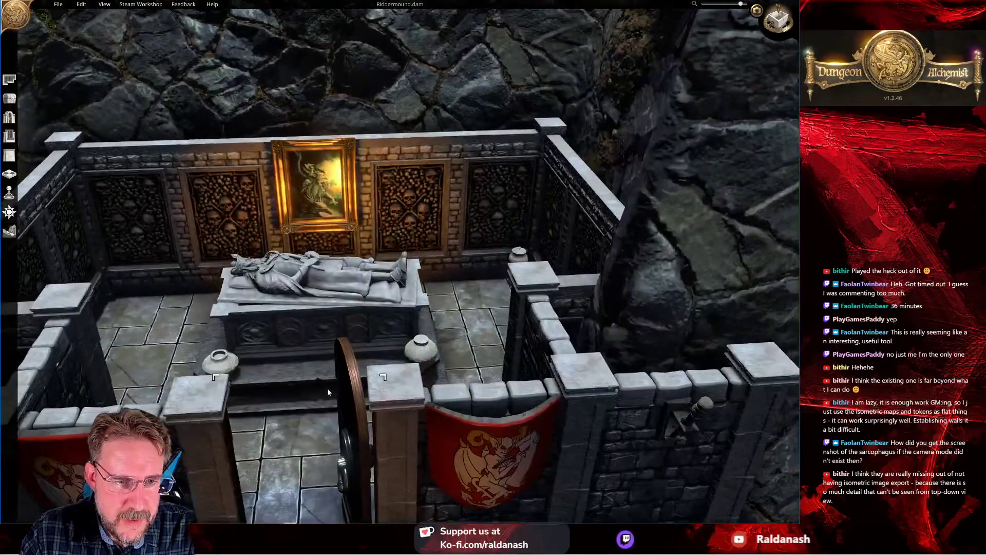
scroll(329, 399, "down", 4)
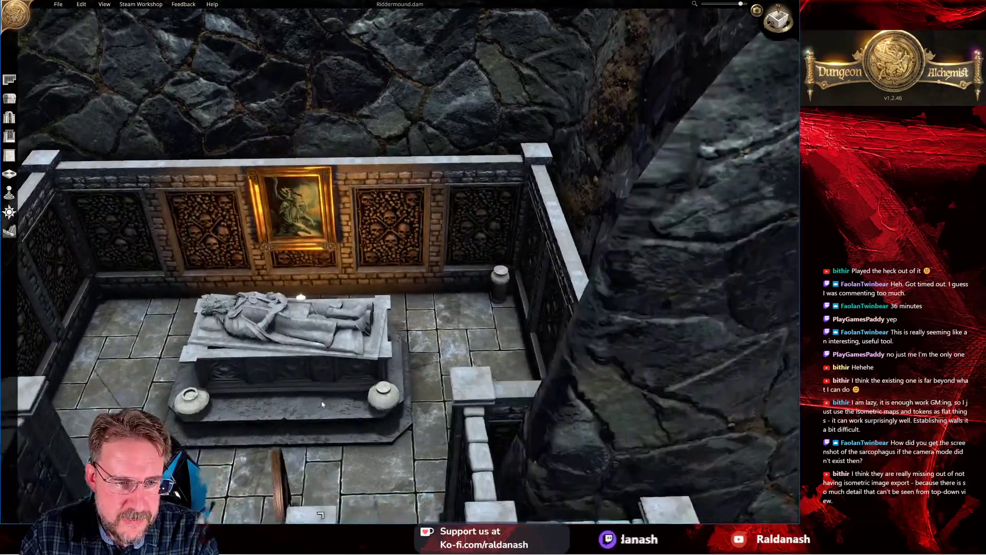
key("a")
key("d")
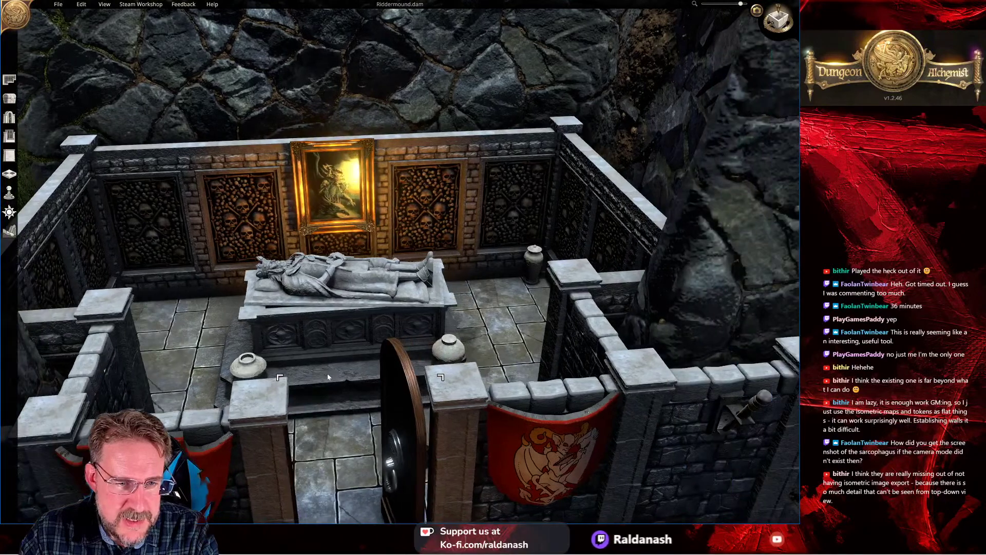
key("w")
scroll(328, 378, "up", 2)
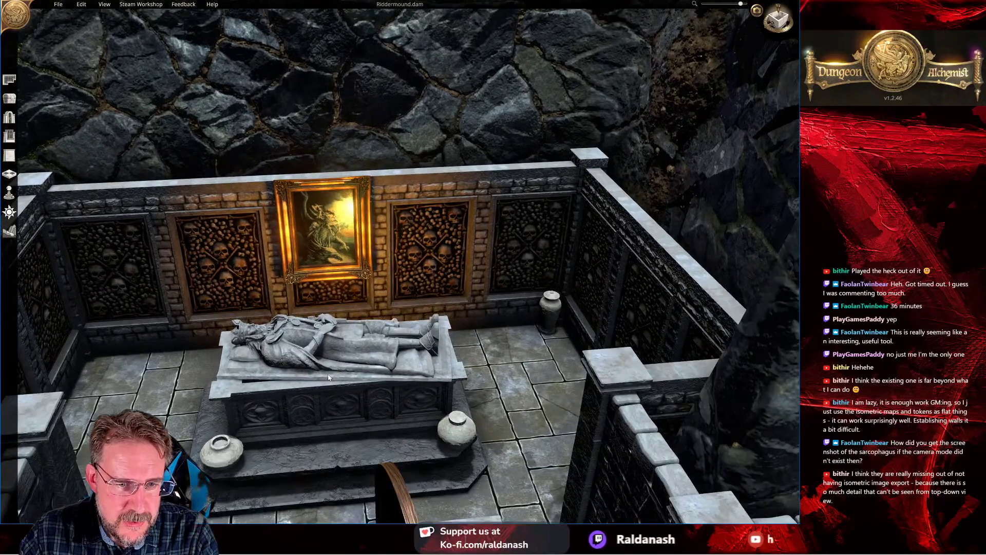
key("d")
key("a")
key("d")
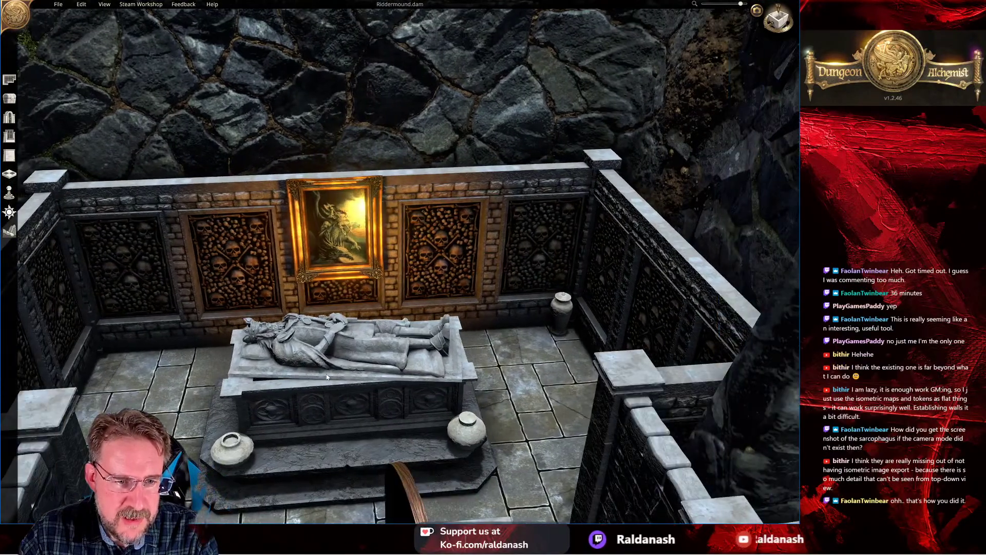
scroll(326, 377, "down", 3)
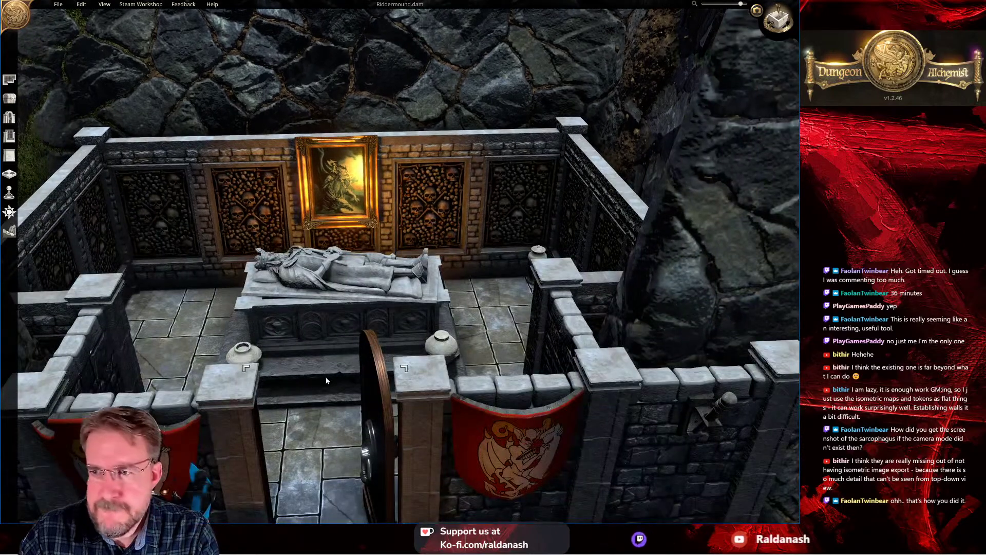
scroll(326, 380, "up", 1)
middle_click_drag(323, 380, 366, 373)
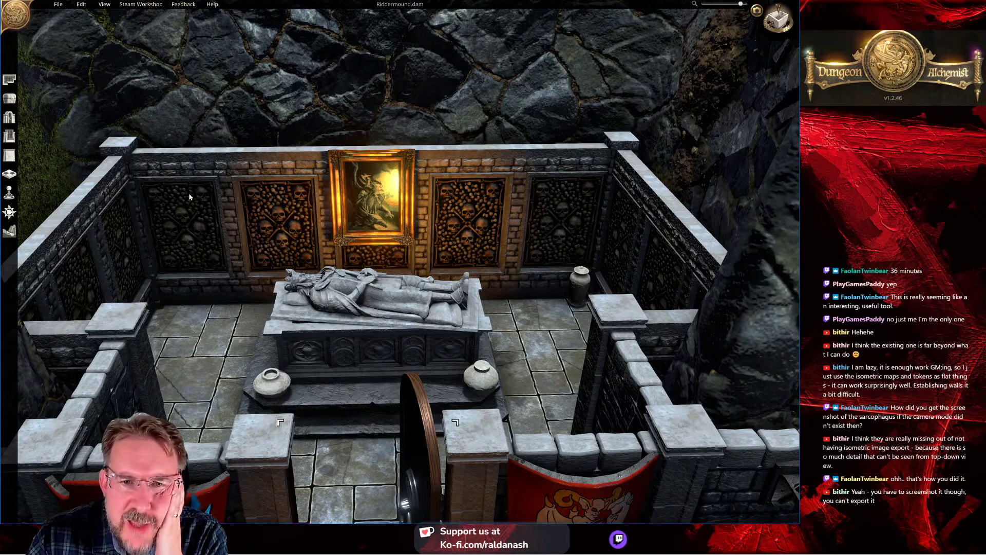
middle_click_drag(237, 219, 267, 243)
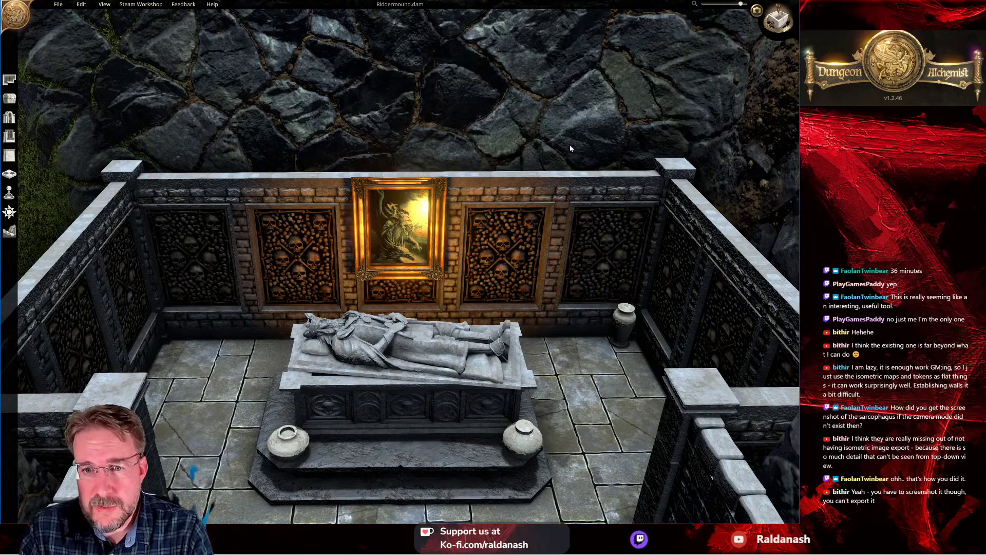
Step: Record a short video of the sarcophagus chamber in Cinematic Mode, moving the camera sideways around the tomb
left_click(757, 16)
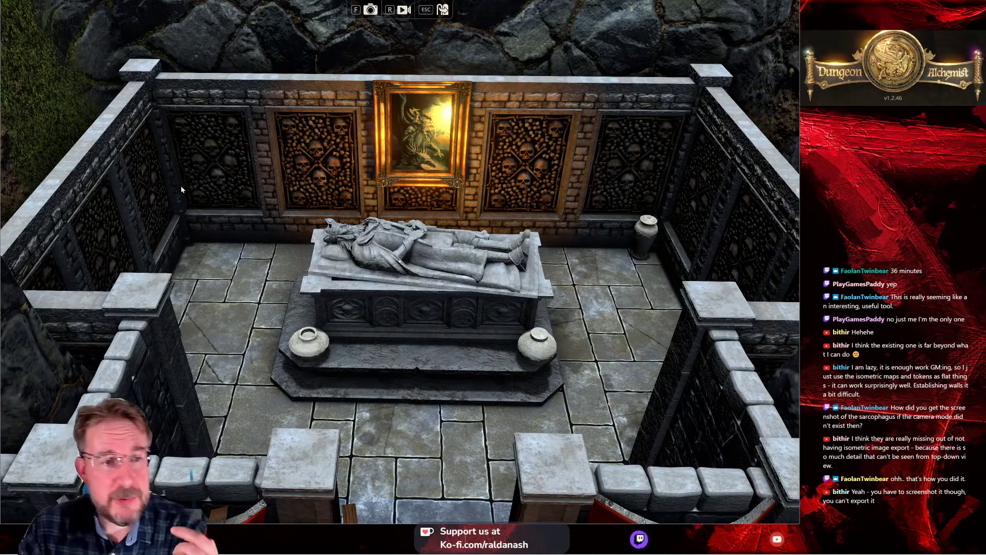
left_click(444, 265)
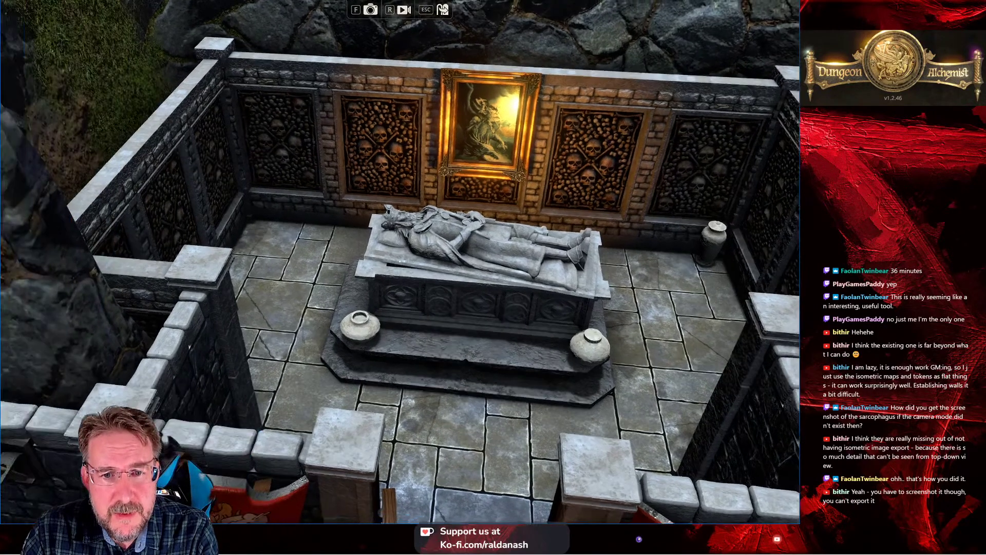
key("r")
key("d")
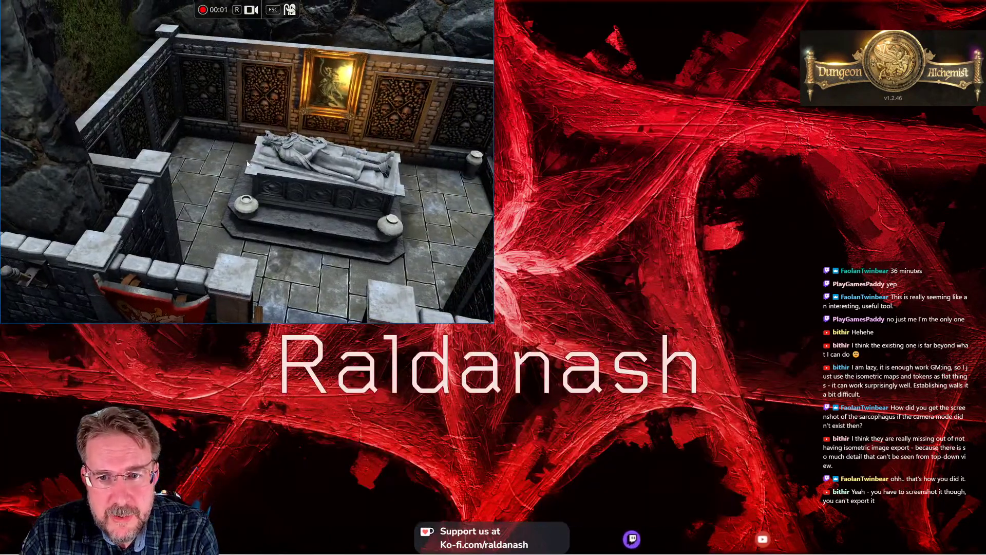
key("a")
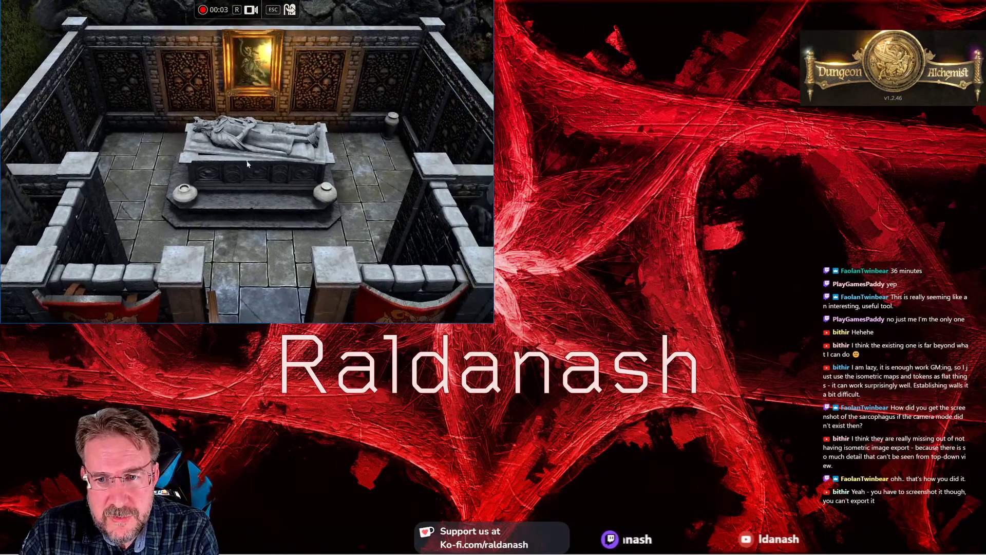
key("d")
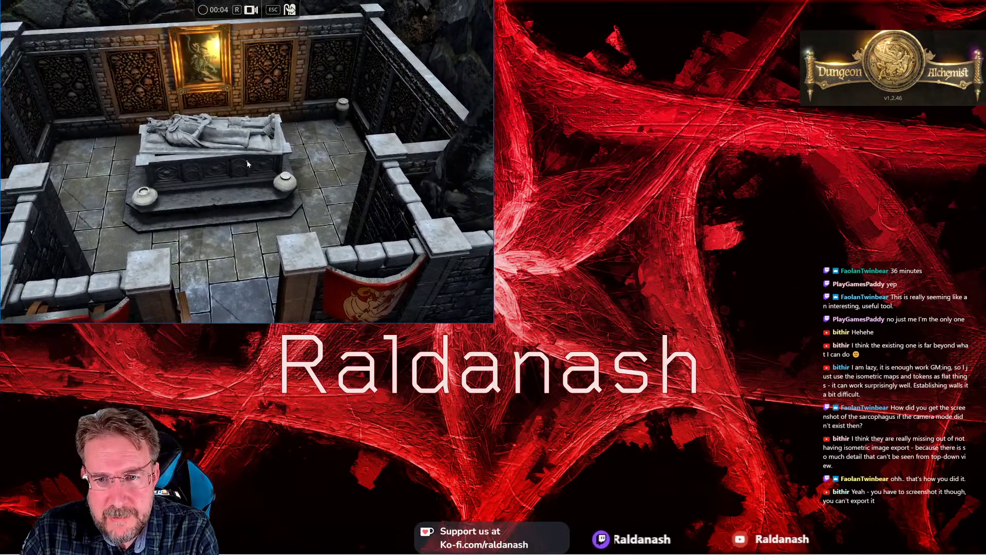
key("d")
key("r")
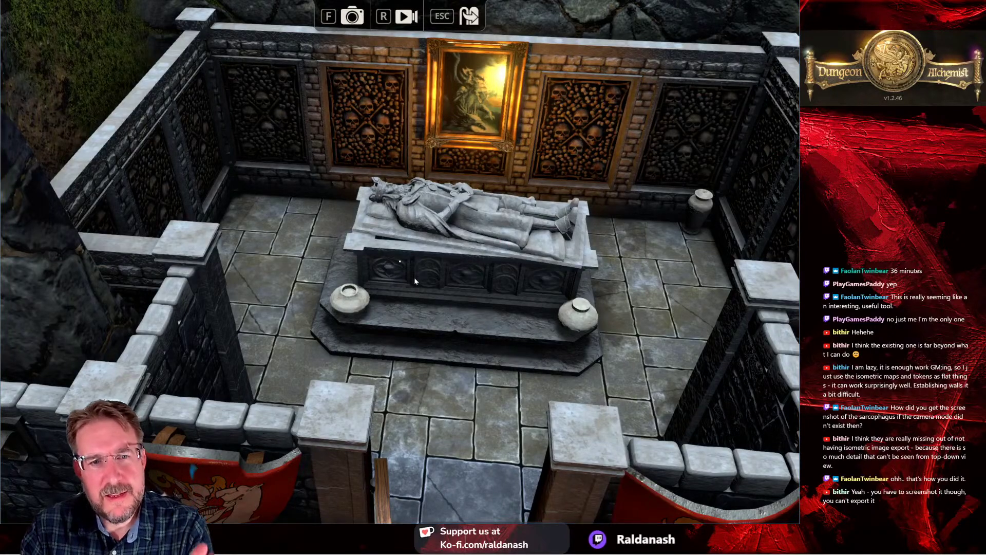
Step: Tour the sarcophagus chamber, the barred gates and the torchlit pillared chamber in Cinematic Mode, and return to the map editor
left_click(431, 271)
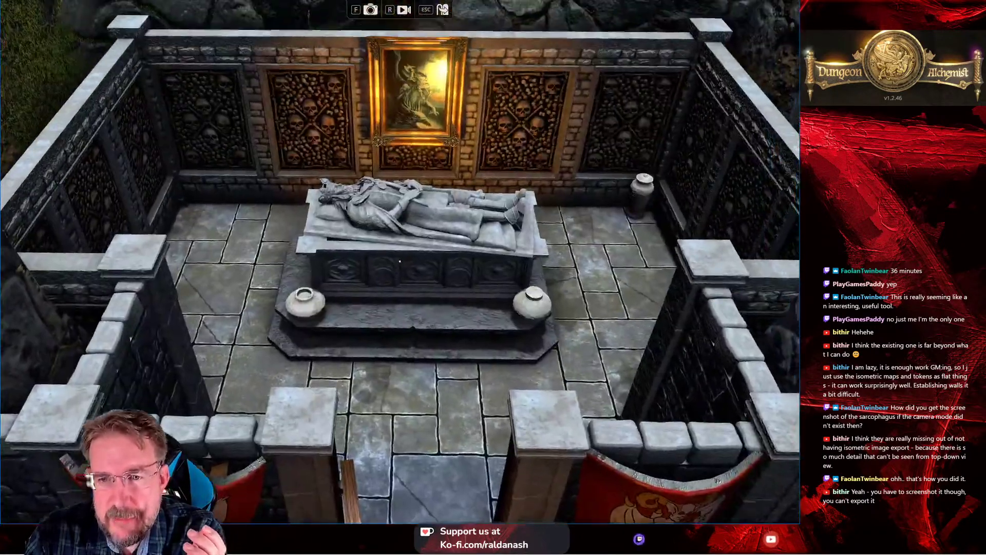
key("w")
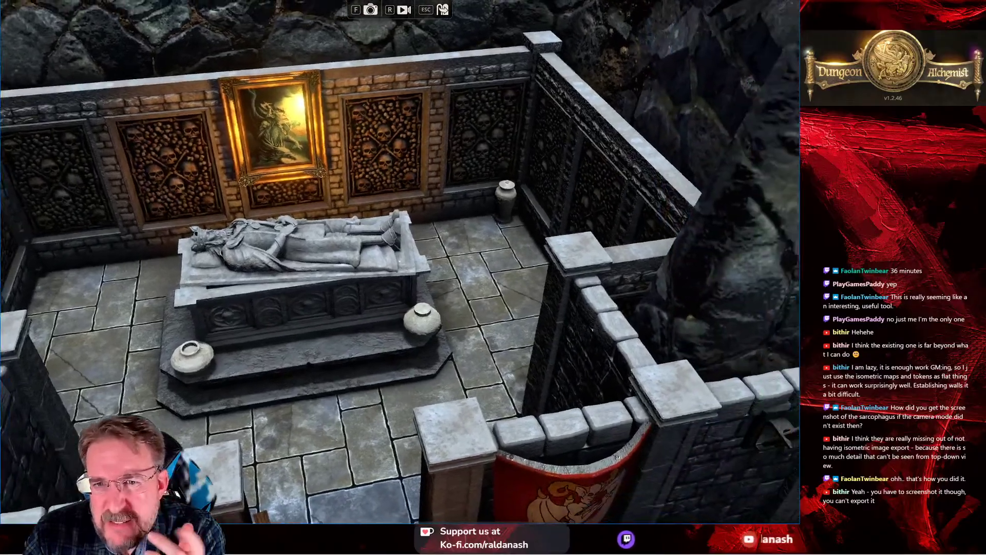
key("w")
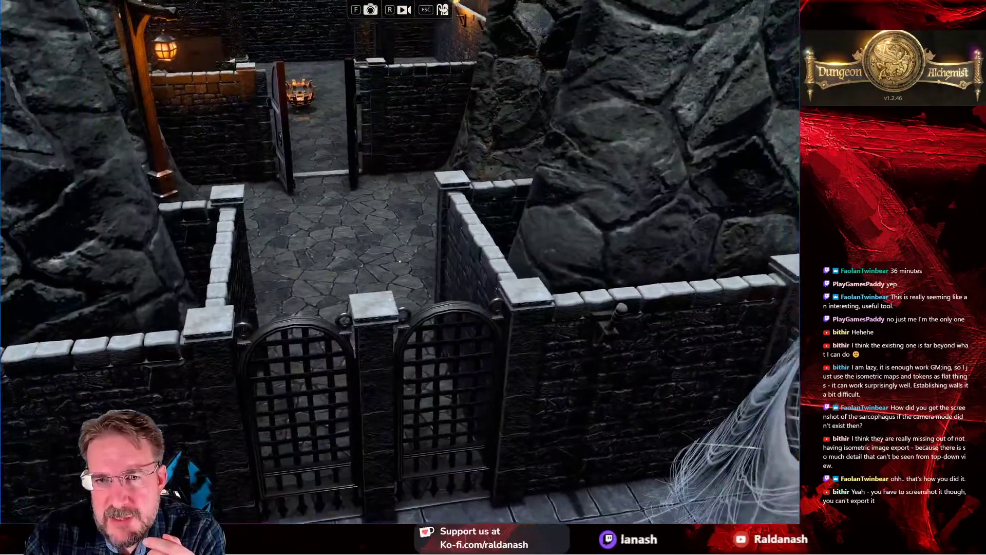
key("w")
key("w")
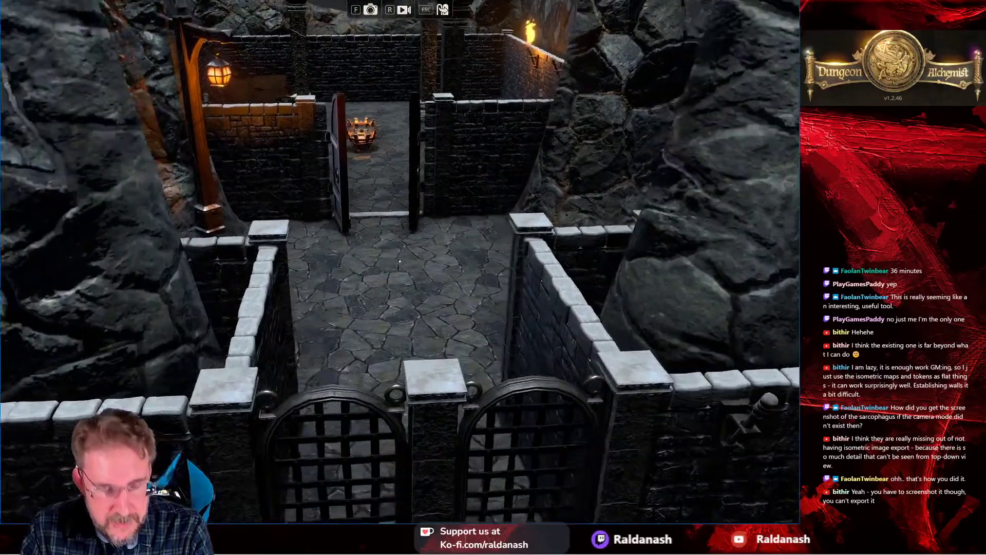
key("w")
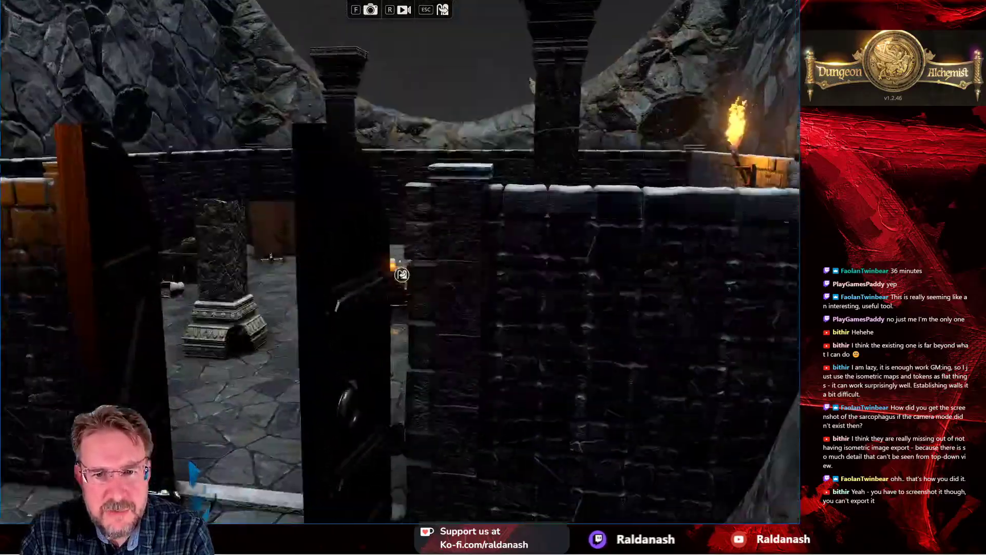
key("s")
key("d")
key("s")
key("d")
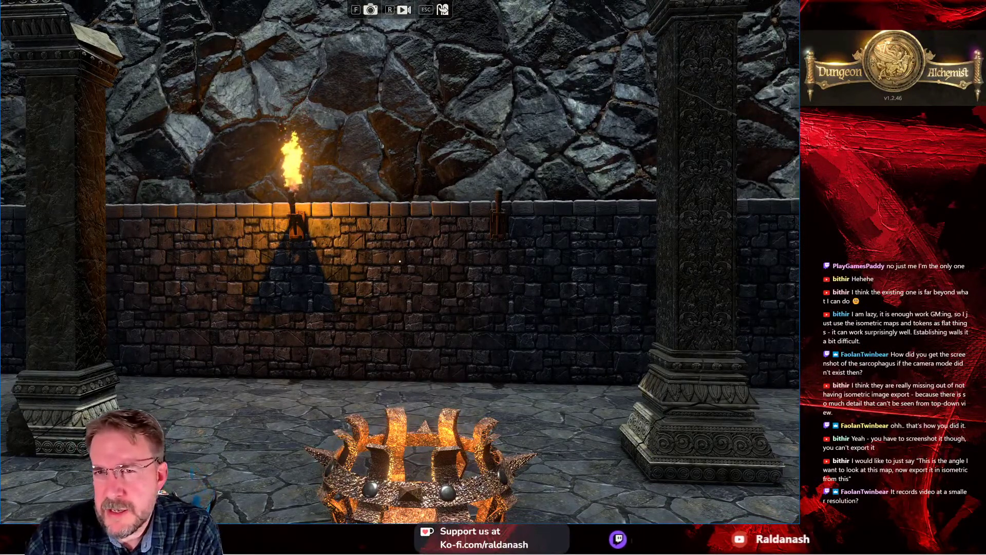
key("w")
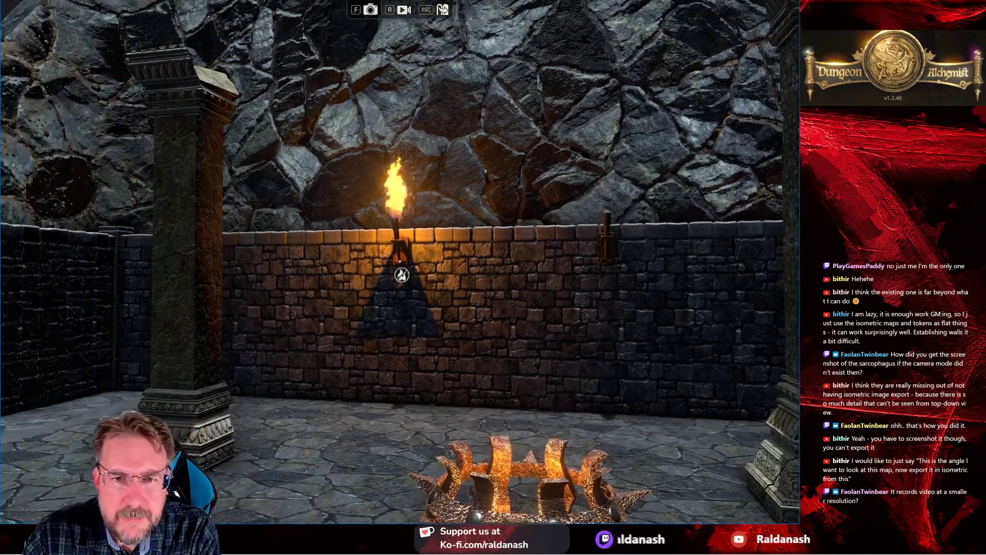
key("Escape")
Step: Examine the pillared chamber, its open doors and the skeleton guards at the barred gates from above in the map editor
scroll(517, 224, "down", 5)
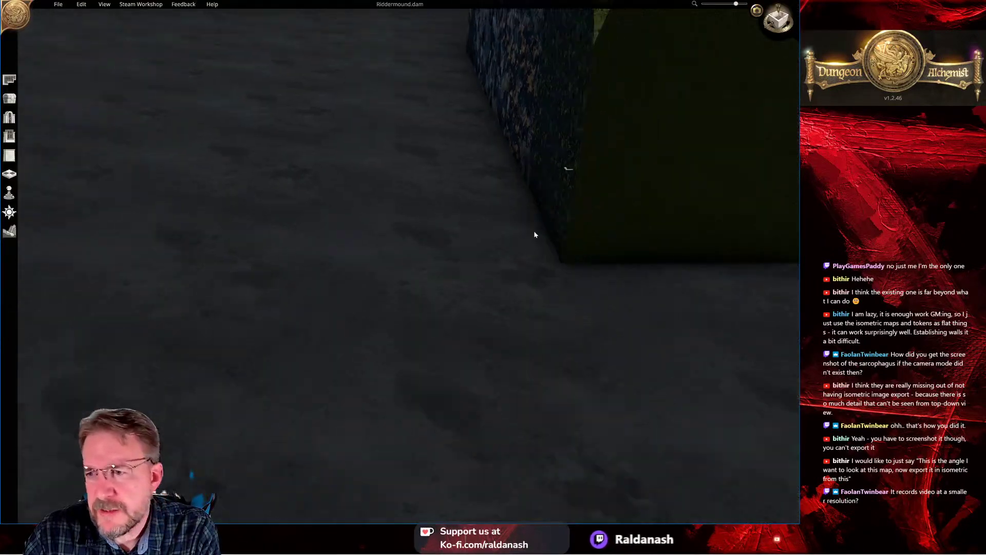
scroll(540, 244, "down", 3)
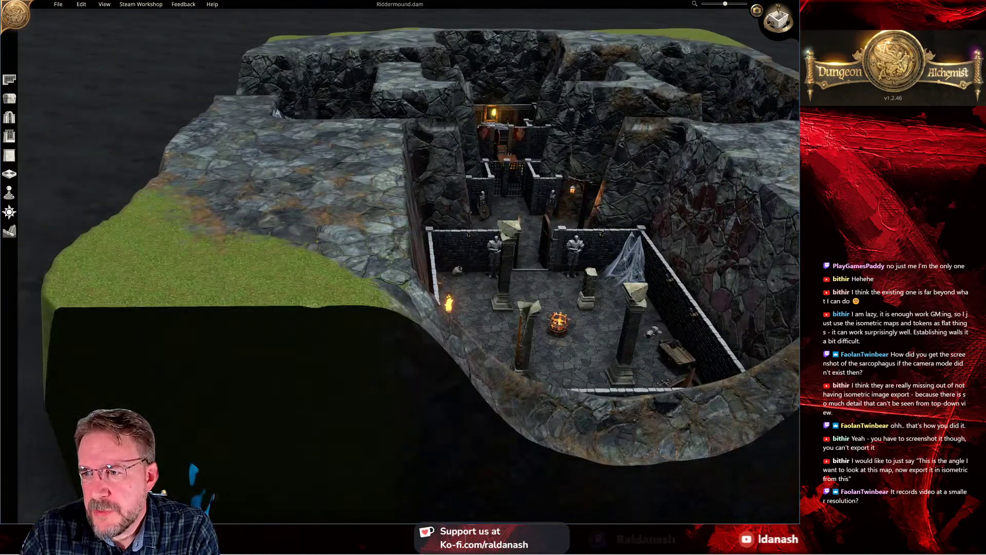
right_click_drag(688, 222, 572, 250)
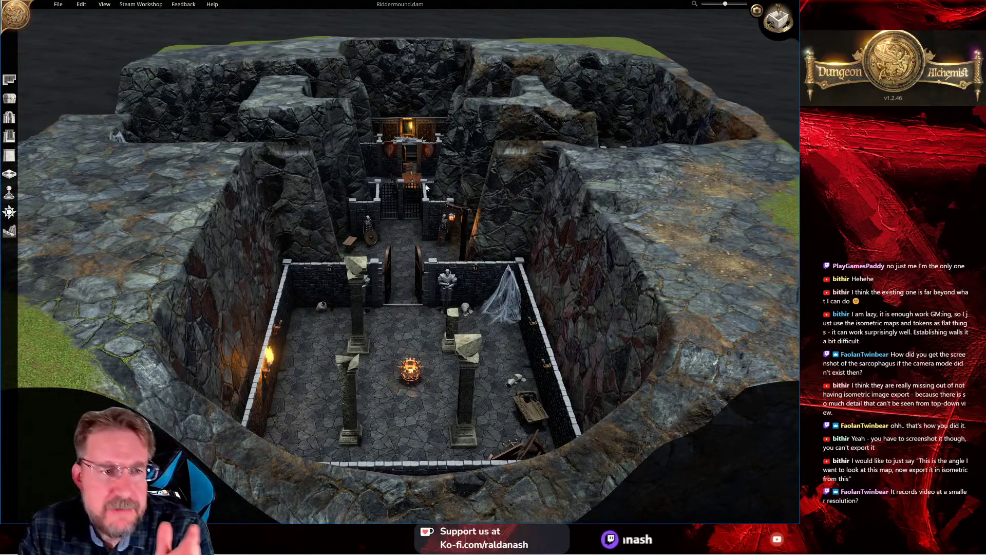
scroll(312, 240, "up", 3)
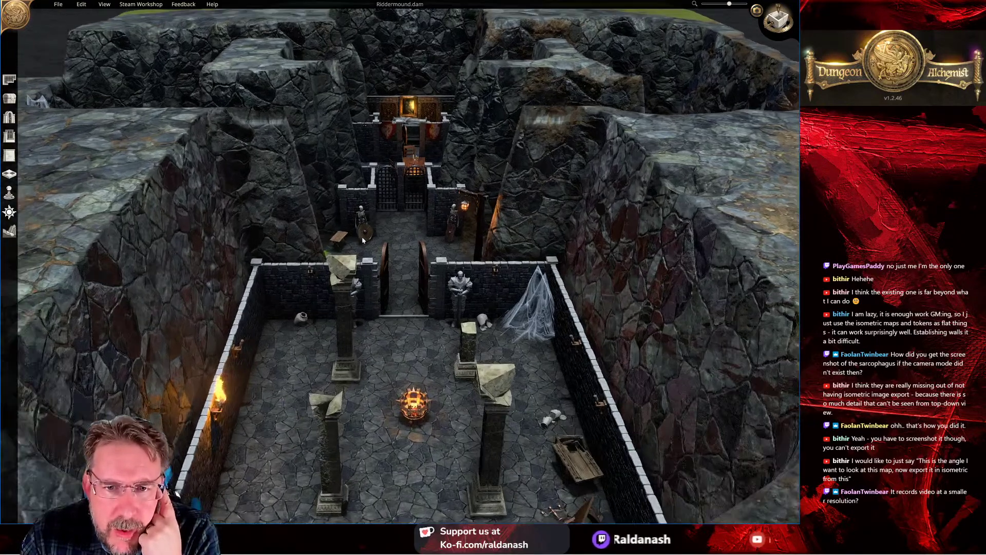
left_click(9, 193)
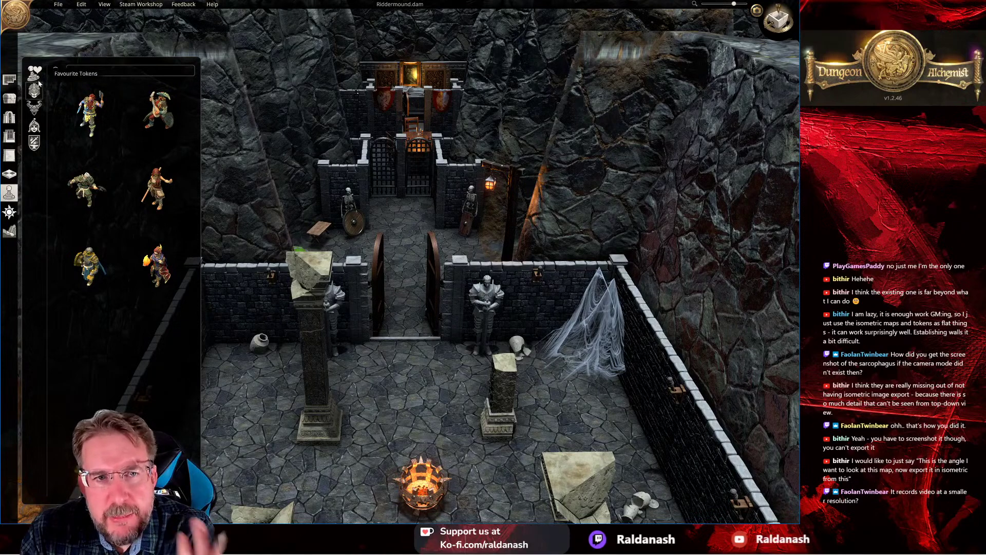
left_click(9, 80)
left_click(10, 80)
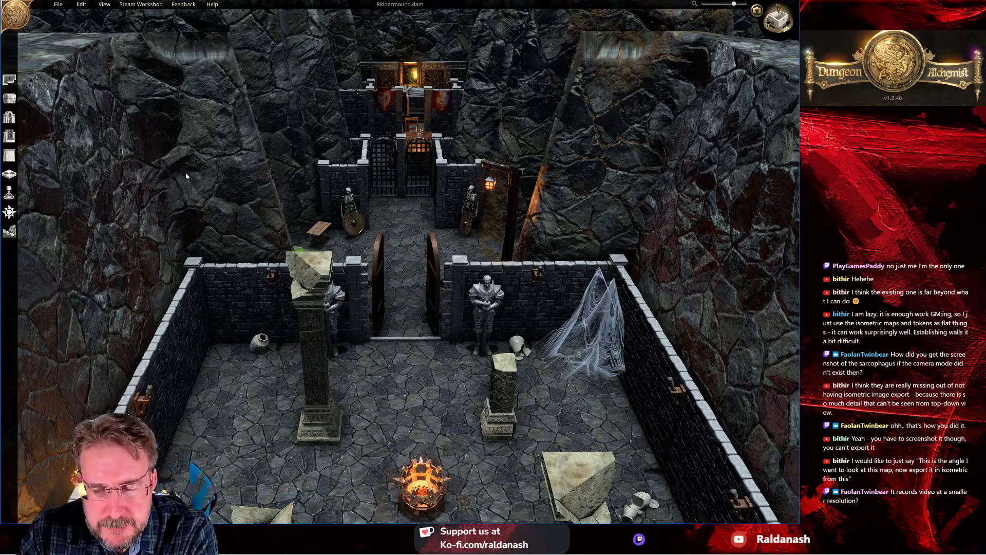
scroll(337, 193, "up", 5)
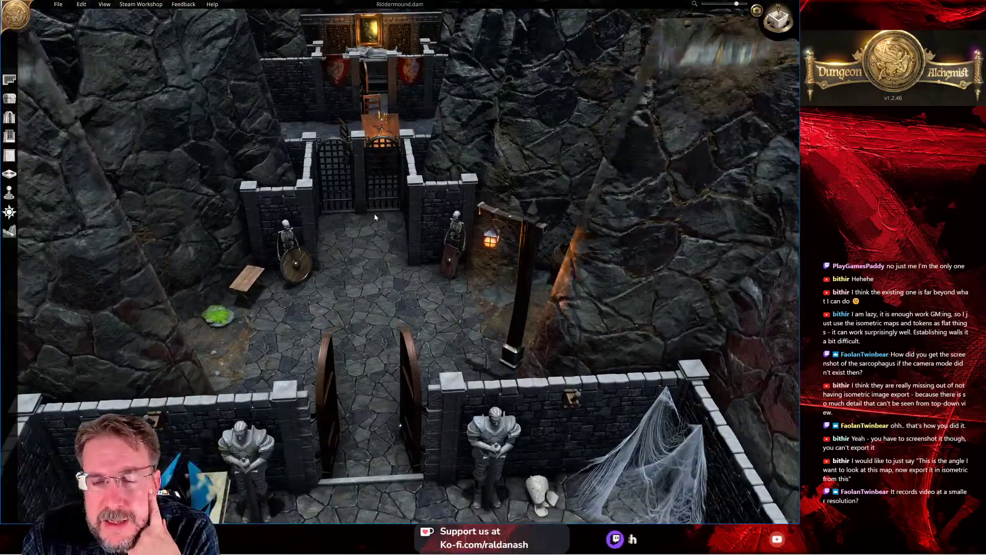
right_click_drag(374, 214, 362, 195)
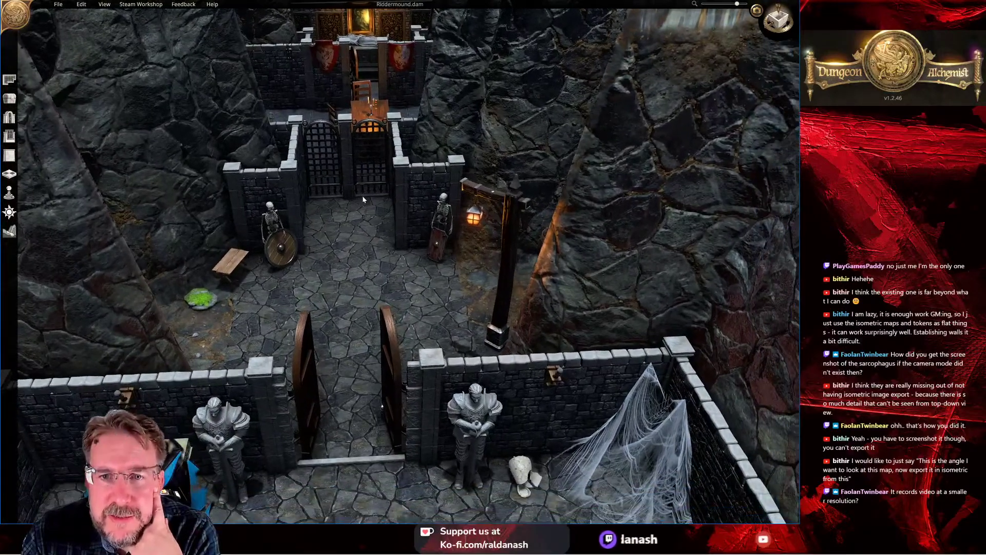
middle_click_drag(368, 227, 390, 173)
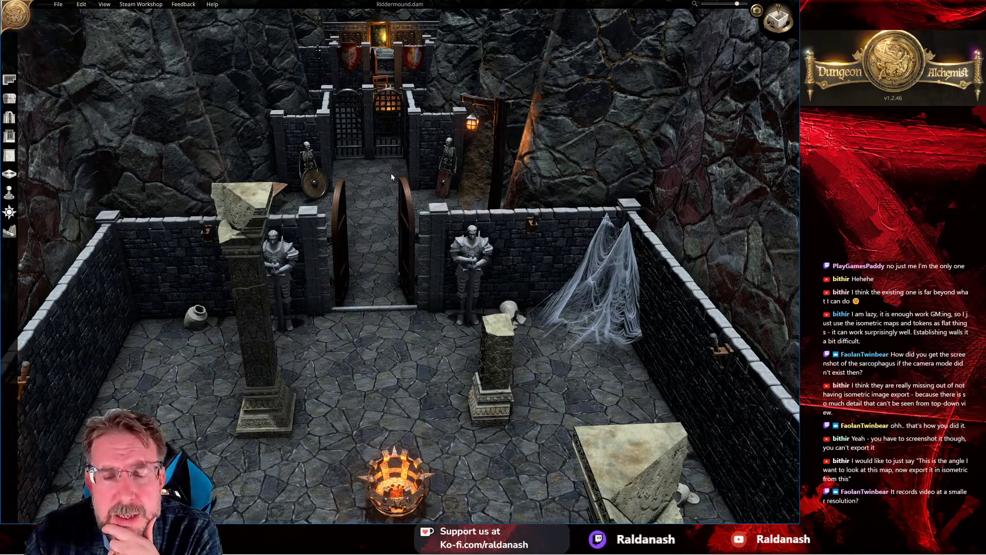
Step: Examine the room with the candlelit wooden table and the sarcophagus chamber behind its open door
scroll(391, 173, "up", 5)
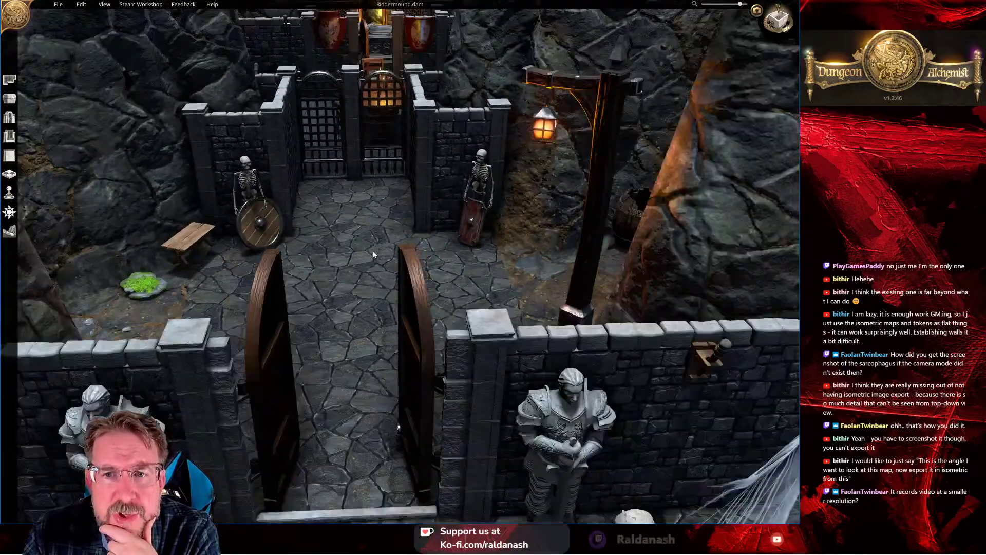
right_click_drag(373, 255, 362, 339)
right_click_drag(369, 234, 358, 443)
right_click_drag(347, 355, 456, 381)
middle_click_drag(426, 354, 460, 366)
right_click_drag(460, 365, 531, 394)
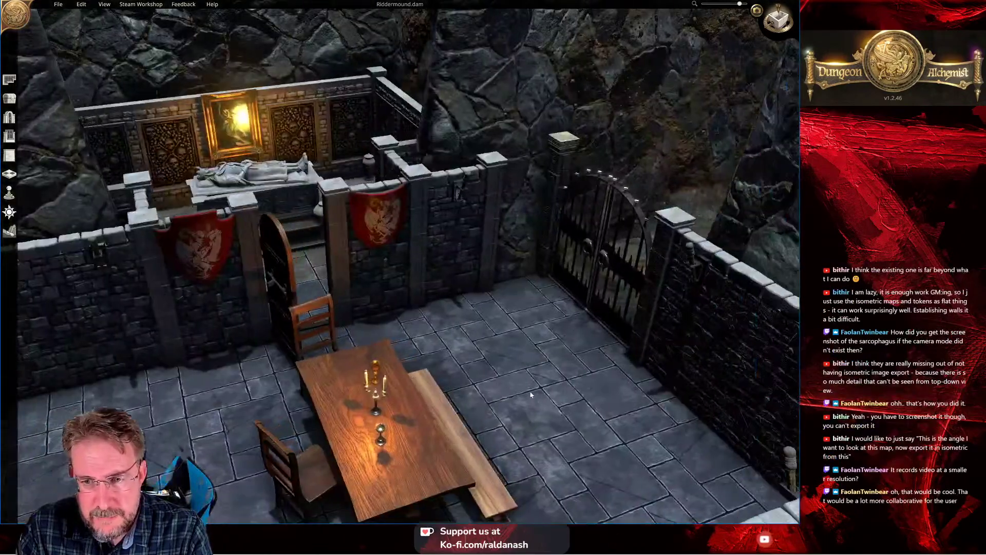
scroll(483, 393, "down", 4)
scroll(477, 393, "up", 4)
right_click_drag(460, 392, 427, 388)
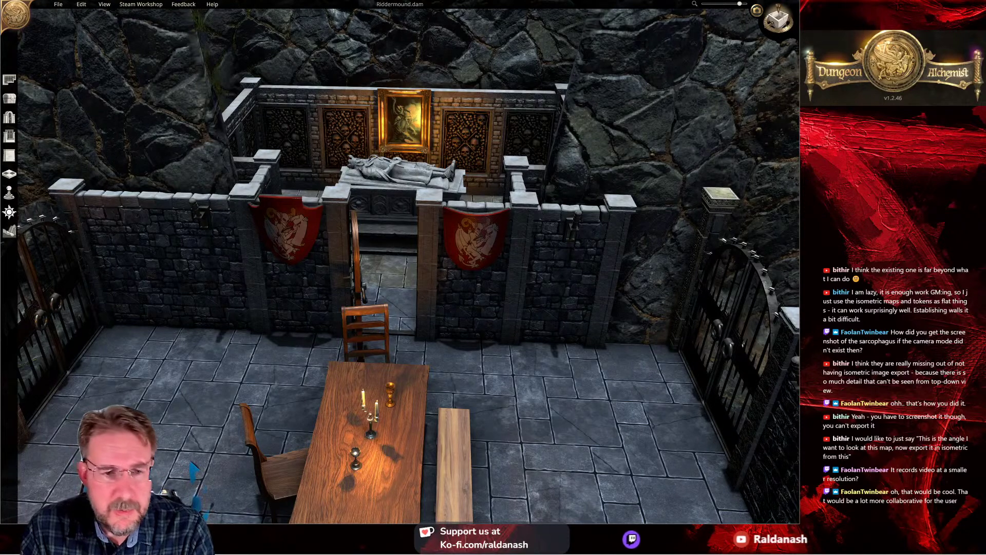
Step: Examine the candlelit table room, the sarcophagus chamber behind its open door and the iron gate beside them
mouse_move(496, 263)
right_mouse_down()
mouse_move(530, 284)
mouse_move(599, 288)
mouse_move(505, 255)
right_mouse_up()
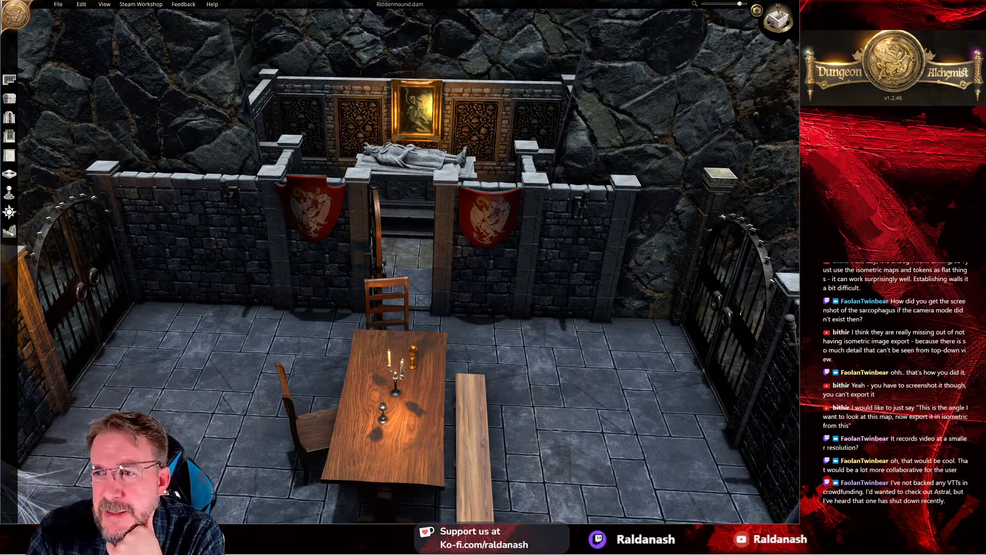
middle_click_drag(739, 312, 688, 283)
right_click_drag(657, 288, 619, 378)
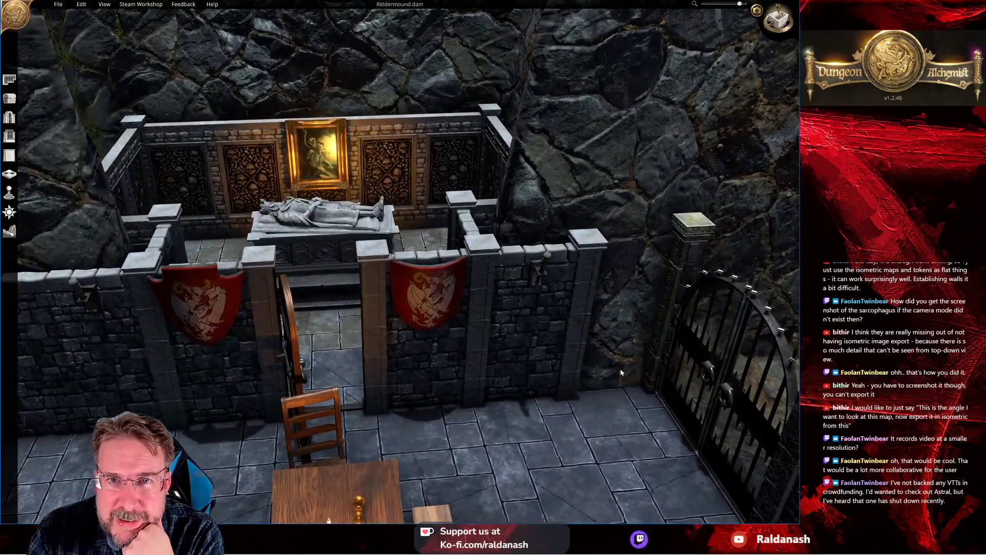
middle_click_drag(620, 377, 623, 312)
right_click_drag(623, 314, 558, 294)
middle_click_drag(588, 293, 678, 279)
right_click_drag(678, 279, 562, 309)
middle_click_drag(562, 309, 516, 353)
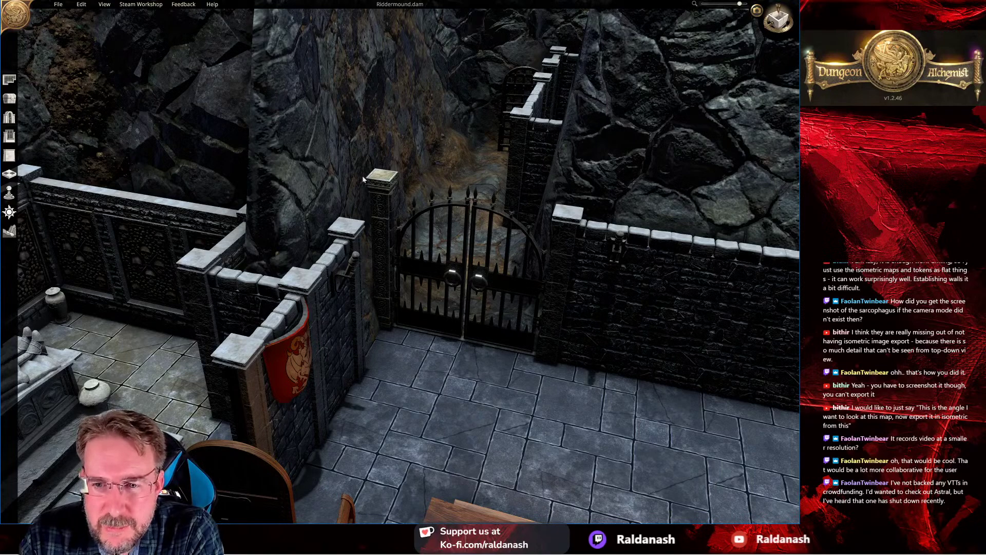
Step: Examine the gates on both sides of the table room, and the surrounding rock walls and twin-tomb chamber from farther away
middle_click_drag(512, 227, 315, 235)
right_click_drag(315, 235, 571, 255)
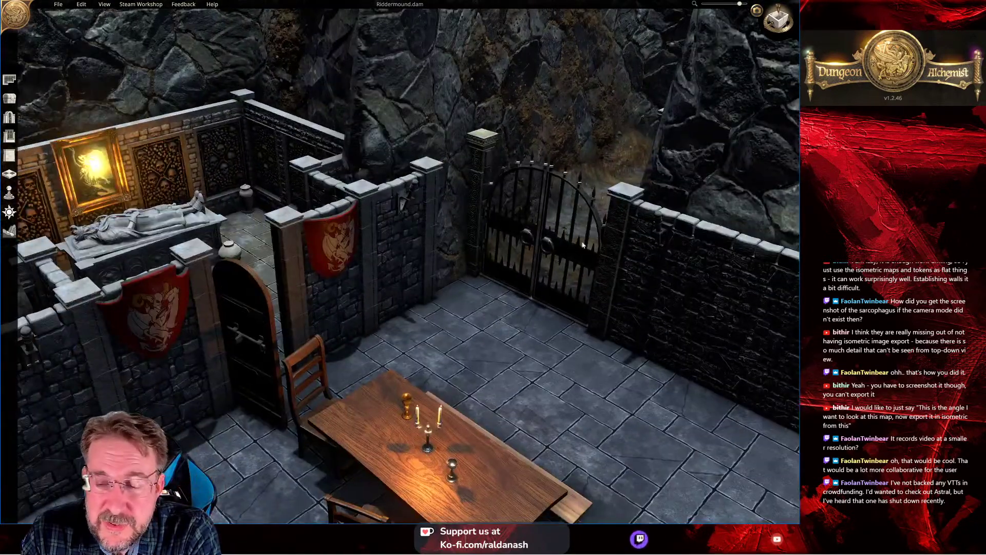
middle_click_drag(367, 256, 471, 264)
middle_click_drag(386, 276, 299, 296)
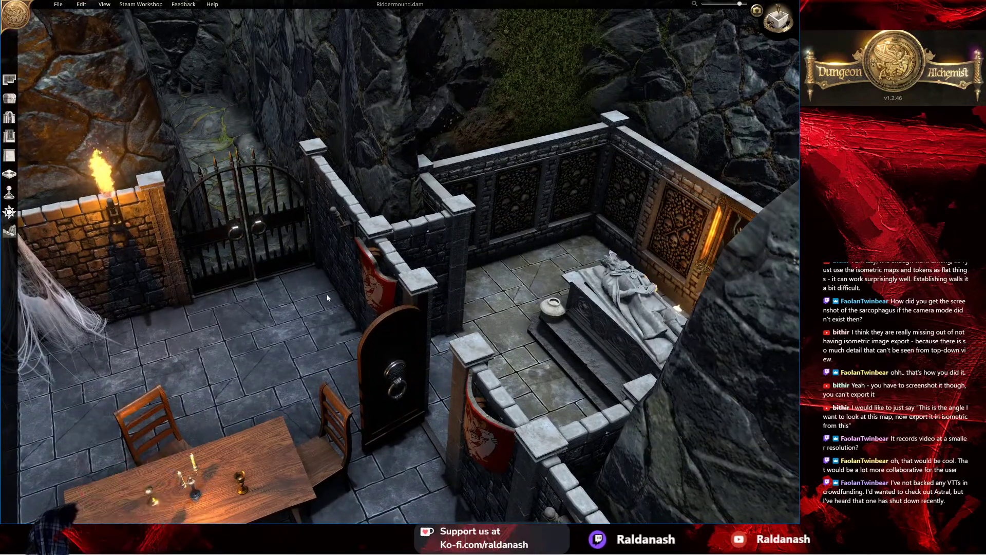
scroll(256, 309, "down", 3)
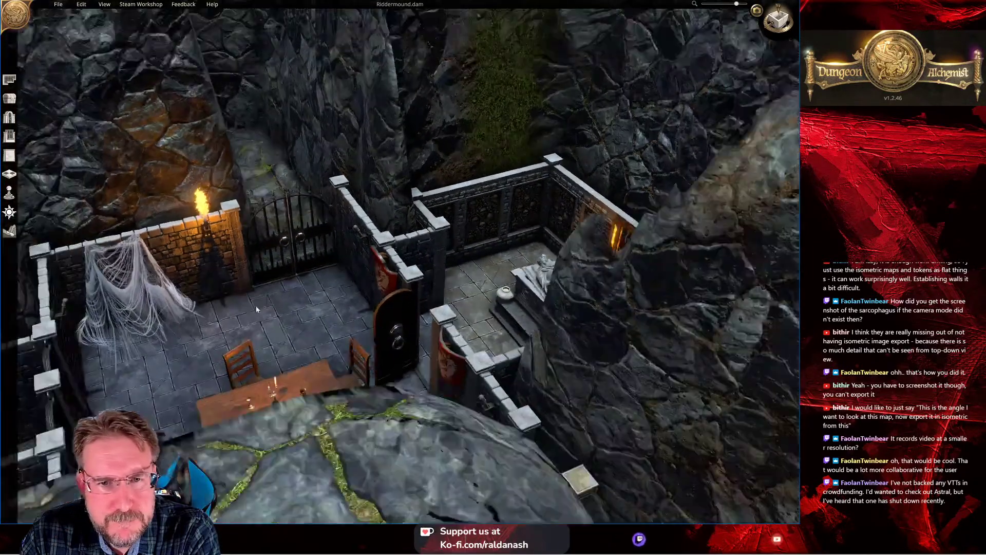
scroll(257, 308, "down", 5)
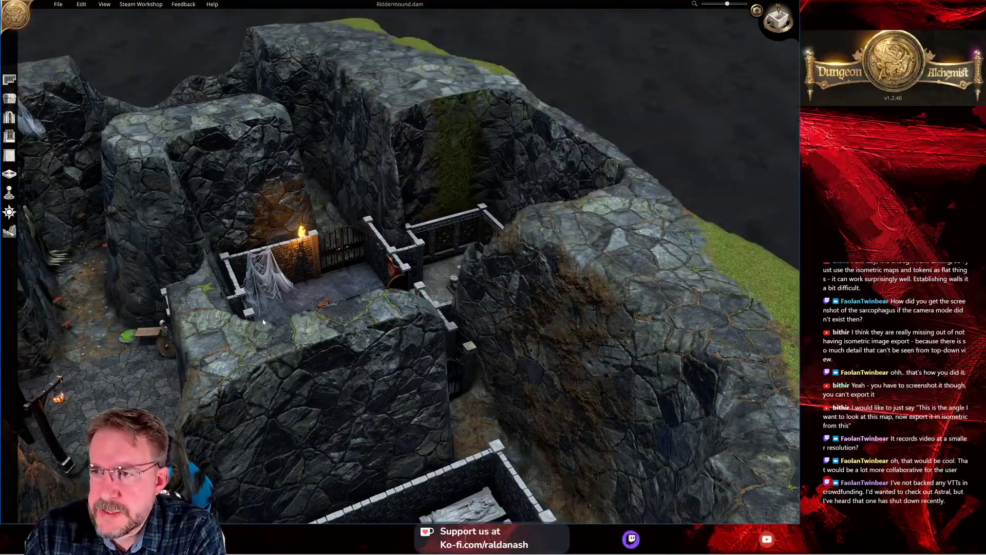
middle_click_drag(262, 322, 286, 281)
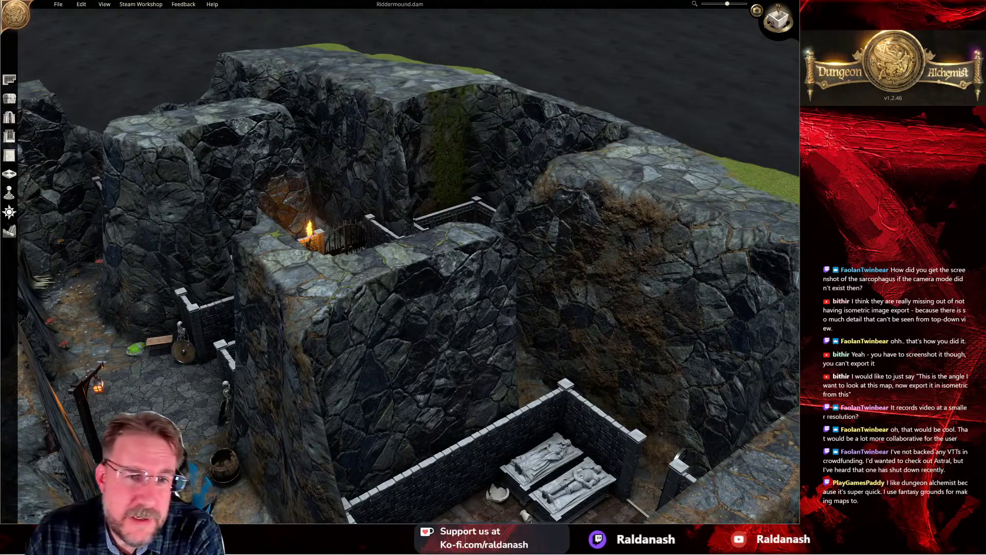
middle_click_drag(519, 233, 422, 263)
scroll(423, 263, "down", 3)
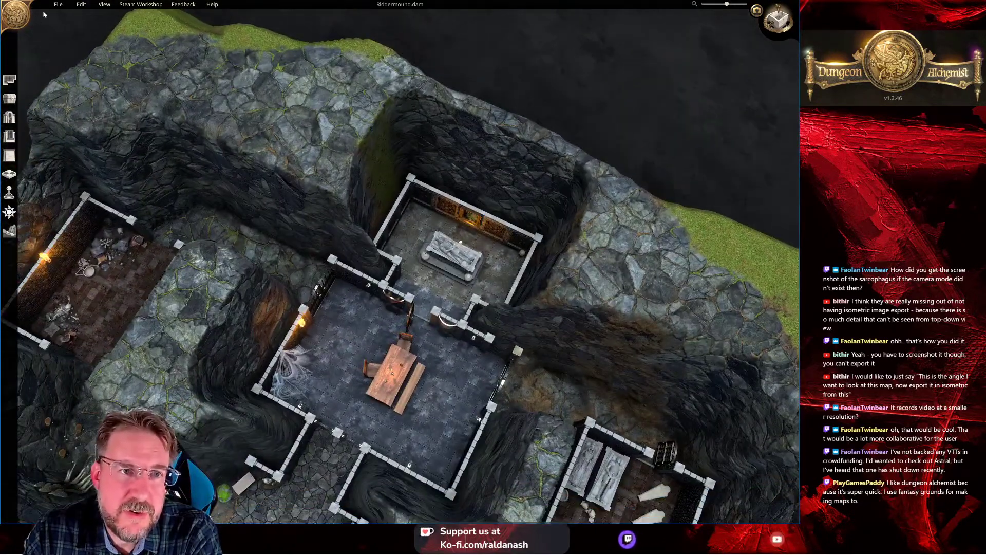
Step: Open the map export settings and compare the Orthographic (top-down), Limited perspective (3D walls) and Perspective (3D walls) previews
left_click(58, 5)
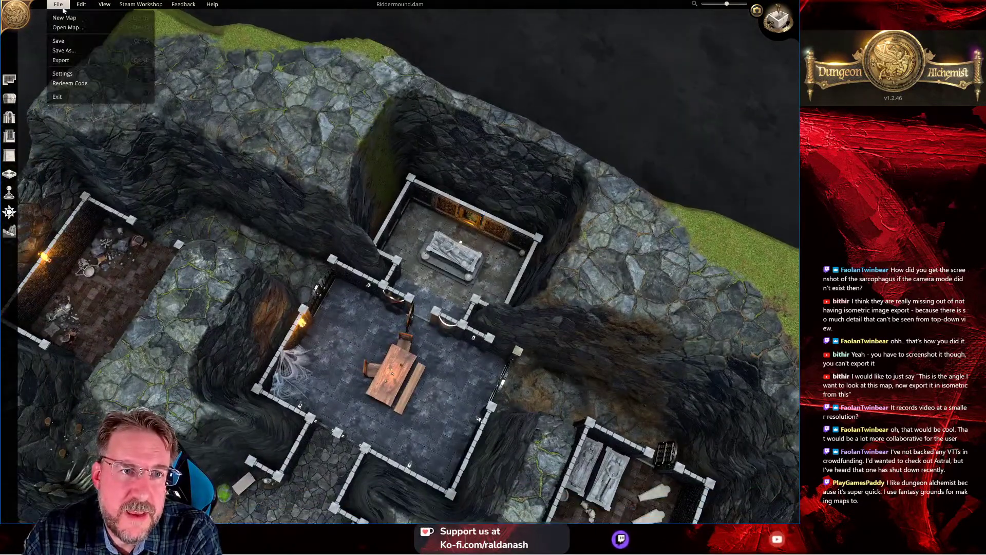
left_click(70, 59)
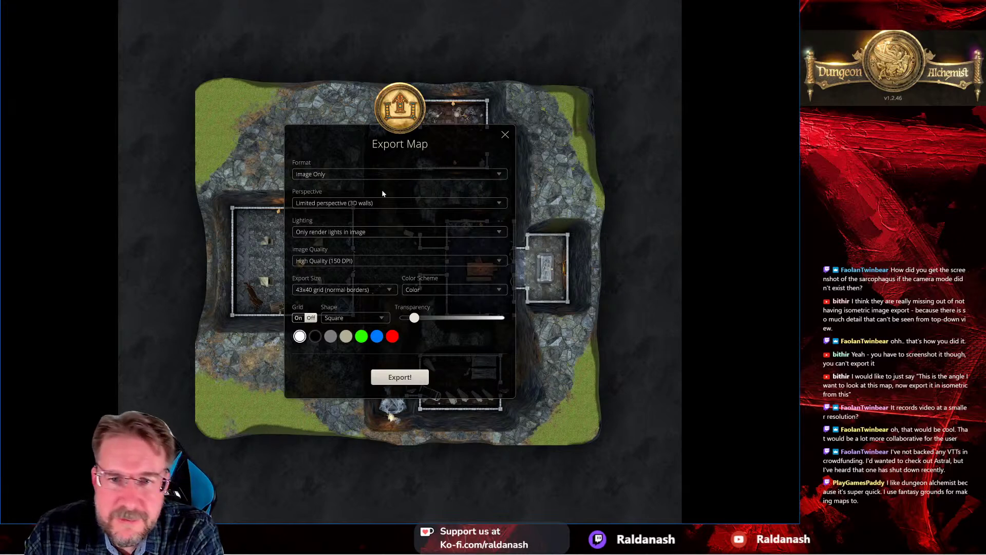
left_click(383, 203)
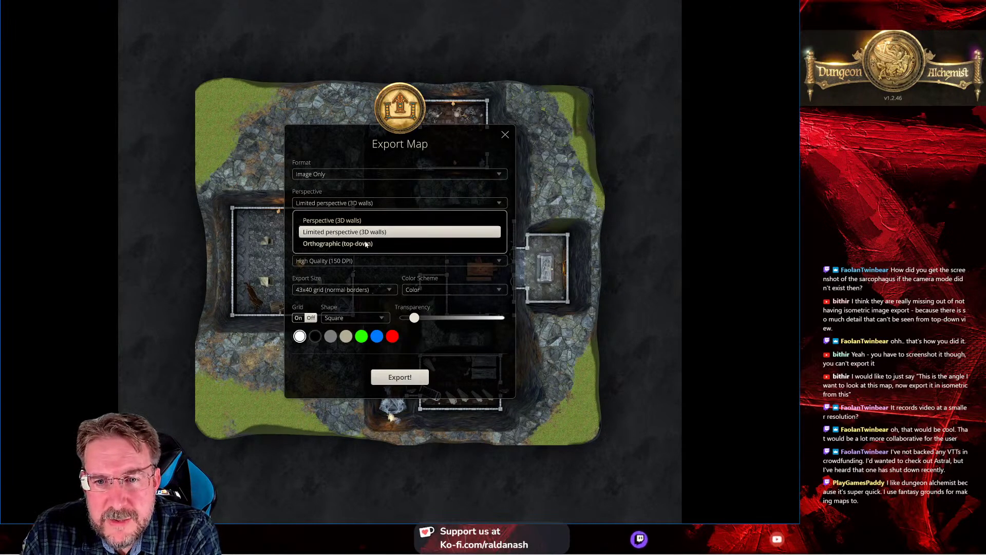
left_click(366, 244)
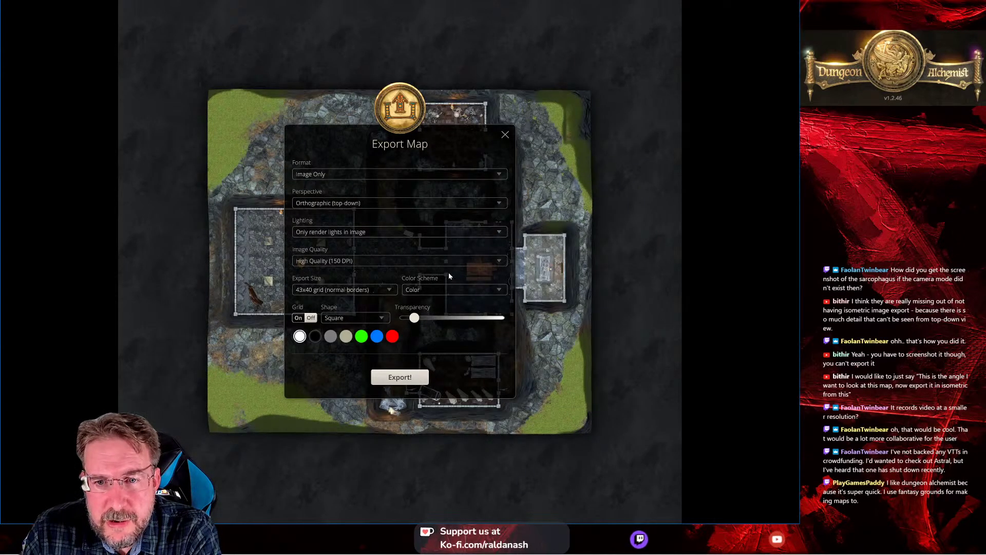
left_click(366, 203)
left_click(361, 232)
left_click(383, 203)
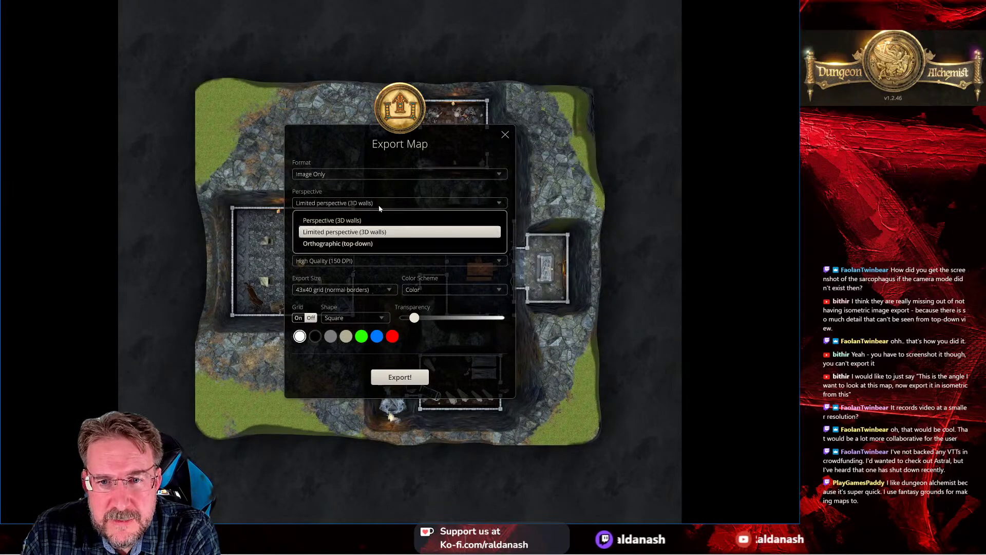
left_click(374, 220)
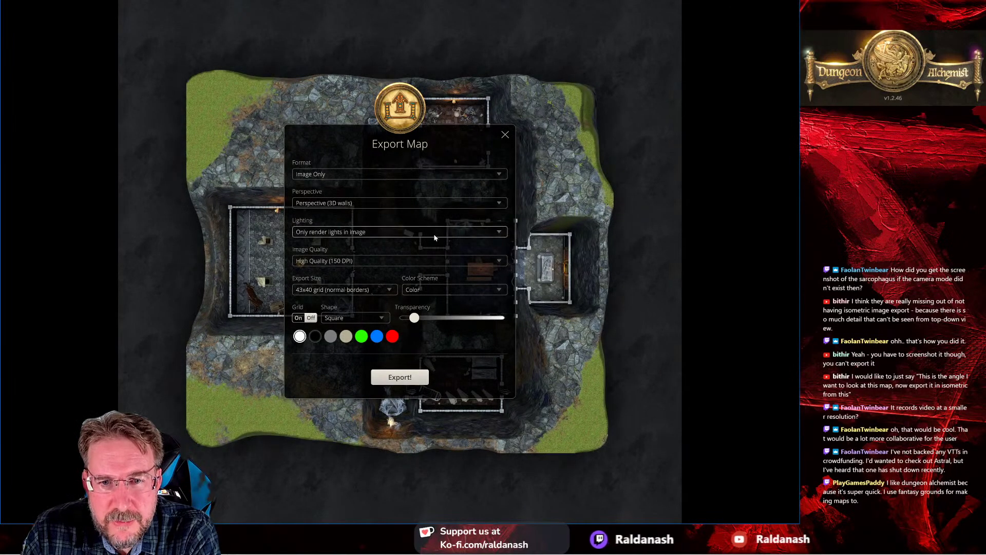
Step: Review the export formats, choose Foundry Export and check its lighting options
left_click(376, 179)
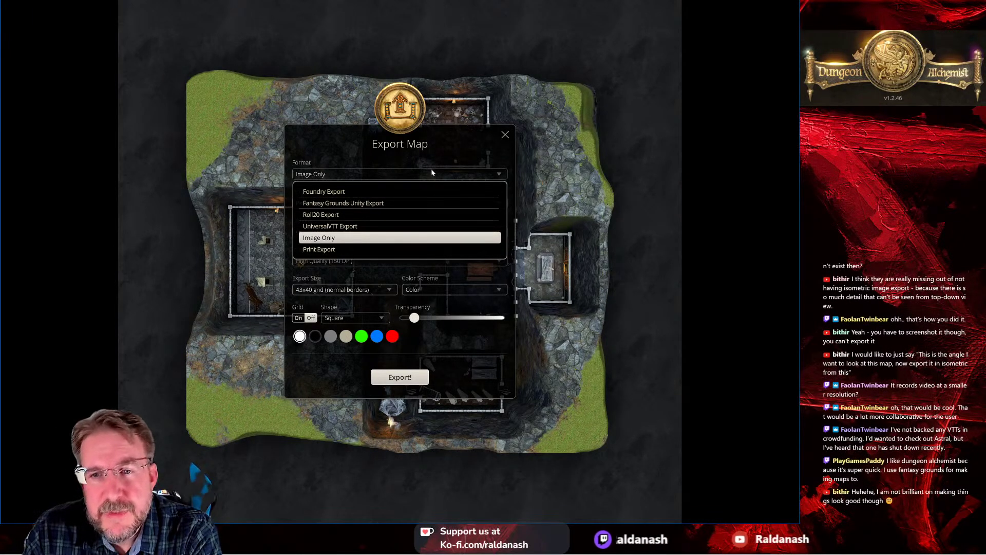
left_click(371, 238)
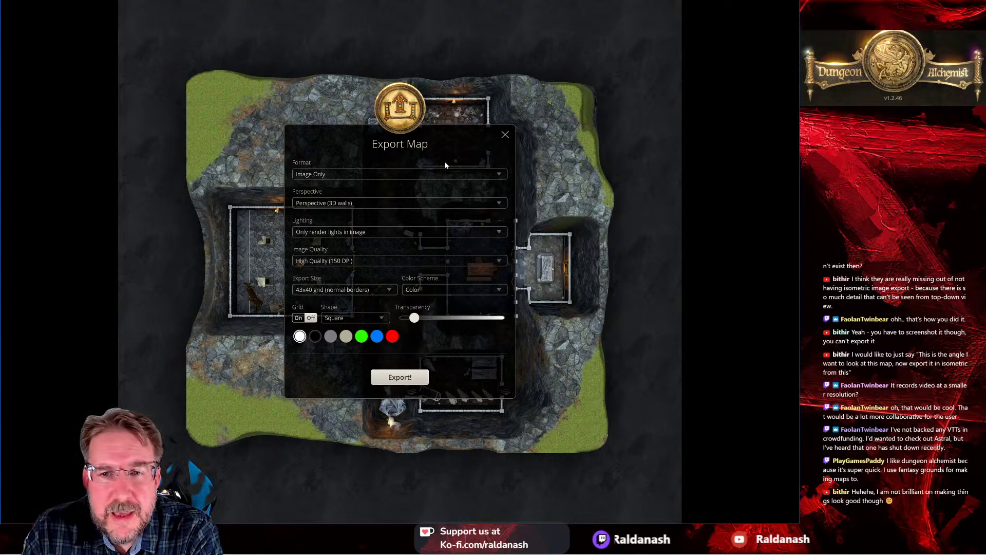
left_click(347, 175)
left_click(362, 192)
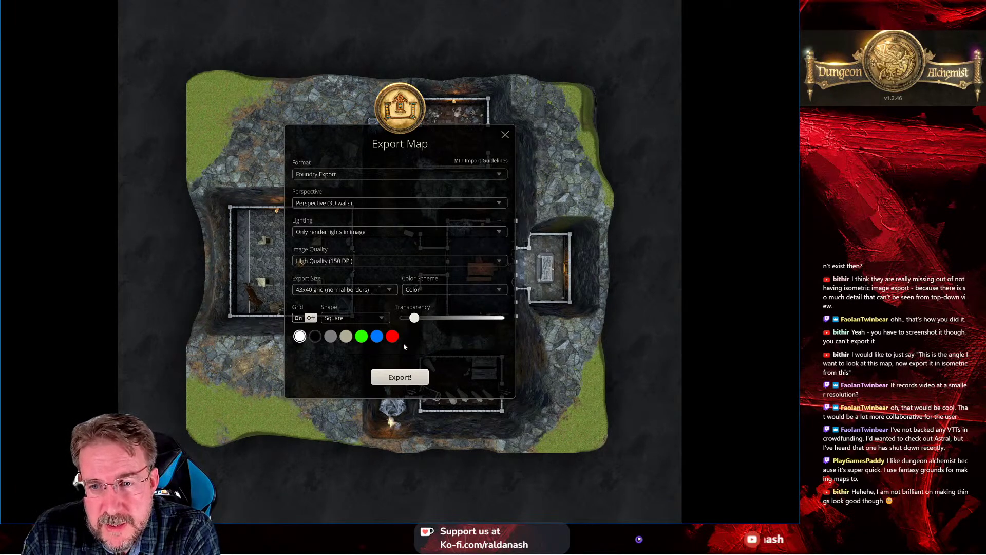
left_click(373, 234)
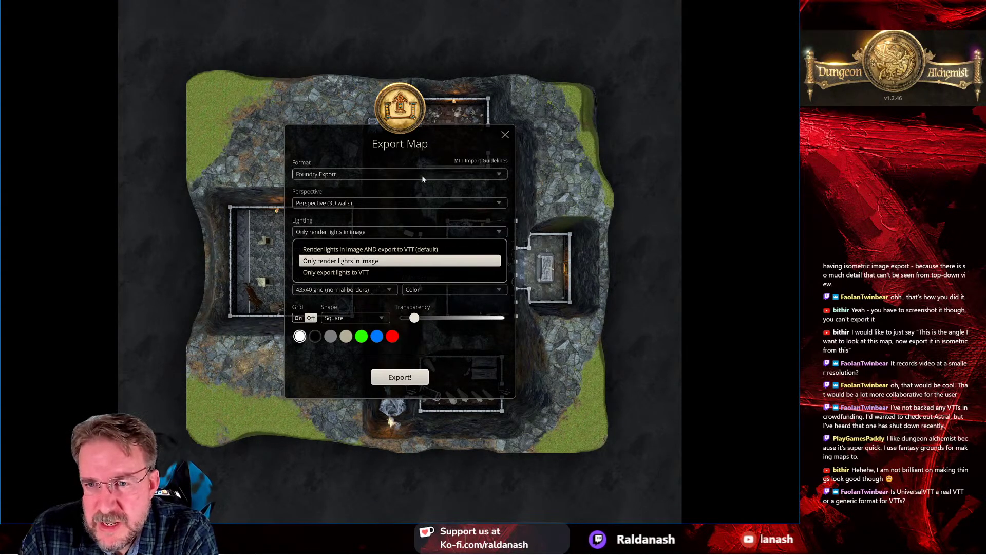
Step: Switch the format to Fantasy Grounds Unity Export, check its lighting and perspective options, and close the settings without exporting
left_click(383, 174)
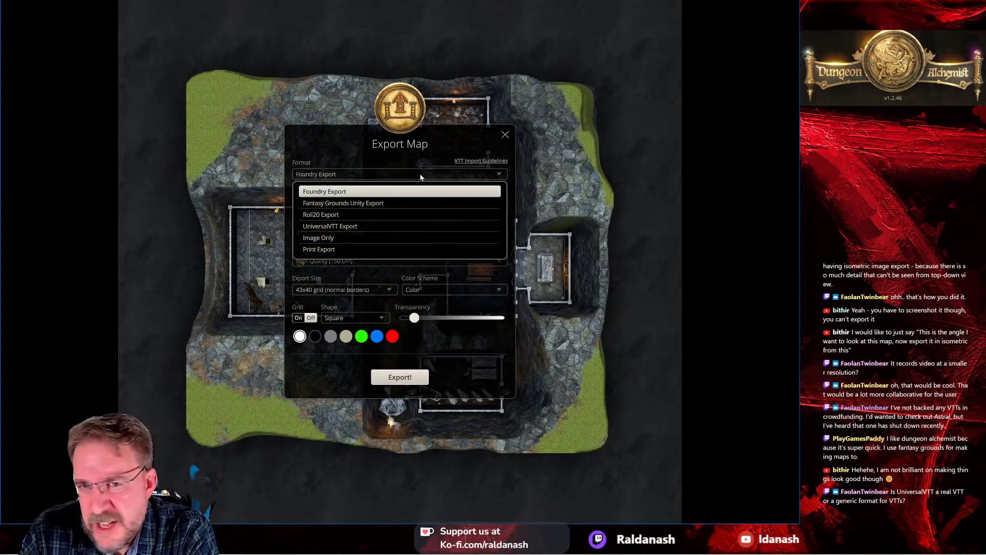
left_click(367, 202)
left_click(374, 233)
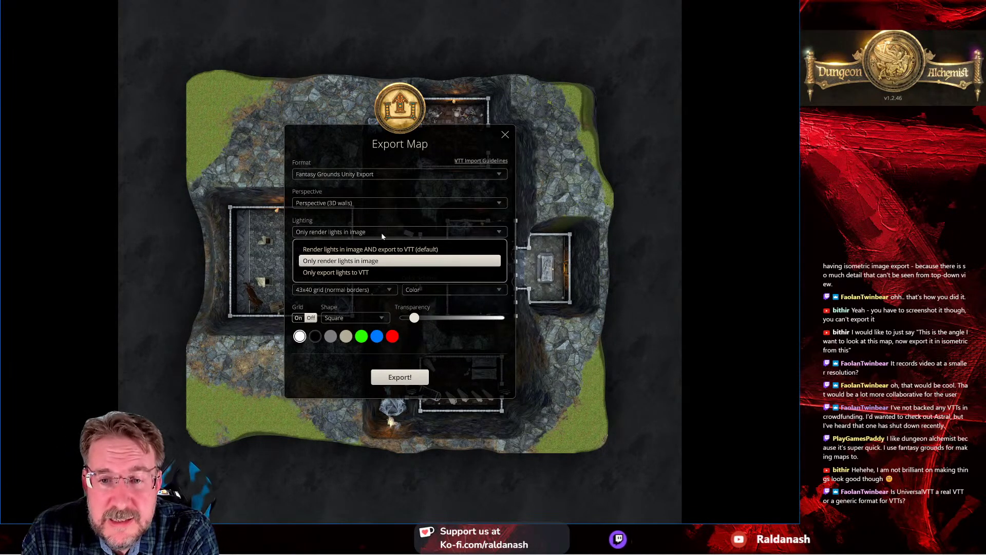
left_click(377, 260)
left_click(369, 204)
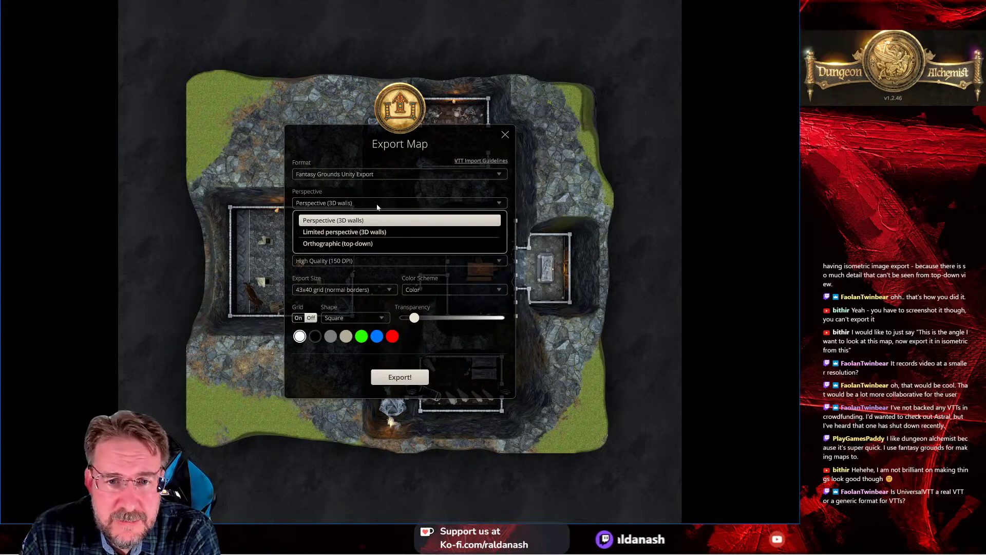
left_click(369, 207)
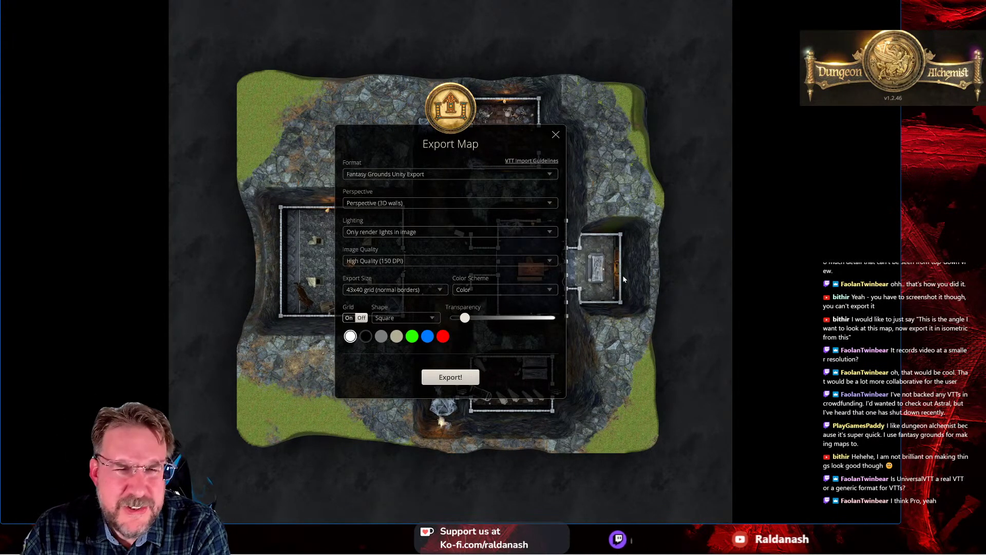
left_click(555, 136)
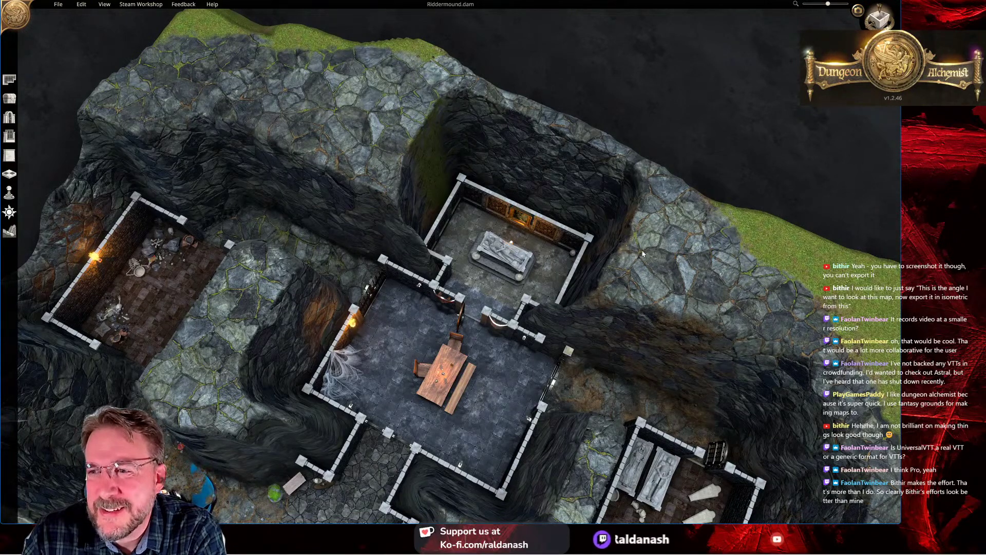
Step: Examine the Riddermound layout from all sides, from the pillared hall to the table room and sarcophagus chamber
scroll(643, 254, "up", 5)
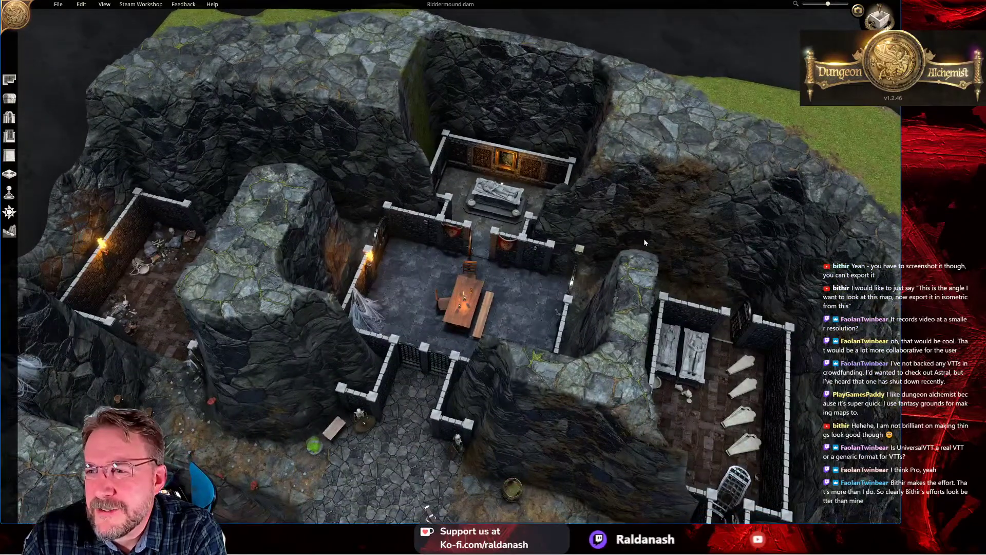
middle_click_drag(646, 246, 611, 263)
right_click_drag(555, 264, 666, 178)
middle_click_drag(649, 228, 589, 248)
right_click_drag(546, 231, 624, 238)
middle_click_drag(630, 222, 589, 224)
right_click_drag(621, 225, 582, 223)
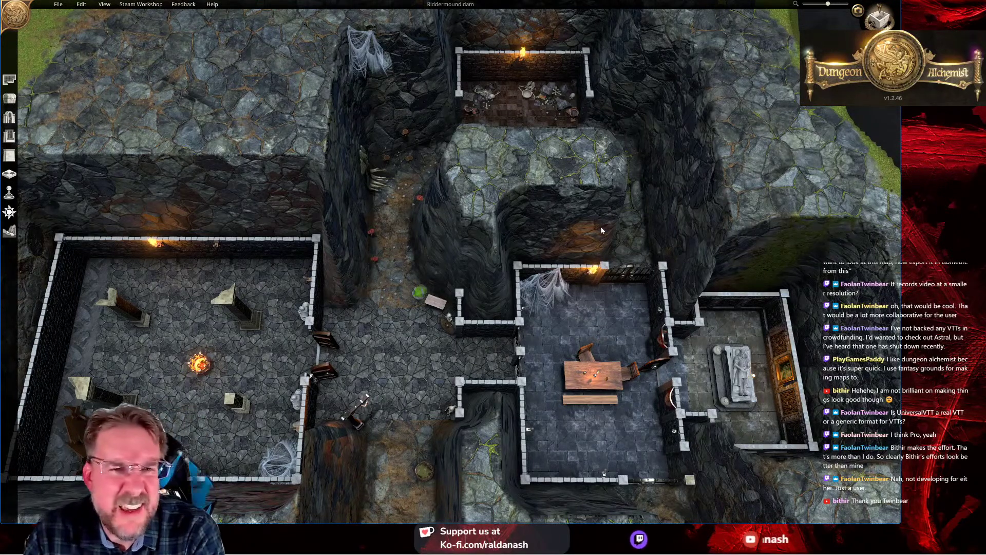
scroll(581, 225, "up", 5)
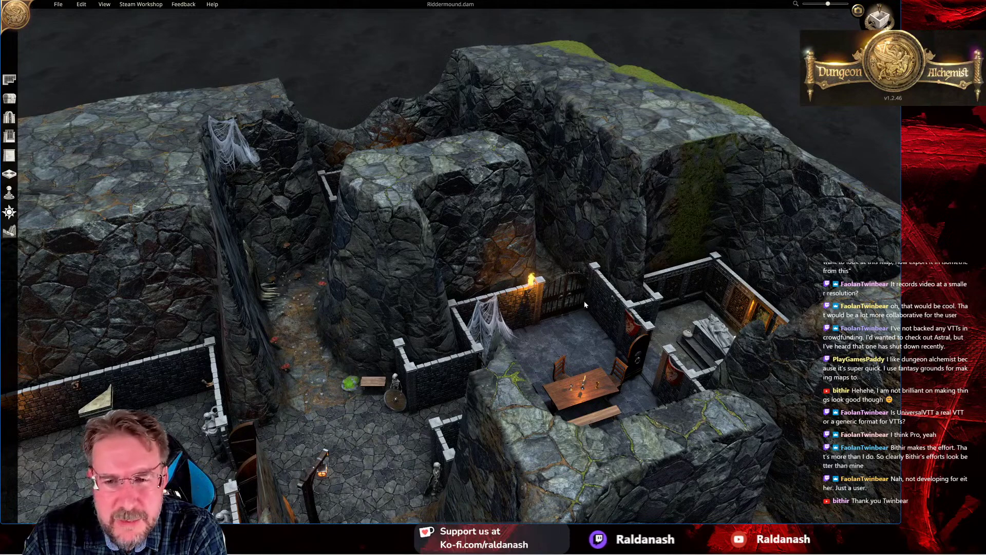
scroll(586, 300, "down", 2)
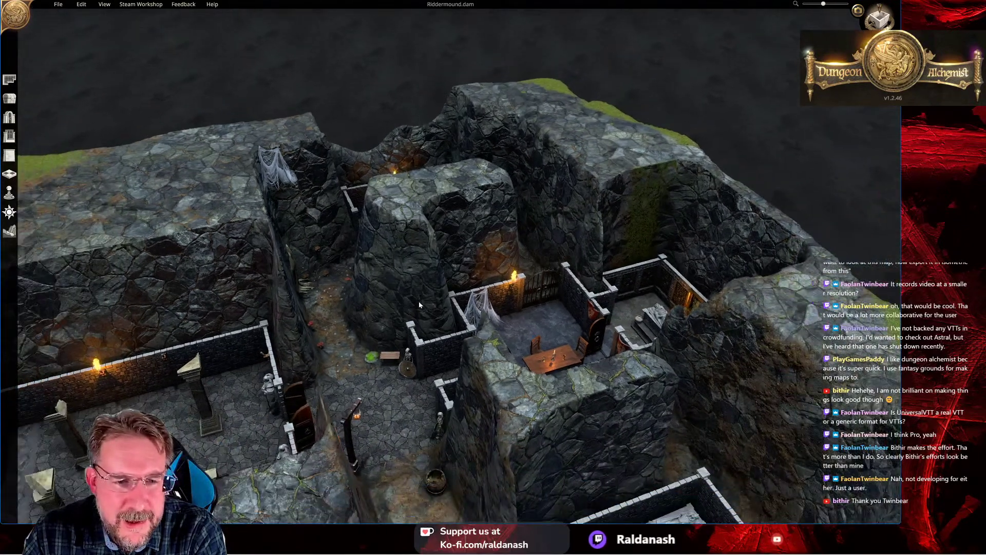
middle_click_drag(421, 304, 506, 314)
right_click_drag(506, 314, 503, 314)
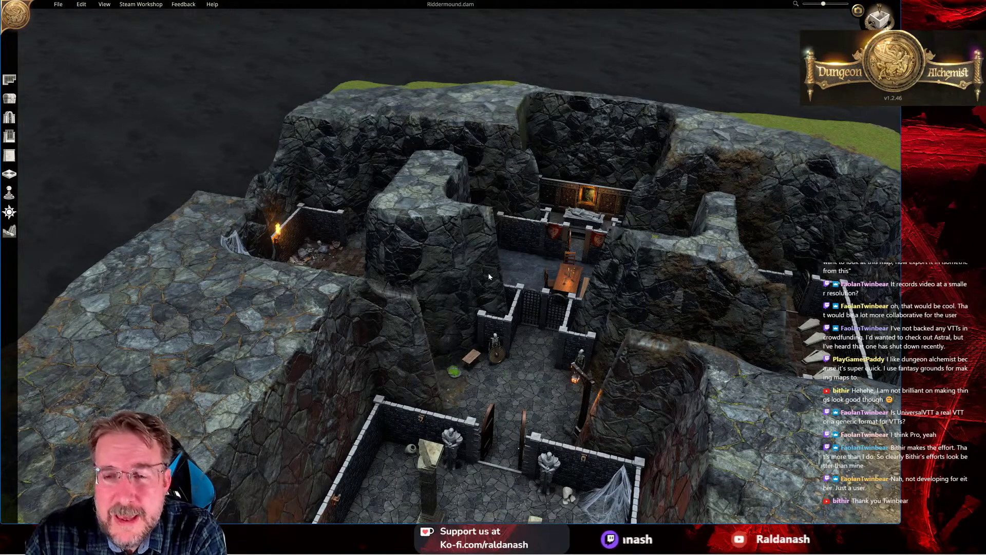
Step: View the whole barrow from the front and close in on the barred gates, skeleton guards and sarcophagus chamber
right_click_drag(540, 263, 568, 296)
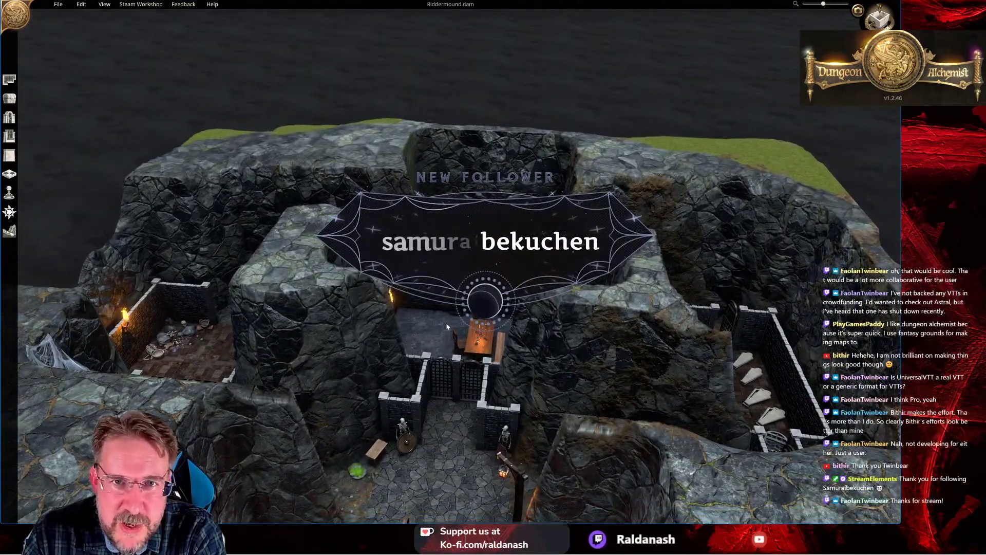
scroll(426, 346, "down", 1)
right_click_drag(425, 345, 434, 344)
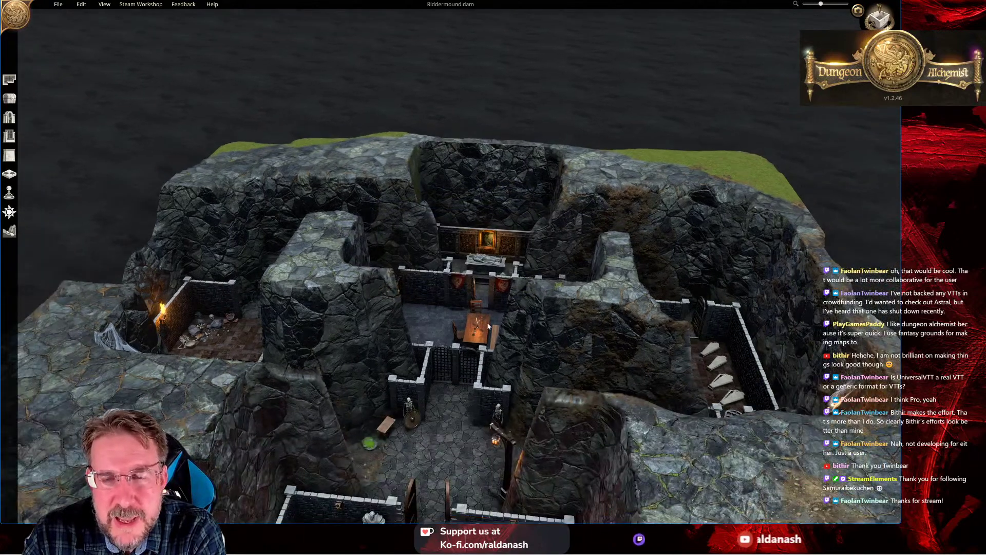
right_click_drag(488, 326, 491, 324)
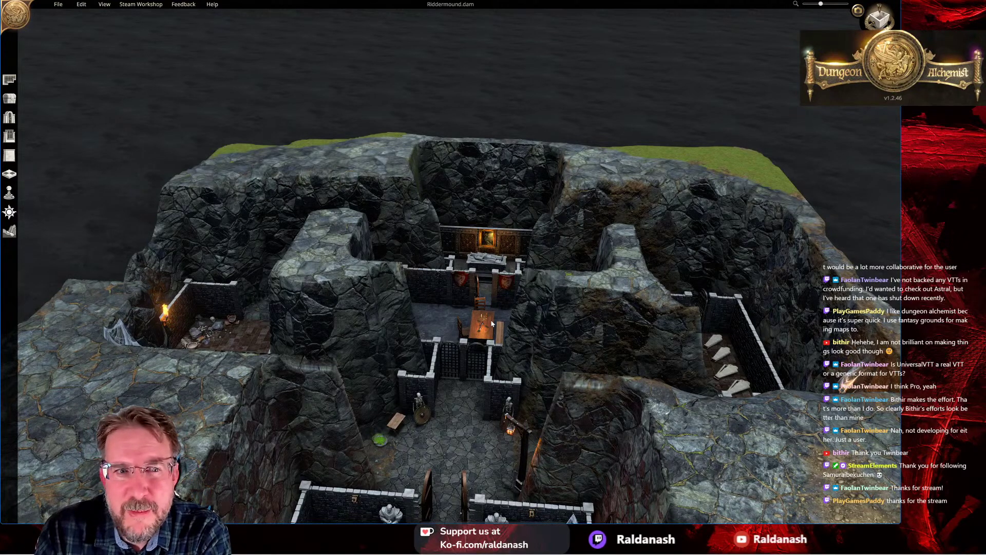
scroll(491, 323, "up", 3)
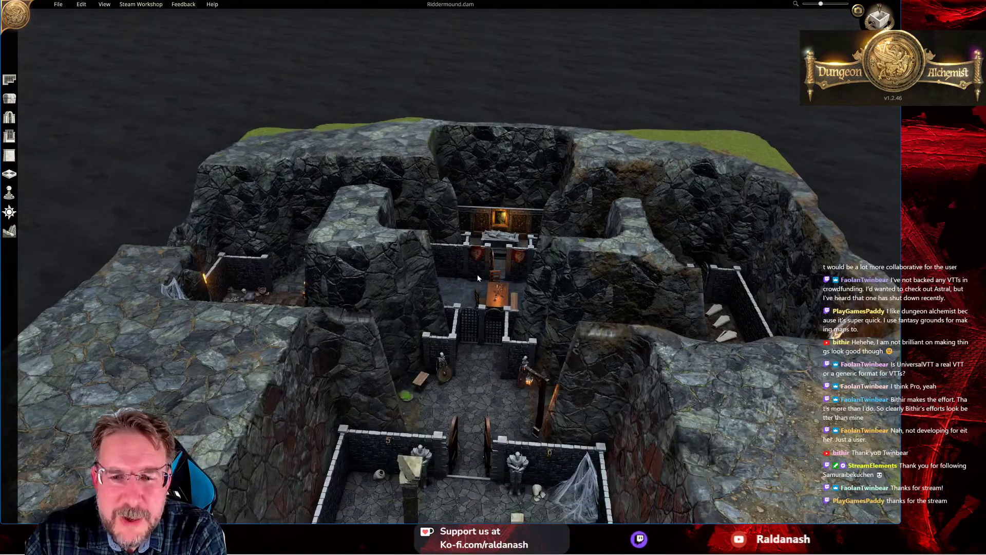
scroll(478, 276, "up", 2)
scroll(478, 278, "up", 2)
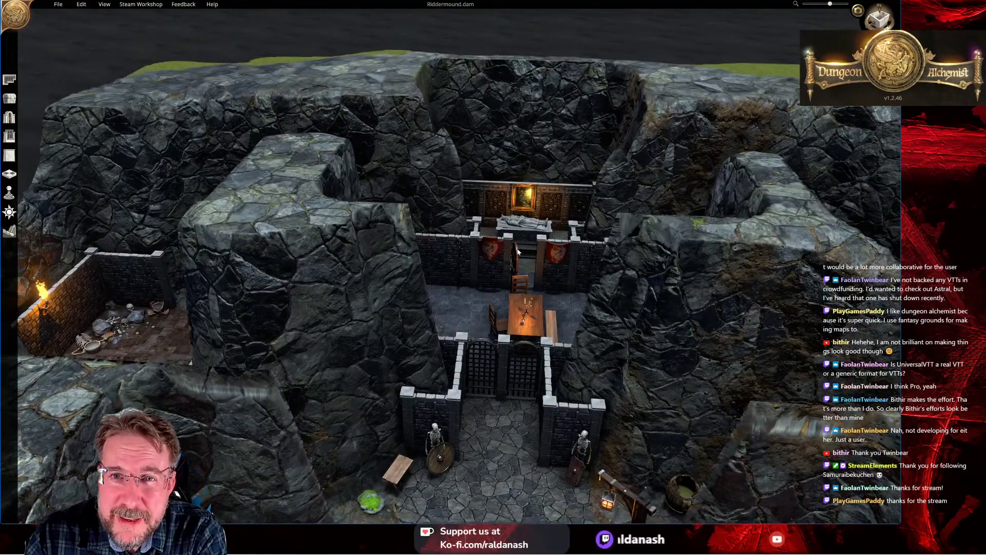